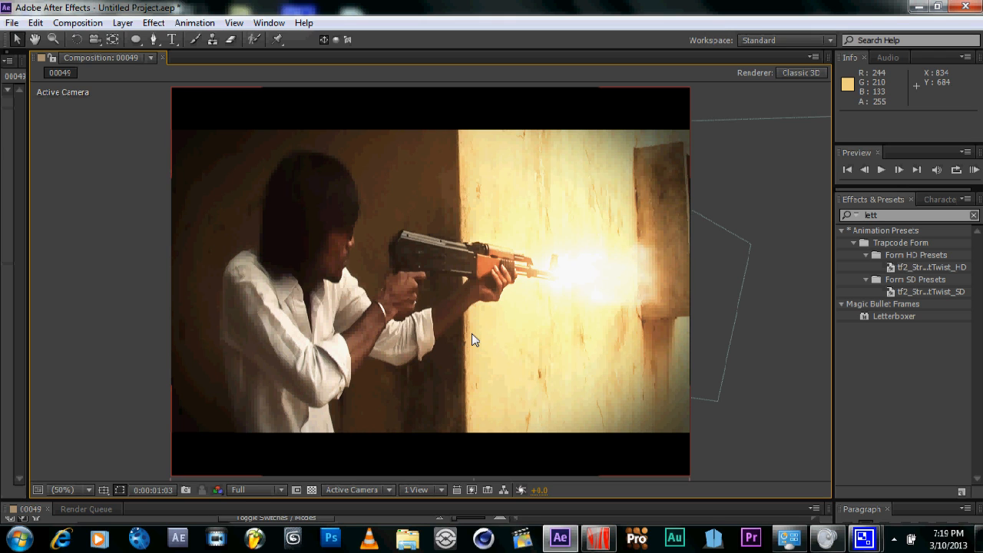
- Examine the muzzle flash and its light on the gun, shooter and wall up close at 0:00:01:03
{"action": "scroll", "coordinate": [471, 333], "scroll_direction": "up", "scroll_amount": 1}
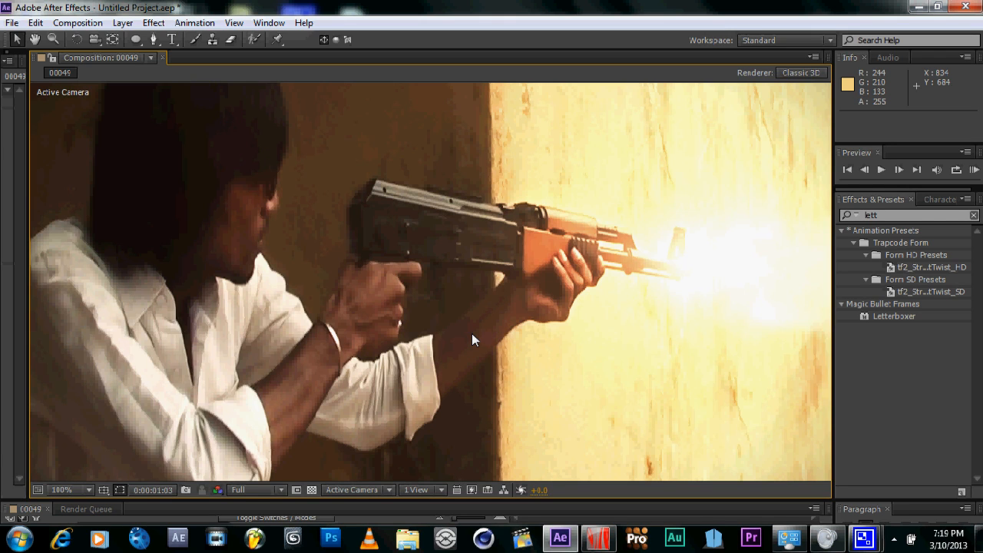
{"action": "scroll", "coordinate": [471, 333], "scroll_direction": "down", "scroll_amount": 2}
{"action": "scroll", "coordinate": [472, 333], "scroll_direction": "up", "scroll_amount": 2}
{"action": "scroll", "coordinate": [471, 334], "scroll_direction": "down", "scroll_amount": 1}
{"action": "scroll", "coordinate": [471, 335], "scroll_direction": "up", "scroll_amount": 1}
{"action": "left_click_drag", "start_coordinate": [26, 499], "coordinate": [95, 406]}
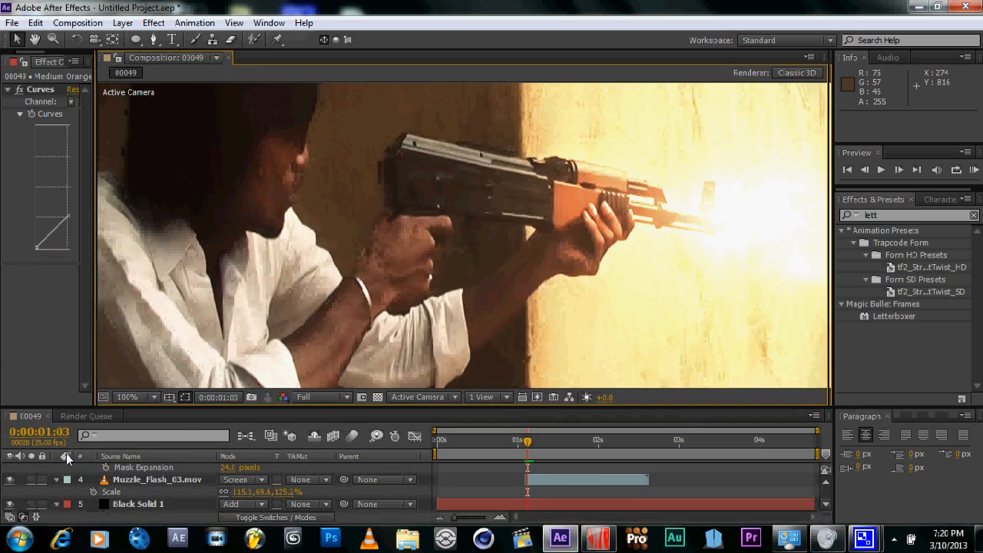
{"action": "left_click_drag", "start_coordinate": [66, 455], "coordinate": [52, 476]}
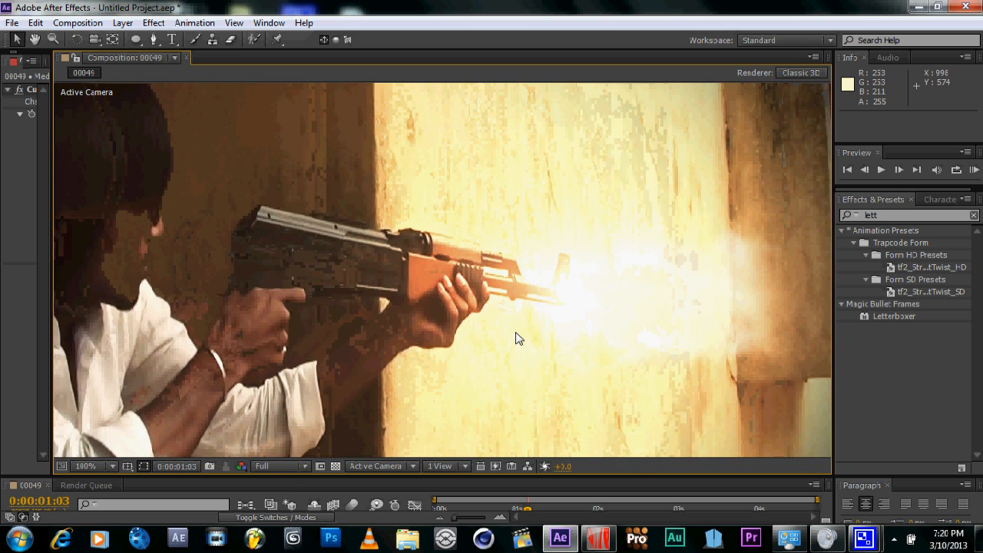
{"action": "scroll", "coordinate": [516, 338], "scroll_direction": "down", "scroll_amount": 2}
{"action": "key", "text": "Page_Up"}
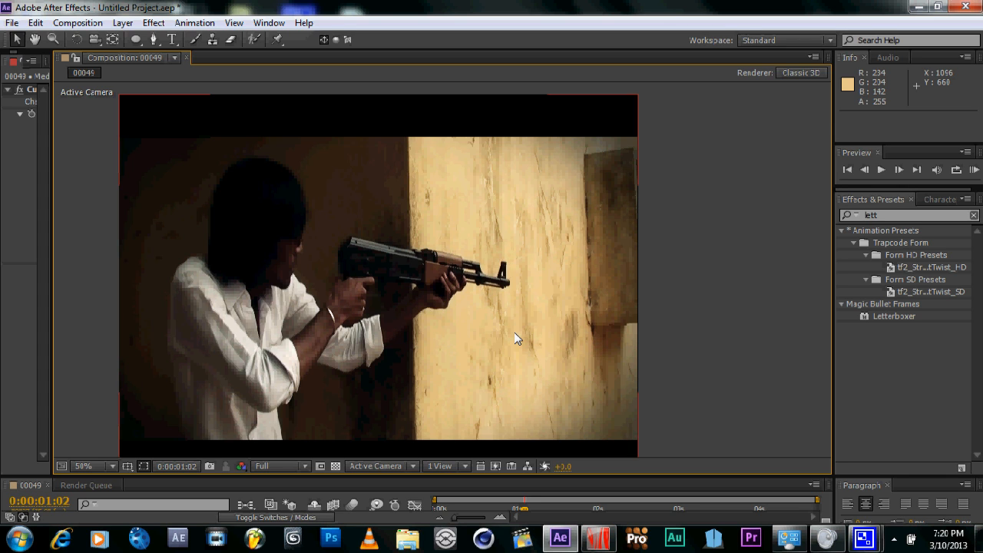
{"action": "key", "text": "Page_Down"}
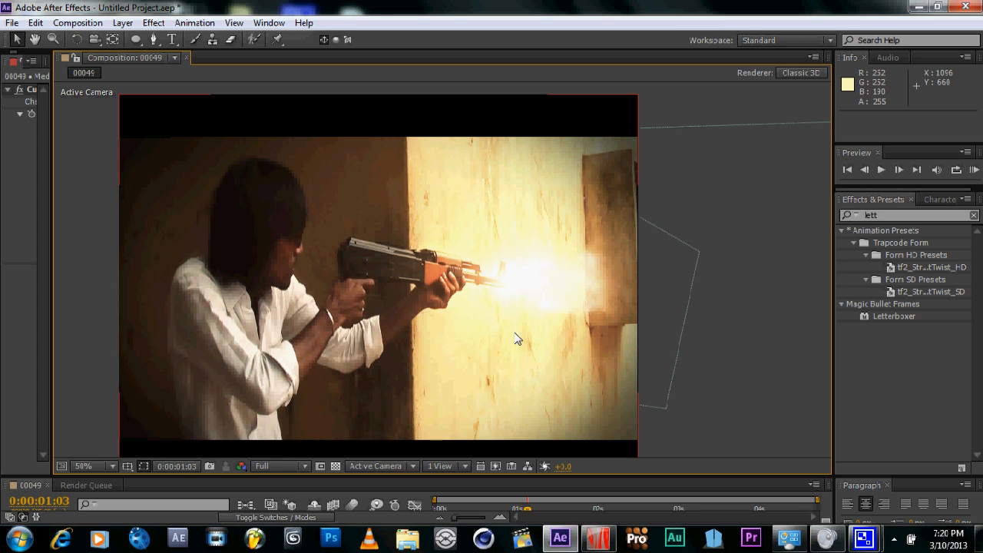
{"action": "scroll", "coordinate": [516, 338], "scroll_direction": "up", "scroll_amount": 2}
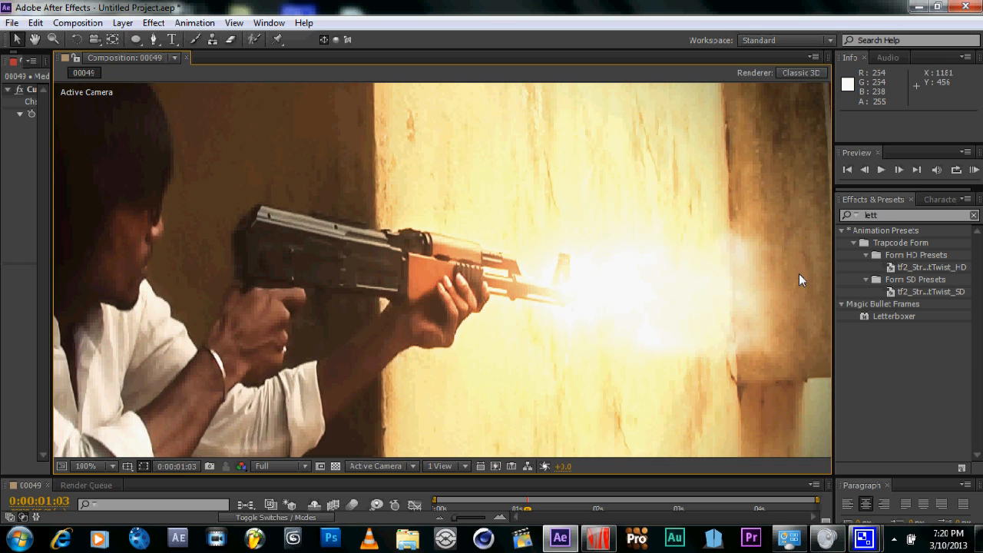
{"action": "left_click_drag", "start_coordinate": [569, 317], "coordinate": [482, 333]}
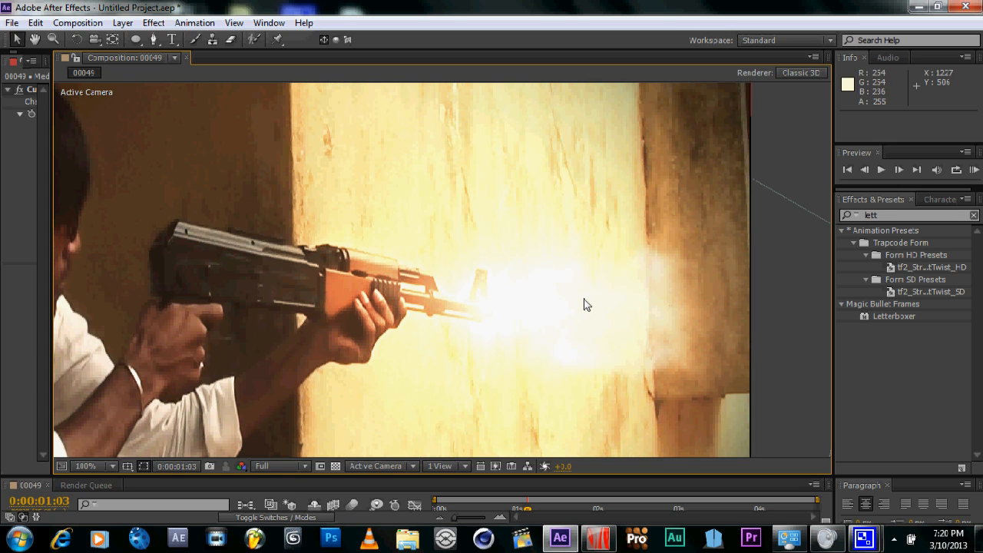
{"action": "left_click_drag", "start_coordinate": [533, 309], "coordinate": [504, 287]}
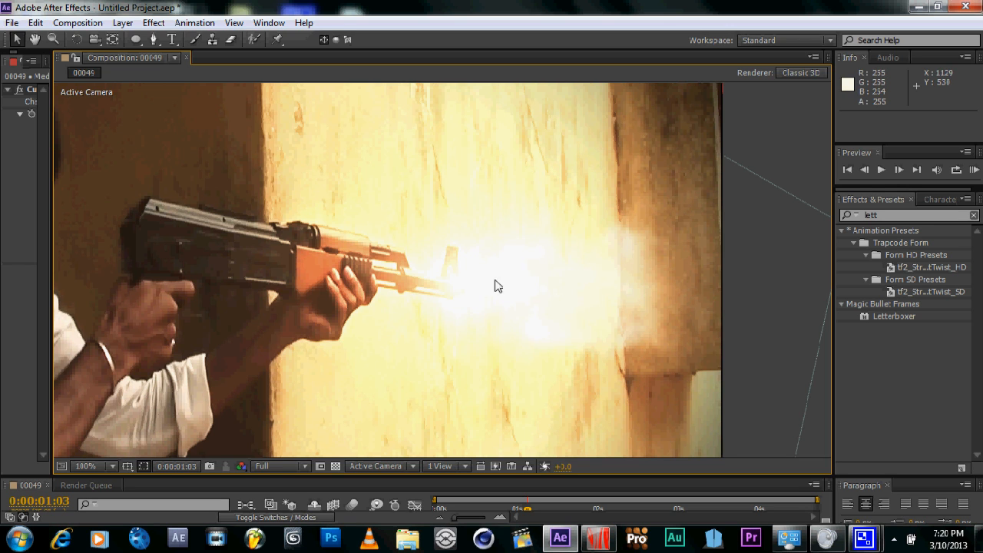
{"action": "left_click_drag", "start_coordinate": [519, 272], "coordinate": [569, 241]}
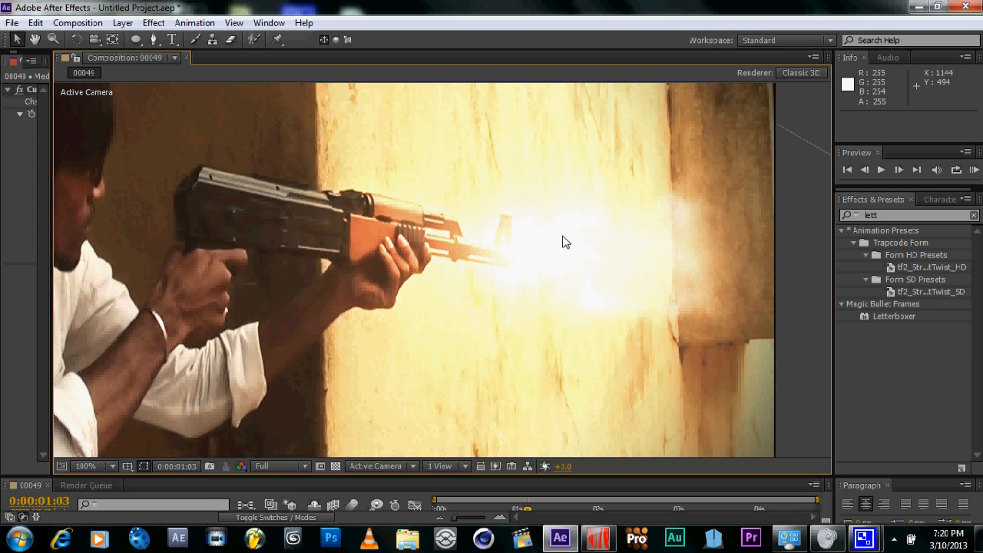
{"action": "left_click_drag", "start_coordinate": [562, 241], "coordinate": [622, 221]}
- Compare the frames 0:00:01:02 and 0:00:01:03 to see how the shot lights the gun, hands and wall
{"action": "key", "text": "Page_Down"}
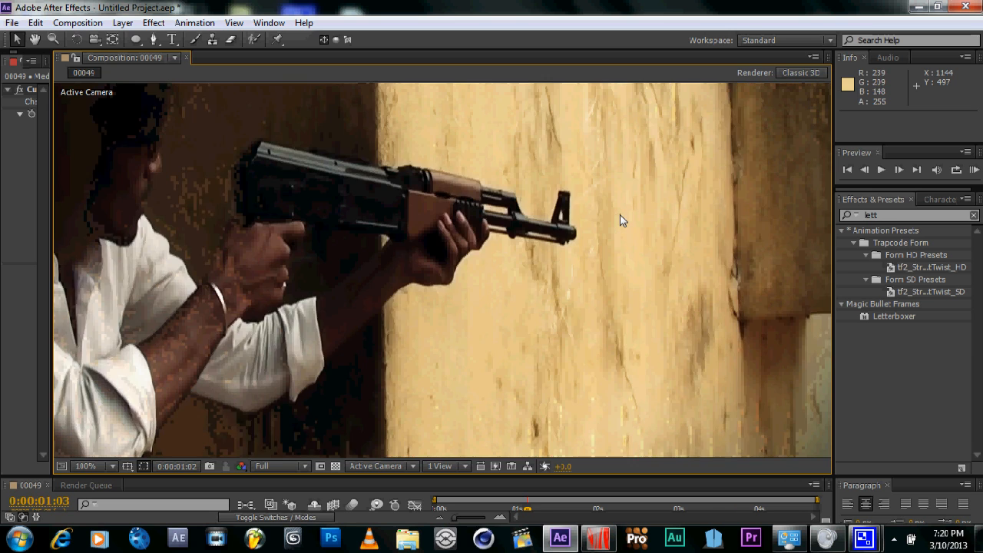
{"action": "key", "text": "Page_Up"}
{"action": "key", "text": "Page_Down"}
{"action": "key", "text": "Page_Up"}
{"action": "key", "text": "Page_Down"}
{"action": "key", "text": "Page_Up"}
{"action": "key", "text": "Page_Up"}
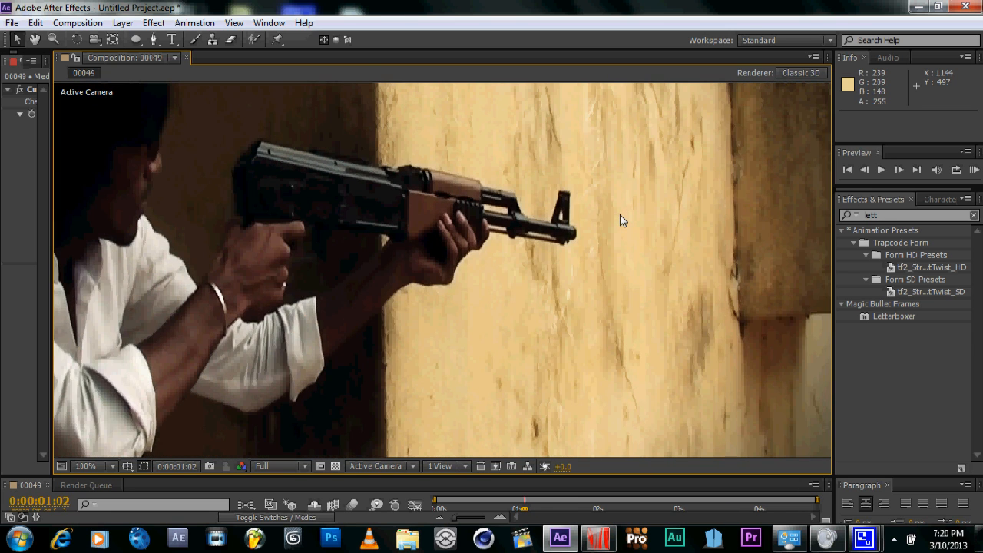
{"action": "key", "text": "Page_Down"}
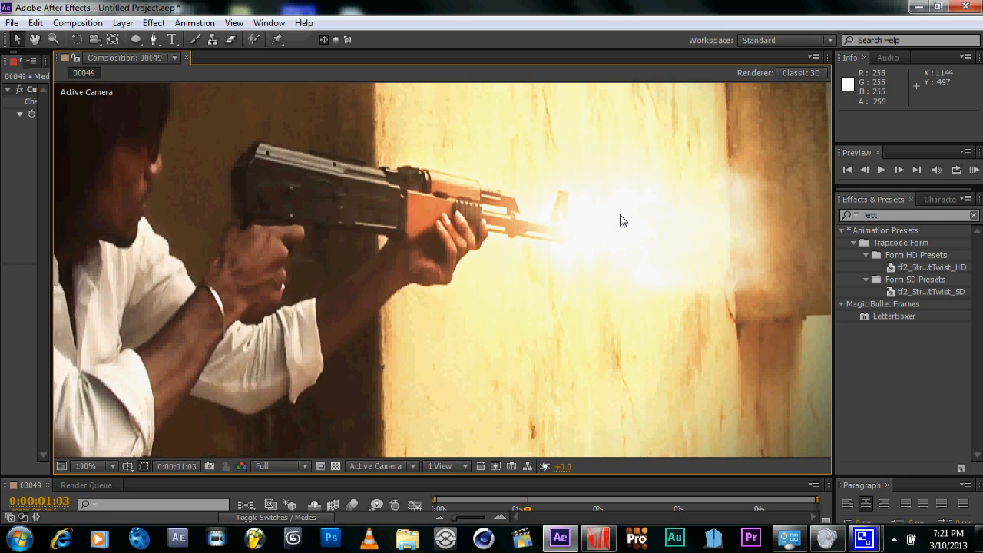
{"action": "left_click_drag", "start_coordinate": [619, 216], "coordinate": [627, 261]}
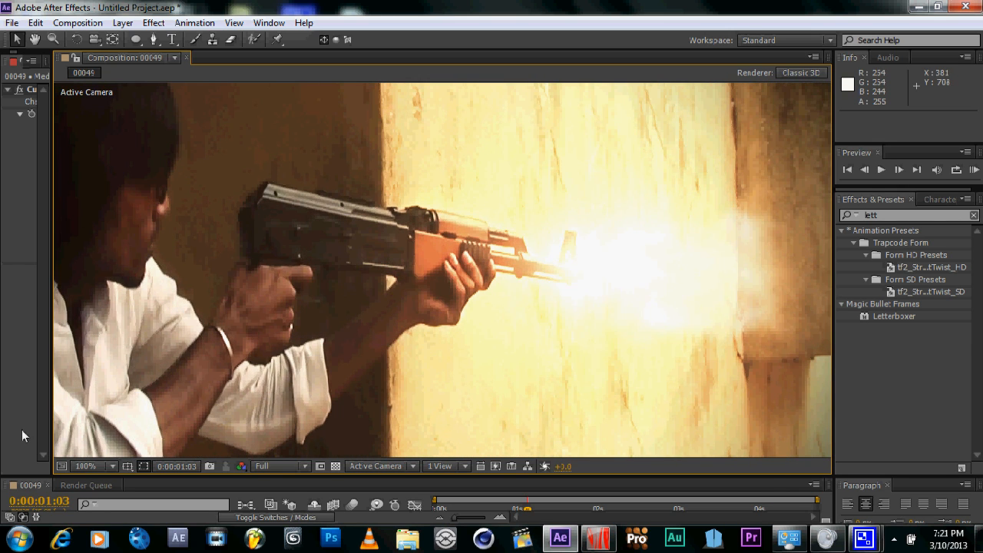
- Enlarge the effect controls and timeline areas, and start a new project without saving the current one
{"action": "left_click_drag", "start_coordinate": [50, 475], "coordinate": [205, 339]}
{"action": "left_click_drag", "start_coordinate": [320, 317], "coordinate": [355, 333]}
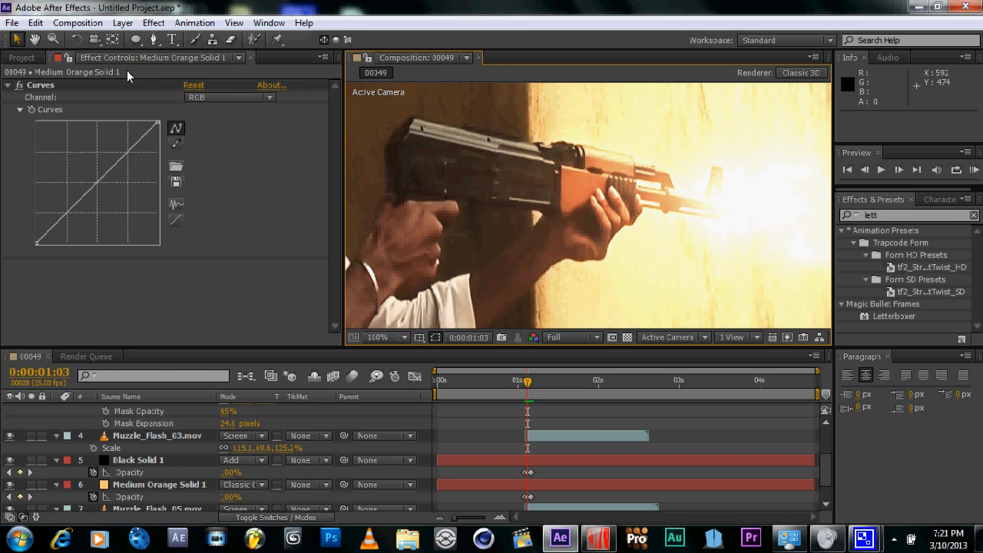
{"action": "left_click", "coordinate": [12, 23]}
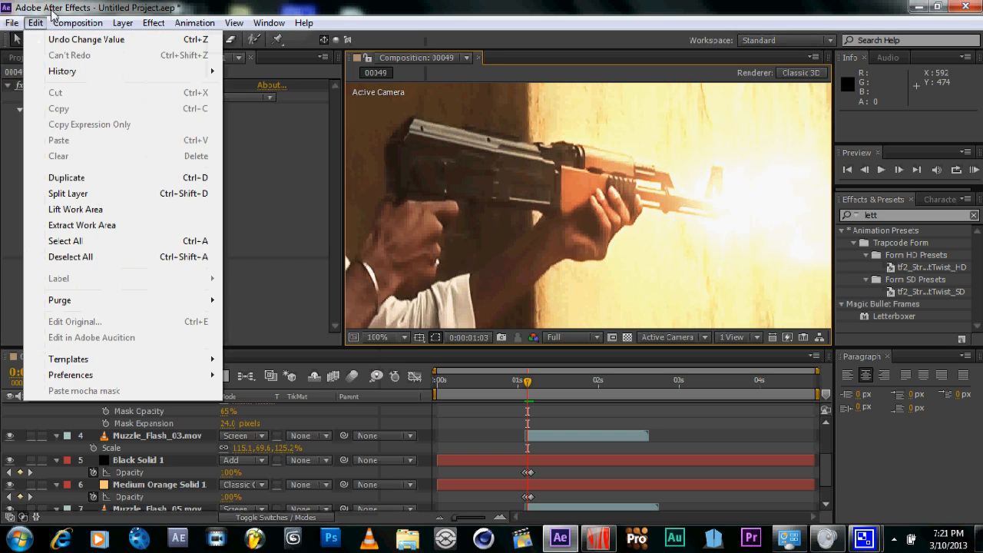
{"action": "mouse_move", "coordinate": [31, 38]}
{"action": "left_click", "coordinate": [342, 42]}
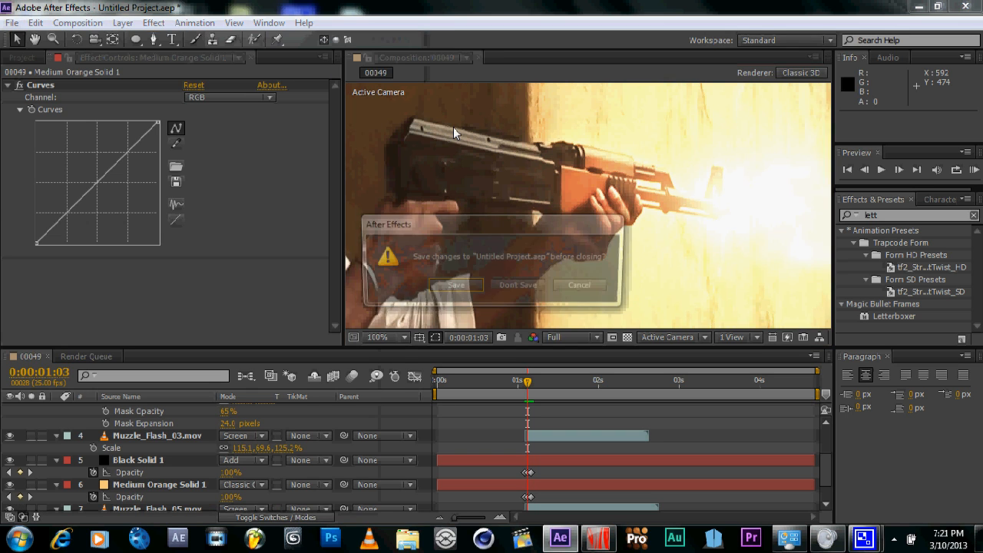
{"action": "left_click", "coordinate": [530, 286]}
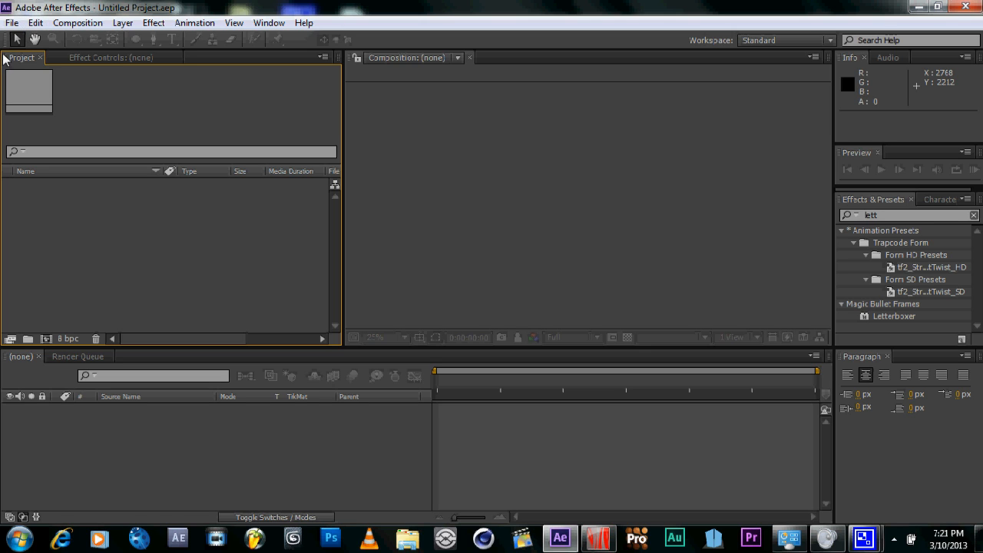
- Start importing a footage file and switch the browse location from 11. Muzzle_Flashes to the user folder
{"action": "left_click", "coordinate": [12, 23]}
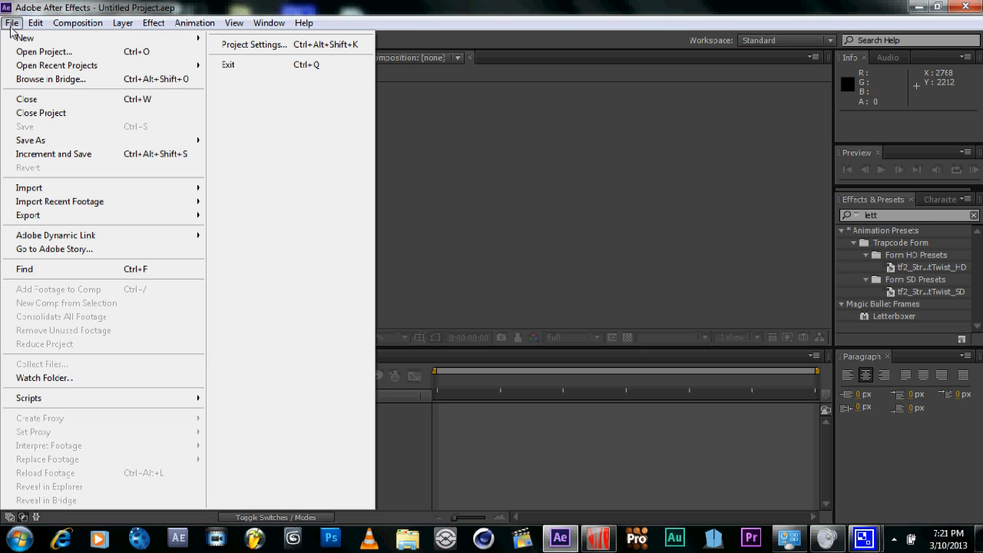
{"action": "mouse_move", "coordinate": [25, 37]}
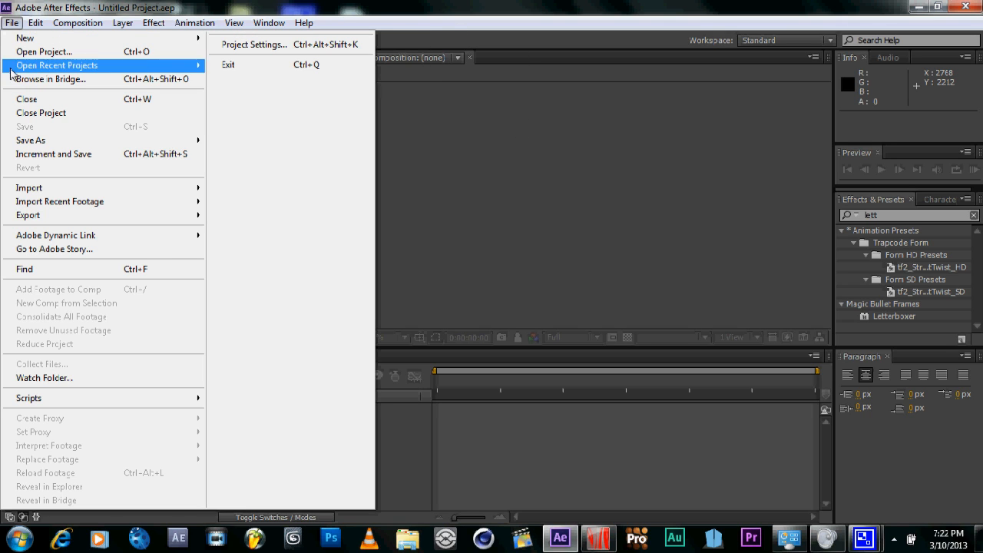
{"action": "mouse_move", "coordinate": [101, 27]}
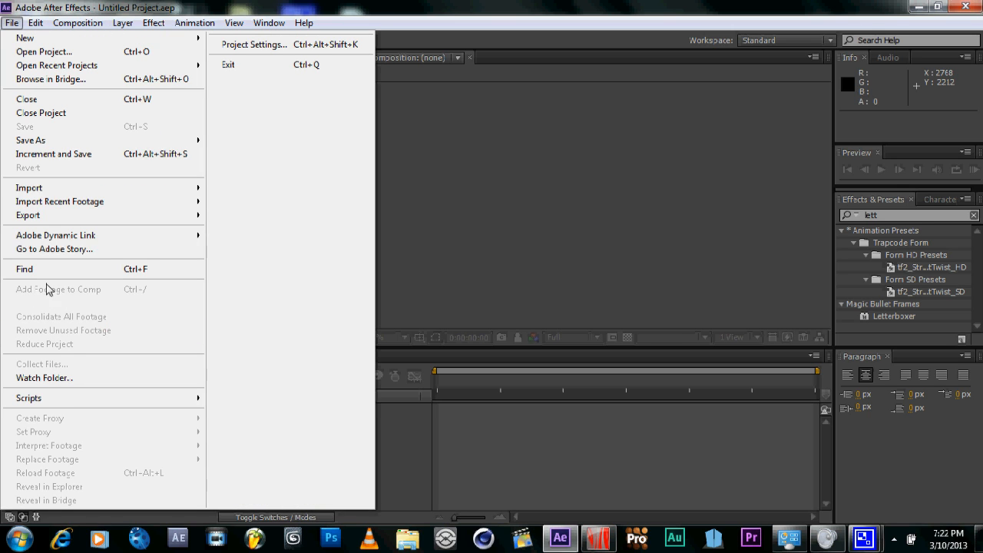
{"action": "mouse_move", "coordinate": [119, 196]}
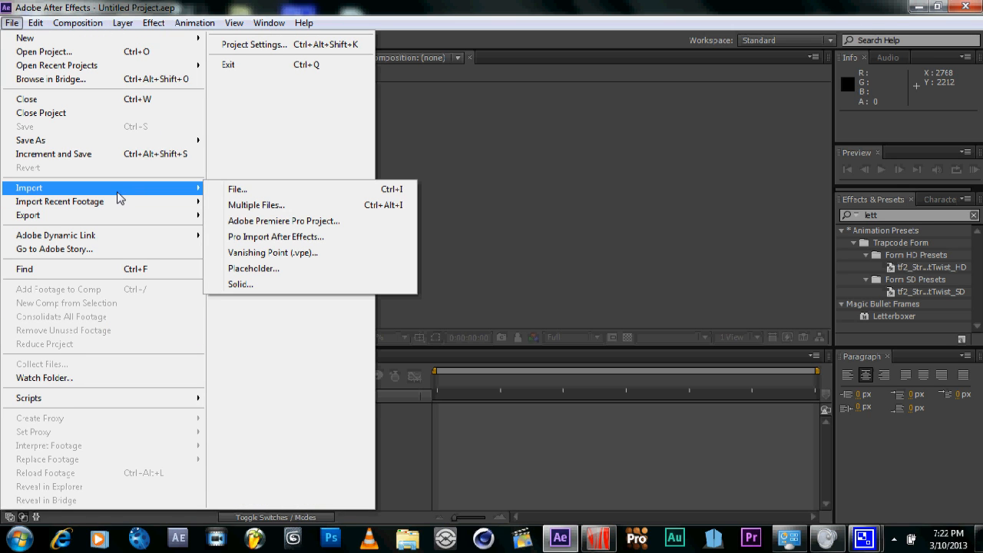
{"action": "left_click", "coordinate": [260, 194]}
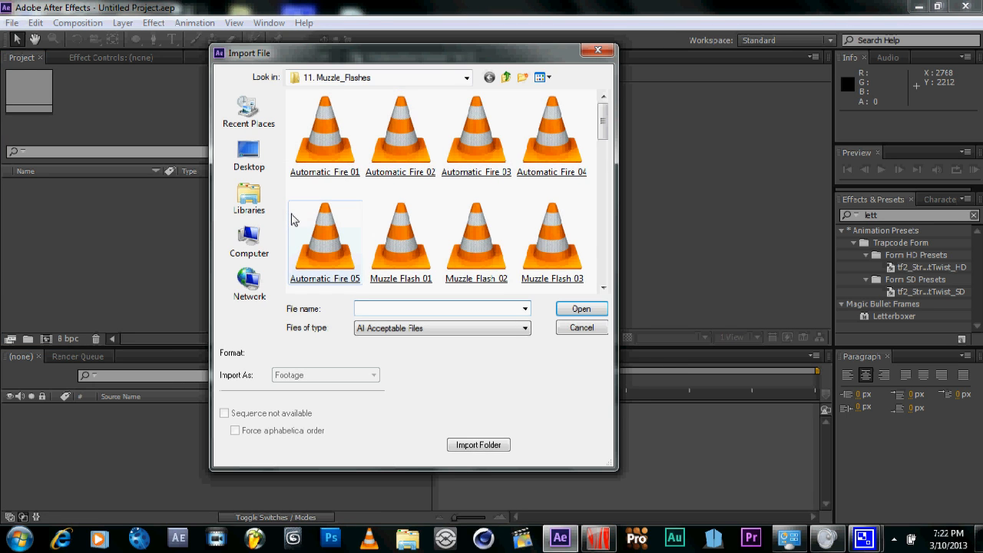
{"action": "left_click", "coordinate": [466, 78]}
{"action": "left_click", "coordinate": [467, 80]}
{"action": "left_click", "coordinate": [383, 176]}
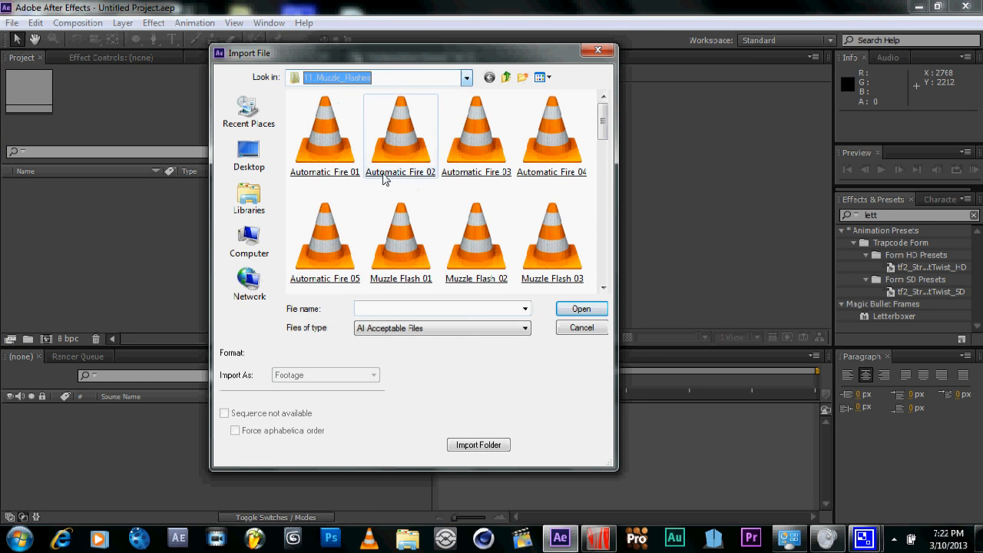
{"action": "left_click", "coordinate": [465, 78]}
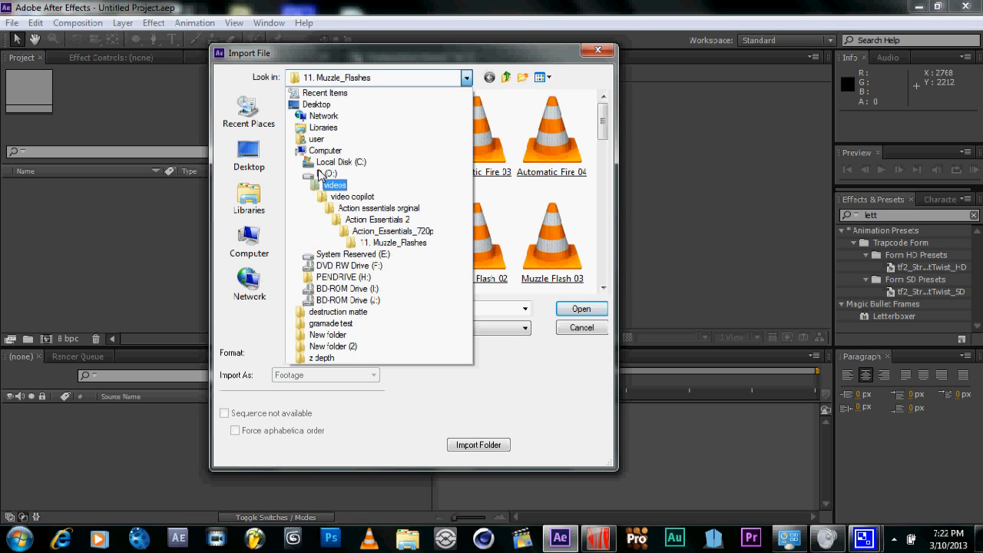
{"action": "left_click", "coordinate": [317, 140]}
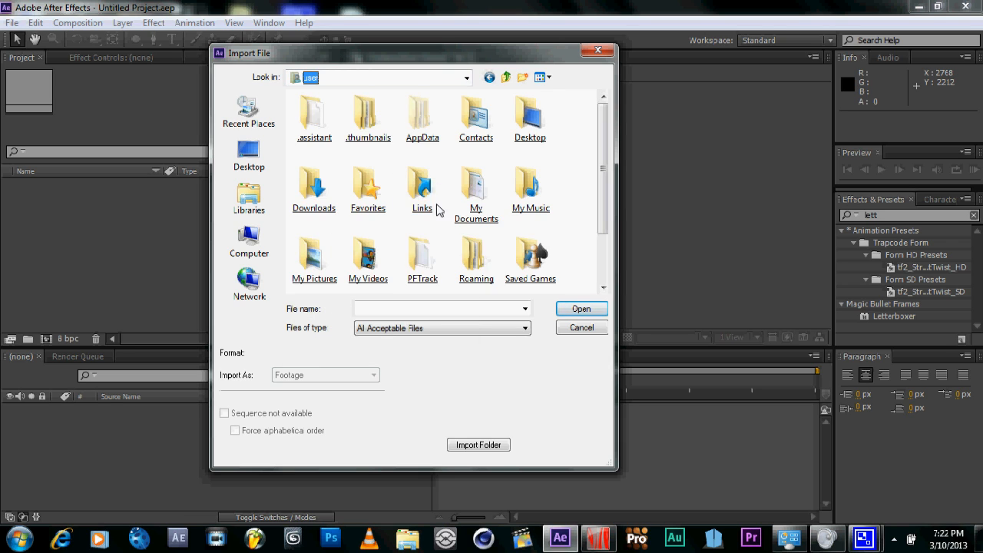
- Browse to the movie new folder and open its final fight subfolder
{"action": "double_click", "coordinate": [364, 192]}
{"action": "left_click", "coordinate": [350, 131]}
{"action": "double_click", "coordinate": [350, 130]}
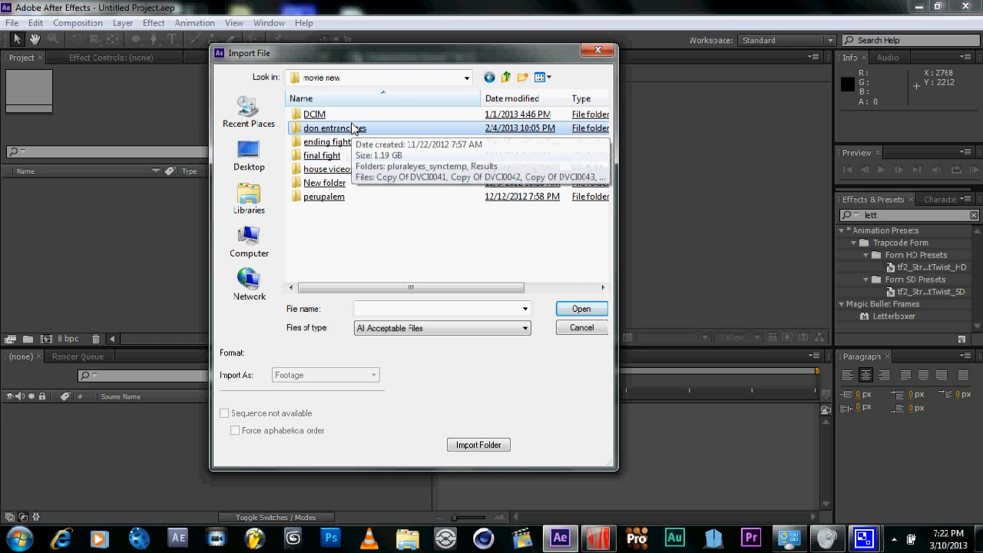
{"action": "left_click", "coordinate": [335, 157]}
{"action": "left_click", "coordinate": [336, 160]}
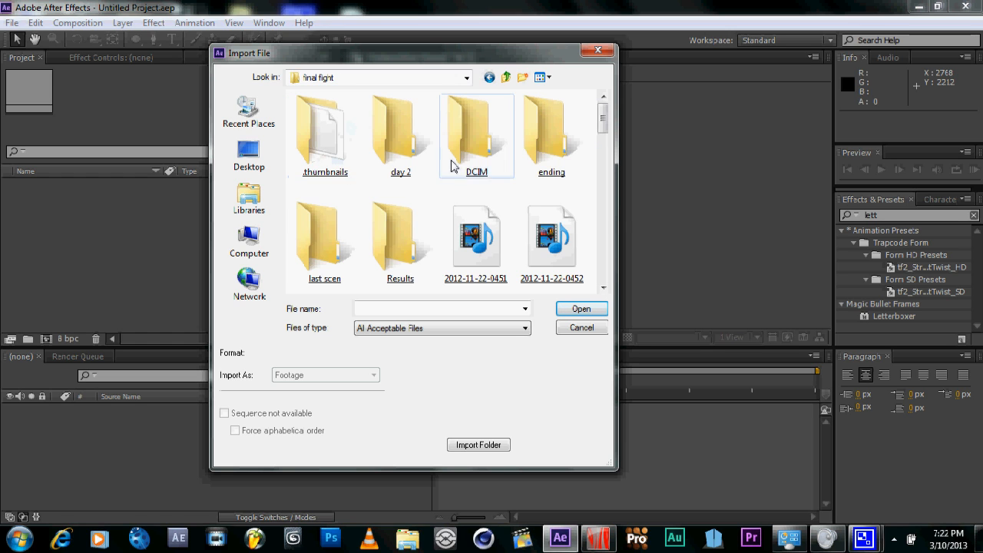
{"action": "scroll", "coordinate": [453, 162], "scroll_direction": "down", "scroll_amount": 2}
{"action": "scroll", "coordinate": [405, 241], "scroll_direction": "up", "scroll_amount": 2}
{"action": "left_click", "coordinate": [402, 240]}
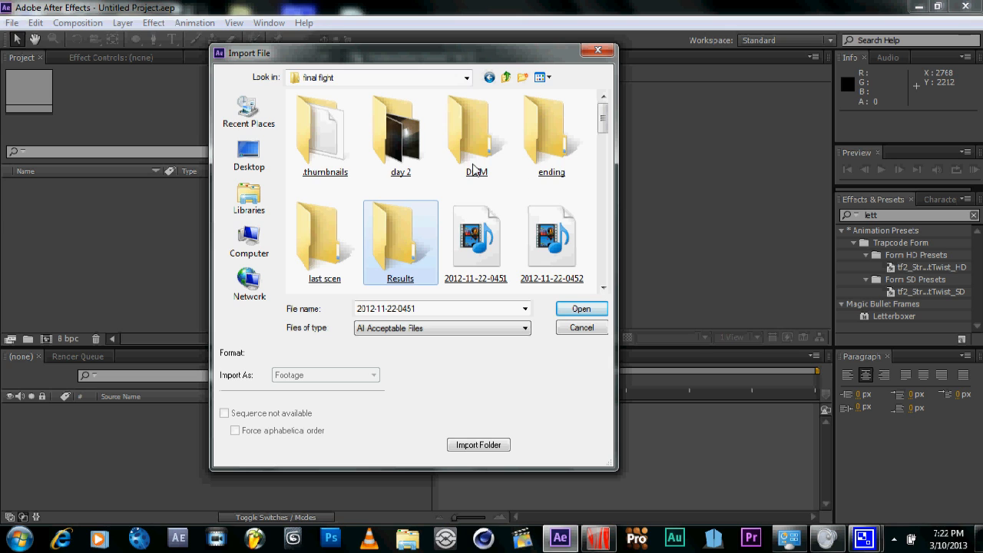
{"action": "left_click", "coordinate": [568, 153]}
{"action": "left_click", "coordinate": [332, 249]}
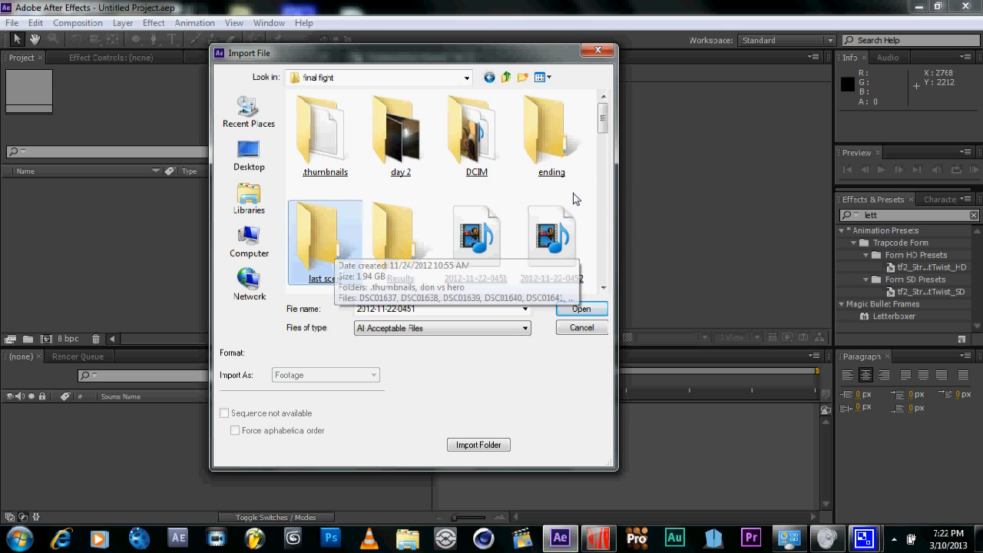
{"action": "double_click", "coordinate": [458, 152]}
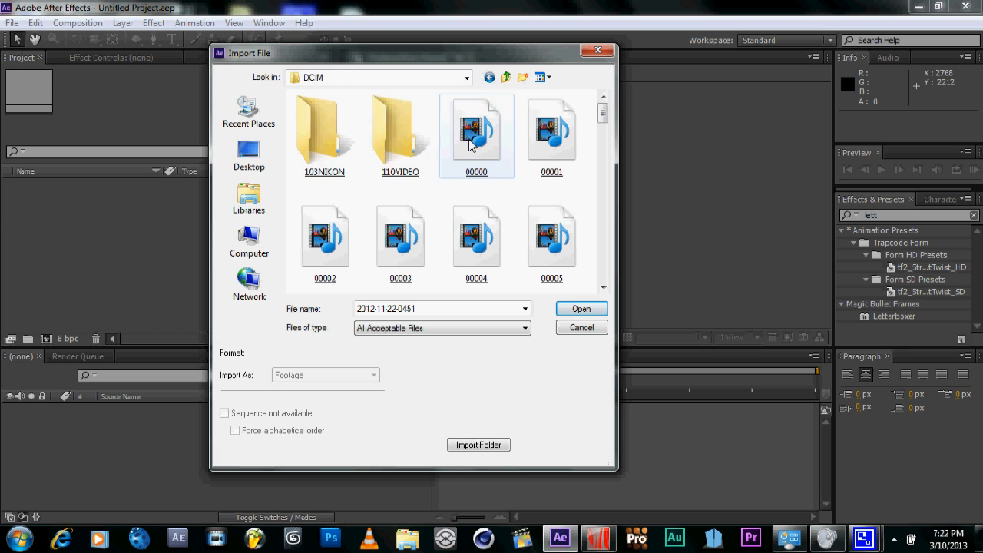
{"action": "left_click", "coordinate": [388, 163]}
{"action": "double_click", "coordinate": [387, 164]}
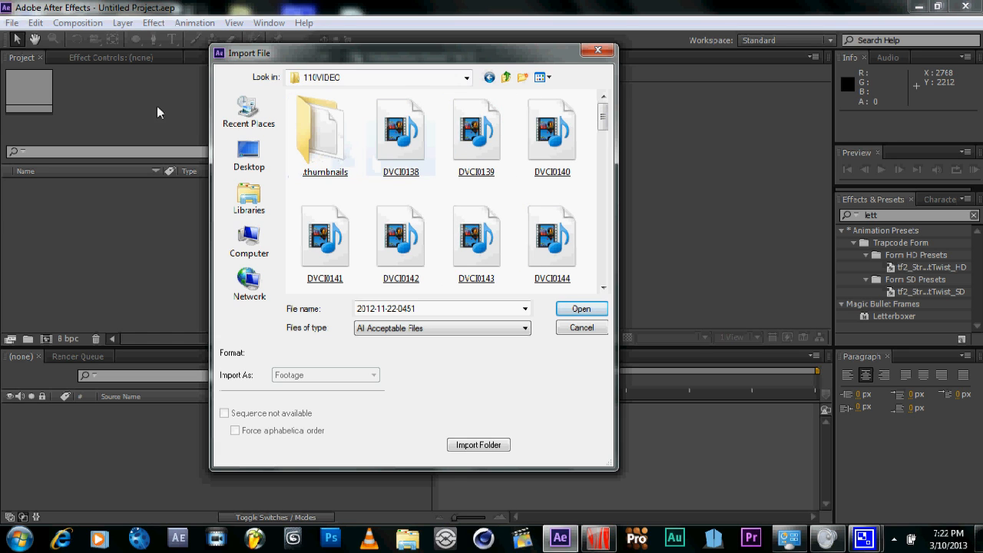
{"action": "left_click", "coordinate": [503, 78]}
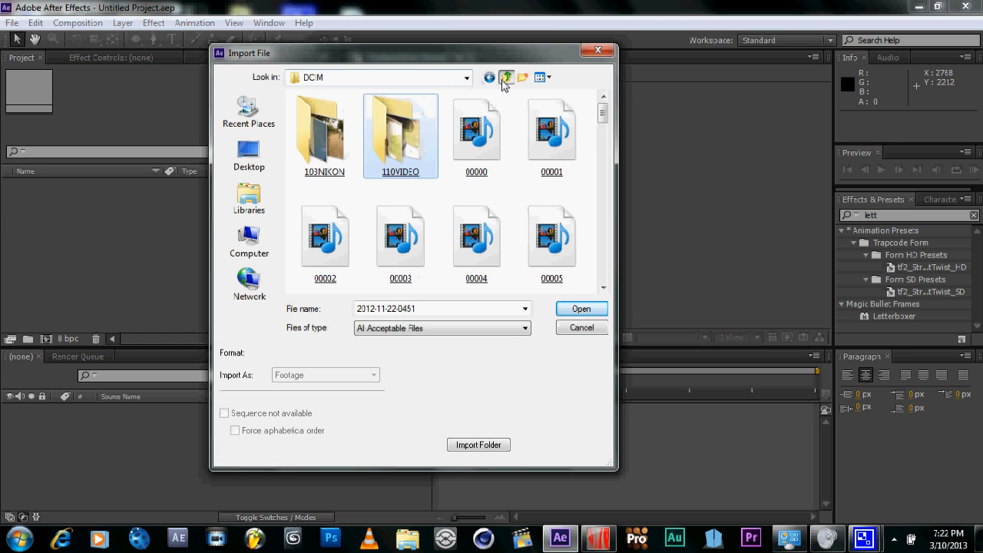
{"action": "left_click", "coordinate": [504, 78]}
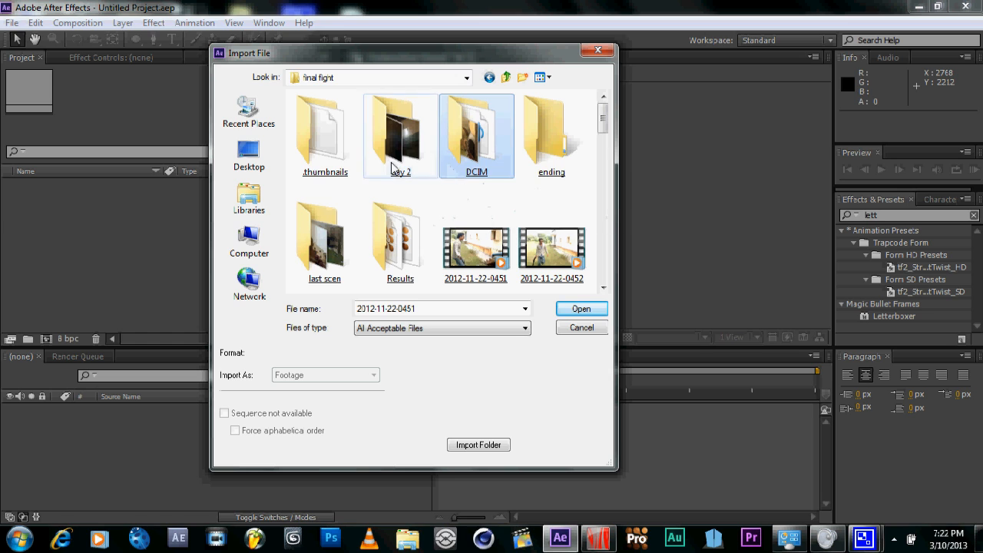
- Open the last scen folder and its don vs hero subfolder in the import browser
{"action": "left_click", "coordinate": [327, 254]}
{"action": "double_click", "coordinate": [326, 253]}
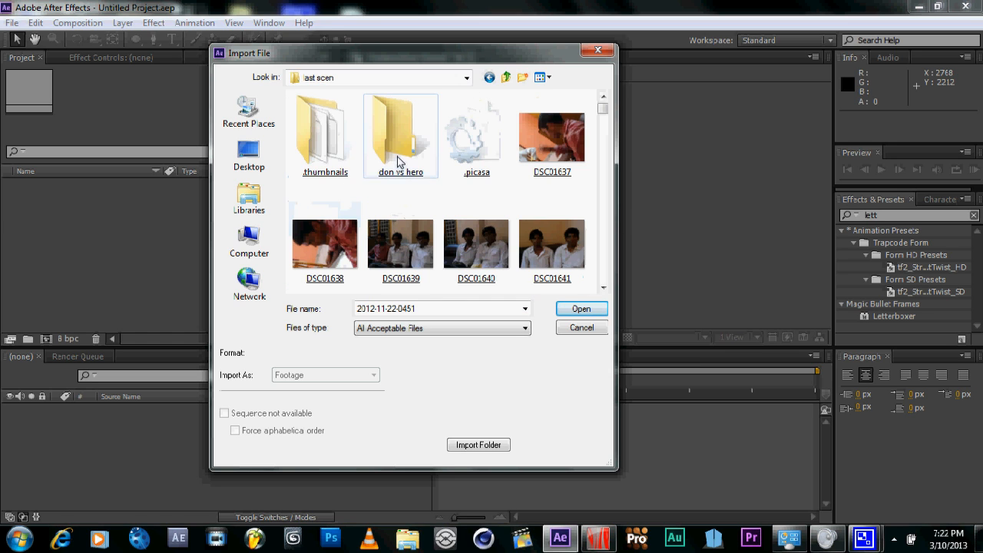
{"action": "double_click", "coordinate": [389, 169]}
- Find the video clip 00049 in the don vs hero folder and import it as footage
{"action": "scroll", "coordinate": [389, 172], "scroll_direction": "down", "scroll_amount": 5}
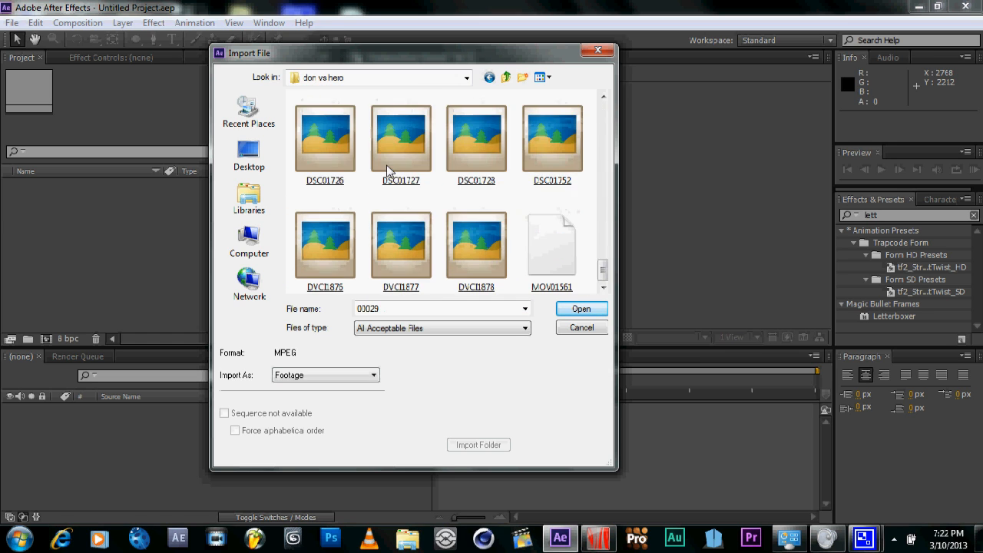
{"action": "scroll", "coordinate": [388, 186], "scroll_direction": "down", "scroll_amount": 5}
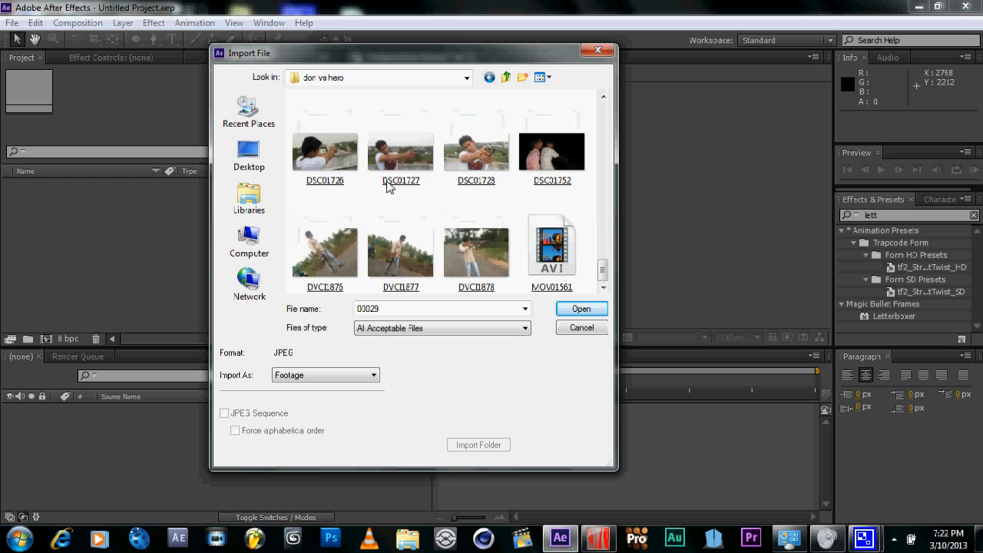
{"action": "left_click", "coordinate": [388, 186]}
{"action": "scroll", "coordinate": [389, 186], "scroll_direction": "up", "scroll_amount": 2}
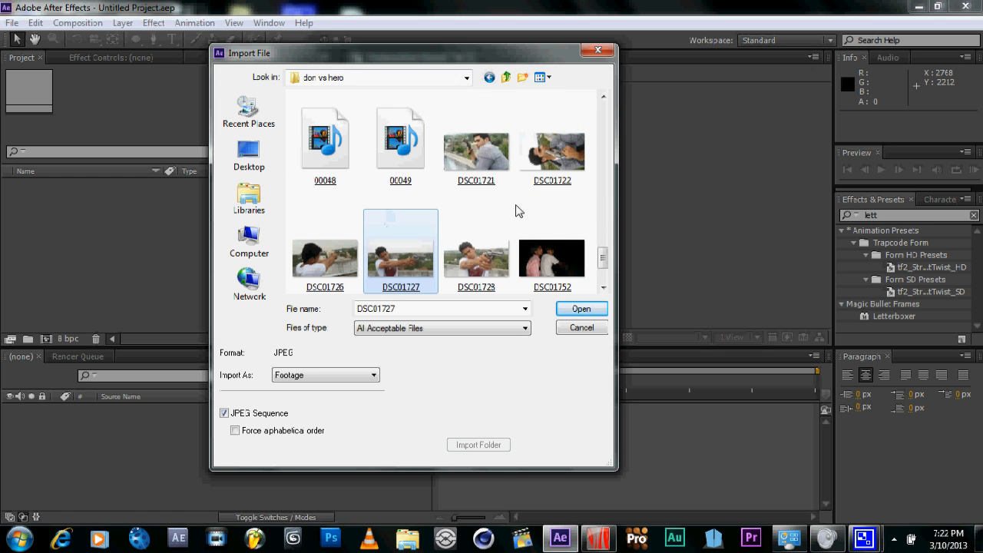
{"action": "left_click", "coordinate": [406, 171]}
{"action": "double_click", "coordinate": [406, 170]}
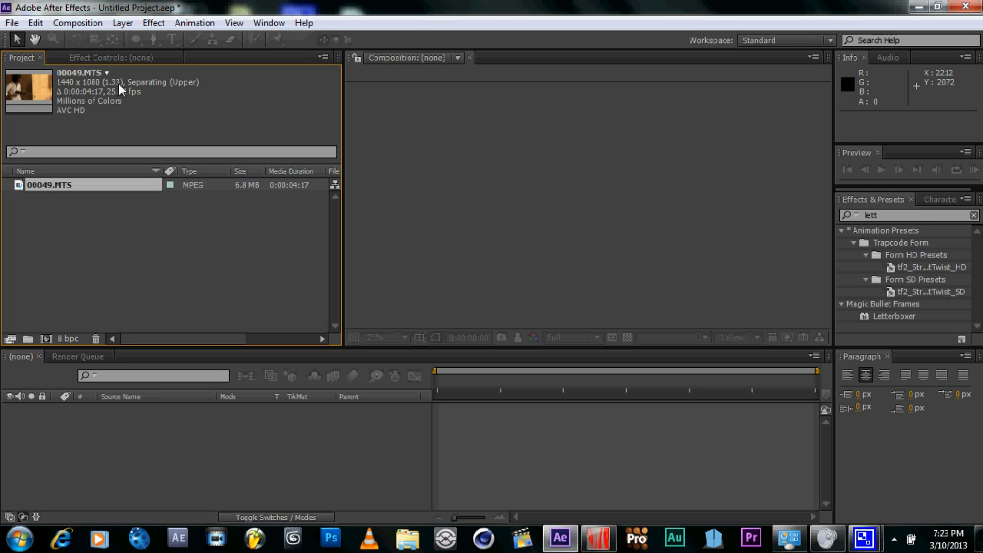
{"action": "left_click_drag", "start_coordinate": [41, 182], "coordinate": [158, 450]}
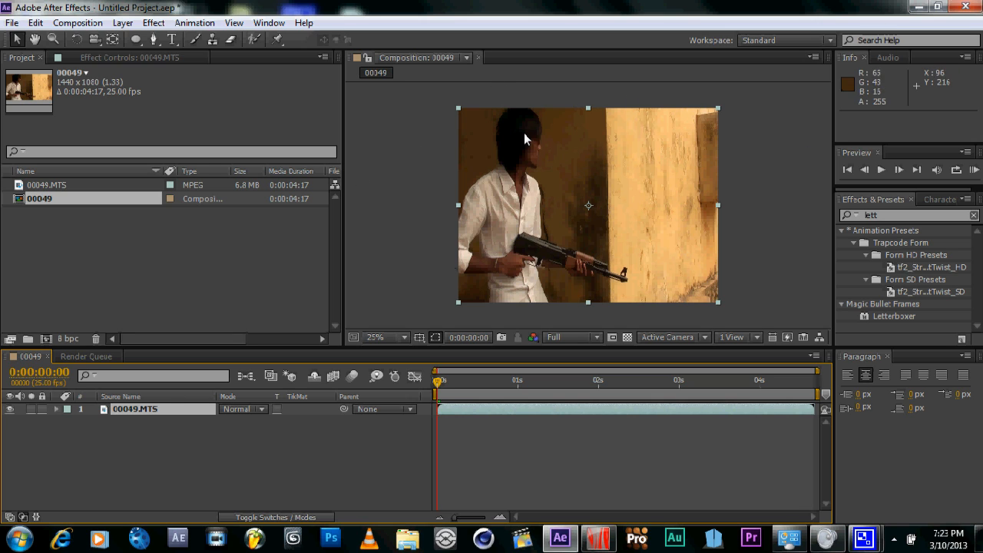
{"action": "left_click", "coordinate": [124, 409]}
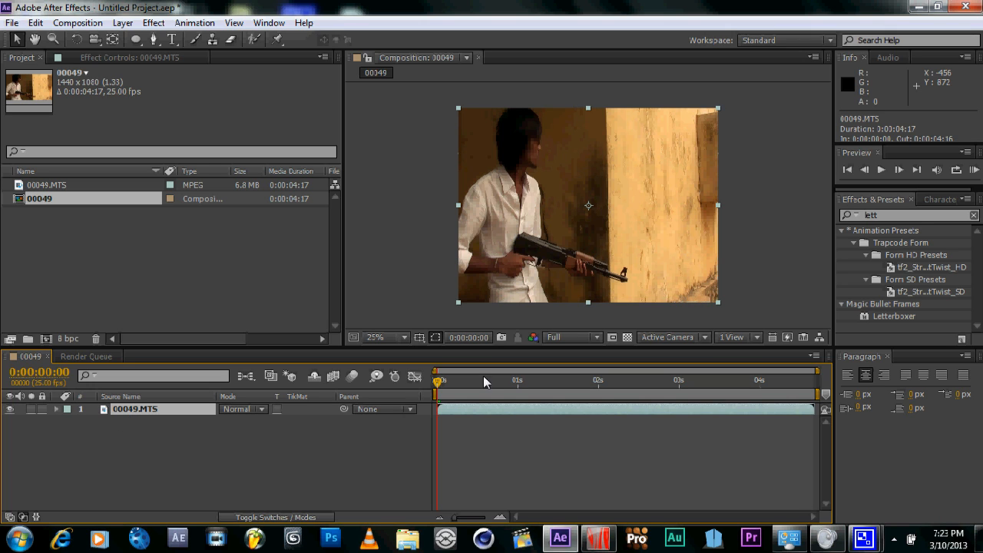
{"action": "mouse_move", "coordinate": [458, 381]}
{"action": "left_mouse_down"}
{"action": "mouse_move", "coordinate": [653, 383]}
{"action": "mouse_move", "coordinate": [446, 384]}
{"action": "left_mouse_up"}
{"action": "key", "text": "Delete"}
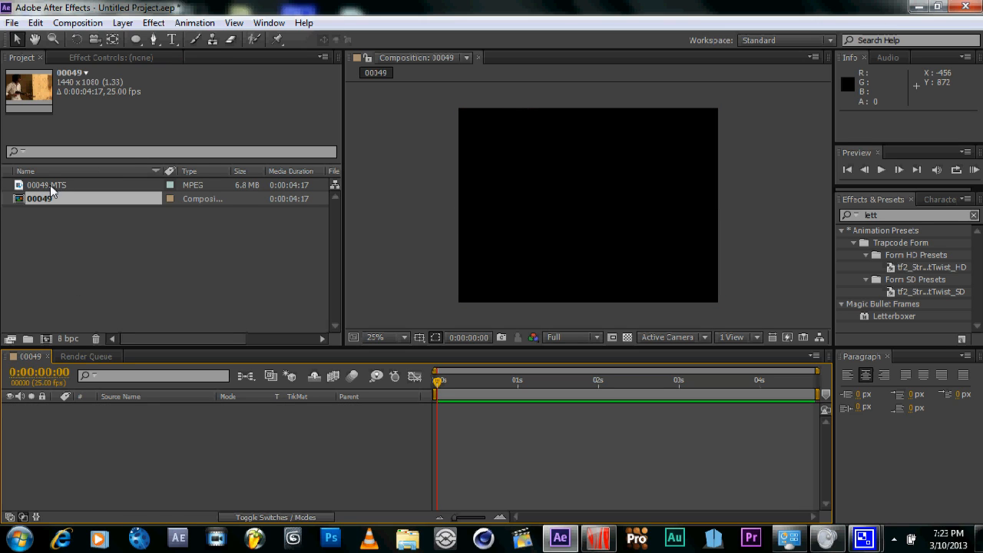
{"action": "left_click", "coordinate": [51, 196]}
{"action": "key", "text": "Delete"}
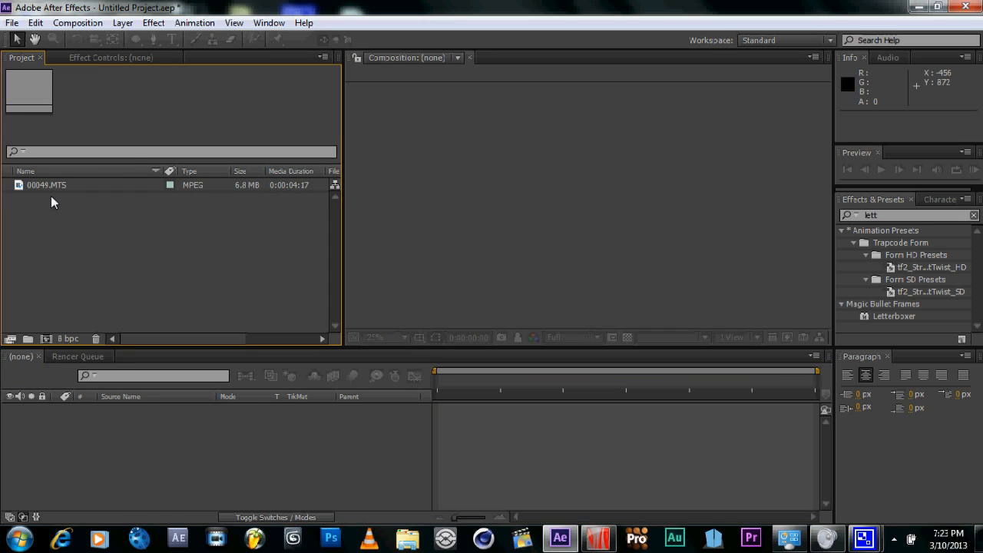
- Start a new composition and open its width value for editing
{"action": "left_click", "coordinate": [74, 27]}
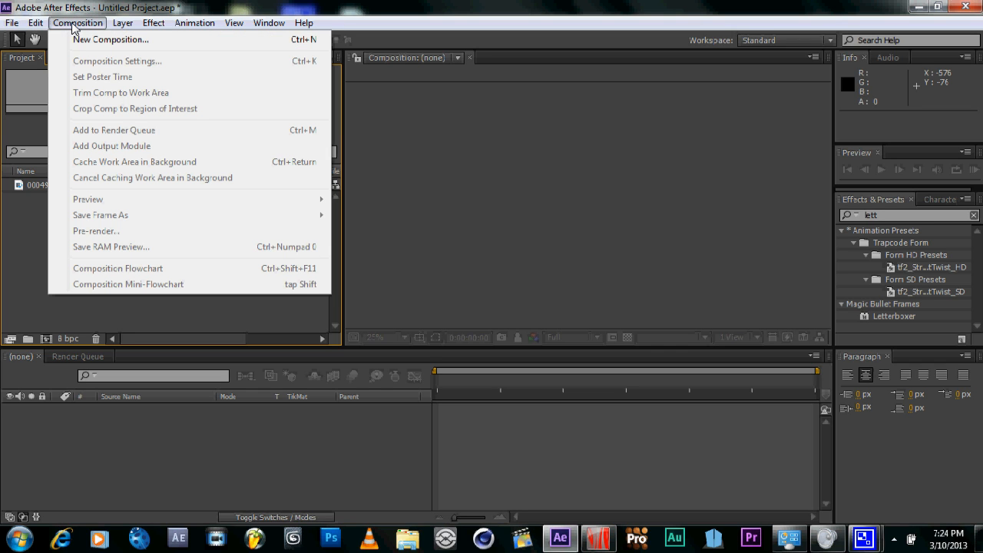
{"action": "left_click", "coordinate": [82, 40]}
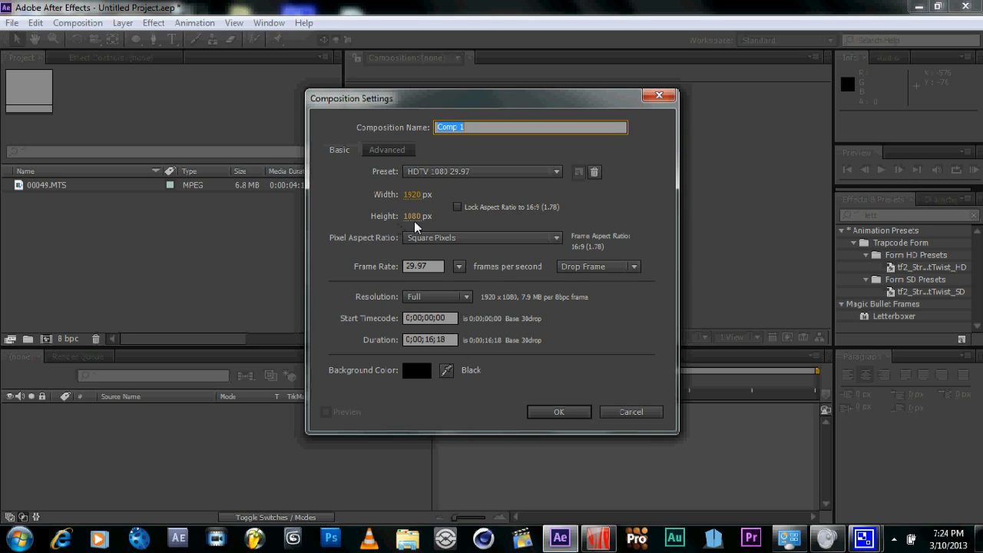
{"action": "left_click", "coordinate": [415, 201]}
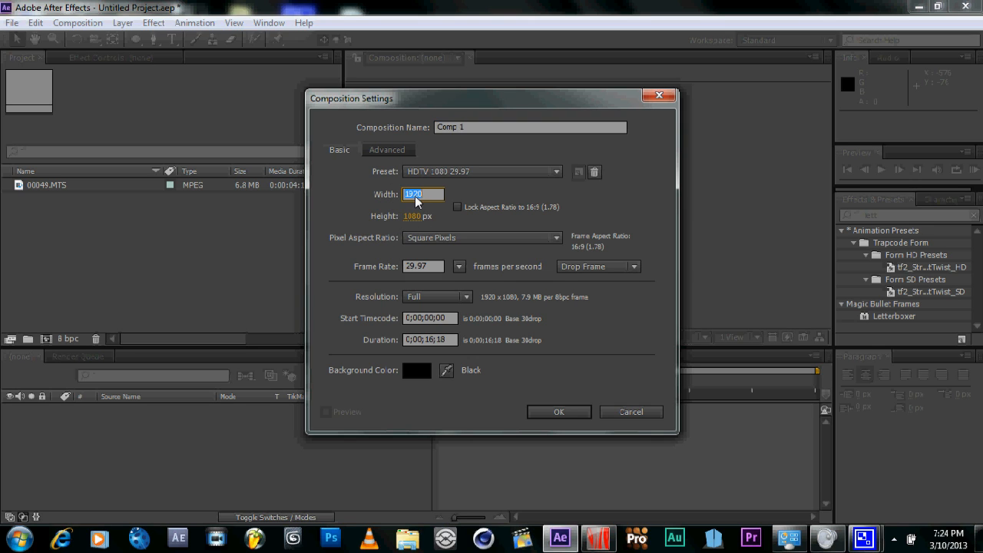
- Try the presets DVCPRO HD 720 29.97 and HDV/HDTV 720 25 for the new composition
{"action": "left_click", "coordinate": [469, 171]}
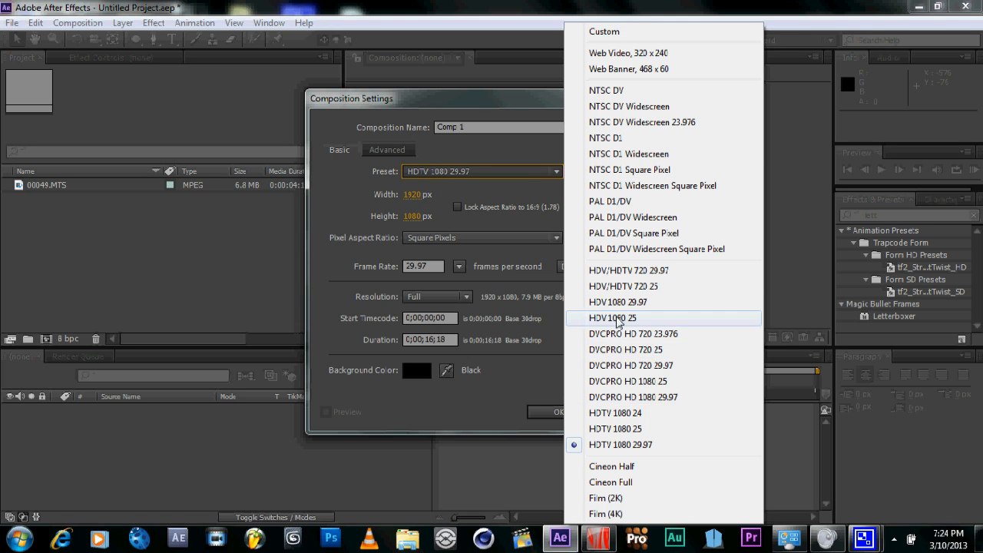
{"action": "left_click", "coordinate": [675, 372]}
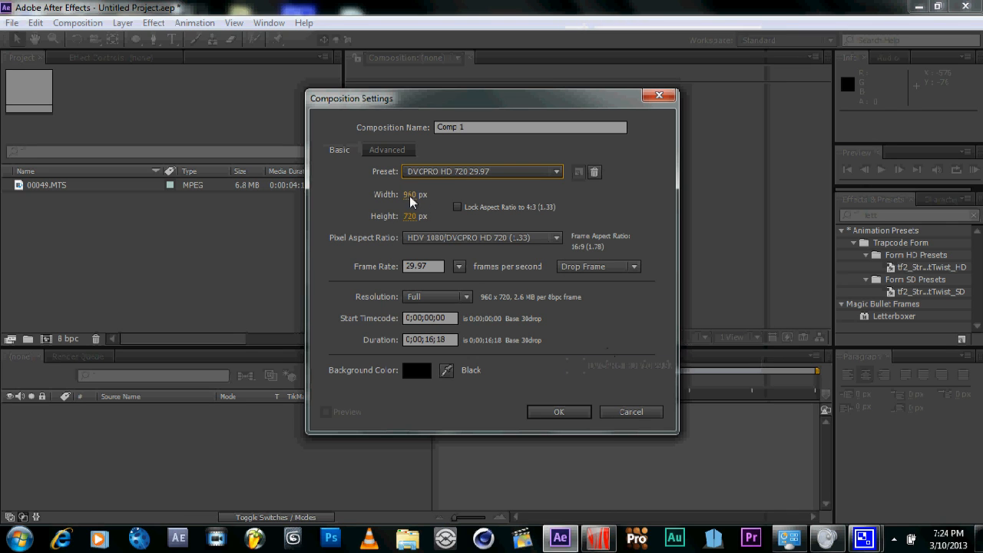
{"action": "left_click", "coordinate": [464, 170]}
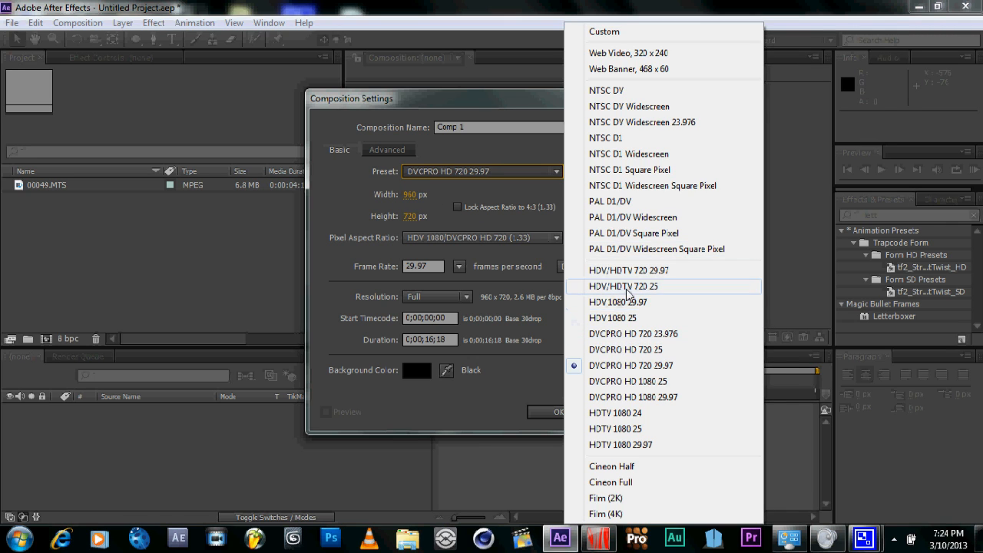
{"action": "left_click", "coordinate": [618, 285]}
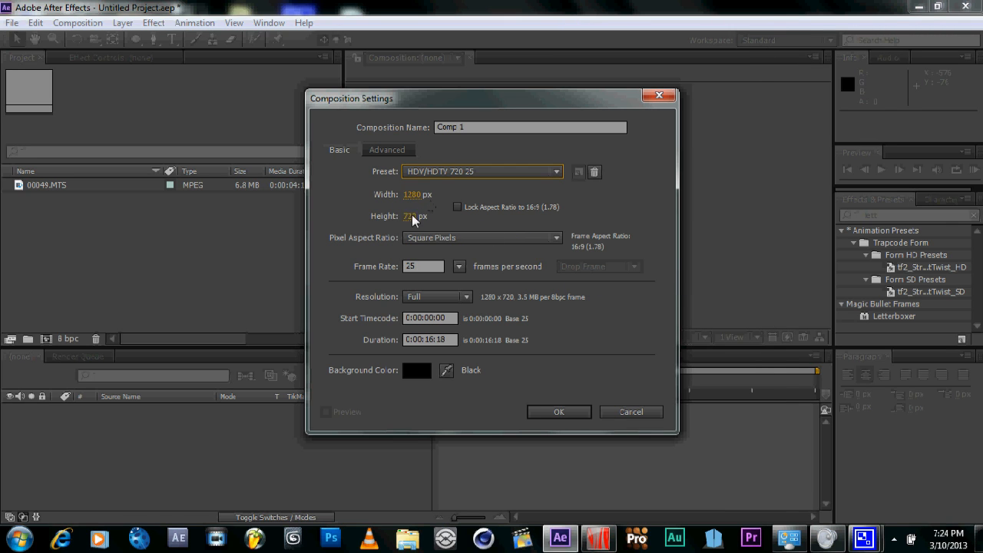
- Choose the HDTV 1080 29.97 preset and create the composition with the name Comp 1
{"action": "left_click", "coordinate": [459, 170]}
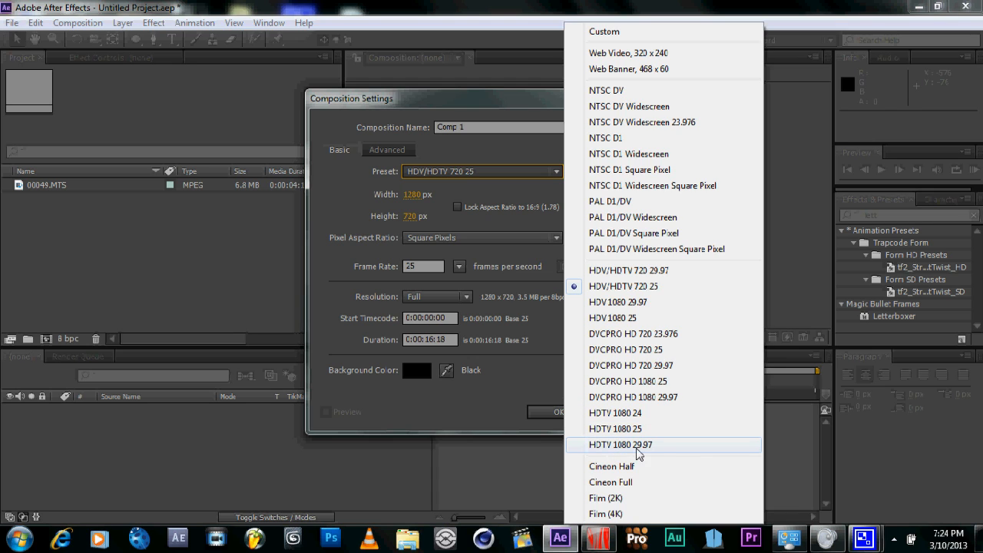
{"action": "left_click", "coordinate": [658, 447]}
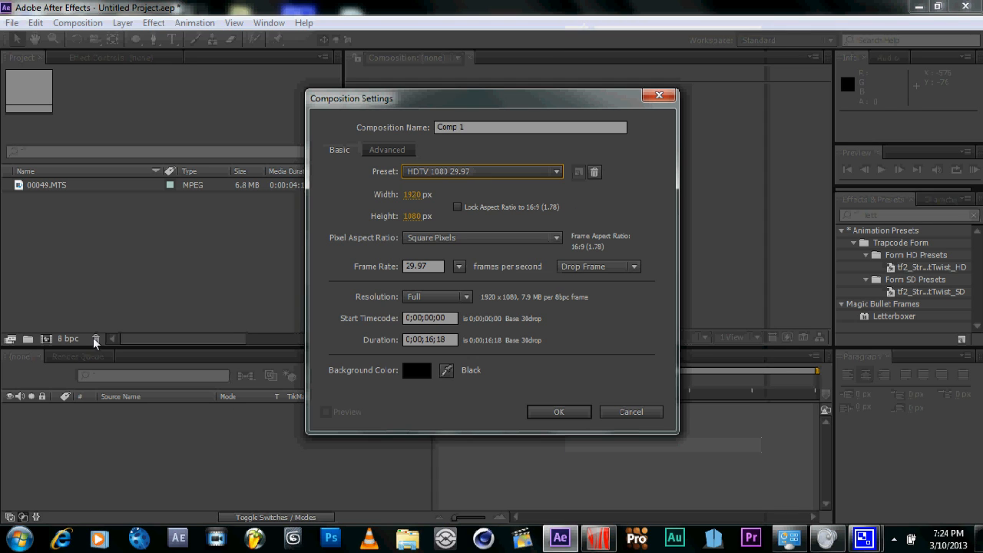
{"action": "left_click", "coordinate": [569, 412]}
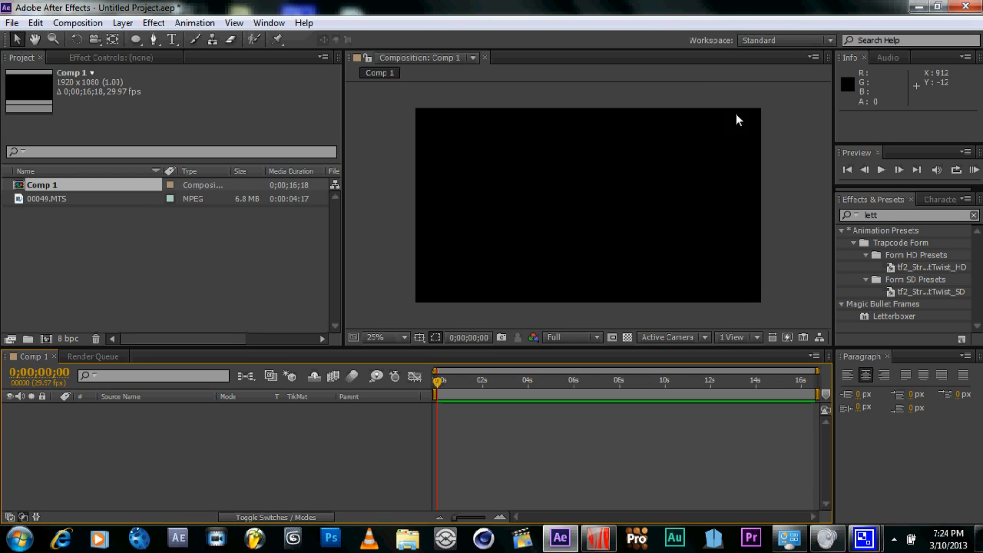
- Add the 00049.MTS footage to Comp 1 as a layer starting at the beginning of the timeline
{"action": "left_click", "coordinate": [77, 220]}
{"action": "left_click", "coordinate": [40, 198]}
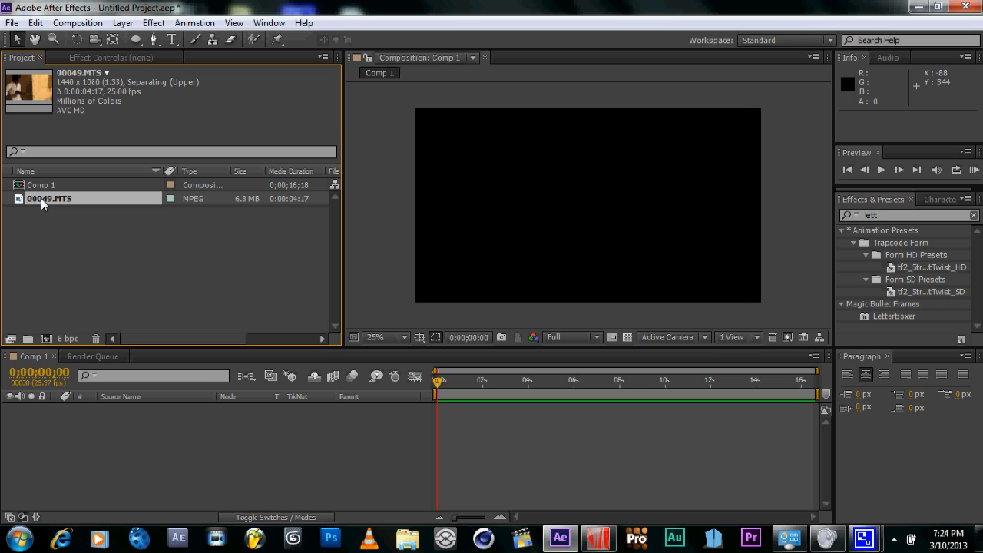
{"action": "left_click_drag", "start_coordinate": [42, 198], "coordinate": [210, 437]}
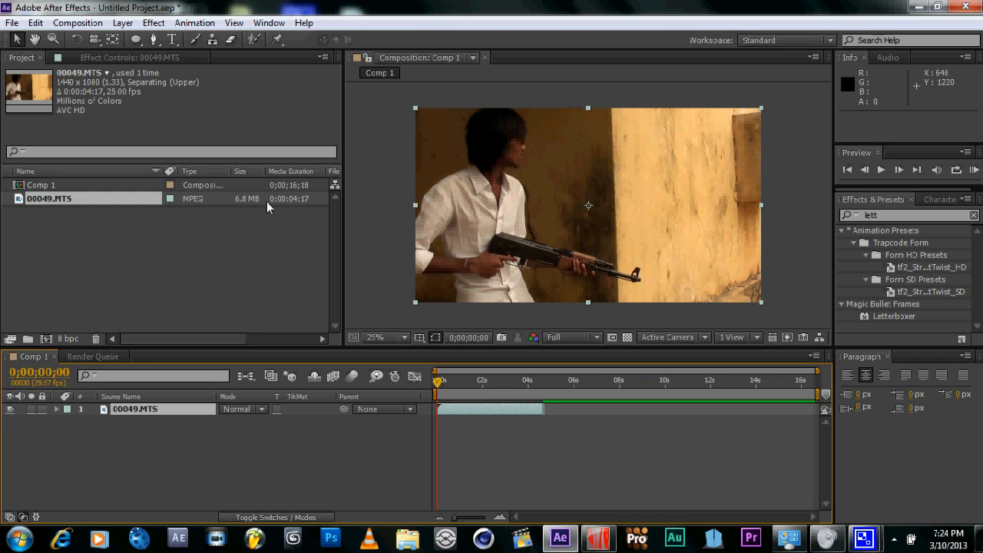
- Check the frame rate and duration in Comp 1's composition settings and accept them as they are
{"action": "left_click", "coordinate": [77, 22]}
{"action": "left_click", "coordinate": [152, 59]}
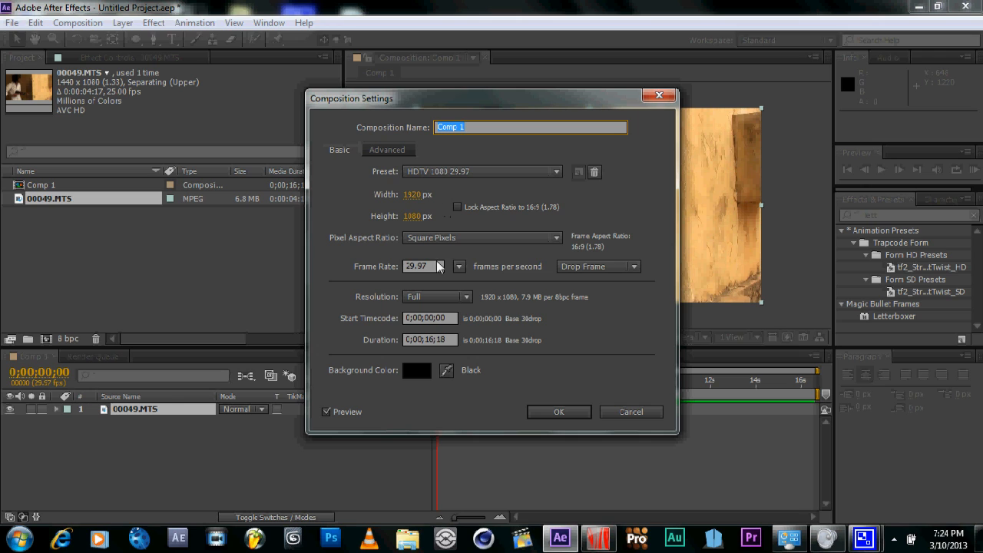
{"action": "left_click", "coordinate": [432, 339]}
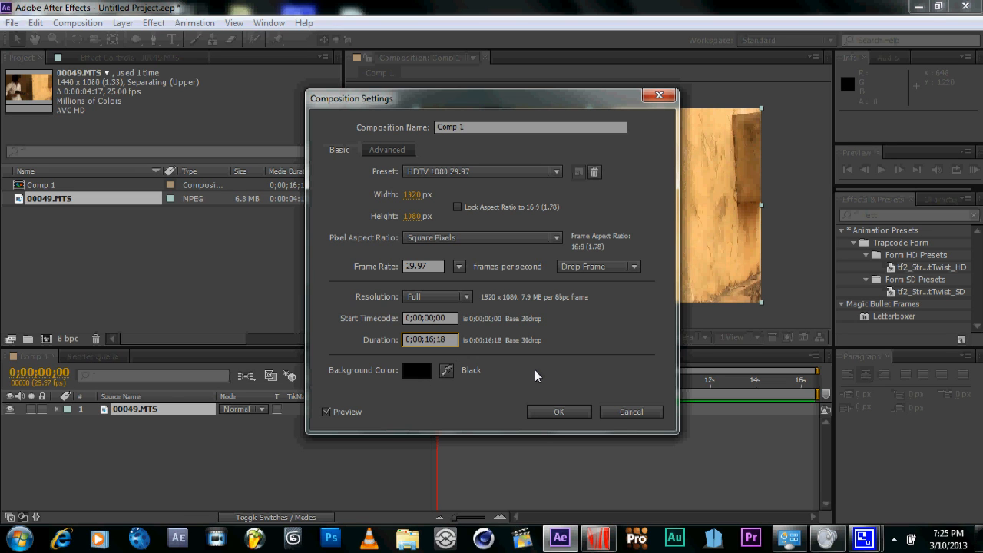
{"action": "left_click", "coordinate": [562, 410]}
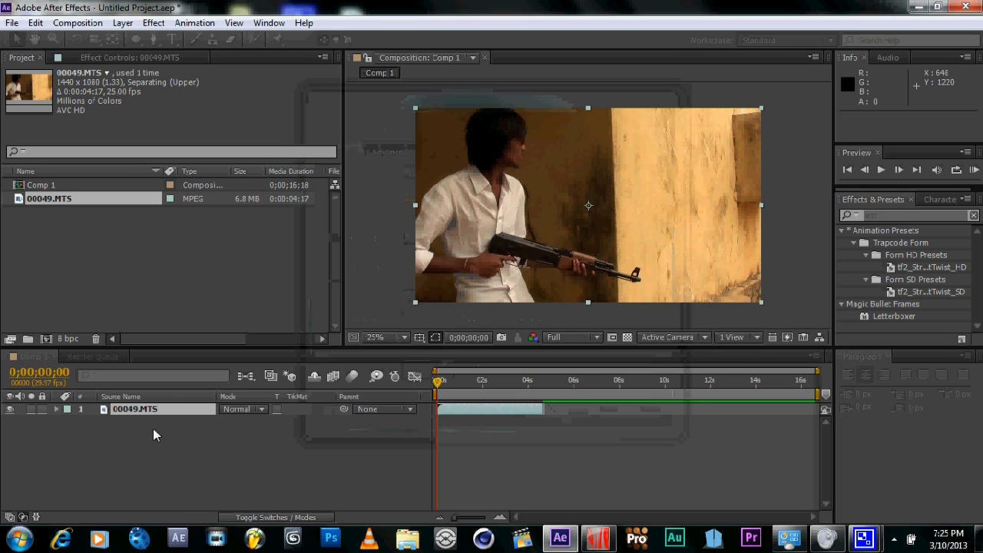
- Locate the end of the 00049.MTS layer by moving the current time to 0;00;04;20
{"action": "left_click_drag", "start_coordinate": [459, 520], "coordinate": [435, 518]}
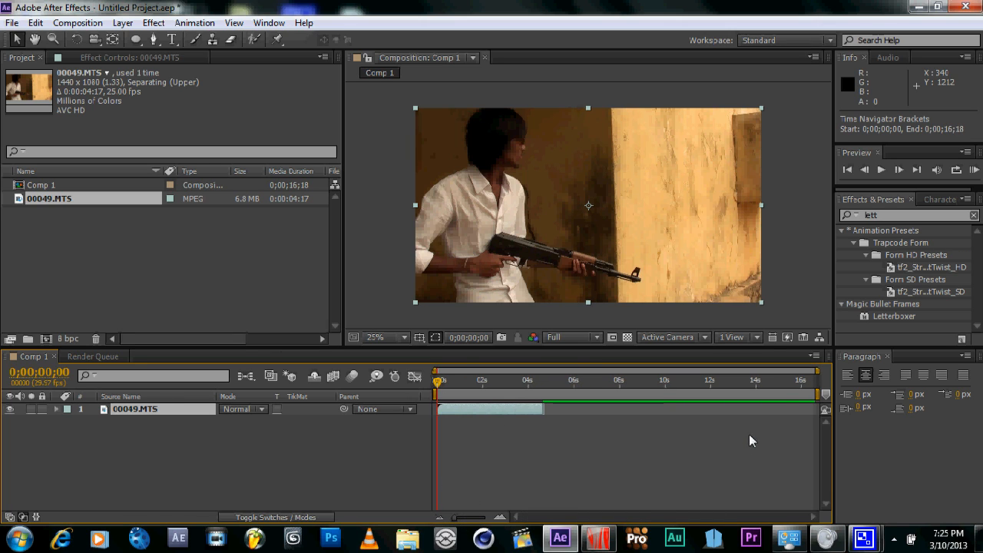
{"action": "left_click", "coordinate": [815, 381]}
{"action": "left_click_drag", "start_coordinate": [816, 384], "coordinate": [540, 390]}
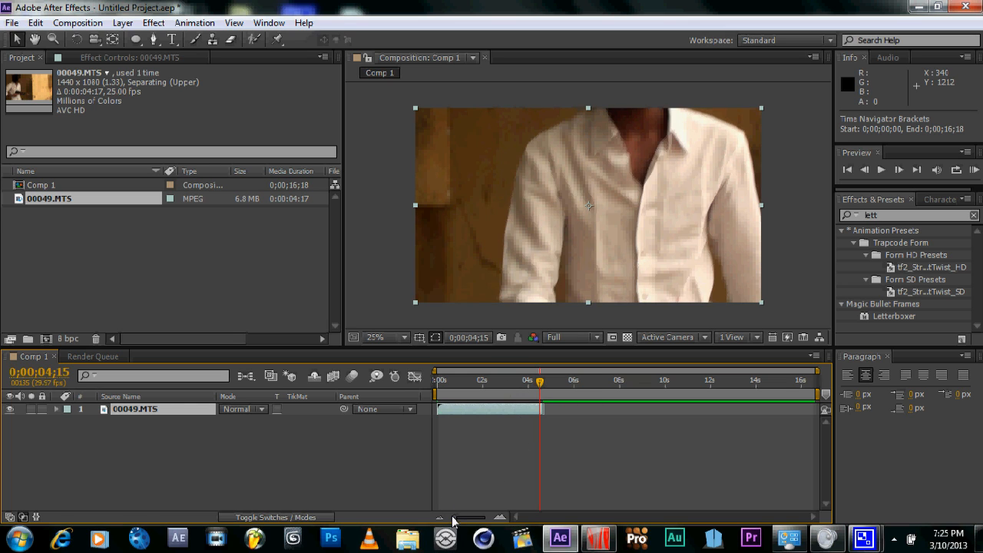
{"action": "left_click_drag", "start_coordinate": [456, 522], "coordinate": [475, 523]}
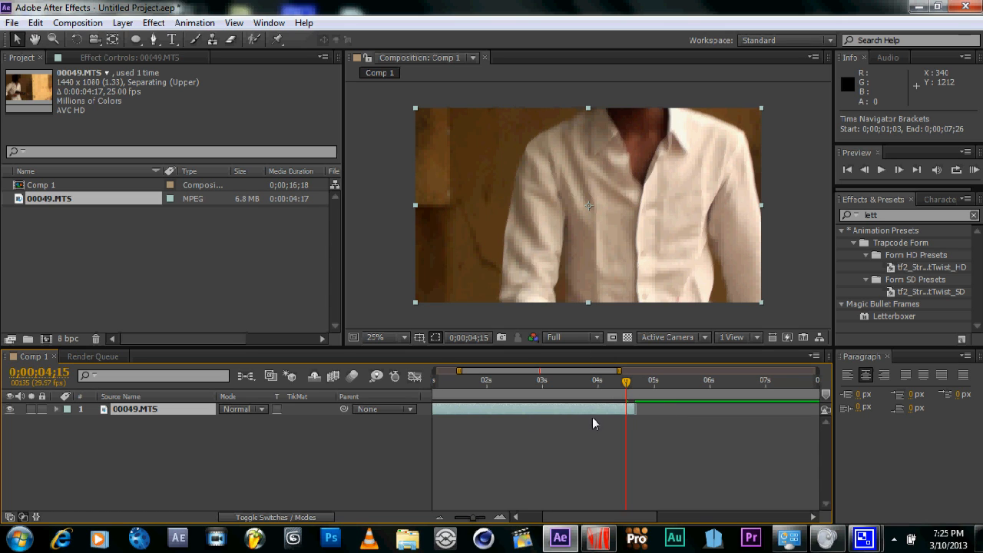
{"action": "left_click_drag", "start_coordinate": [627, 382], "coordinate": [636, 378]}
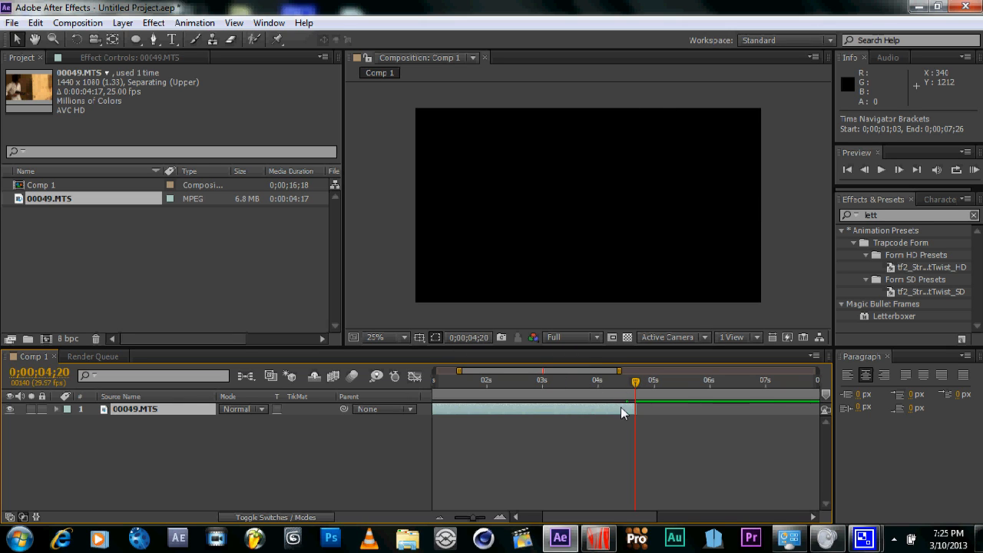
- Scrub through the first two seconds of the clip to examine when the man raises and aims the gun
{"action": "left_click", "coordinate": [484, 381]}
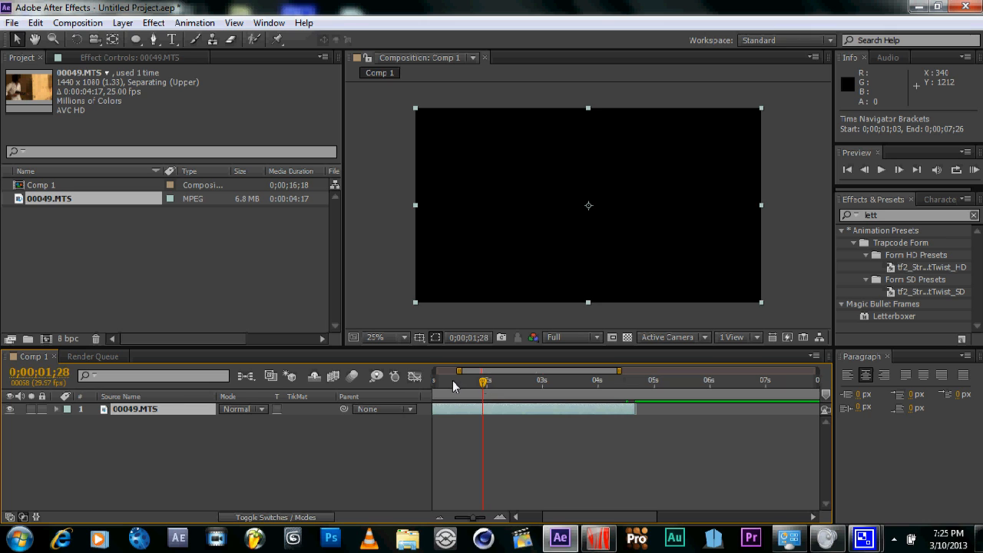
{"action": "left_click", "coordinate": [453, 382]}
{"action": "left_click", "coordinate": [540, 515]}
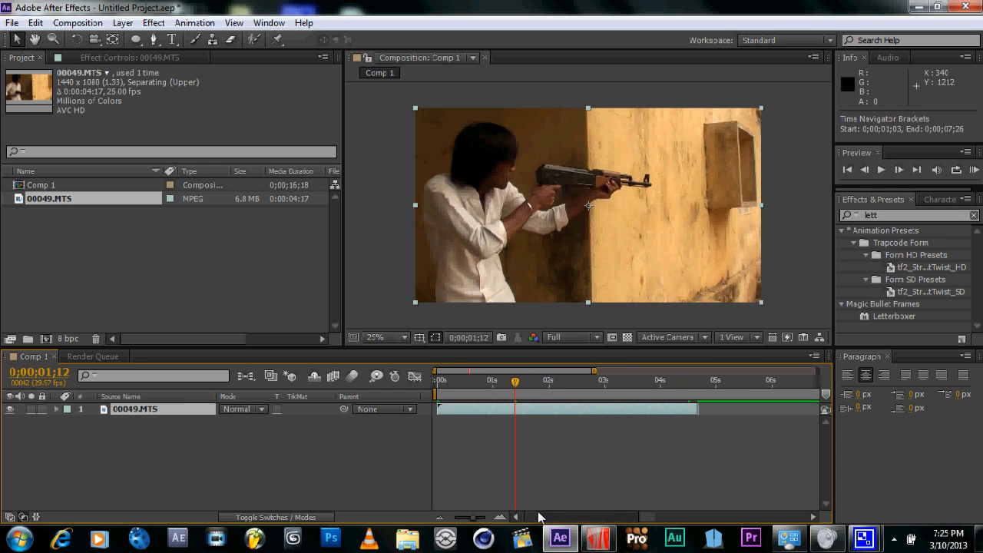
{"action": "left_click_drag", "start_coordinate": [514, 381], "coordinate": [476, 382]}
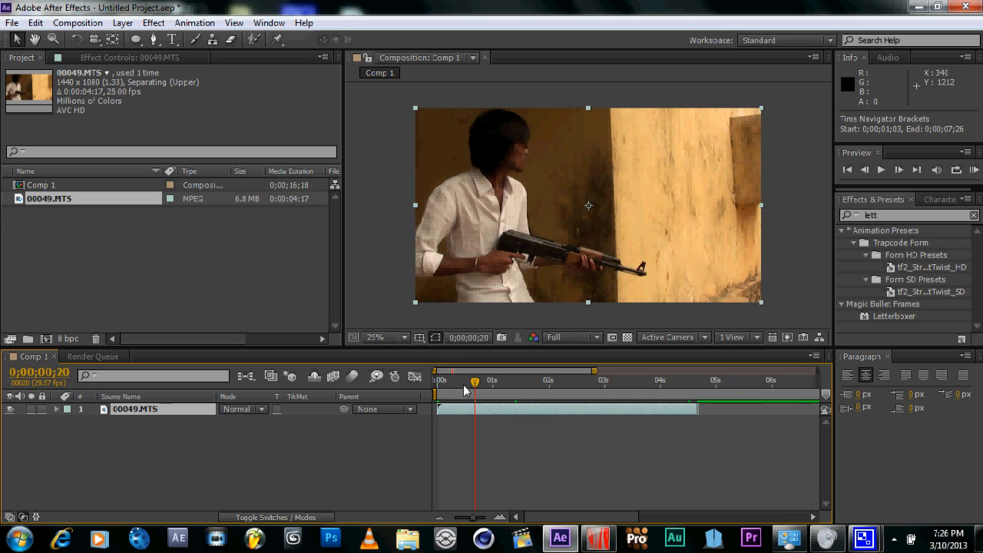
{"action": "left_click_drag", "start_coordinate": [475, 382], "coordinate": [494, 384]}
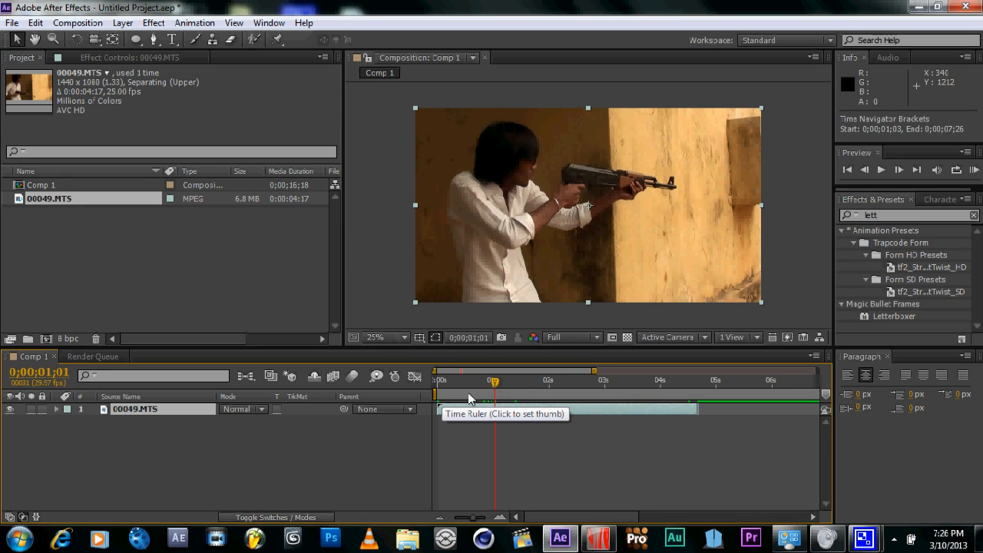
- Move the current time to 0;00;00;24 and set the start of the work area there
{"action": "left_click", "coordinate": [462, 398]}
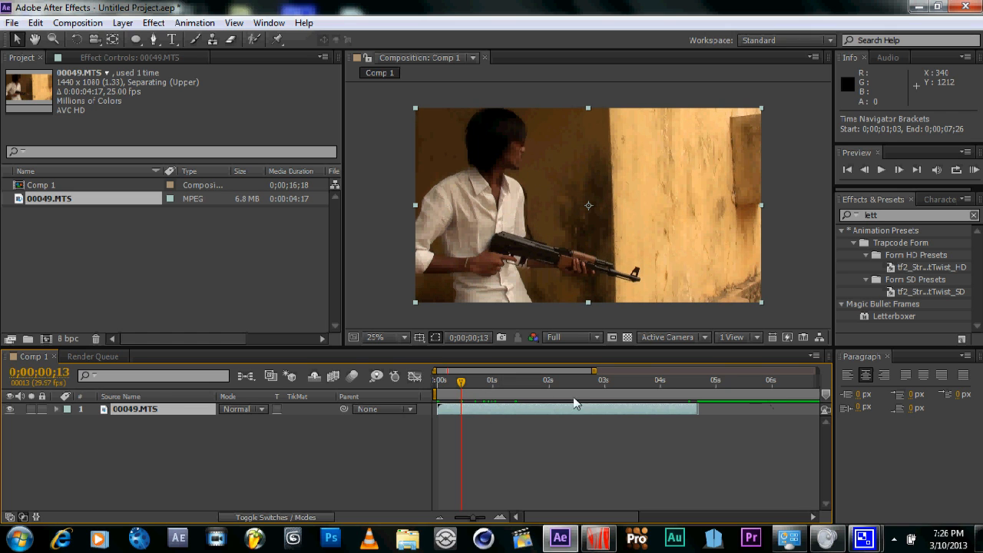
{"action": "left_click", "coordinate": [470, 384]}
{"action": "left_click_drag", "start_coordinate": [470, 384], "coordinate": [481, 384]}
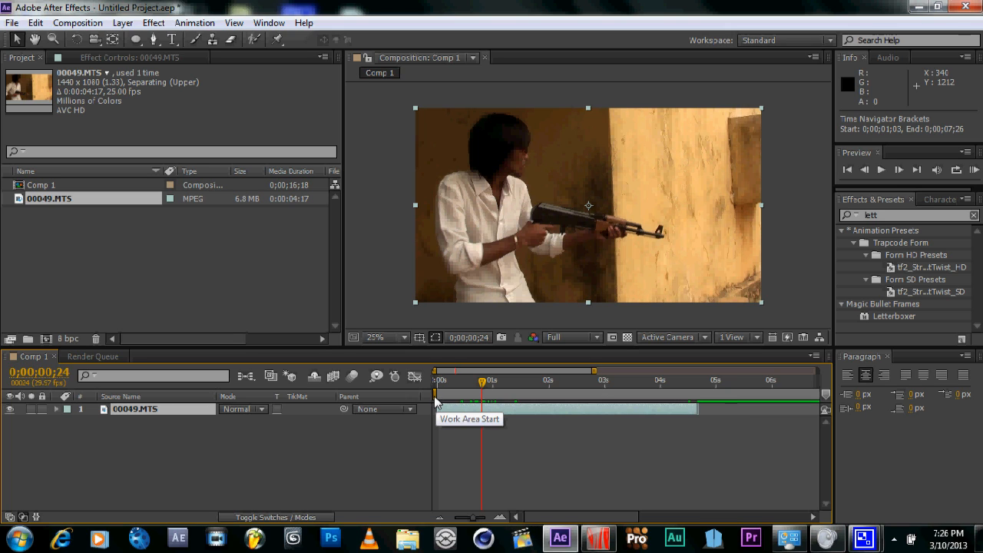
{"action": "left_click_drag", "start_coordinate": [435, 397], "coordinate": [478, 399]}
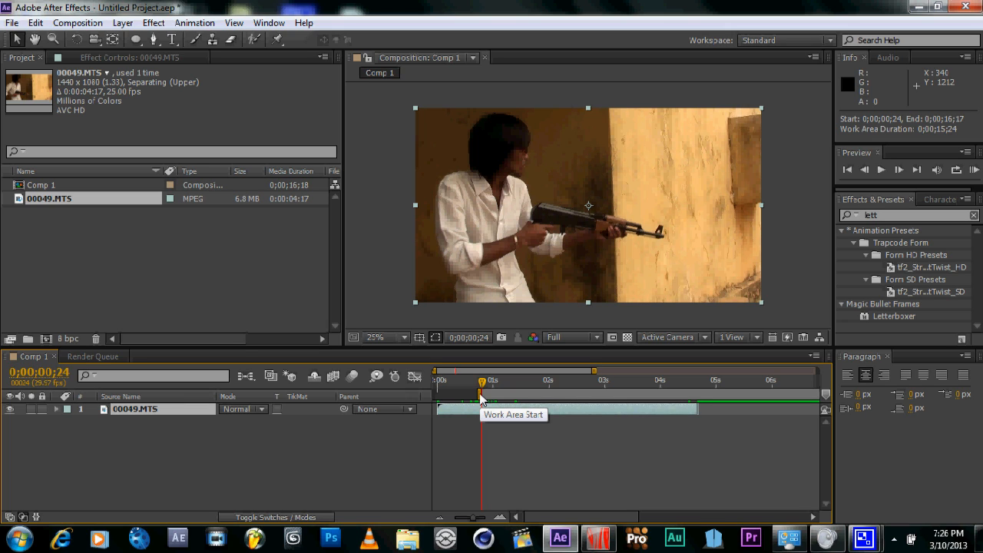
- Set the work area to run from 0;00;00;24 to 0;00;02;08
{"action": "left_click_drag", "start_coordinate": [480, 397], "coordinate": [309, 406]}
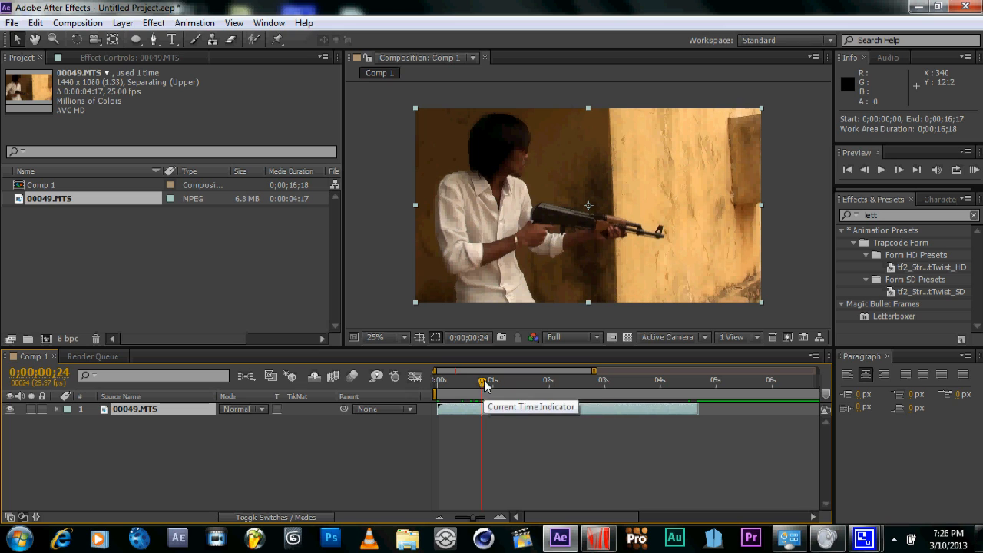
{"action": "key", "text": "b"}
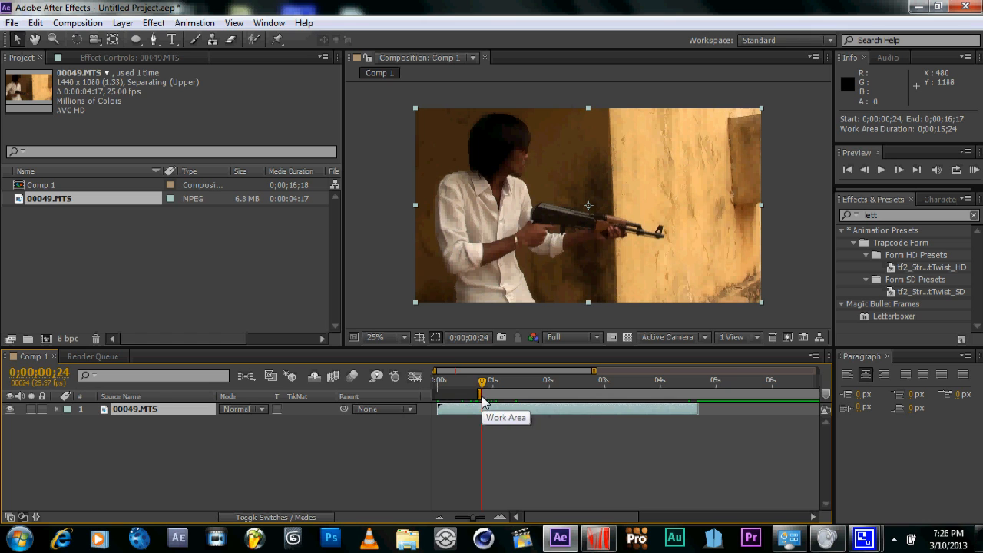
{"action": "left_click", "coordinate": [527, 383]}
{"action": "left_click_drag", "start_coordinate": [527, 383], "coordinate": [564, 384]}
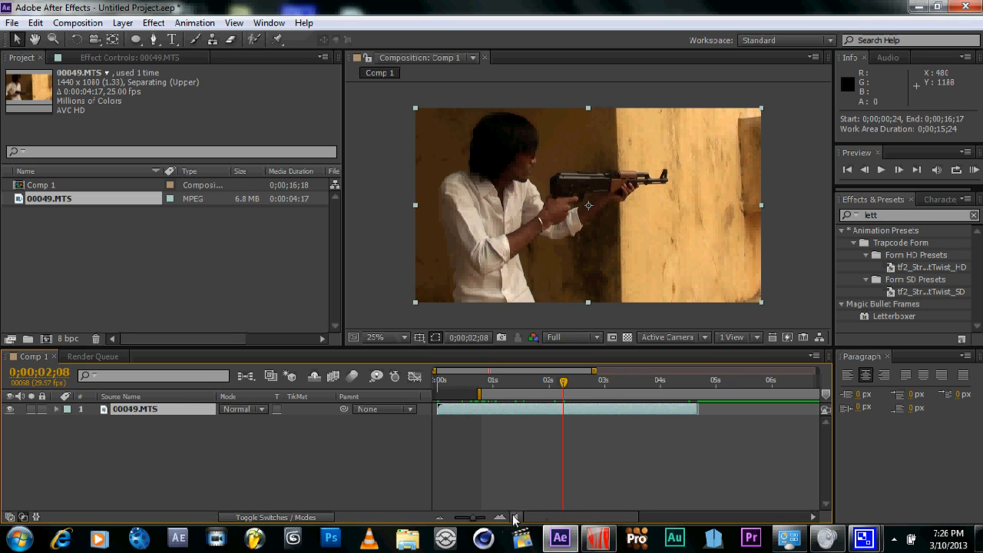
{"action": "left_click_drag", "start_coordinate": [474, 519], "coordinate": [469, 519]}
{"action": "left_click_drag", "start_coordinate": [530, 519], "coordinate": [700, 519]}
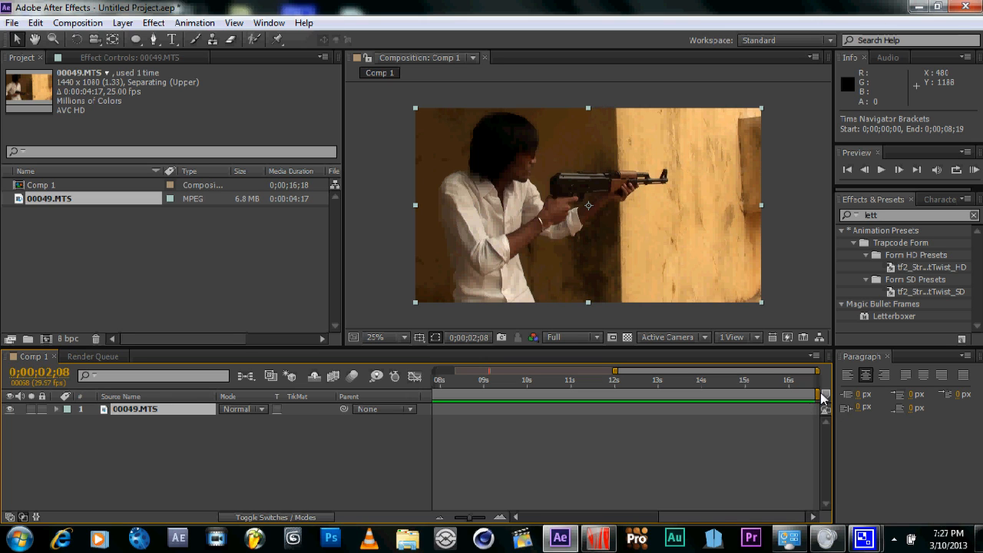
{"action": "left_click_drag", "start_coordinate": [820, 395], "coordinate": [538, 411]}
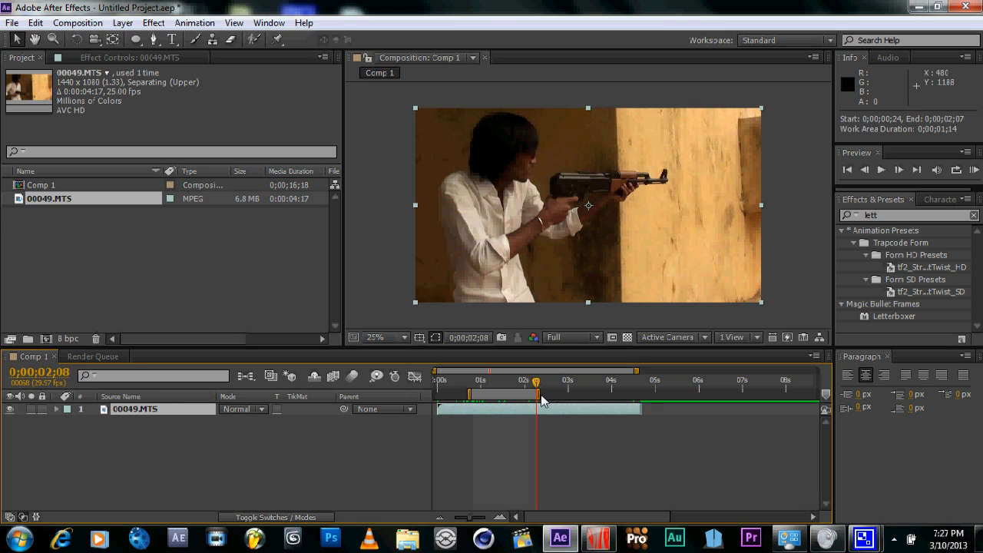
{"action": "left_click_drag", "start_coordinate": [571, 405], "coordinate": [657, 407]}
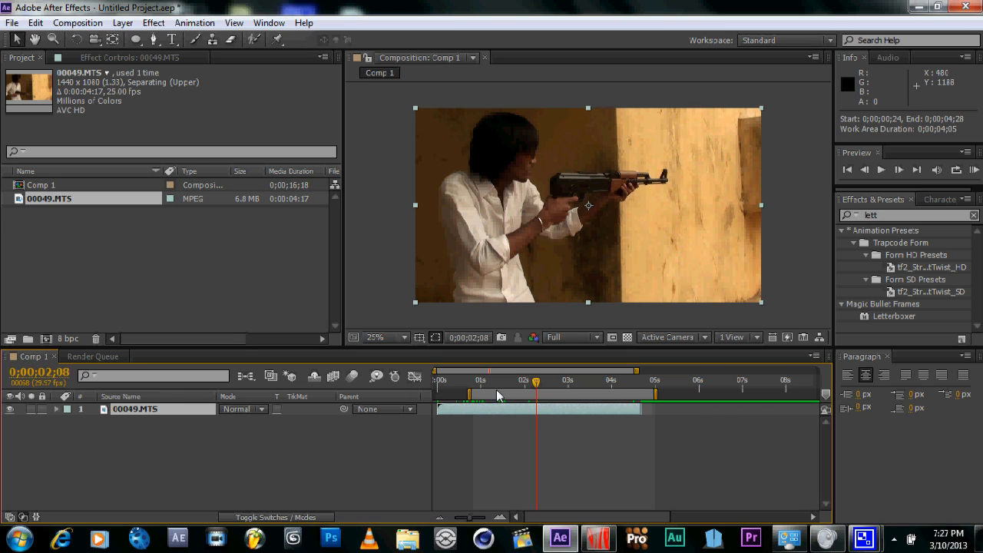
{"action": "key", "text": "n"}
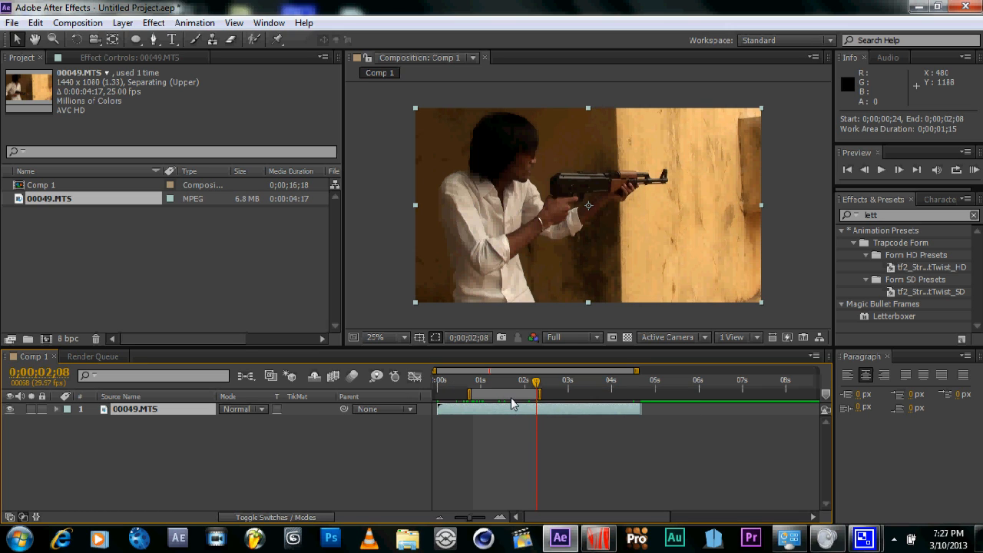
- Trim Comp 1 to the work area
{"action": "right_click", "coordinate": [511, 400]}
{"action": "left_click", "coordinate": [491, 400]}
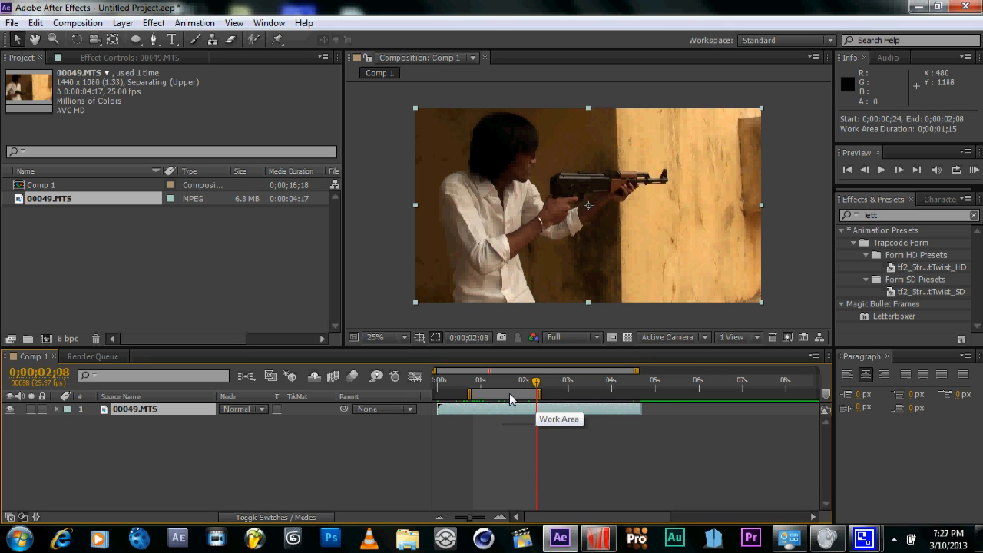
{"action": "right_click", "coordinate": [511, 395]}
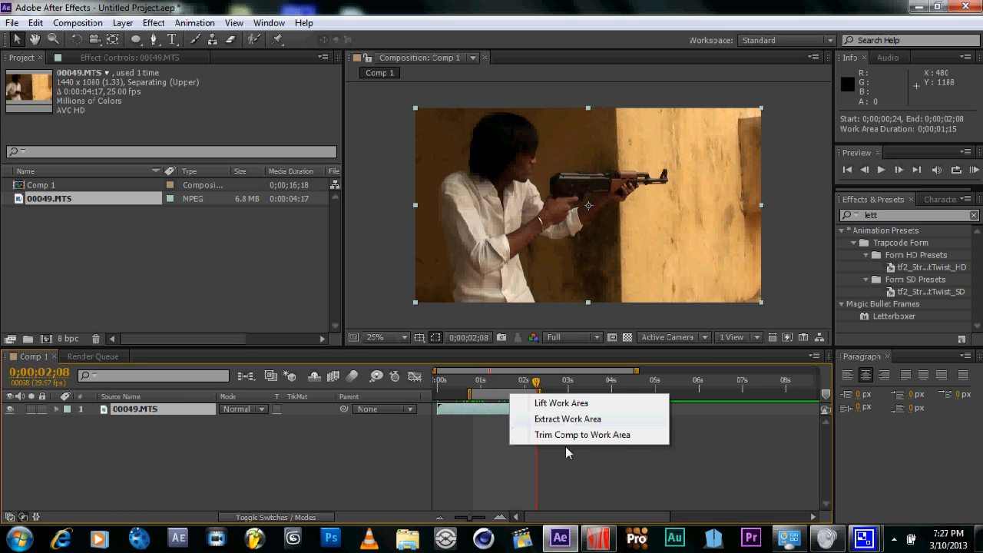
{"action": "left_click", "coordinate": [613, 436]}
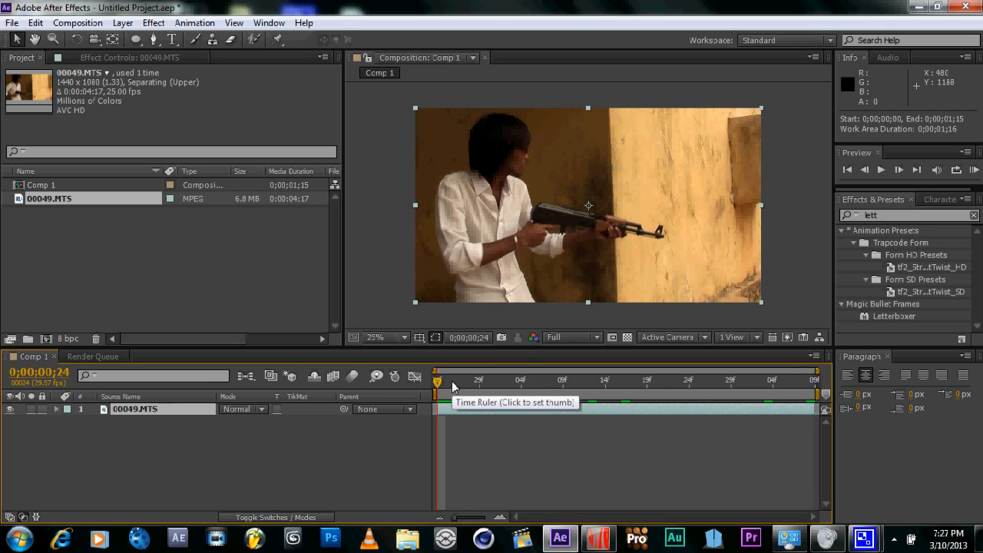
- Preview the trimmed composition with standard playback and a RAM preview, and return the current time to 0;00;00;24
{"action": "key", "text": "space"}
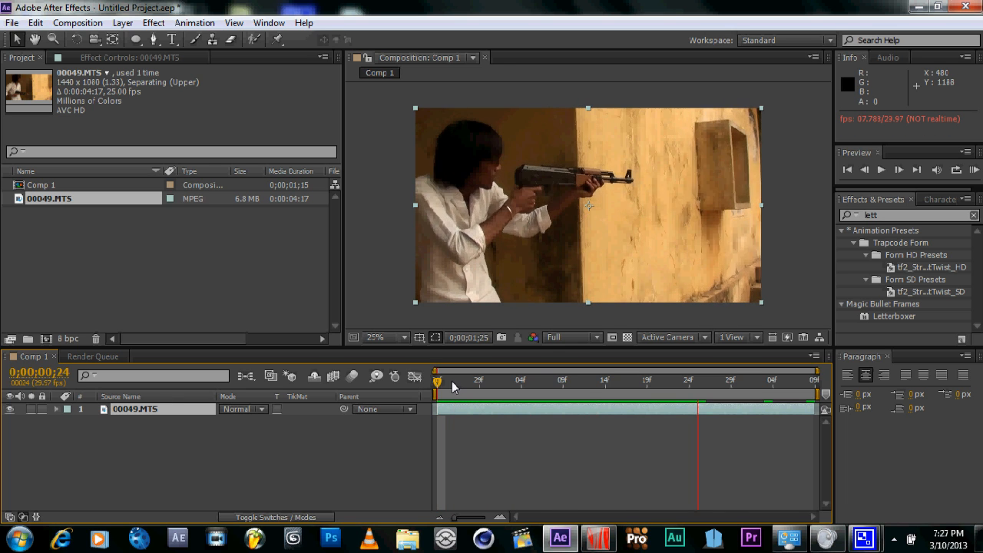
{"action": "key", "text": "space"}
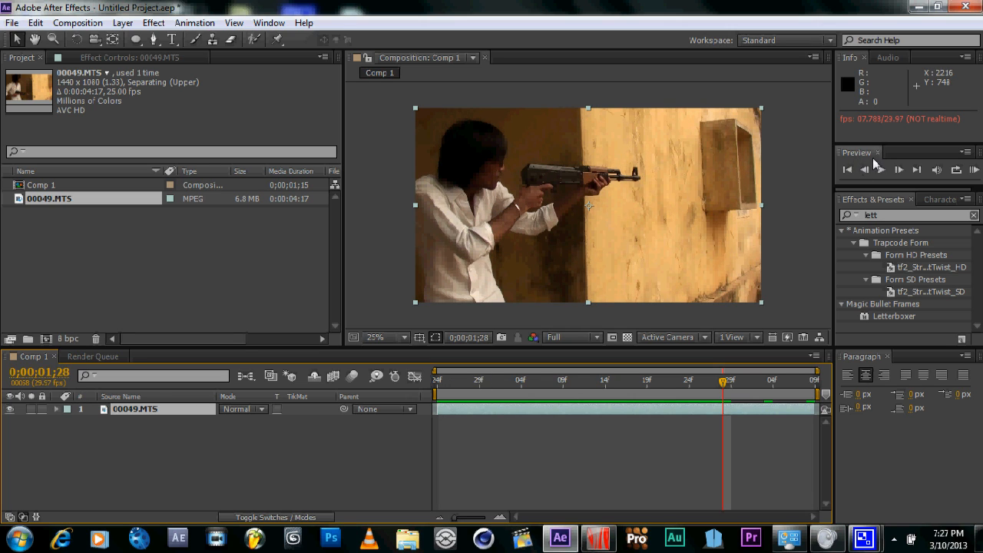
{"action": "left_click", "coordinate": [974, 170]}
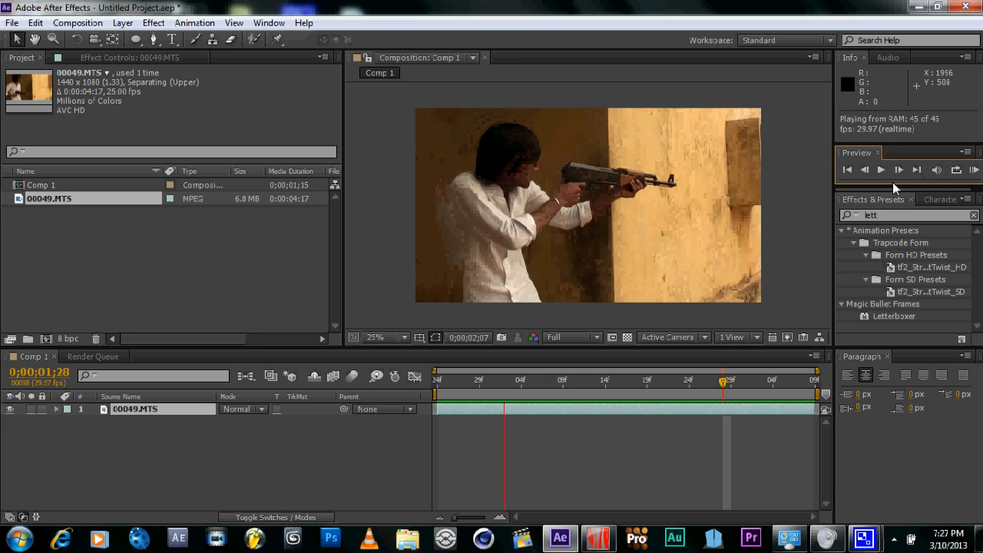
{"action": "left_click", "coordinate": [974, 170]}
{"action": "left_click", "coordinate": [562, 372]}
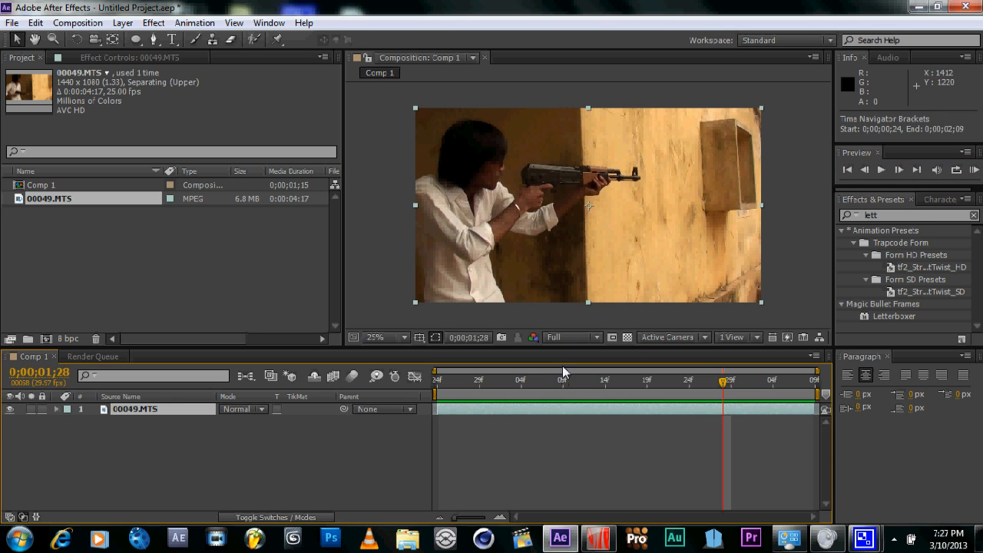
{"action": "key", "text": "space"}
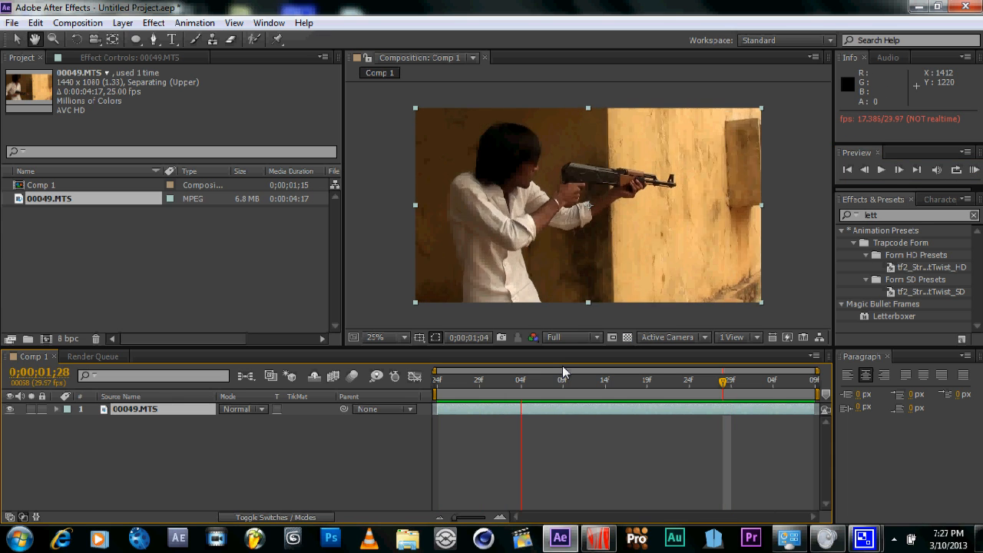
{"action": "left_click_drag", "start_coordinate": [541, 380], "coordinate": [388, 373]}
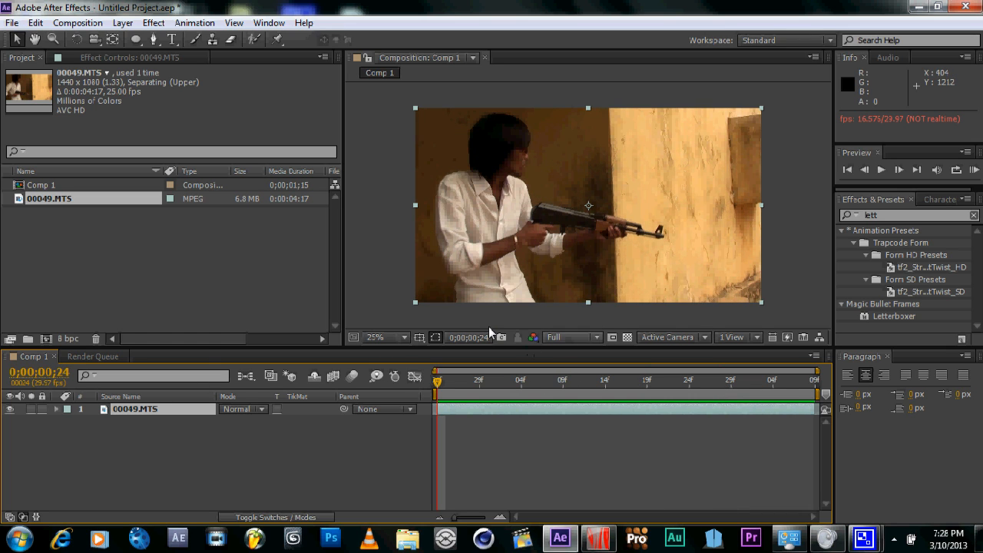
- Zoom the composition view in on the rifle and back out to 25%
{"action": "left_click", "coordinate": [540, 168]}
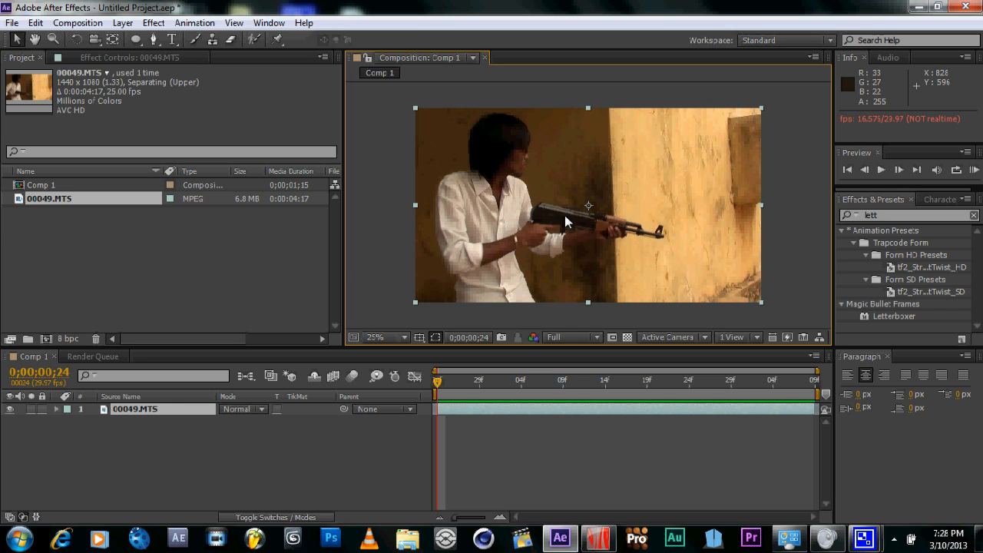
{"action": "scroll", "coordinate": [564, 215], "scroll_direction": "up", "scroll_amount": 6}
{"action": "scroll", "coordinate": [564, 215], "scroll_direction": "down", "scroll_amount": 12}
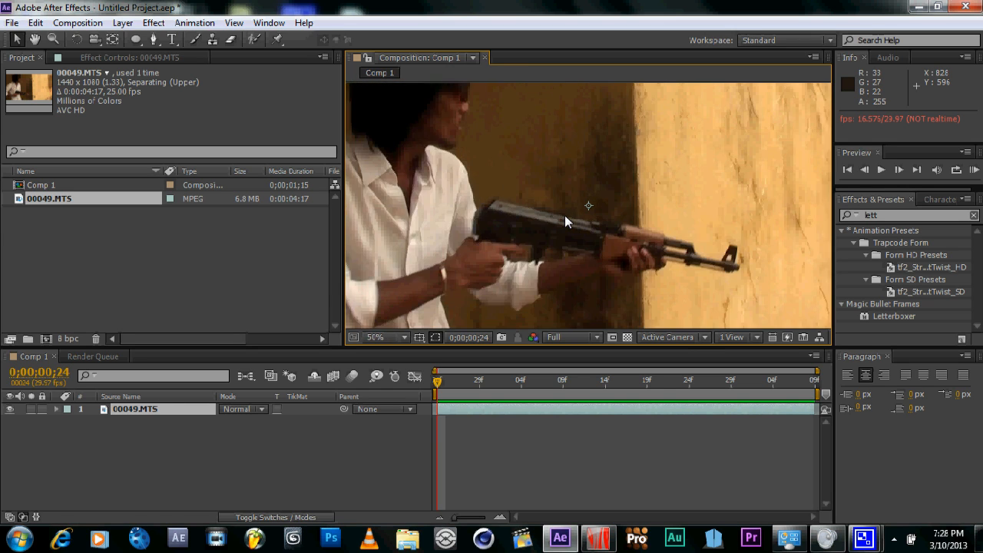
{"action": "scroll", "coordinate": [545, 210], "scroll_direction": "up", "scroll_amount": 6}
{"action": "scroll", "coordinate": [545, 210], "scroll_direction": "down", "scroll_amount": 5}
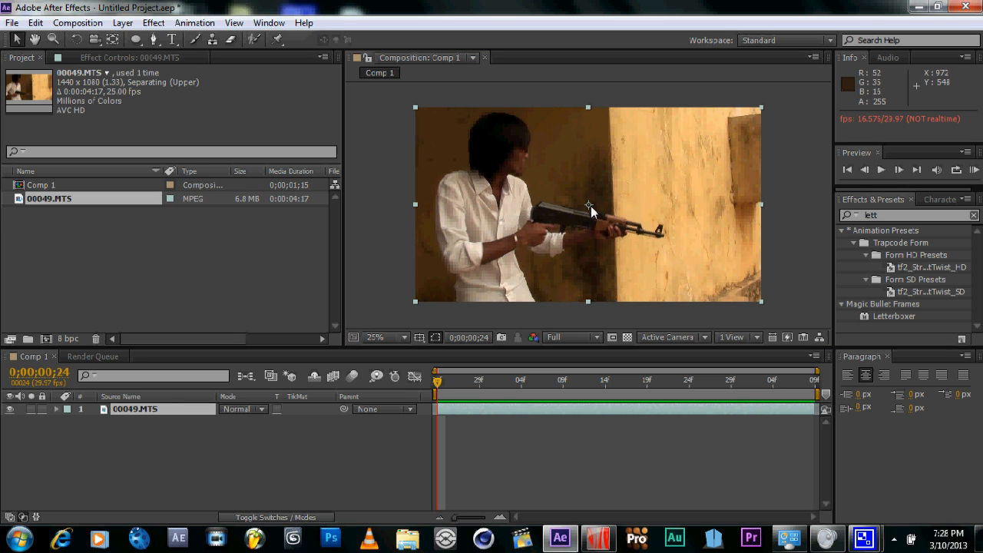
{"action": "mouse_move", "coordinate": [570, 206]}
{"action": "left_mouse_down"}
{"action": "mouse_move", "coordinate": [515, 212]}
{"action": "mouse_move", "coordinate": [611, 215]}
{"action": "mouse_move", "coordinate": [565, 205]}
{"action": "left_mouse_up"}
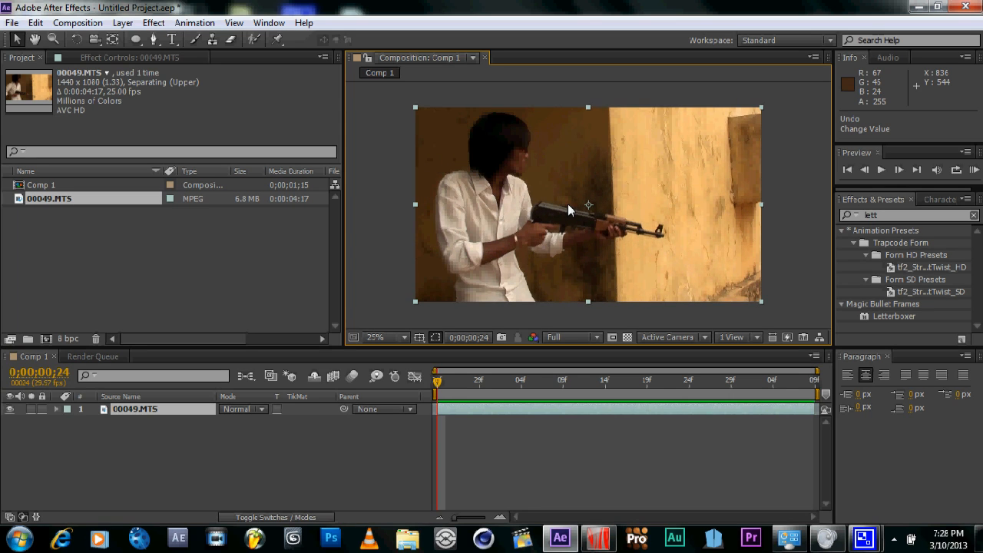
- Try the Hand and Zoom tools on the composition view and set its magnification to Fit
{"action": "left_click", "coordinate": [41, 41]}
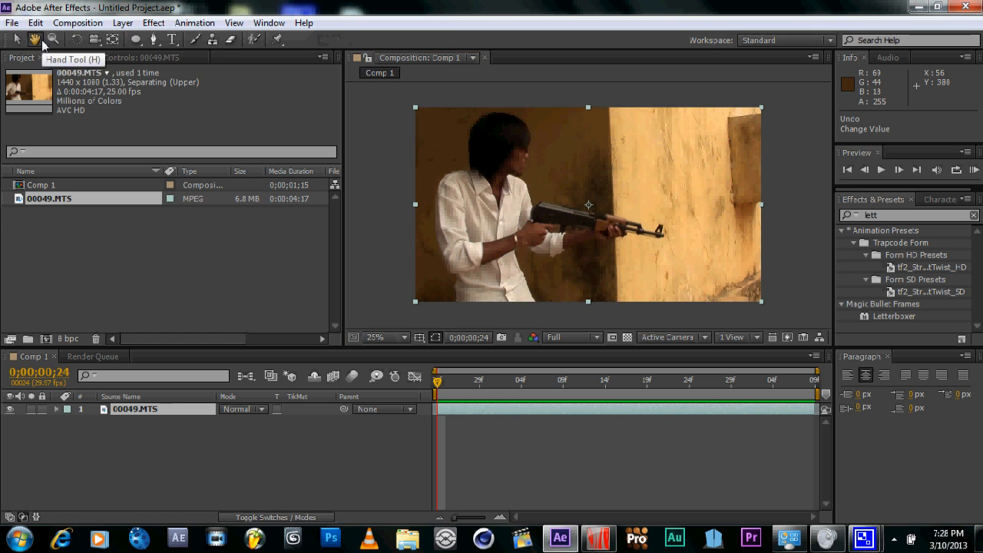
{"action": "left_click_drag", "start_coordinate": [577, 189], "coordinate": [640, 165]}
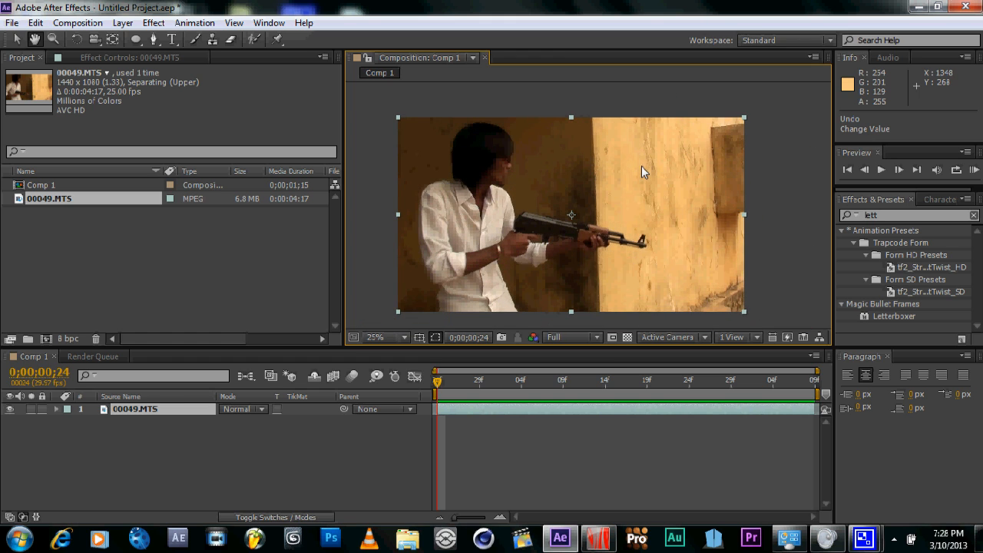
{"action": "left_click", "coordinate": [53, 39]}
{"action": "left_click", "coordinate": [513, 183]}
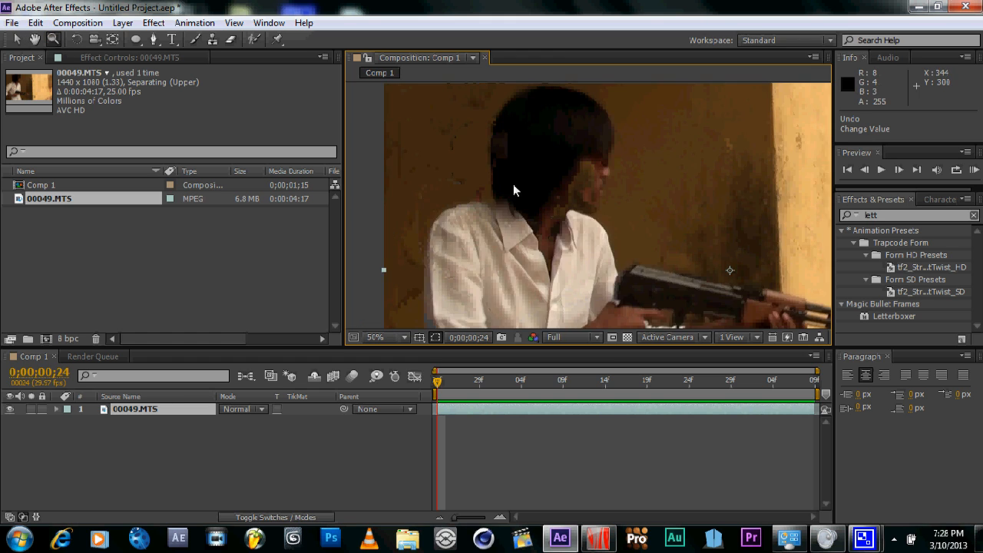
{"action": "left_click", "coordinate": [513, 183]}
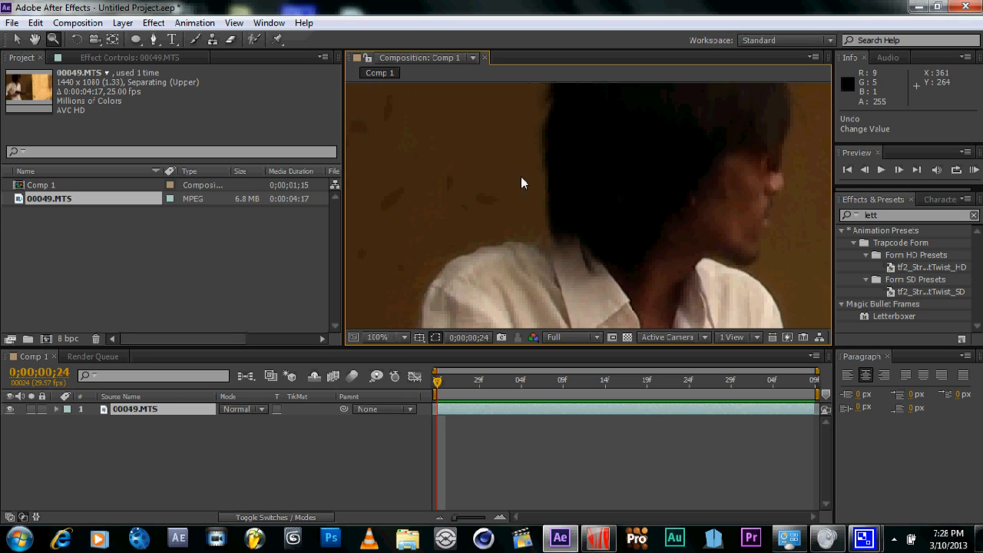
{"action": "left_click", "coordinate": [390, 336]}
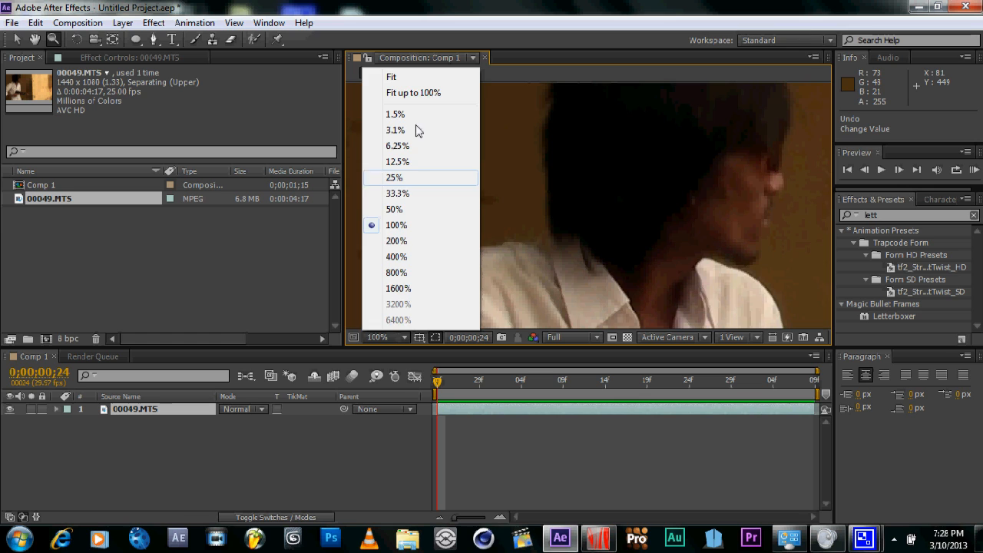
{"action": "left_click", "coordinate": [418, 75]}
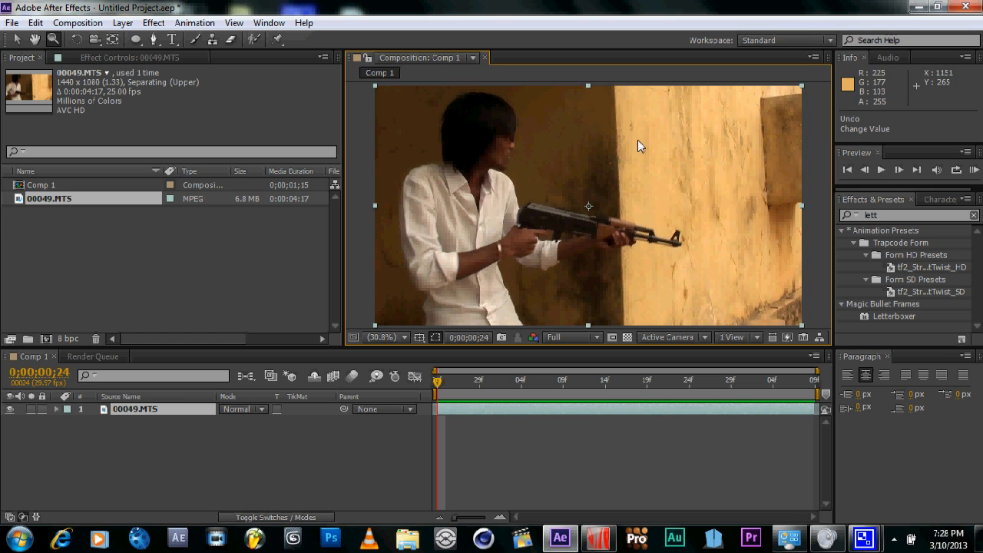
- Select the 00049.MTS layer and step frame by frame around 0;00;00;29 to examine the raising of the rifle
{"action": "left_click", "coordinate": [116, 422]}
{"action": "left_click", "coordinate": [127, 409]}
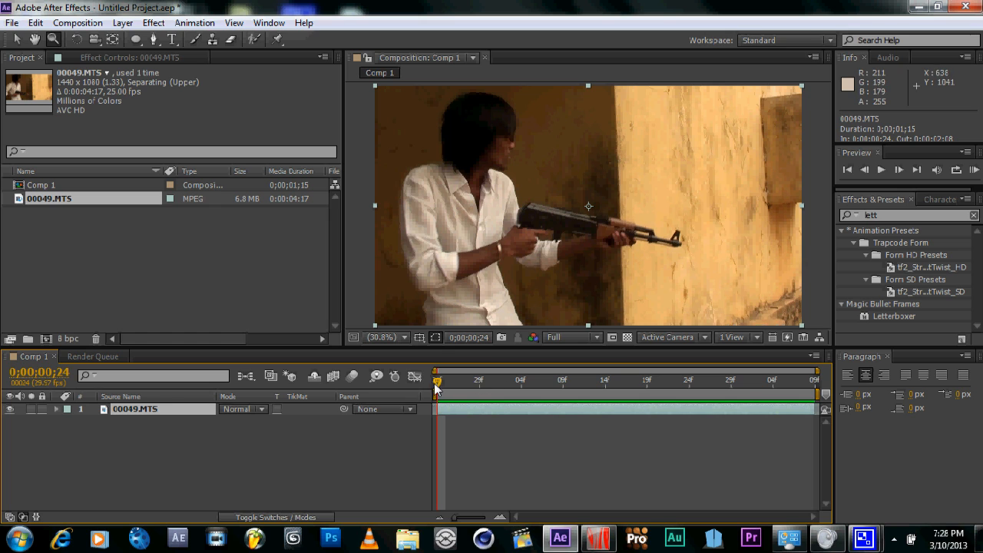
{"action": "left_click_drag", "start_coordinate": [438, 381], "coordinate": [520, 383]}
{"action": "key", "text": "Page_Up"}
{"action": "key", "text": "Page_Up"}
{"action": "key", "text": "Page_Up"}
{"action": "key", "text": "Page_Up"}
{"action": "key", "text": "Page_Up"}
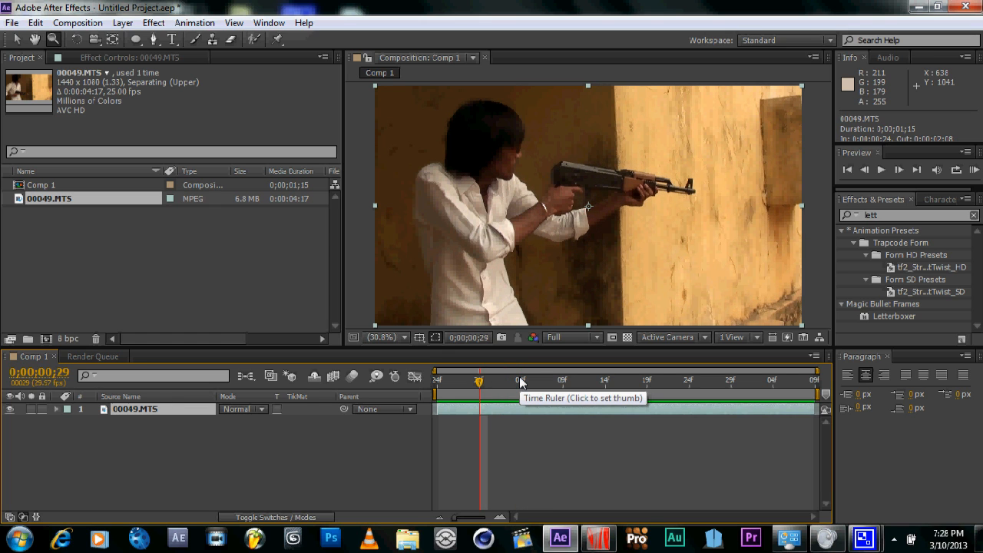
{"action": "key", "text": "Page_Up"}
{"action": "key", "text": "Page_Down"}
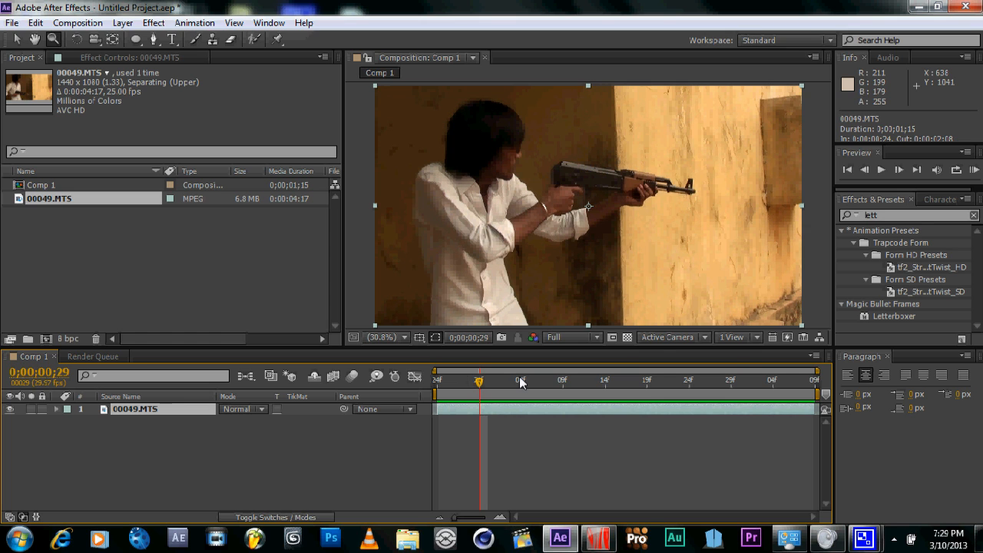
{"action": "key", "text": "Page_Up"}
{"action": "key", "text": "Page_Up"}
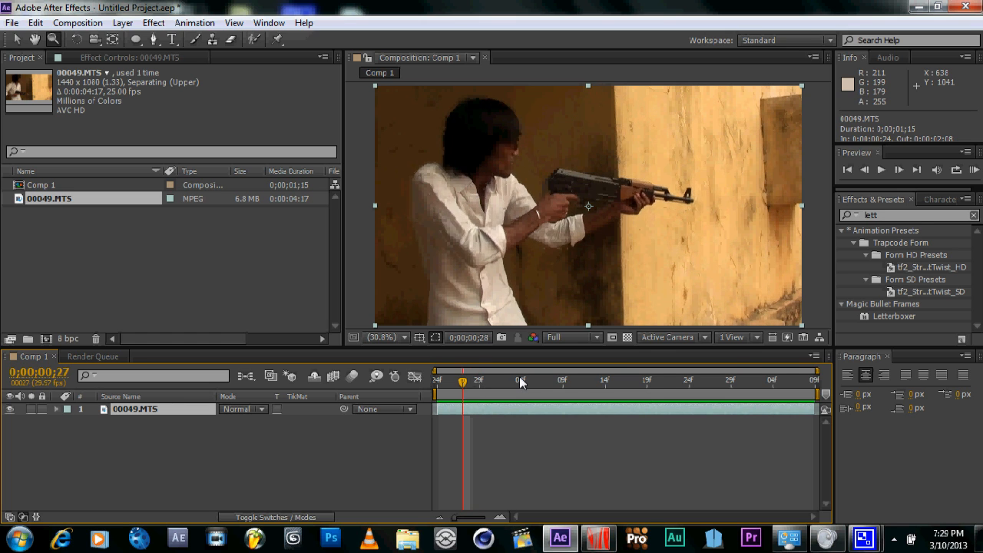
- Step forward frame by frame to about 0;00;01;03 to examine how the rifle moves once it is aimed
{"action": "key", "text": "Page_Down"}
{"action": "key", "text": "Page_Down"}
{"action": "key", "text": "Page_Down"}
{"action": "key", "text": "Page_Down"}
{"action": "key", "text": "Page_Down"}
{"action": "key", "text": "Page_Down"}
{"action": "key", "text": "Page_Down"}
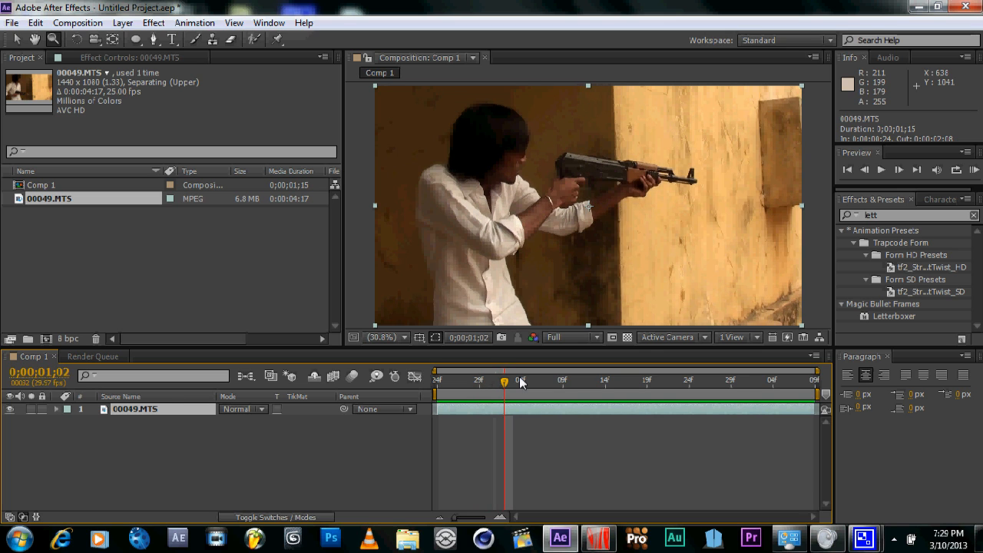
{"action": "key", "text": "Page_Up"}
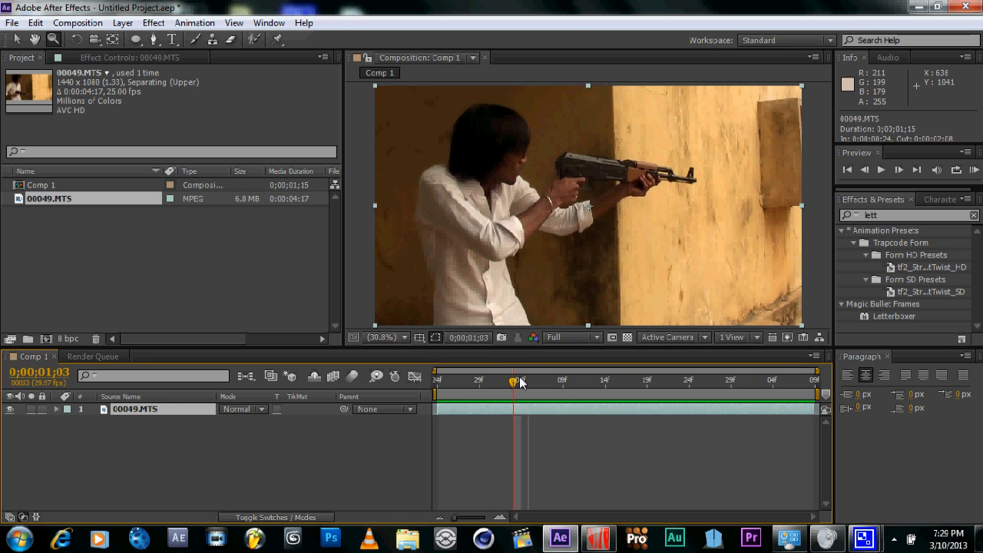
{"action": "key", "text": "Page_Down"}
{"action": "key", "text": "Page_Up"}
- Compare the frames up to and past 0;00;01;08 and place the current time at 0;00;01;06
{"action": "key", "text": "Page_Down"}
{"action": "key", "text": "Page_Down"}
{"action": "key", "text": "Page_Down"}
{"action": "key", "text": "Page_Down"}
{"action": "key", "text": "Page_Down"}
{"action": "key", "text": "Page_Down"}
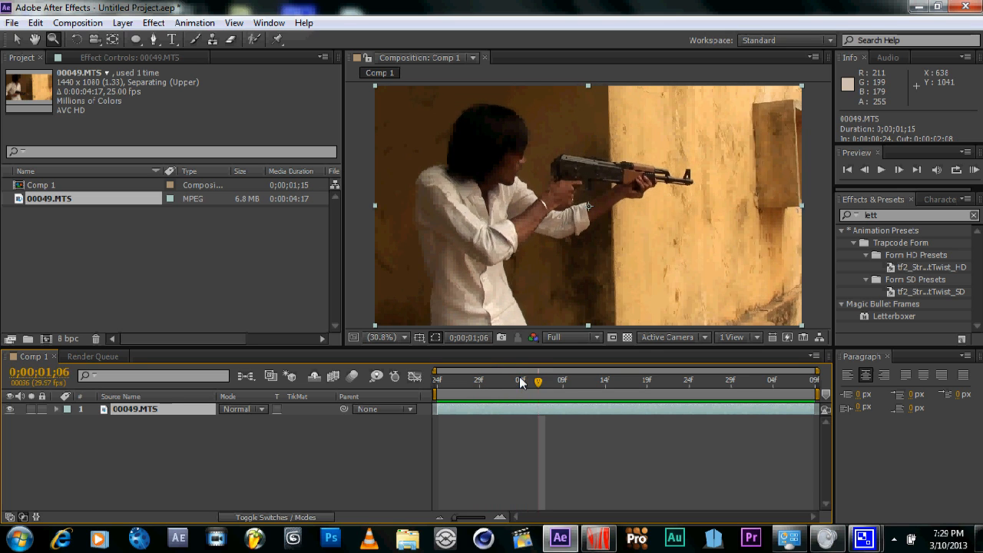
{"action": "key", "text": "Page_Up"}
{"action": "key", "text": "Page_Up"}
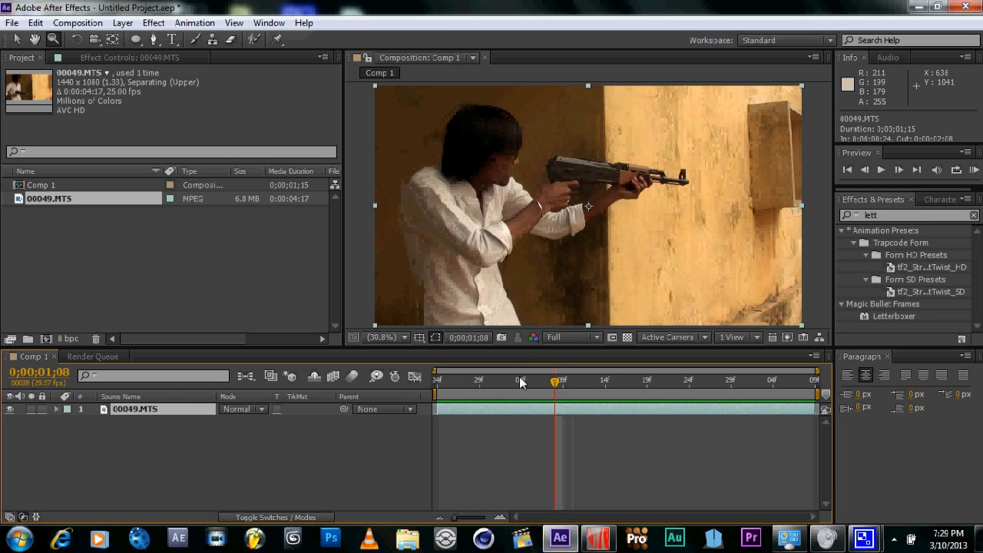
{"action": "key", "text": "Page_Up"}
{"action": "key", "text": "Page_Up"}
{"action": "key", "text": "Page_Down"}
{"action": "key", "text": "Page_Down"}
{"action": "key", "text": "Page_Down"}
{"action": "key", "text": "Page_Down"}
{"action": "key", "text": "Page_Up"}
{"action": "key", "text": "Page_Up"}
{"action": "key", "text": "Page_Up"}
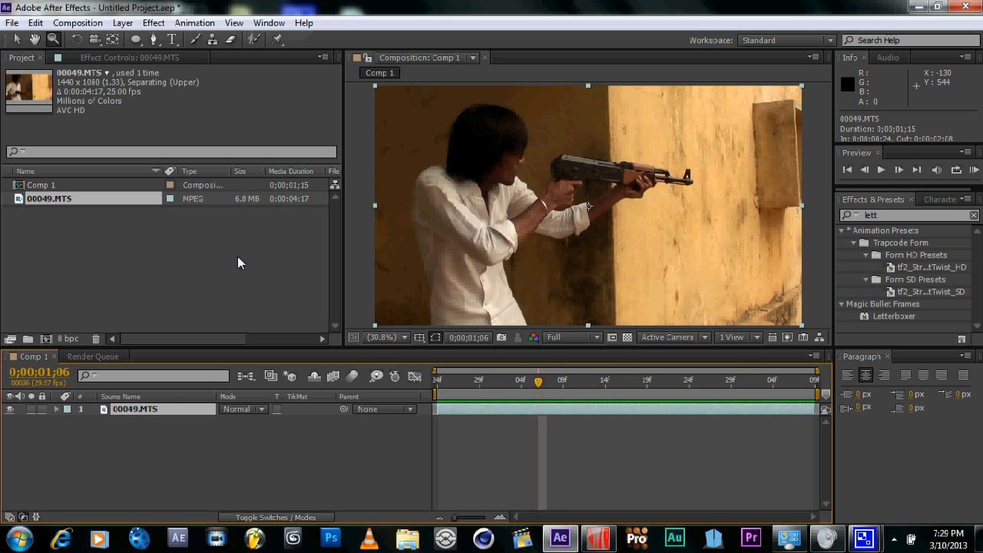
- Start importing footage files and browse to the videos > video copilot folder on drive D
{"action": "left_click", "coordinate": [12, 22]}
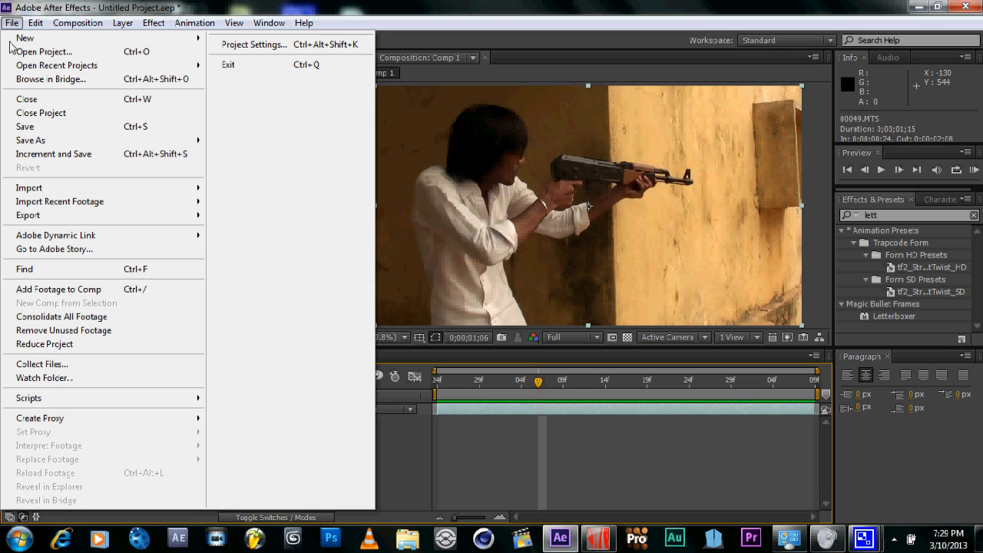
{"action": "mouse_move", "coordinate": [102, 192]}
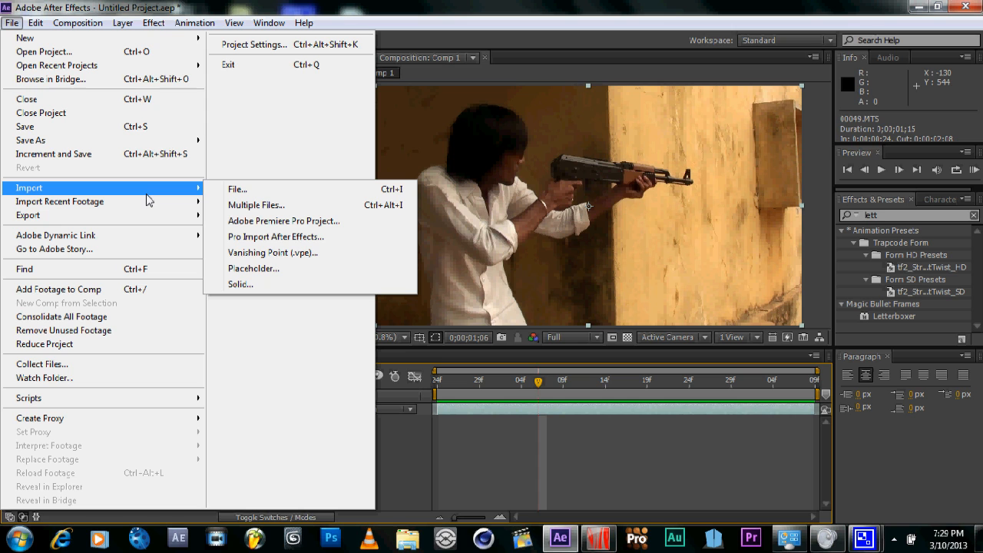
{"action": "left_click", "coordinate": [231, 189]}
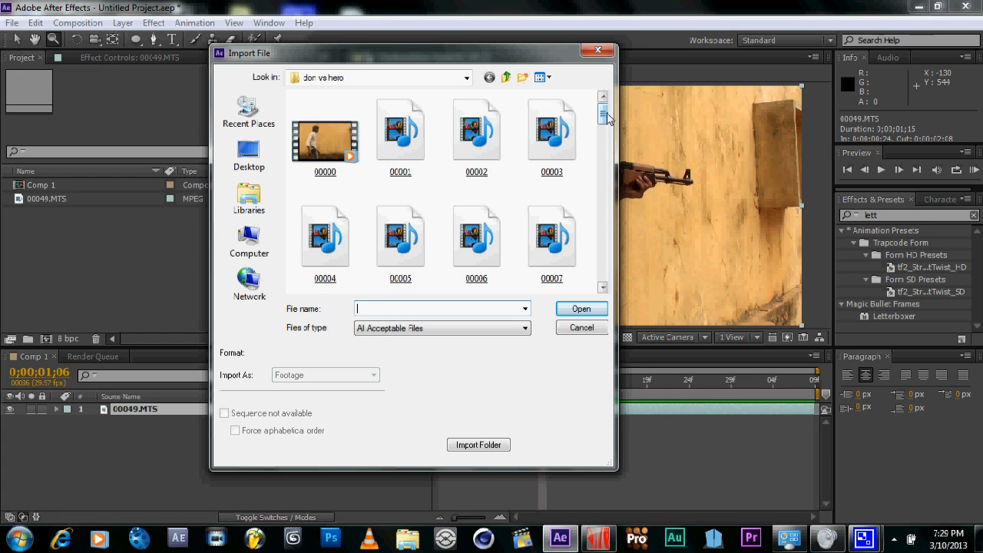
{"action": "left_click", "coordinate": [345, 78]}
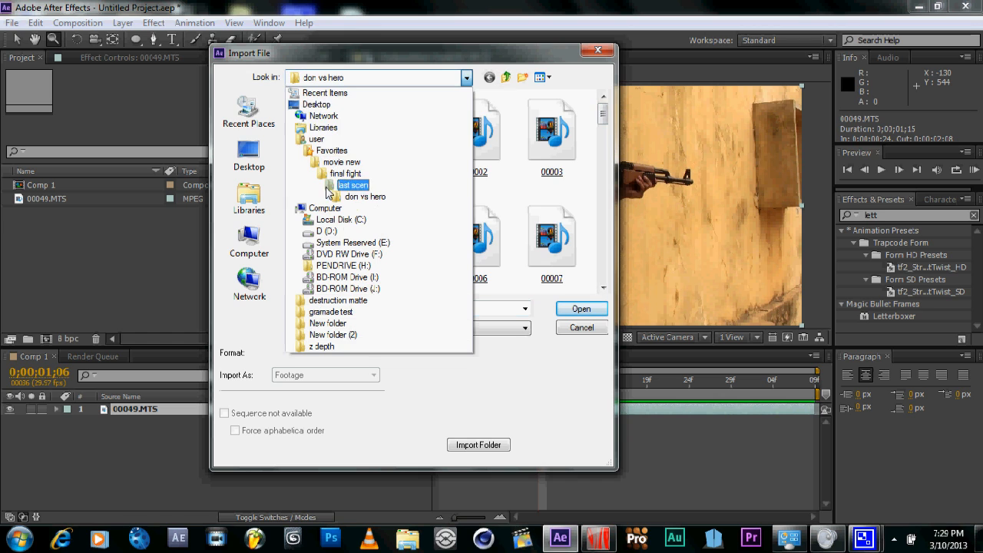
{"action": "left_click", "coordinate": [329, 230]}
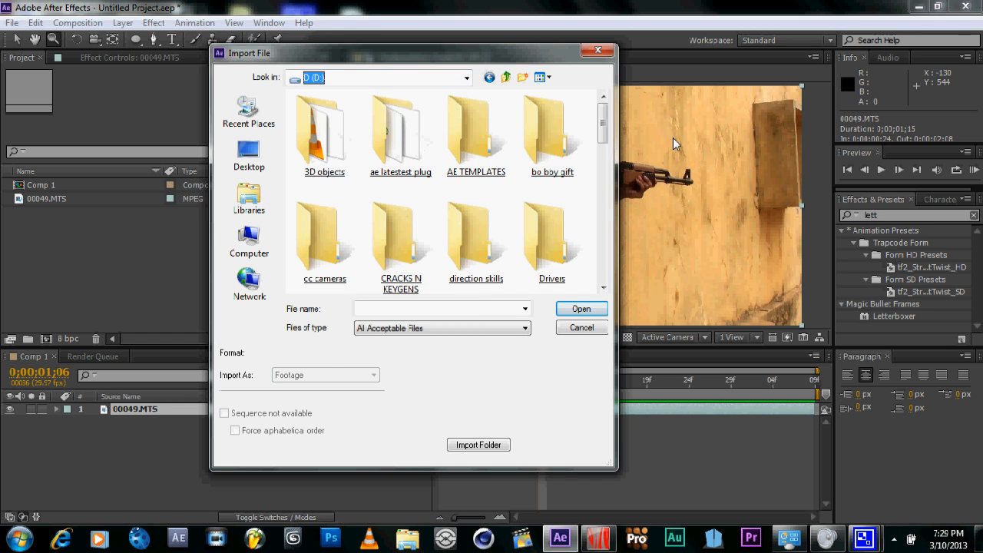
{"action": "left_click_drag", "start_coordinate": [604, 131], "coordinate": [604, 223]}
{"action": "double_click", "coordinate": [560, 120]}
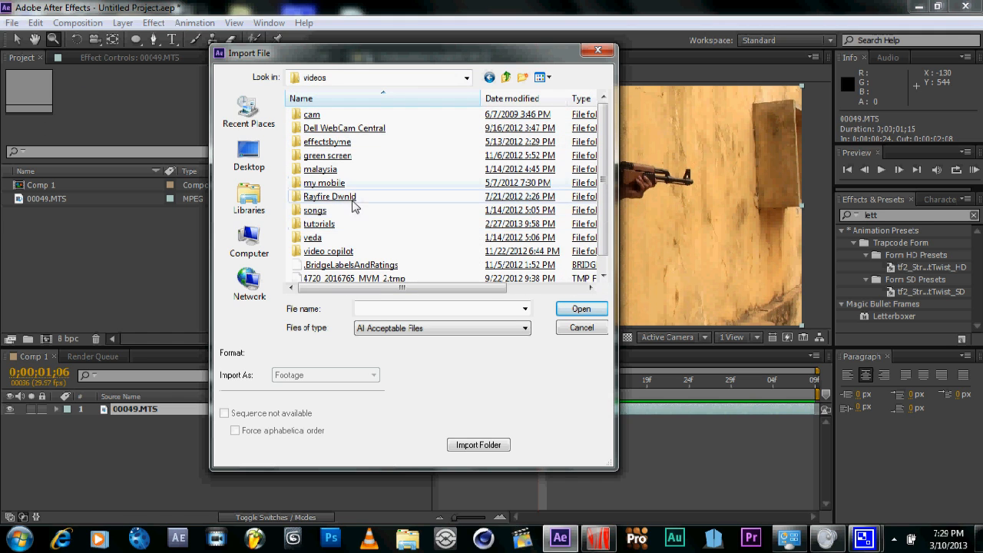
{"action": "double_click", "coordinate": [331, 253]}
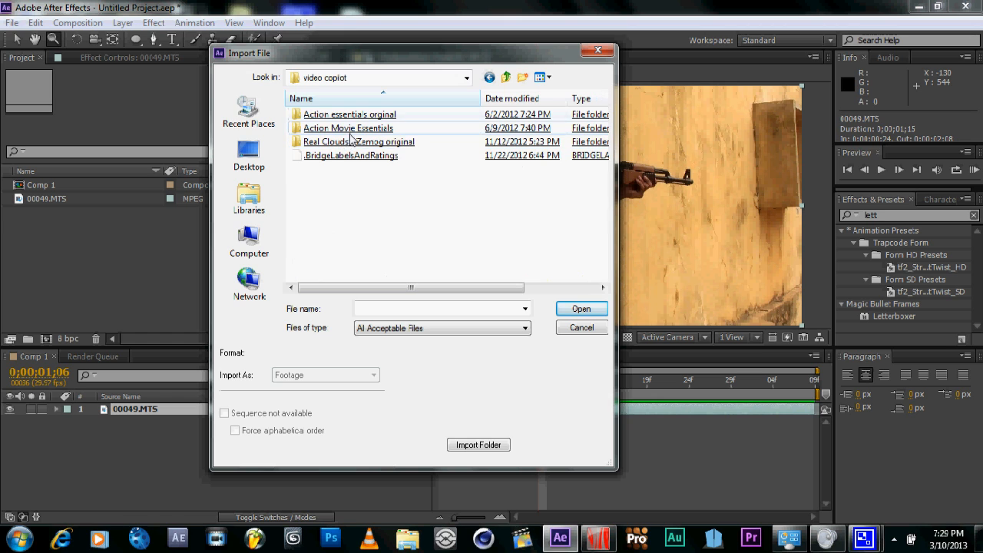
- Browse through Action essentials orginal, Action Essentials 2 and Action_Essentials_720p to the 11. Muzzle_Flashes folder
{"action": "double_click", "coordinate": [351, 116]}
{"action": "double_click", "coordinate": [338, 117]}
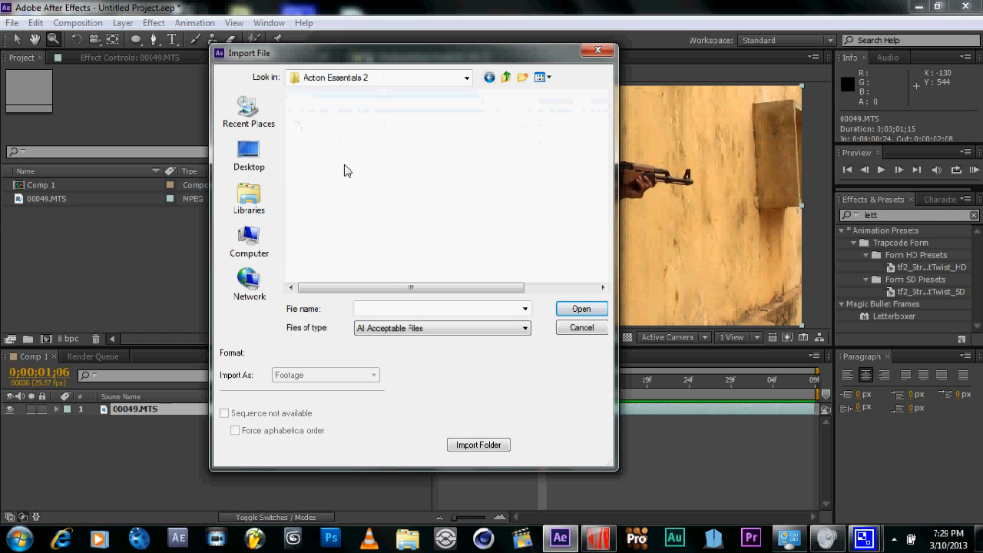
{"action": "left_click", "coordinate": [345, 169]}
{"action": "double_click", "coordinate": [347, 120]}
{"action": "scroll", "coordinate": [349, 167], "scroll_direction": "down", "scroll_amount": 3}
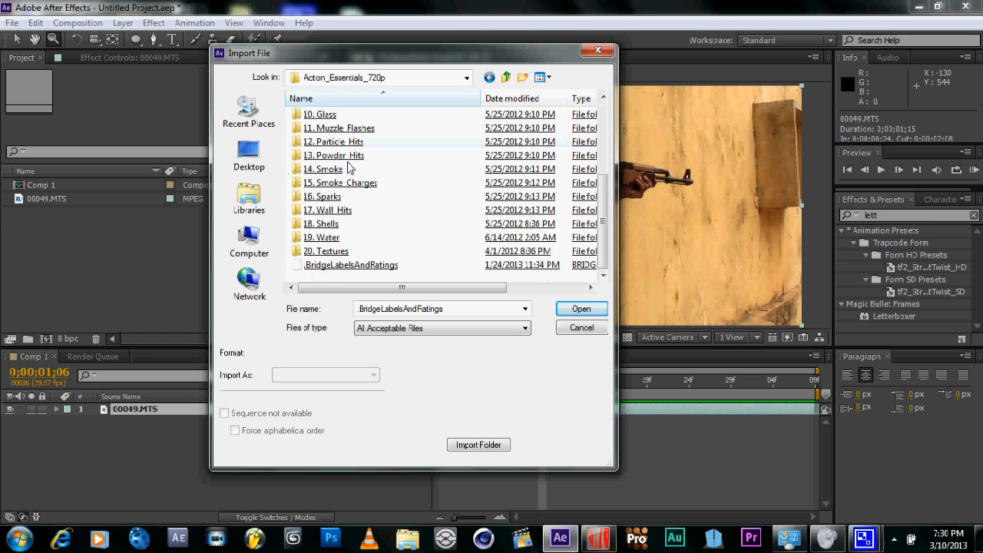
{"action": "left_click", "coordinate": [334, 156]}
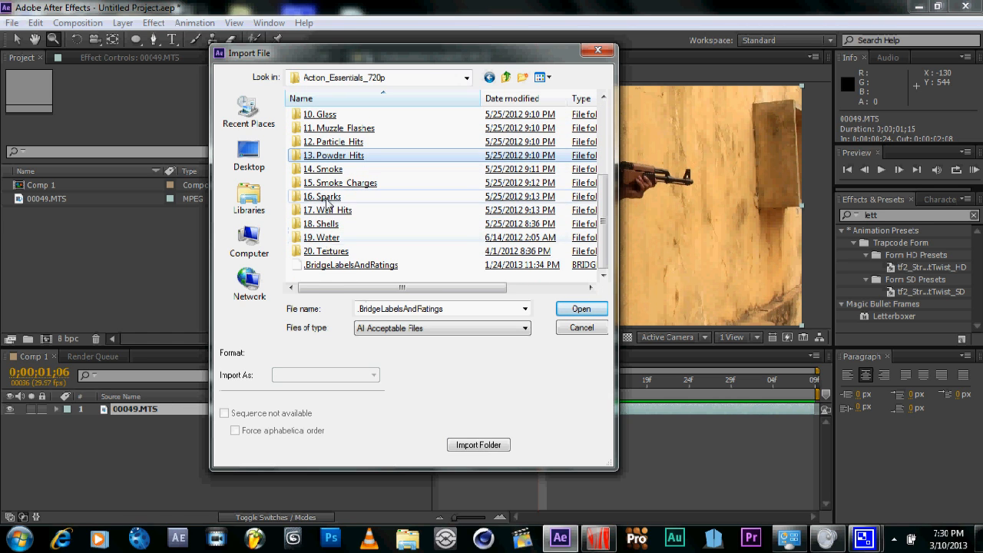
{"action": "left_click", "coordinate": [327, 171]}
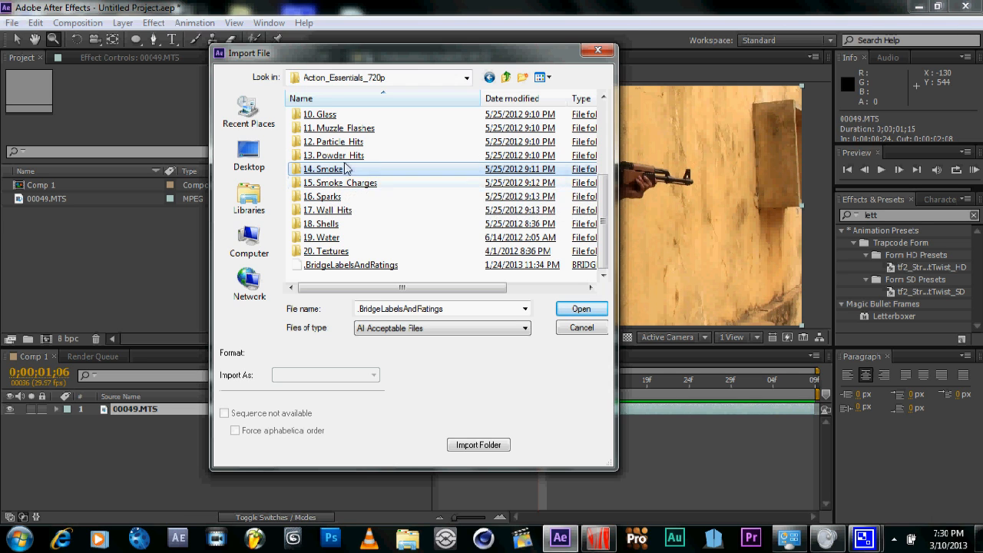
{"action": "scroll", "coordinate": [362, 149], "scroll_direction": "up", "scroll_amount": 1}
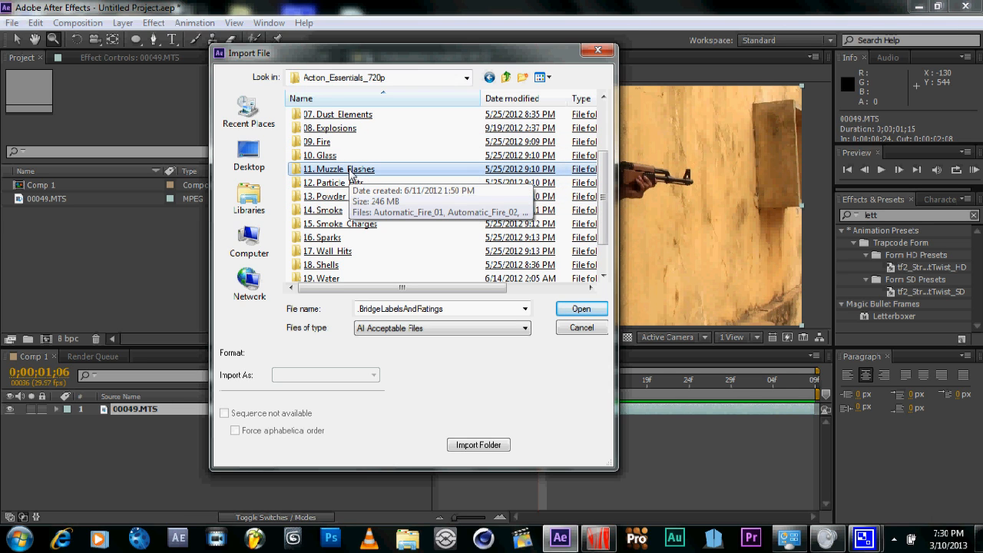
{"action": "double_click", "coordinate": [350, 173]}
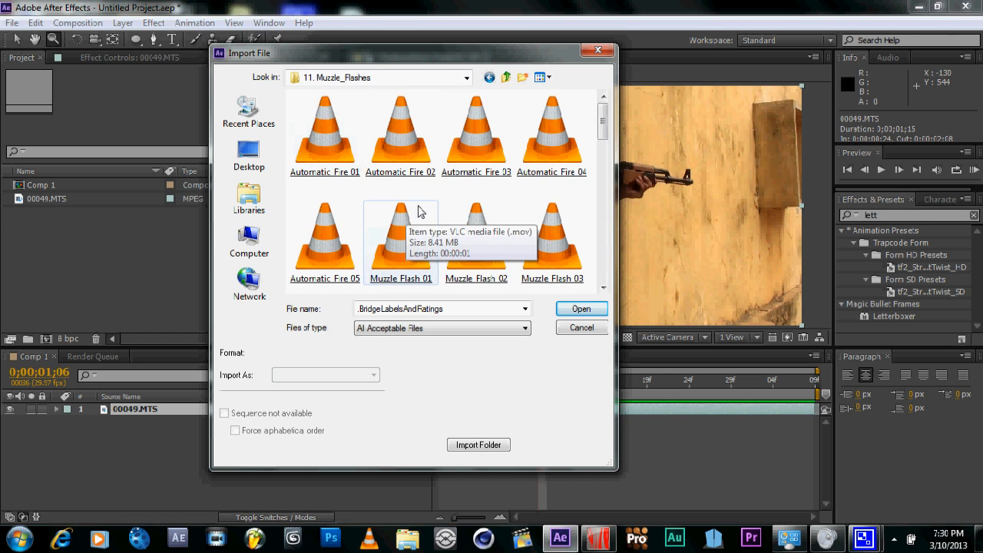
- Import Muzzle_Flash_01, Muzzle_Flash_02 and Muzzle_Flash_03 together as footage
{"action": "scroll", "coordinate": [418, 211], "scroll_direction": "down", "scroll_amount": 1}
{"action": "left_click", "coordinate": [423, 224]}
{"action": "scroll", "coordinate": [418, 215], "scroll_direction": "up", "scroll_amount": 1}
{"action": "left_click", "coordinate": [400, 172]}
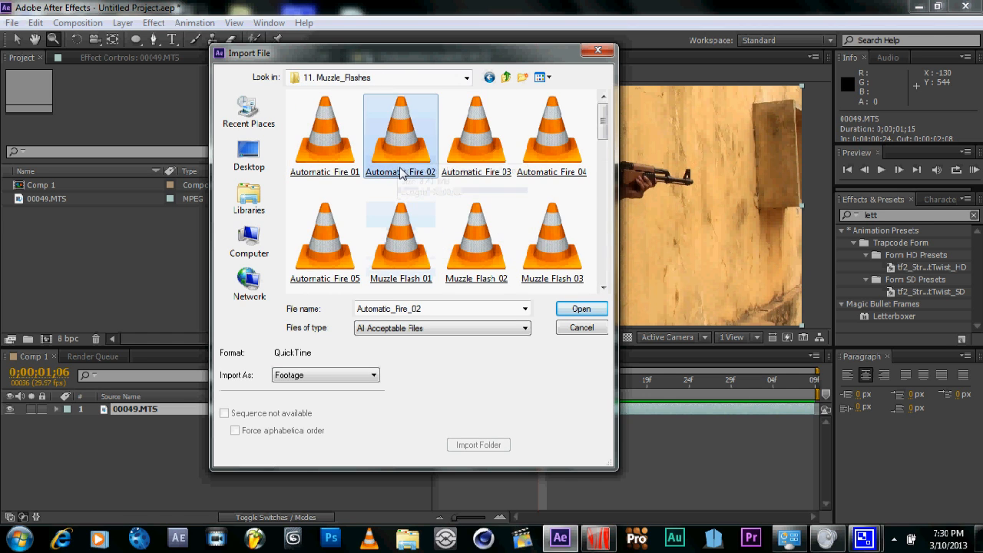
{"action": "scroll", "coordinate": [400, 172], "scroll_direction": "down", "scroll_amount": 1}
{"action": "left_click", "coordinate": [410, 163]}
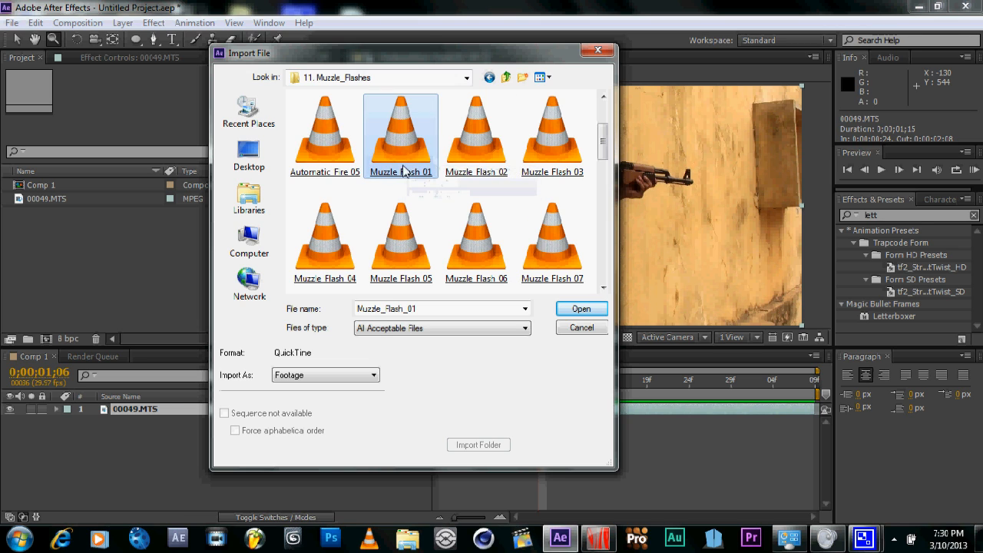
{"action": "left_click", "coordinate": [492, 165]}
{"action": "left_click", "coordinate": [389, 163]}
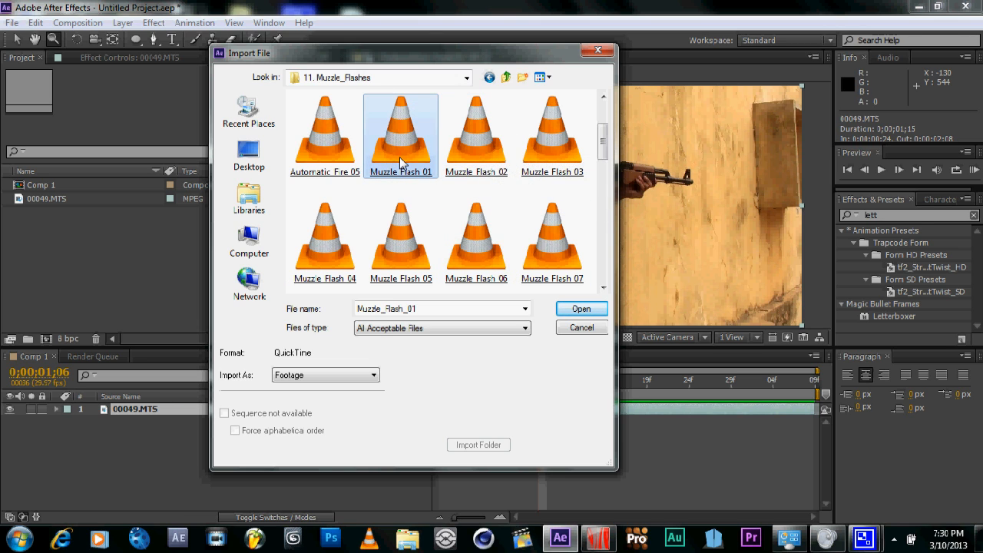
{"action": "left_click_drag", "start_coordinate": [371, 205], "coordinate": [559, 149]}
{"action": "left_click", "coordinate": [581, 308]}
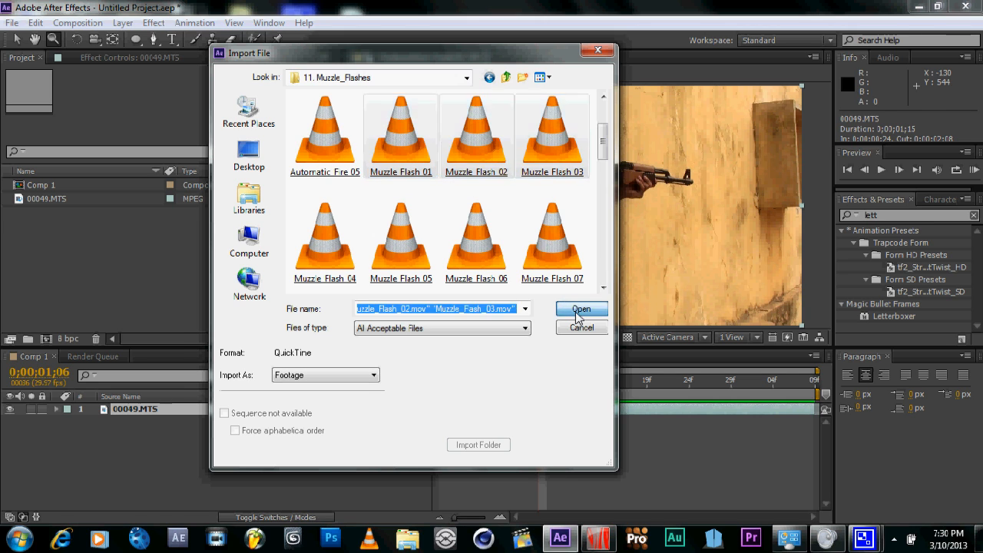
{"action": "left_click", "coordinate": [70, 258]}
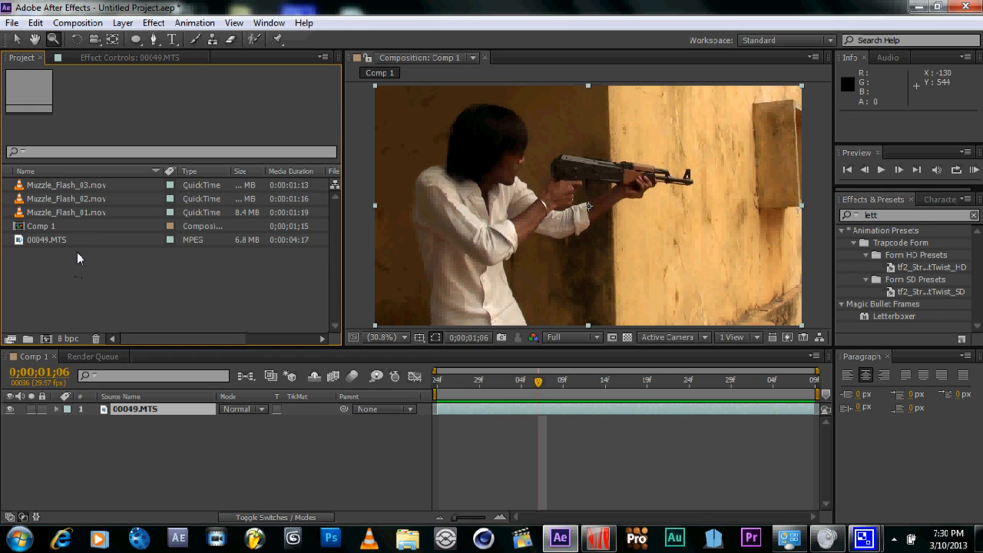
- Preview the three imported muzzle flash clips in the footage viewer and return to the Comp 1 view
{"action": "left_click", "coordinate": [86, 213]}
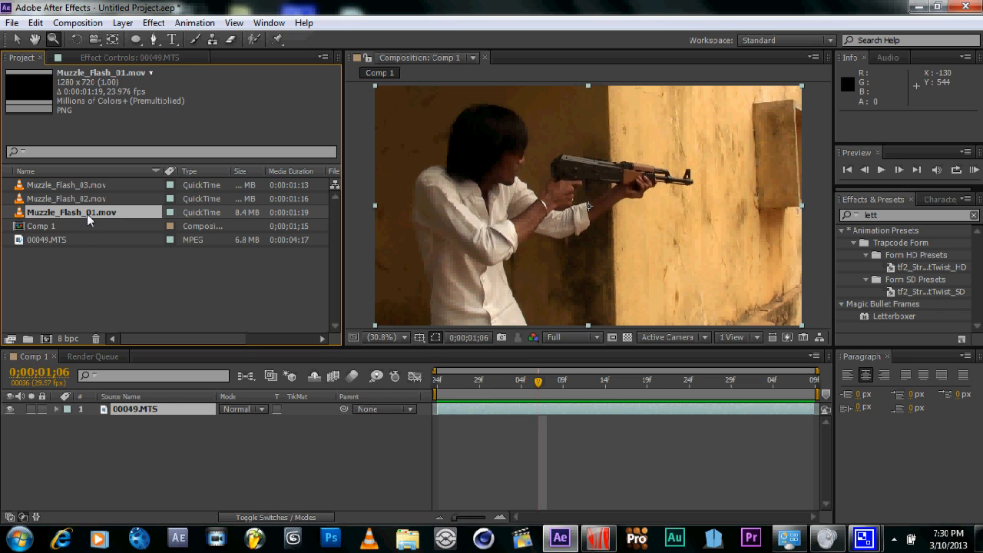
{"action": "double_click", "coordinate": [87, 213]}
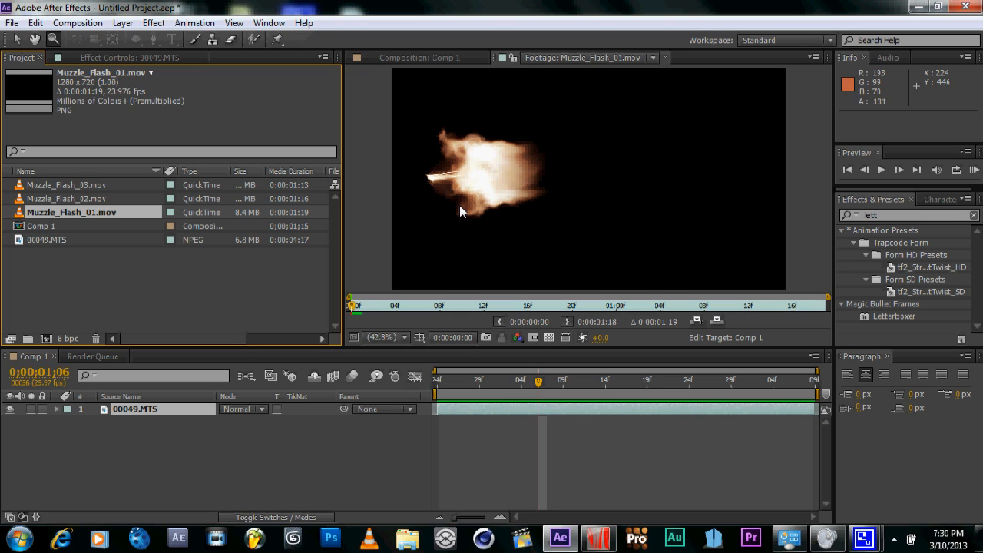
{"action": "key", "text": "space"}
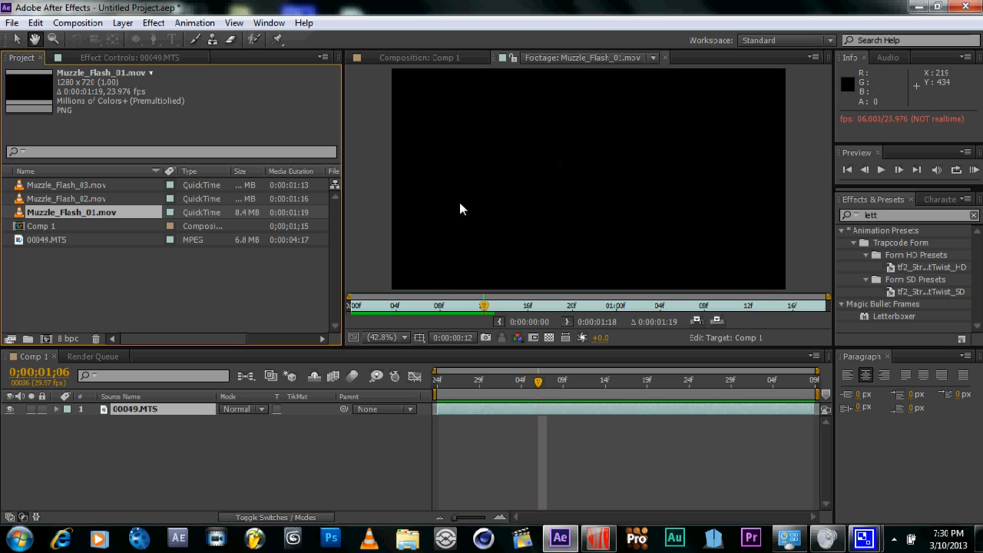
{"action": "double_click", "coordinate": [76, 201]}
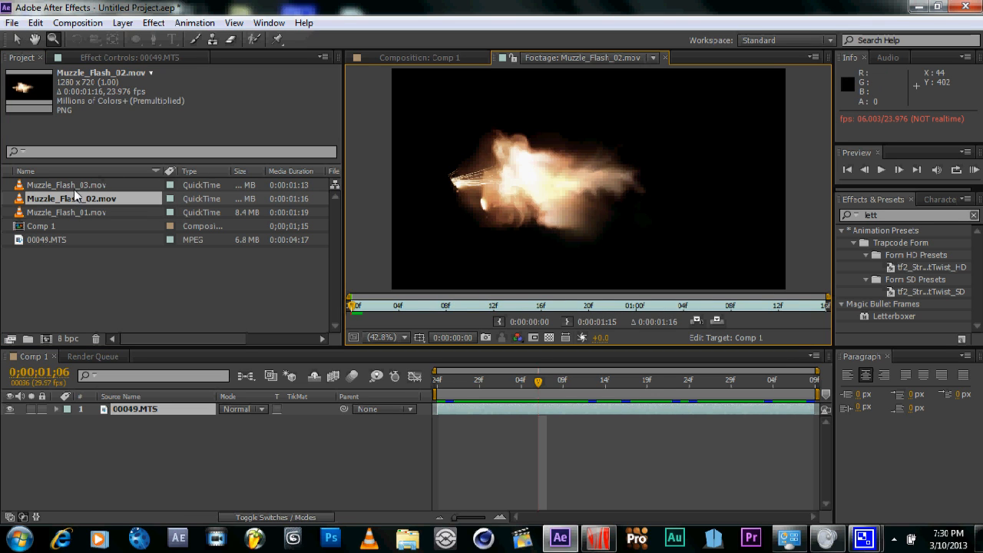
{"action": "double_click", "coordinate": [74, 189]}
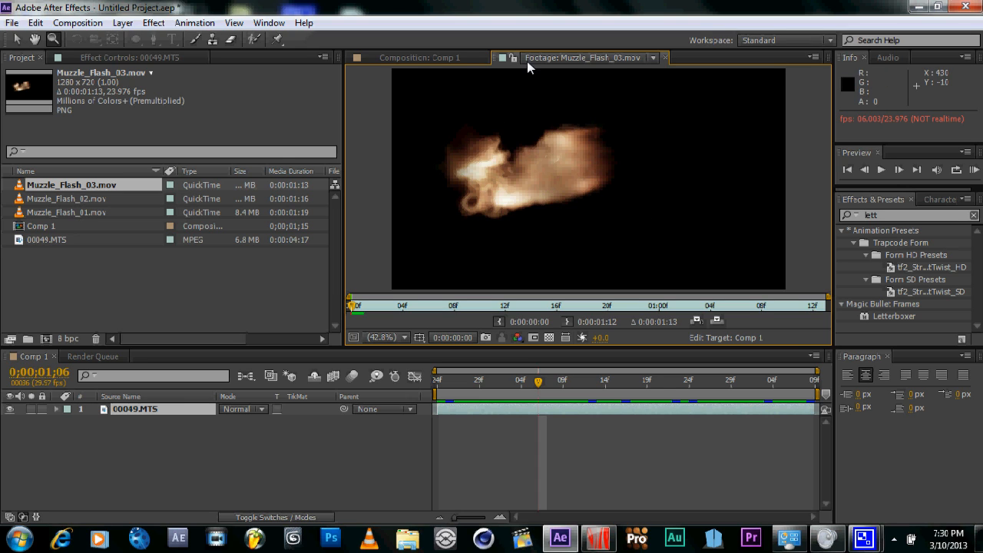
{"action": "left_click", "coordinate": [439, 58]}
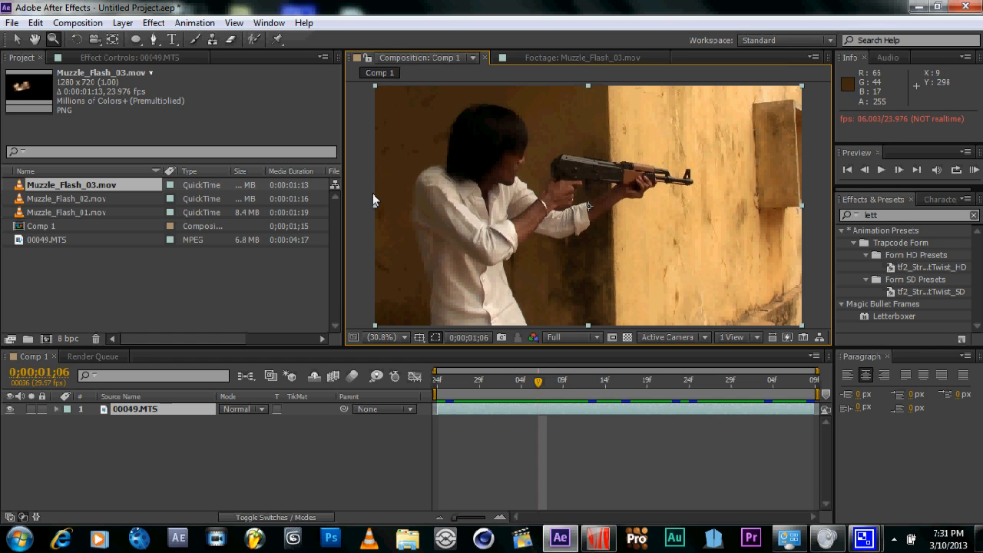
{"action": "left_click_drag", "start_coordinate": [693, 163], "coordinate": [639, 161]}
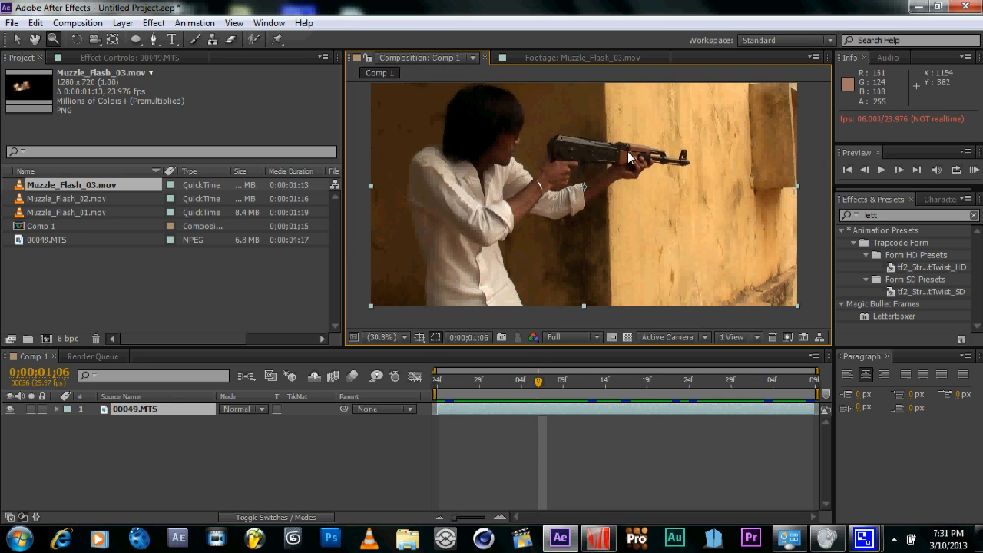
{"action": "mouse_move", "coordinate": [627, 151]}
{"action": "left_mouse_down"}
{"action": "mouse_move", "coordinate": [612, 130]}
{"action": "mouse_move", "coordinate": [619, 145]}
{"action": "left_mouse_up"}
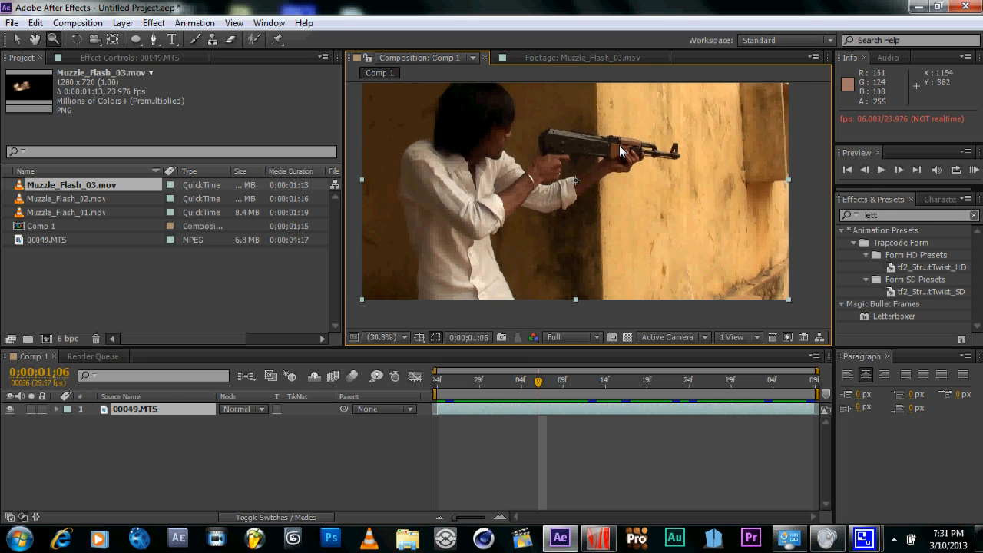
{"action": "left_click_drag", "start_coordinate": [619, 145], "coordinate": [597, 171]}
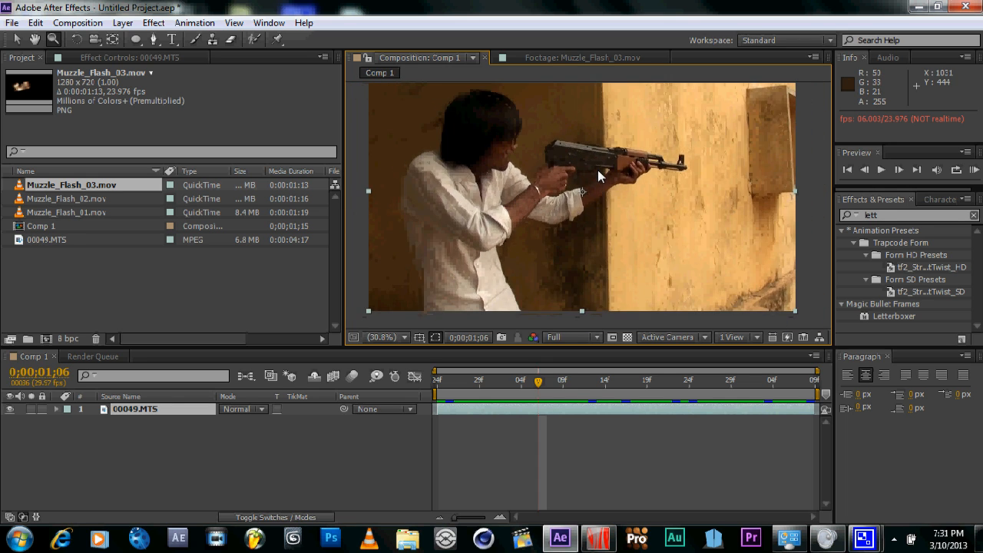
- Compare the muzzle flash clips with the Selection tool active and add Muzzle_Flash_02.mov above 00049.MTS in Comp 1
{"action": "left_click", "coordinate": [18, 39]}
{"action": "left_click", "coordinate": [84, 198]}
{"action": "left_click", "coordinate": [85, 186]}
{"action": "left_click", "coordinate": [81, 200]}
{"action": "left_click", "coordinate": [80, 214]}
{"action": "left_click", "coordinate": [86, 201]}
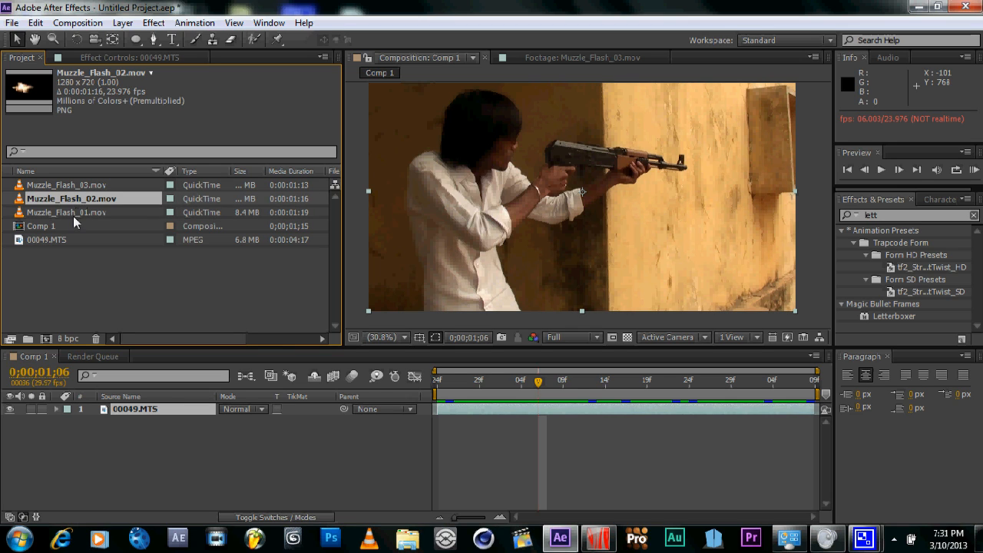
{"action": "left_click", "coordinate": [75, 214]}
{"action": "left_click", "coordinate": [80, 185]}
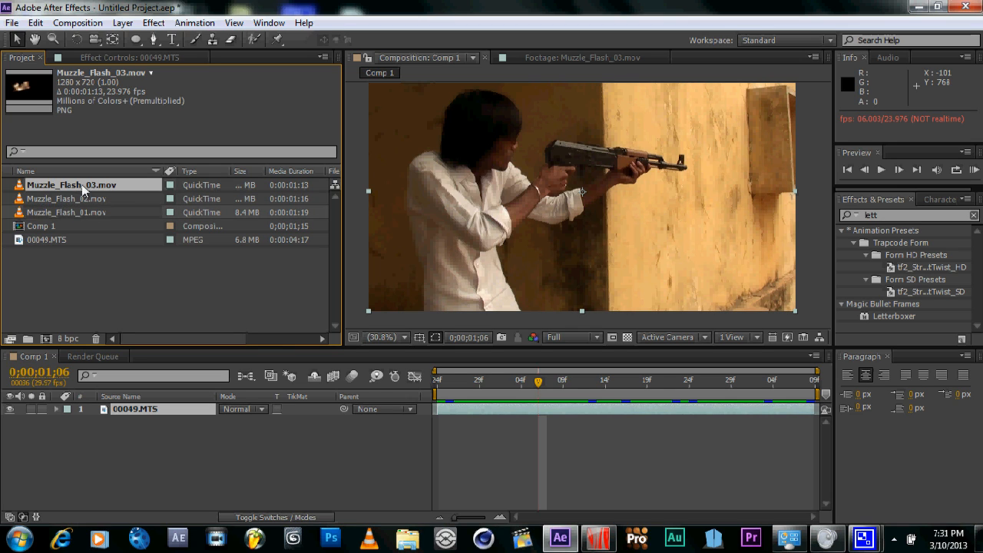
{"action": "left_click", "coordinate": [77, 199]}
{"action": "left_click_drag", "start_coordinate": [75, 200], "coordinate": [146, 412]}
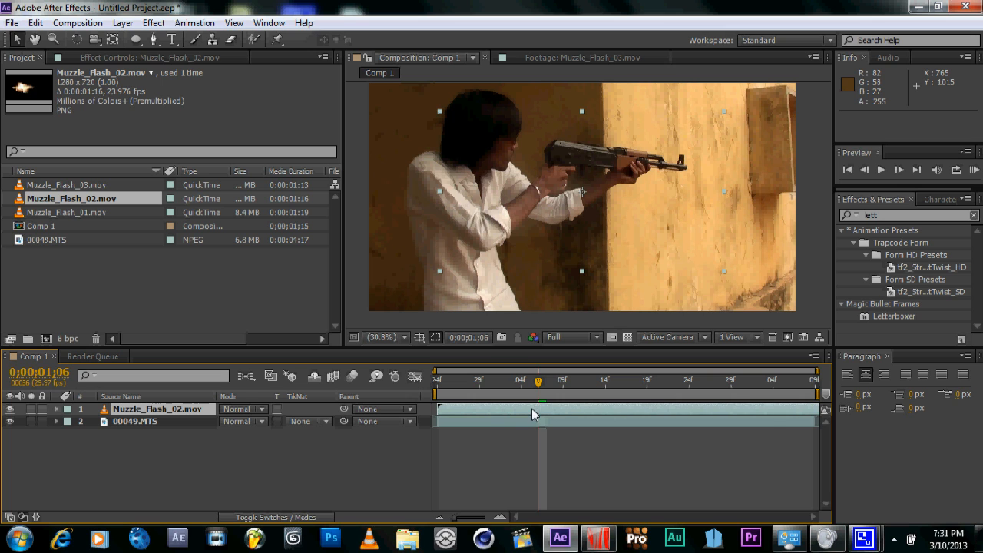
- Set the current time to 0;00;01;07 and shift the Muzzle_Flash_02.mov layer to start at 0;00;01;06
{"action": "left_click", "coordinate": [438, 384]}
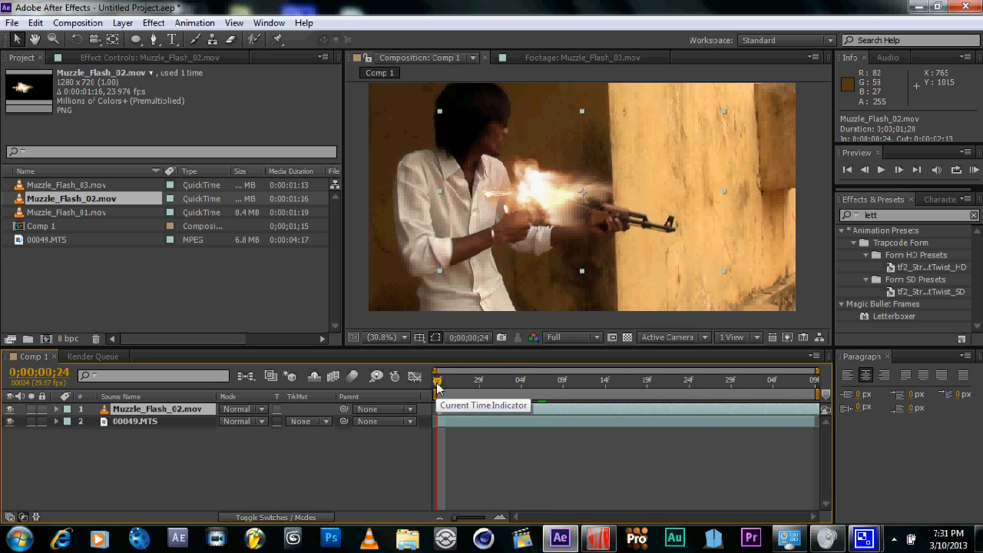
{"action": "left_click_drag", "start_coordinate": [438, 384], "coordinate": [546, 382]}
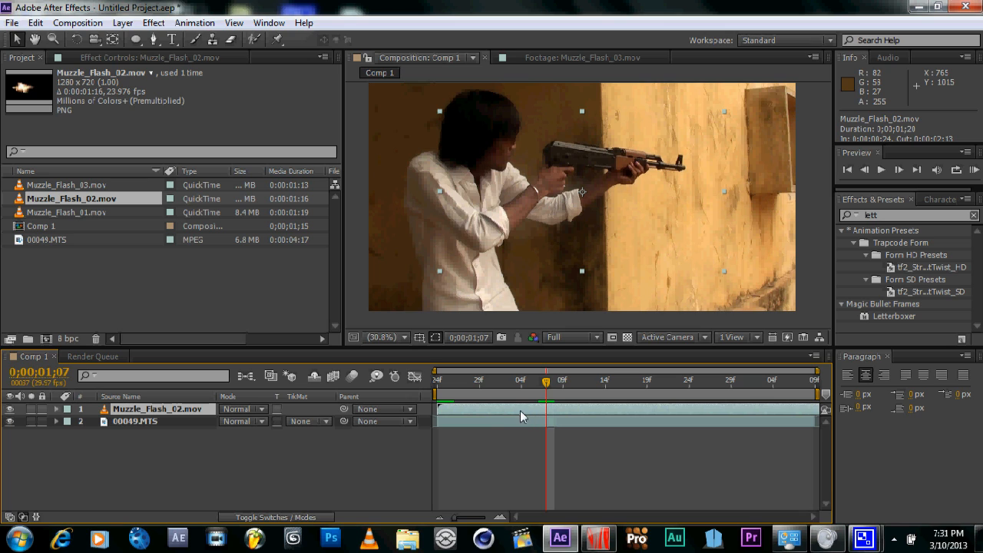
{"action": "left_click_drag", "start_coordinate": [503, 407], "coordinate": [563, 413]}
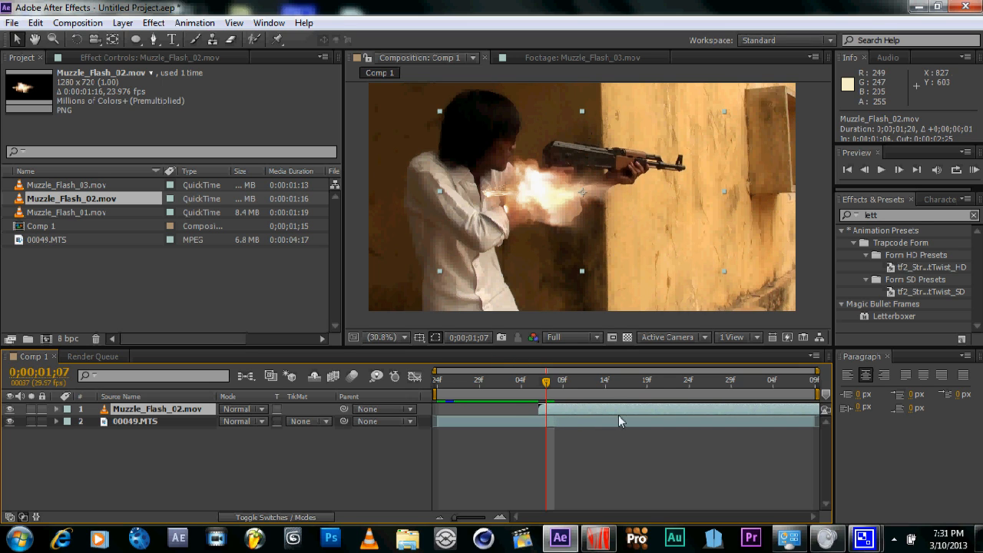
{"action": "left_click_drag", "start_coordinate": [536, 412], "coordinate": [562, 415]}
{"action": "mouse_move", "coordinate": [562, 408]}
{"action": "left_mouse_down"}
{"action": "mouse_move", "coordinate": [520, 408]}
{"action": "mouse_move", "coordinate": [559, 412]}
{"action": "left_mouse_up"}
- Try moving the Muzzle_Flash_02.mov layer to about 1157.8, 473.4 and enlarging it to about 113.7, 118.9% in Comp 1
{"action": "left_click_drag", "start_coordinate": [580, 209], "coordinate": [537, 226]}
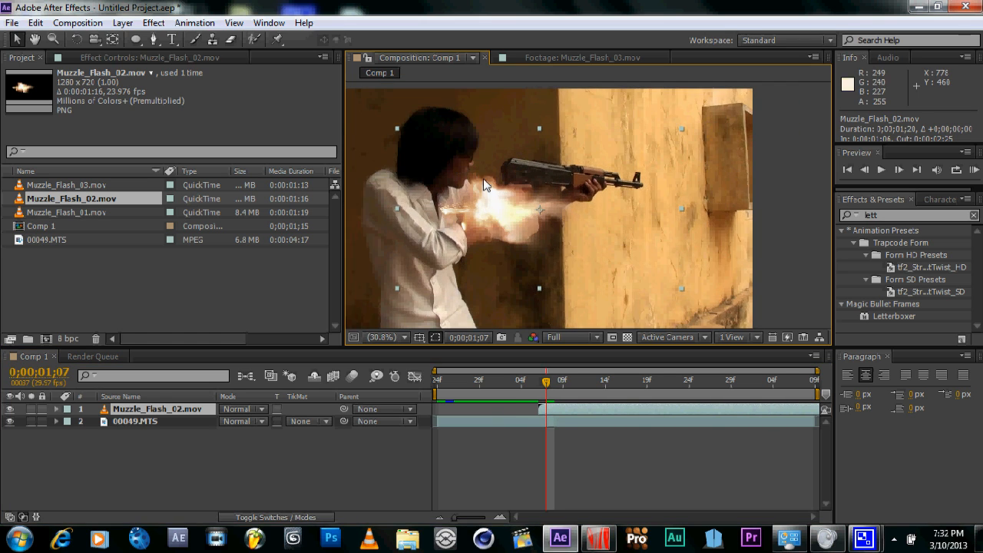
{"action": "mouse_move", "coordinate": [475, 205]}
{"action": "left_mouse_down"}
{"action": "mouse_move", "coordinate": [519, 212]}
{"action": "mouse_move", "coordinate": [665, 187]}
{"action": "mouse_move", "coordinate": [685, 173]}
{"action": "mouse_move", "coordinate": [677, 193]}
{"action": "mouse_move", "coordinate": [637, 202]}
{"action": "mouse_move", "coordinate": [493, 209]}
{"action": "left_mouse_up"}
{"action": "left_click_drag", "start_coordinate": [575, 193], "coordinate": [555, 194]}
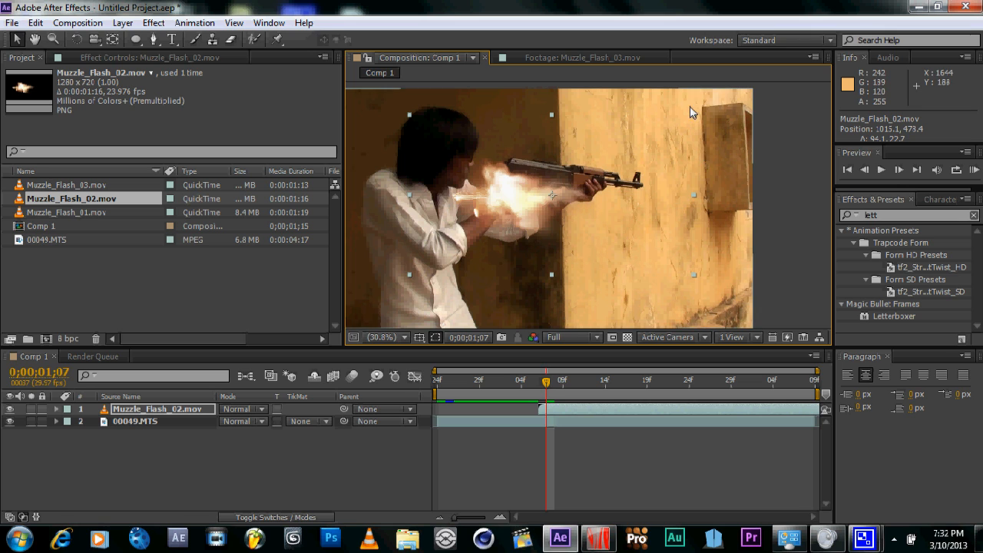
{"action": "left_click_drag", "start_coordinate": [694, 114], "coordinate": [713, 101]}
{"action": "left_click_drag", "start_coordinate": [496, 195], "coordinate": [530, 202]}
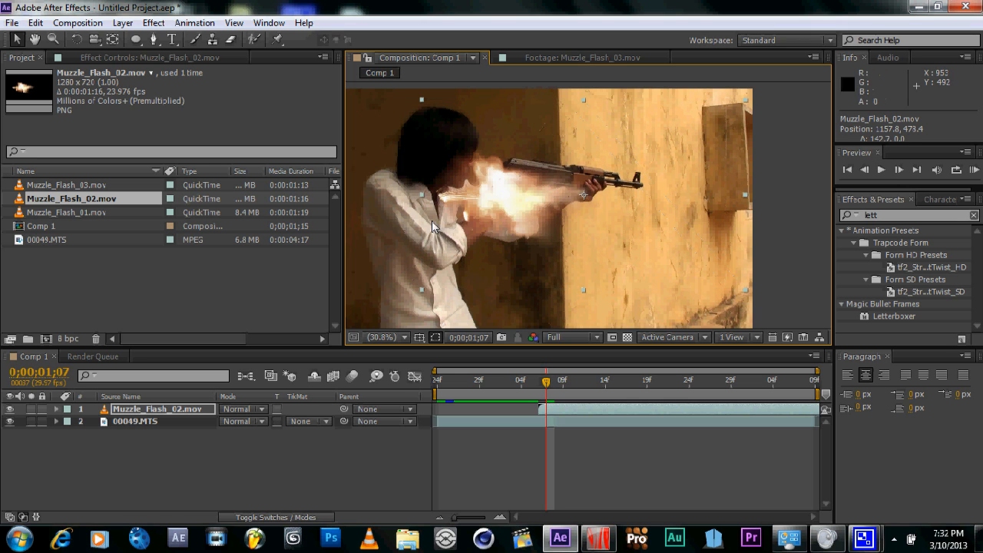
- Reveal the Transform properties of Muzzle_Flash_02.mov, view the layer on its own and return to the Comp 1 view
{"action": "left_click", "coordinate": [159, 411]}
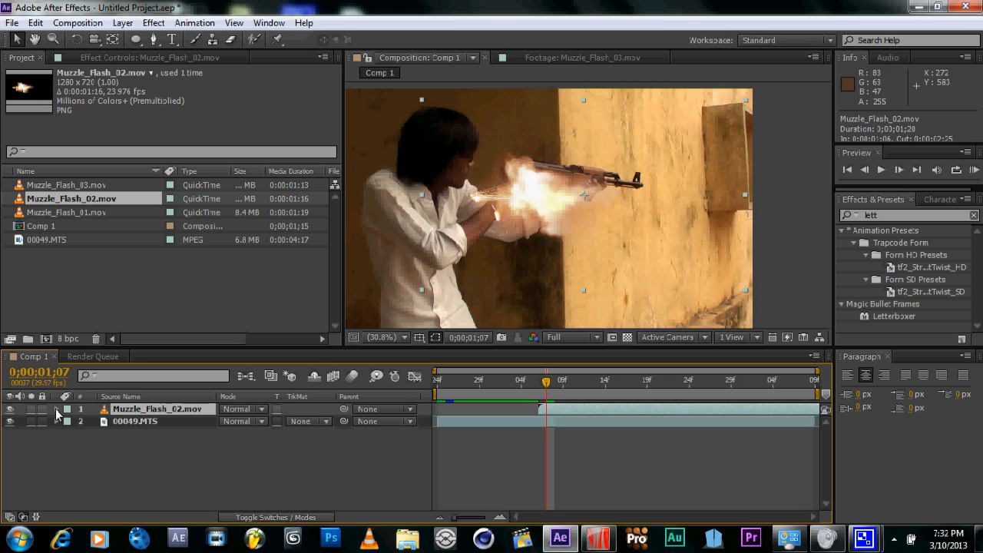
{"action": "left_click", "coordinate": [56, 409]}
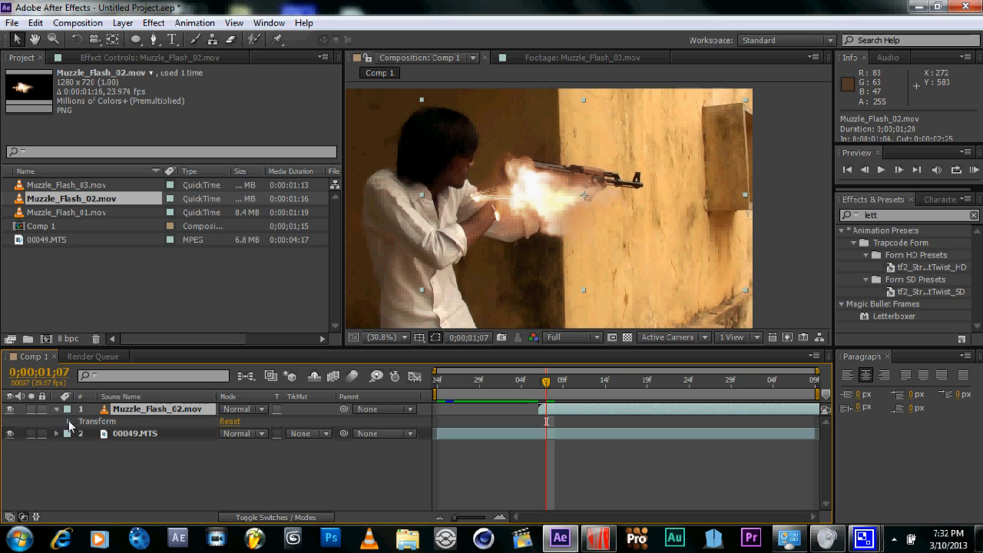
{"action": "left_click", "coordinate": [69, 422]}
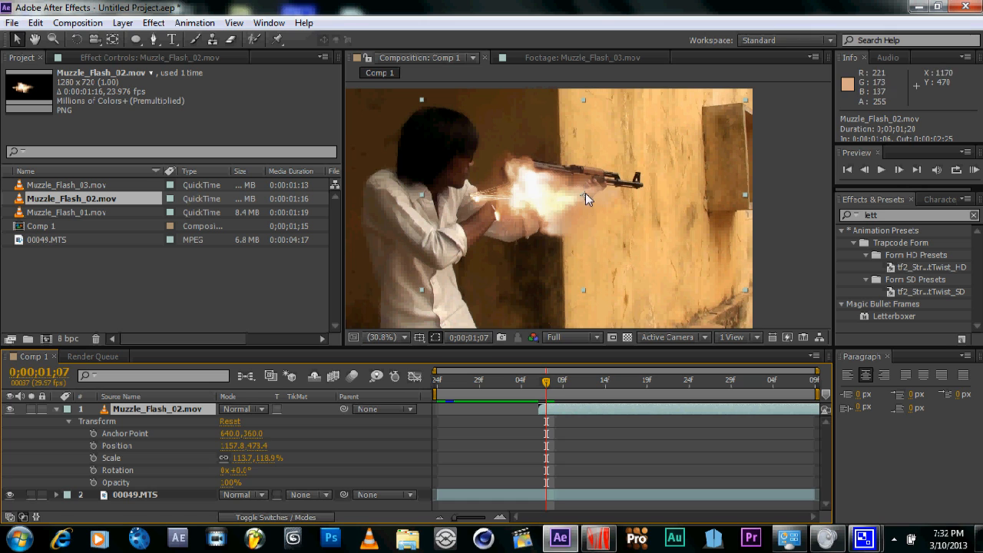
{"action": "double_click", "coordinate": [586, 197]}
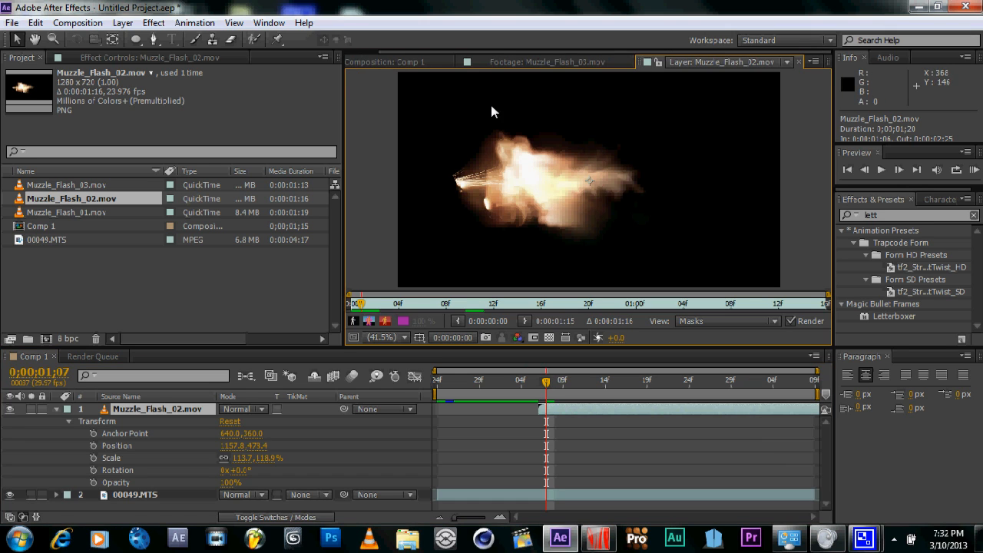
{"action": "left_click", "coordinate": [403, 64]}
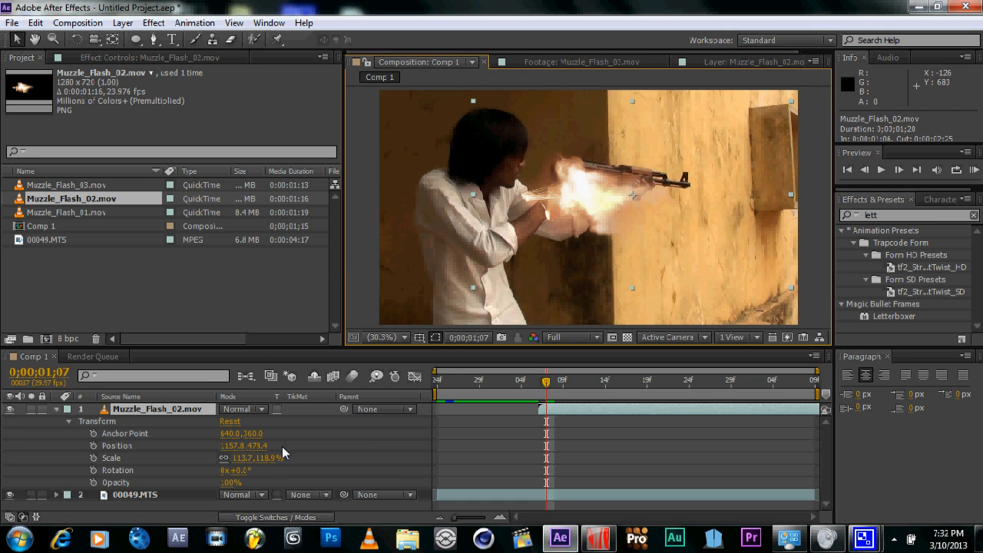
- Try a position of 1207.8, 523.4 and a scale of 125.2, 130.9% for the Muzzle_Flash_02.mov layer
{"action": "left_click_drag", "start_coordinate": [236, 446], "coordinate": [201, 446]}
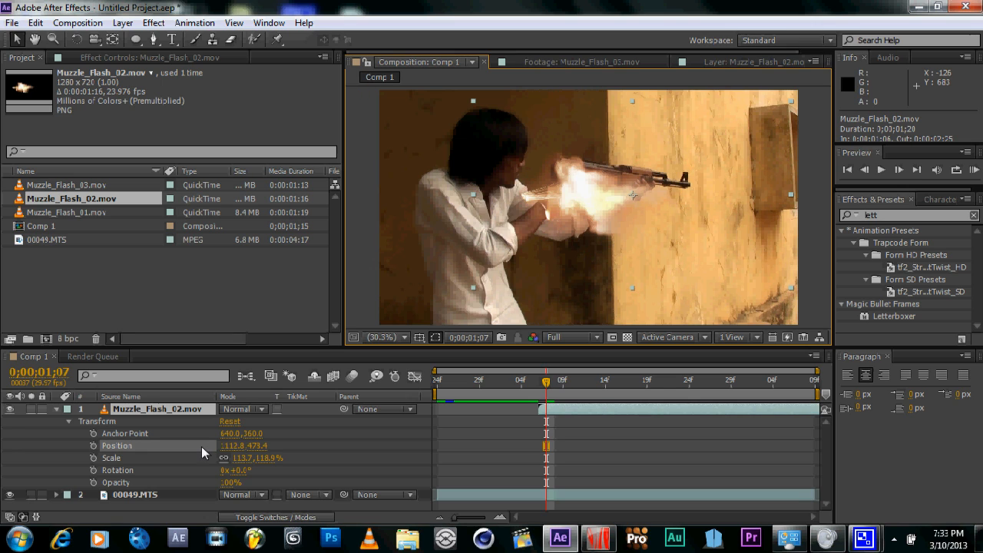
{"action": "left_click_drag", "start_coordinate": [299, 445], "coordinate": [259, 450]}
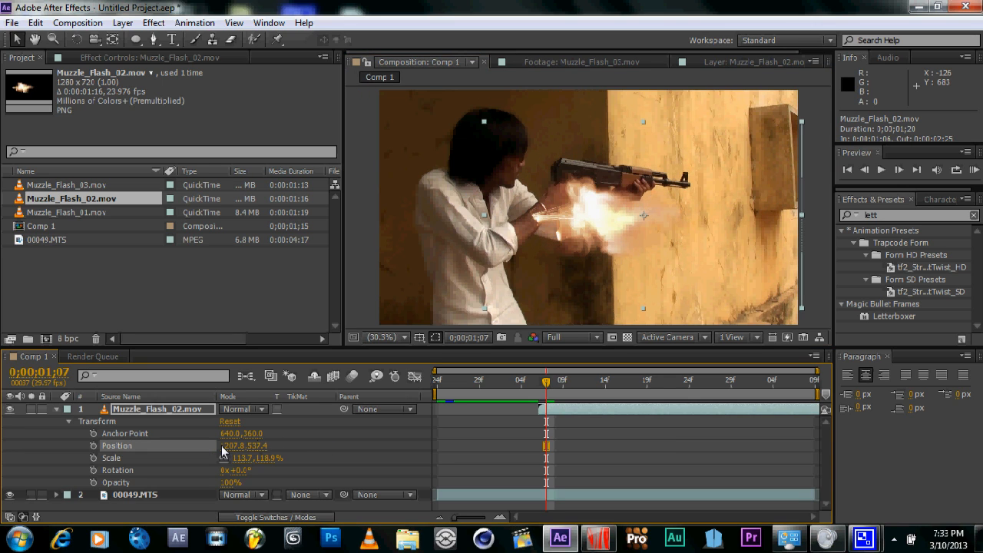
{"action": "key", "text": "Up"}
{"action": "key", "text": "Up"}
{"action": "key", "text": "Up"}
{"action": "key", "text": "Up"}
{"action": "left_click_drag", "start_coordinate": [269, 458], "coordinate": [296, 456]}
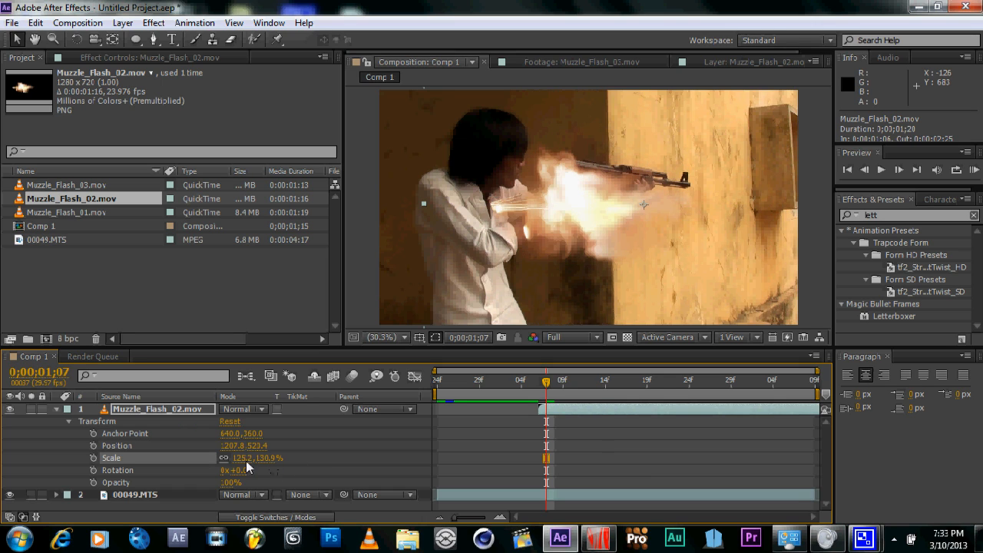
- Try rotating the muzzle flash layer by 34° and restore its rotation to 0°
{"action": "left_click_drag", "start_coordinate": [250, 471], "coordinate": [270, 470]}
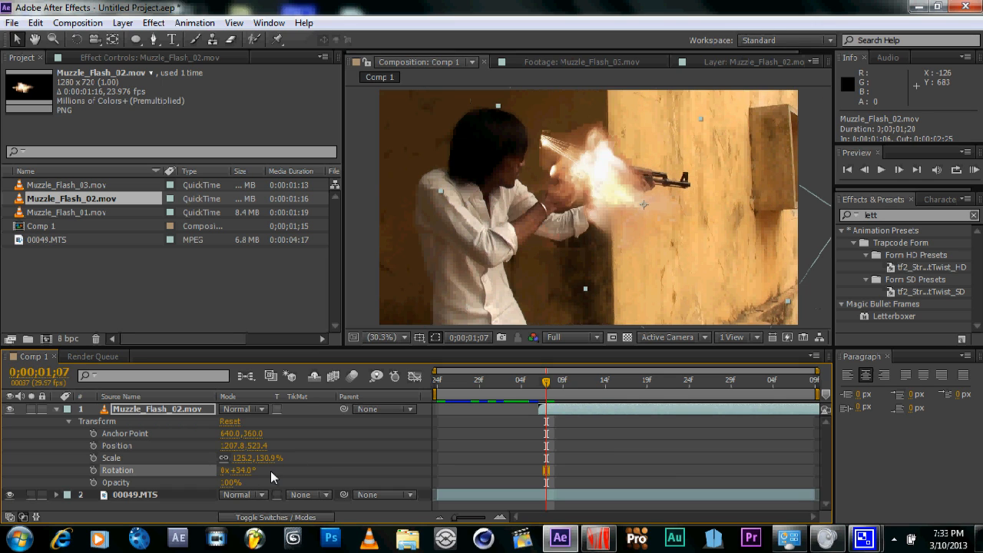
{"action": "left_click", "coordinate": [252, 471]}
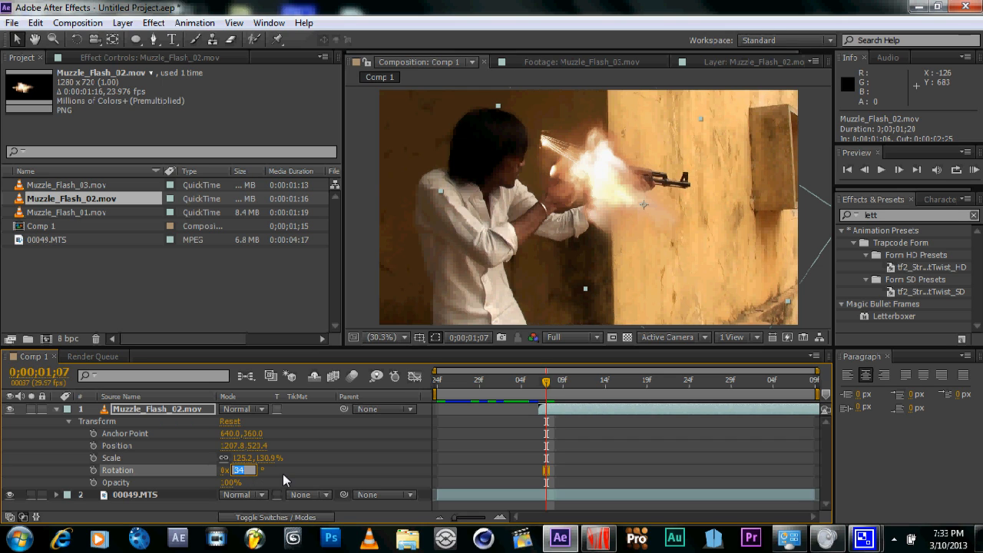
{"action": "left_click", "coordinate": [297, 488]}
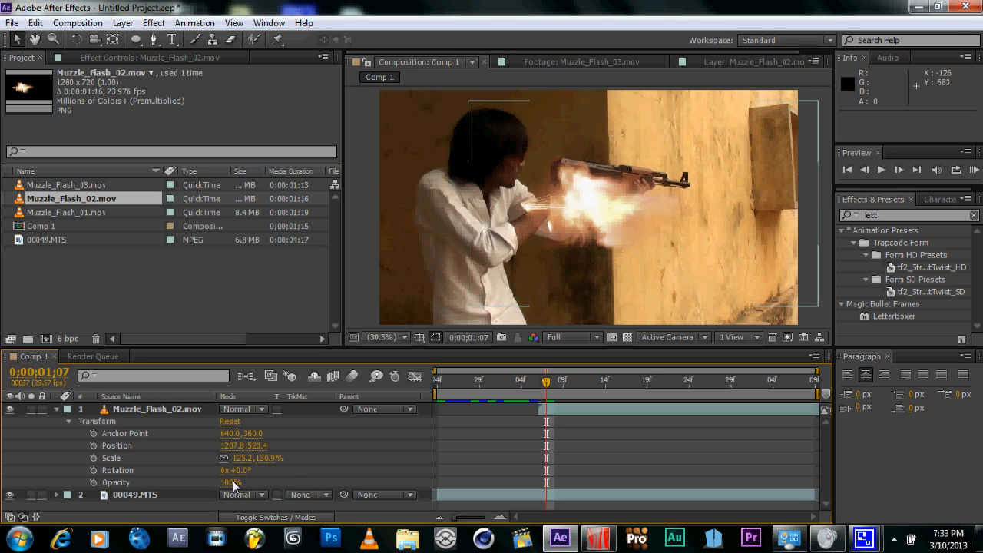
- Try lower opacity values on the muzzle flash layer and restore its opacity to 100%
{"action": "left_click_drag", "start_coordinate": [230, 484], "coordinate": [205, 479]}
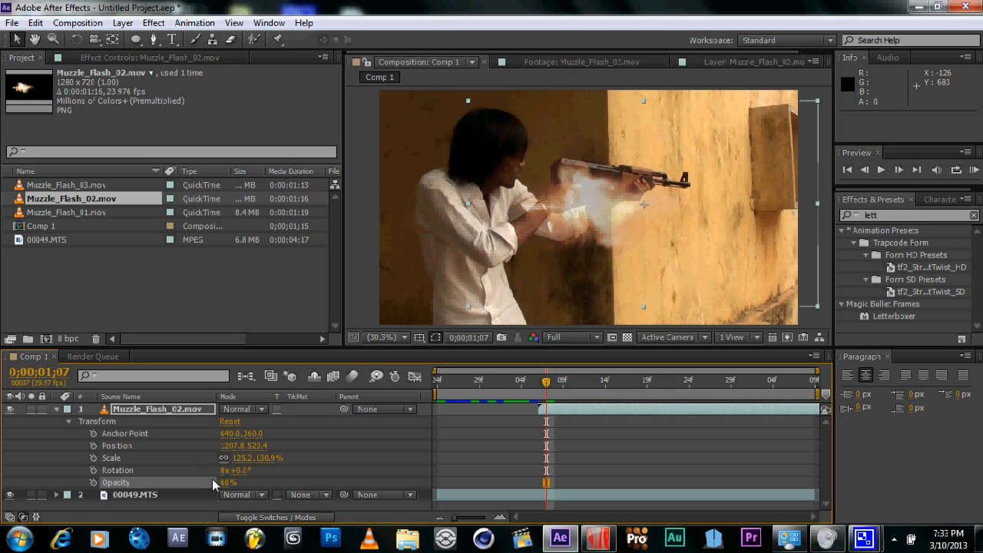
{"action": "mouse_move", "coordinate": [211, 481]}
{"action": "left_mouse_down"}
{"action": "mouse_move", "coordinate": [230, 488]}
{"action": "mouse_move", "coordinate": [206, 482]}
{"action": "left_mouse_up"}
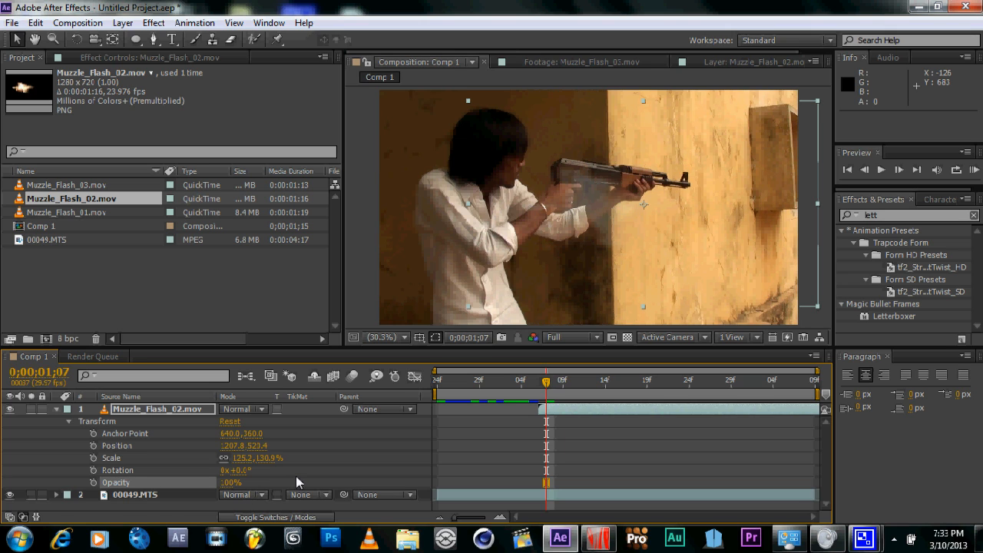
{"action": "left_click_drag", "start_coordinate": [405, 268], "coordinate": [374, 278]}
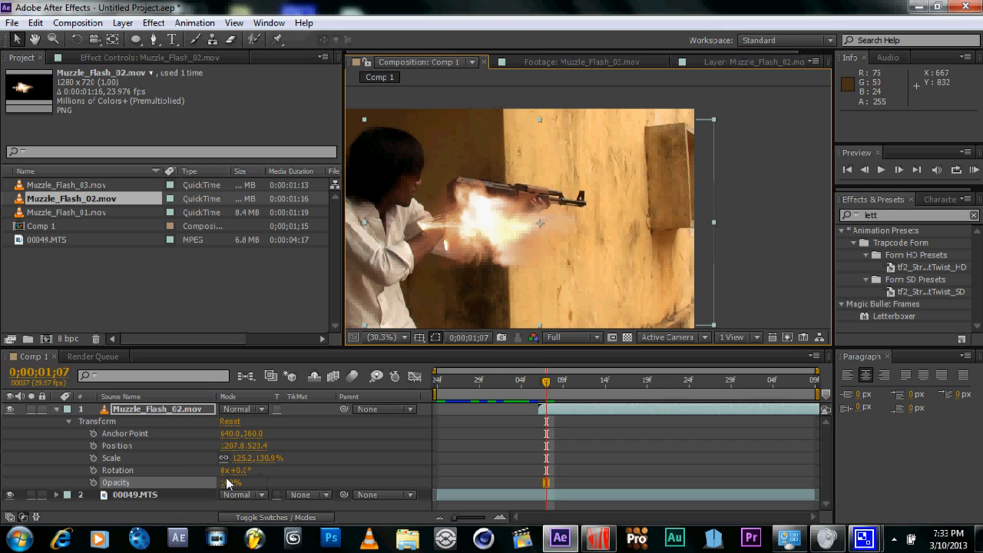
{"action": "mouse_move", "coordinate": [228, 482]}
{"action": "left_mouse_down"}
{"action": "mouse_move", "coordinate": [208, 481]}
{"action": "mouse_move", "coordinate": [228, 484]}
{"action": "left_mouse_up"}
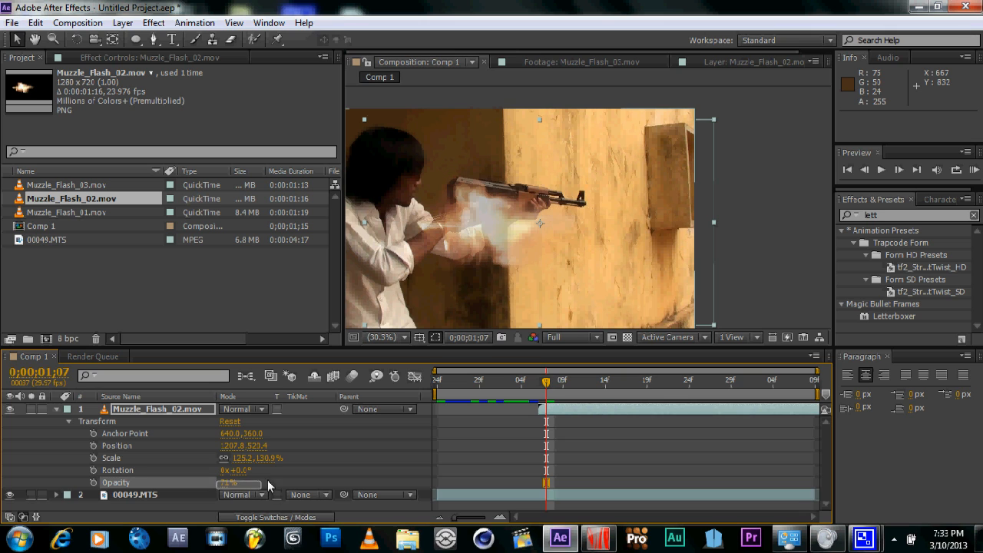
{"action": "left_click", "coordinate": [232, 482]}
{"action": "left_click_drag", "start_coordinate": [229, 482], "coordinate": [268, 475]}
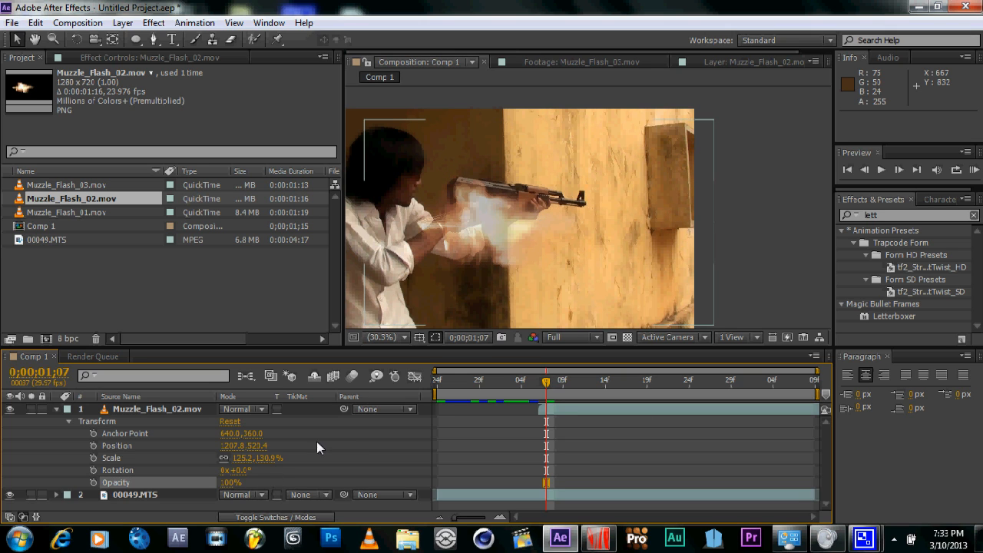
- Place the muzzle flash at the rifle's muzzle, at about 1799, 421, and shrink it to about 87 by 80.5%
{"action": "left_click_drag", "start_coordinate": [634, 209], "coordinate": [674, 206]}
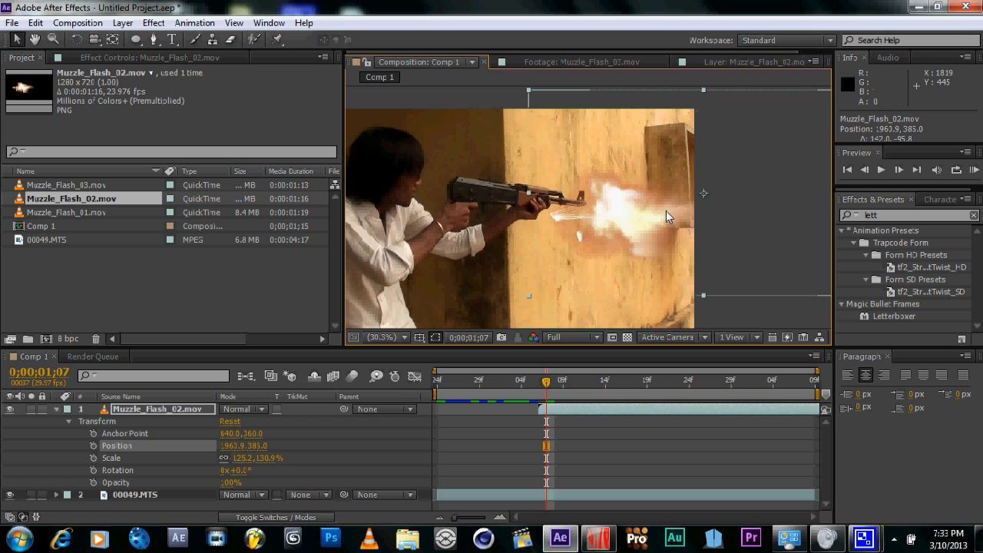
{"action": "left_click_drag", "start_coordinate": [531, 98], "coordinate": [585, 137]}
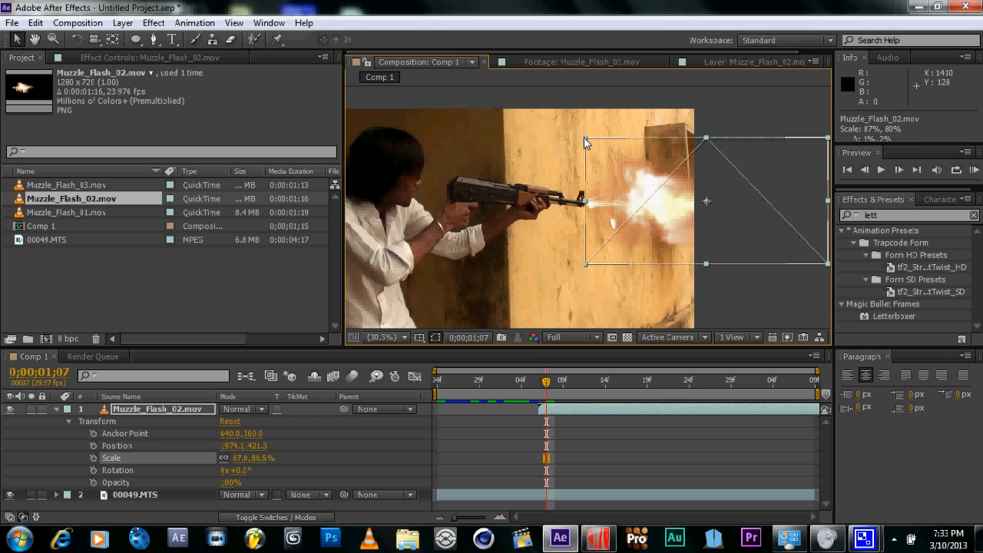
{"action": "left_click_drag", "start_coordinate": [685, 234], "coordinate": [641, 211]}
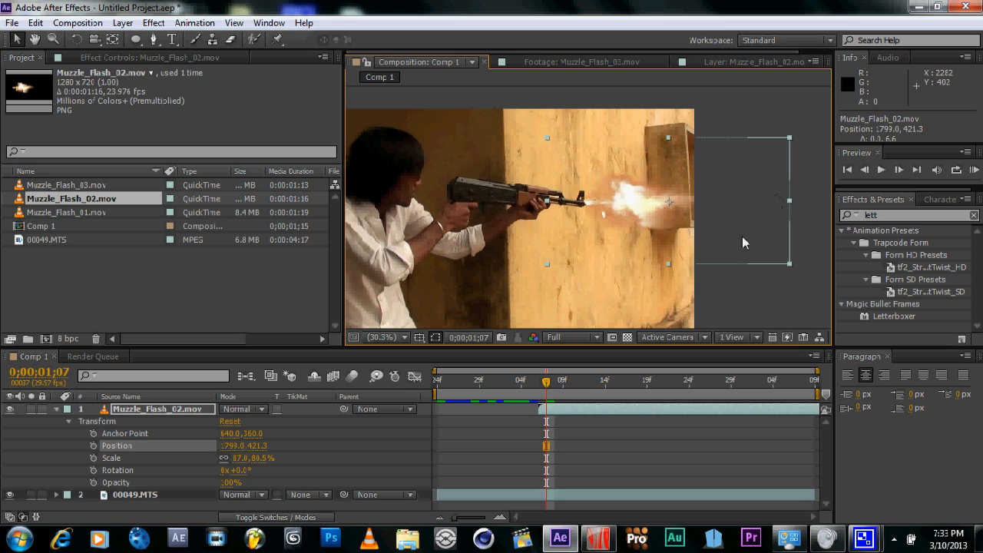
- Collapse the Muzzle_Flash_02.mov properties, show the layer switches and turn the layer into a 3D layer
{"action": "left_click", "coordinate": [140, 411]}
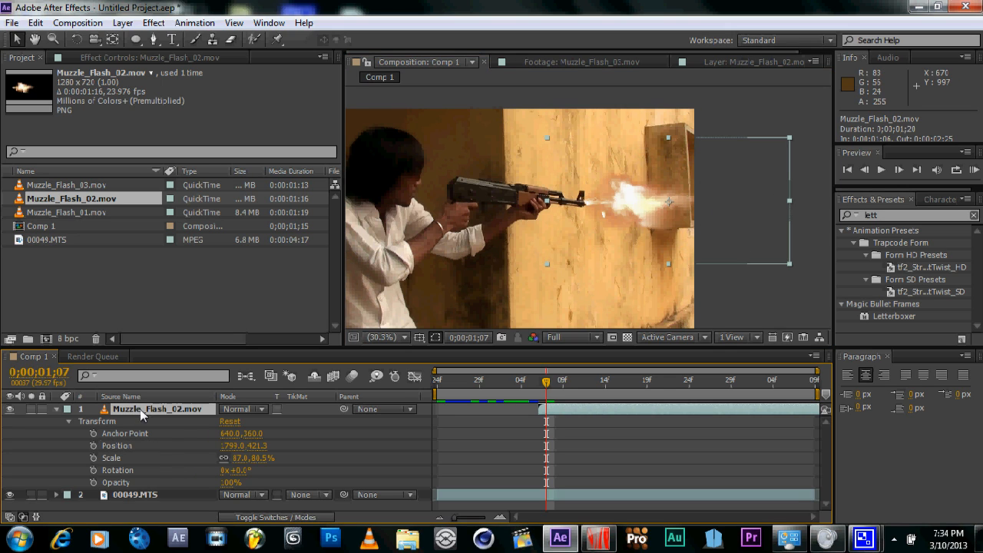
{"action": "left_click", "coordinate": [57, 409]}
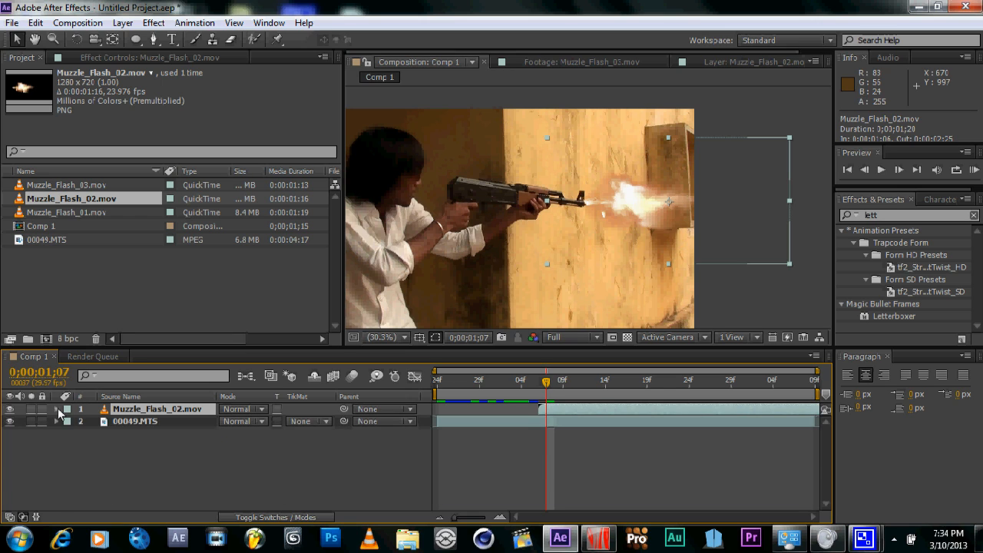
{"action": "left_click", "coordinate": [57, 408]}
{"action": "left_click", "coordinate": [57, 408]}
{"action": "left_click", "coordinate": [279, 517]}
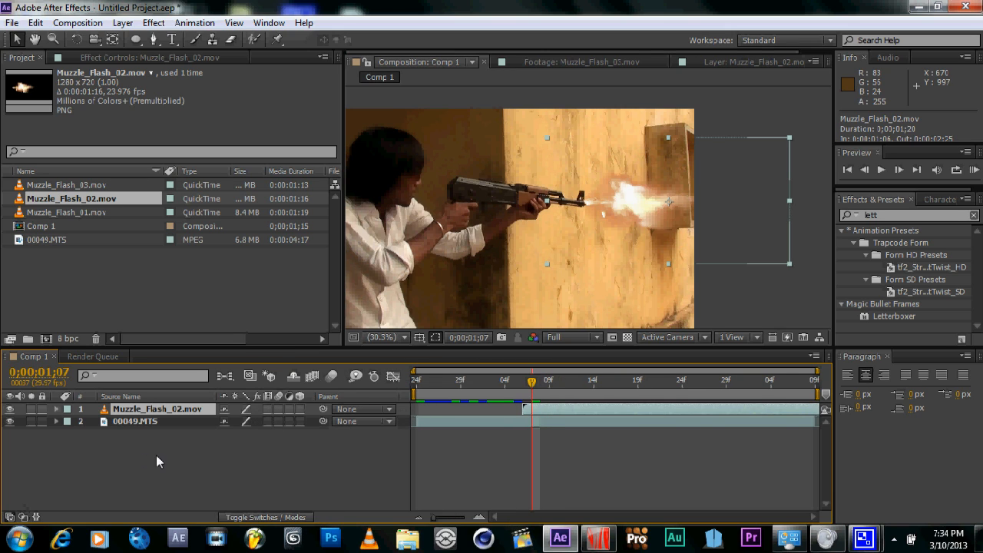
{"action": "left_click", "coordinate": [299, 408]}
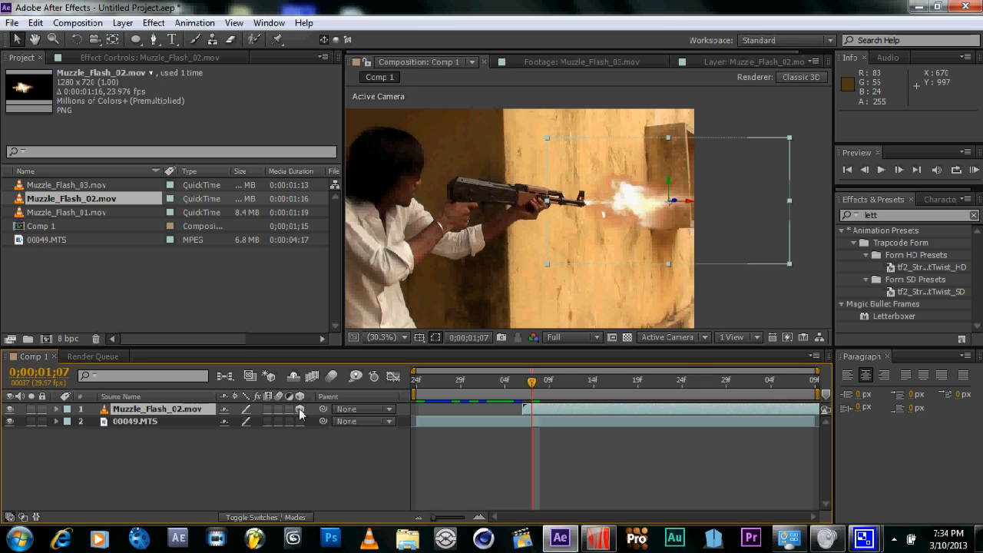
{"action": "left_click", "coordinate": [299, 408]}
{"action": "left_click", "coordinate": [299, 409]}
{"action": "left_click", "coordinate": [299, 408]}
{"action": "left_click", "coordinate": [299, 408]}
- Rotate the muzzle flash layer around its Y axis to an orientation of about 333.6° with the Rotation tool
{"action": "left_click", "coordinate": [78, 40]}
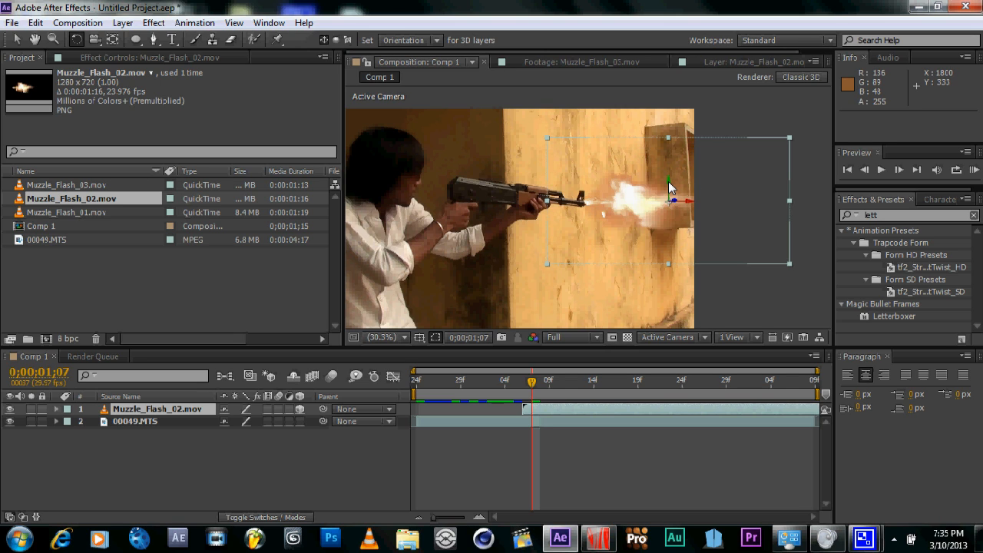
{"action": "left_click_drag", "start_coordinate": [668, 181], "coordinate": [667, 179]}
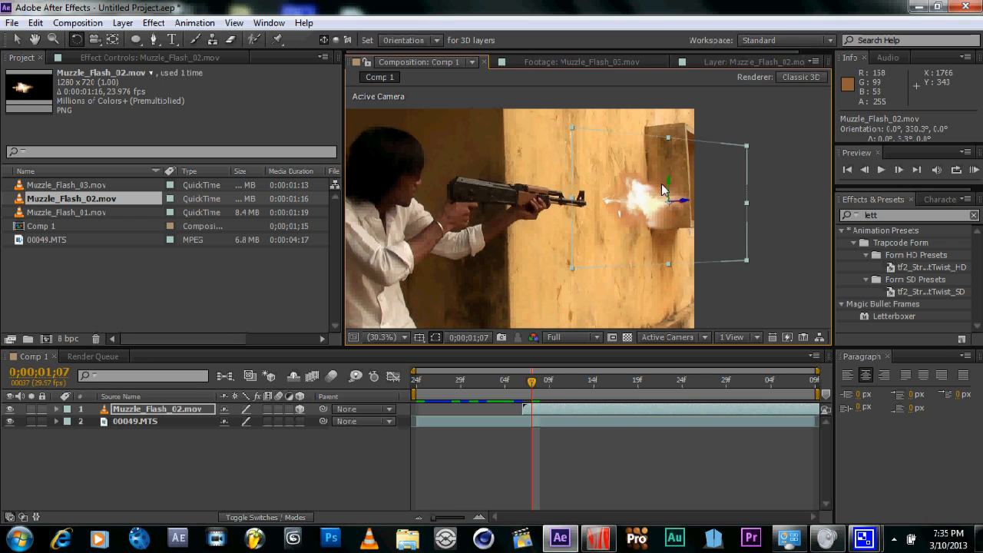
{"action": "left_click_drag", "start_coordinate": [668, 183], "coordinate": [668, 182]}
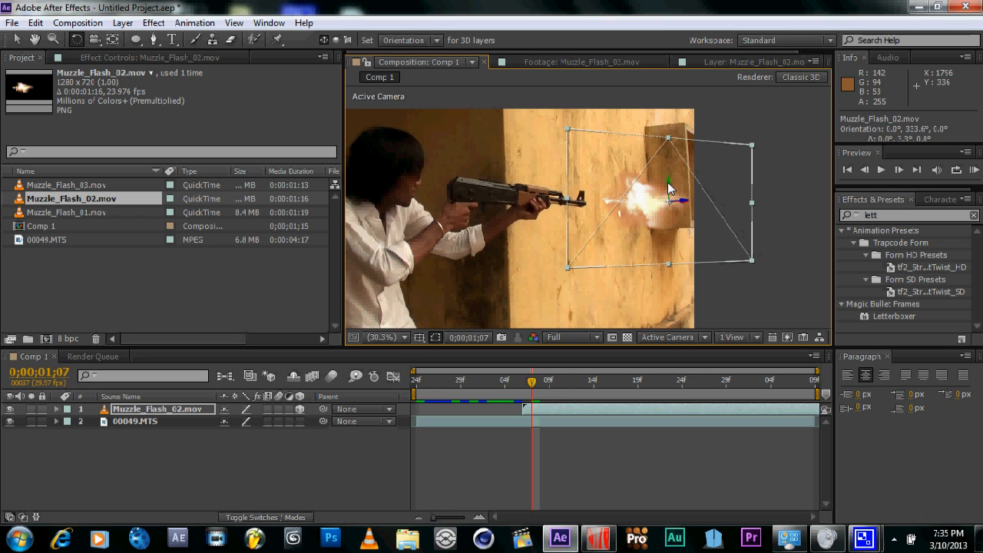
- Enlarge the muzzle flash layer to about 103 by 99% and realign it with the rifle's muzzle at about 1795, 435
{"action": "left_click", "coordinate": [16, 39]}
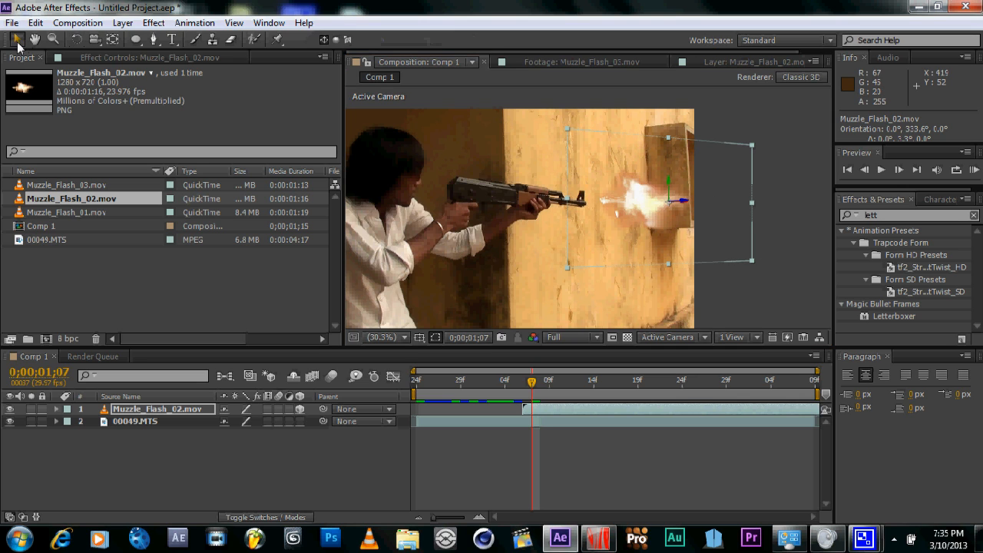
{"action": "mouse_move", "coordinate": [675, 218]}
{"action": "left_mouse_down"}
{"action": "mouse_move", "coordinate": [651, 226]}
{"action": "mouse_move", "coordinate": [666, 223]}
{"action": "left_mouse_up"}
{"action": "left_click_drag", "start_coordinate": [744, 264], "coordinate": [756, 275]}
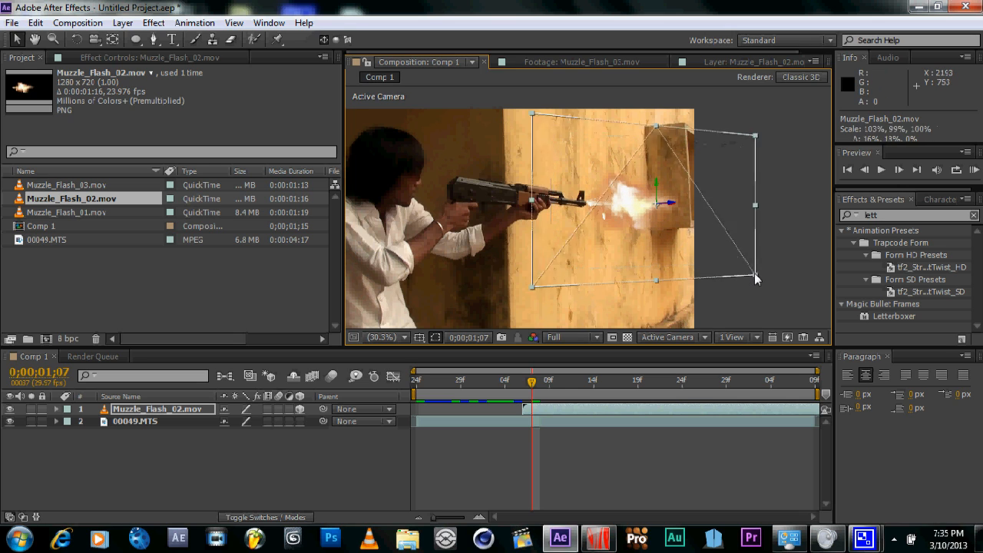
{"action": "mouse_move", "coordinate": [644, 223]}
{"action": "left_mouse_down"}
{"action": "mouse_move", "coordinate": [665, 227]}
{"action": "mouse_move", "coordinate": [634, 217]}
{"action": "mouse_move", "coordinate": [640, 223]}
{"action": "left_mouse_up"}
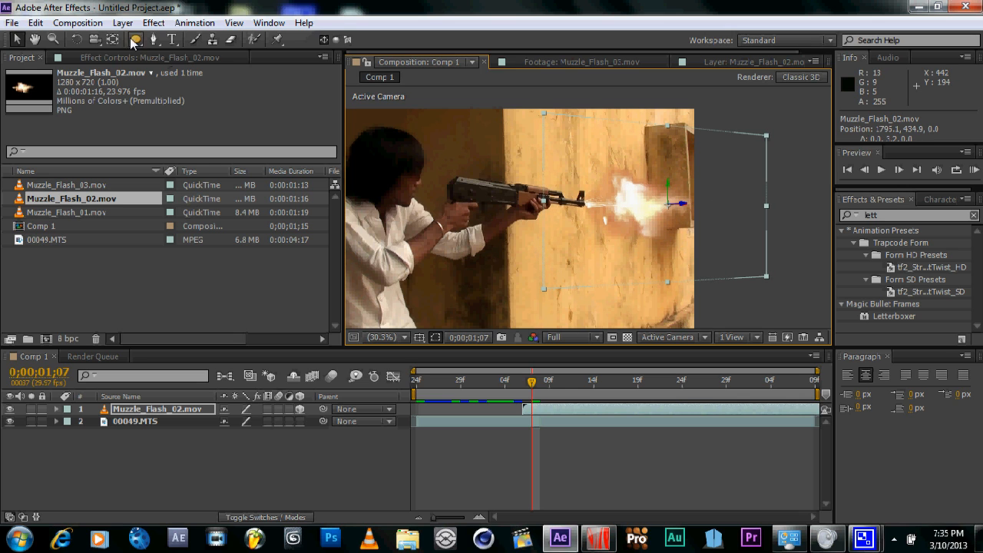
- Tilt the muzzle flash layer to a Z orientation of about 3.3° to match the barrel, undoing a first wrong rotation
{"action": "left_click", "coordinate": [76, 39]}
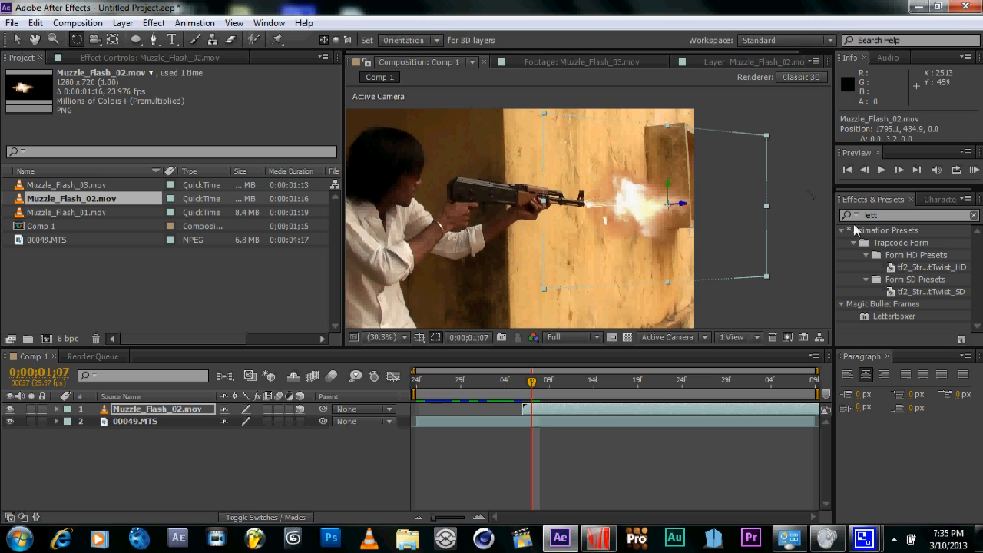
{"action": "left_click_drag", "start_coordinate": [680, 203], "coordinate": [684, 204]}
{"action": "key", "text": "ctrl+z"}
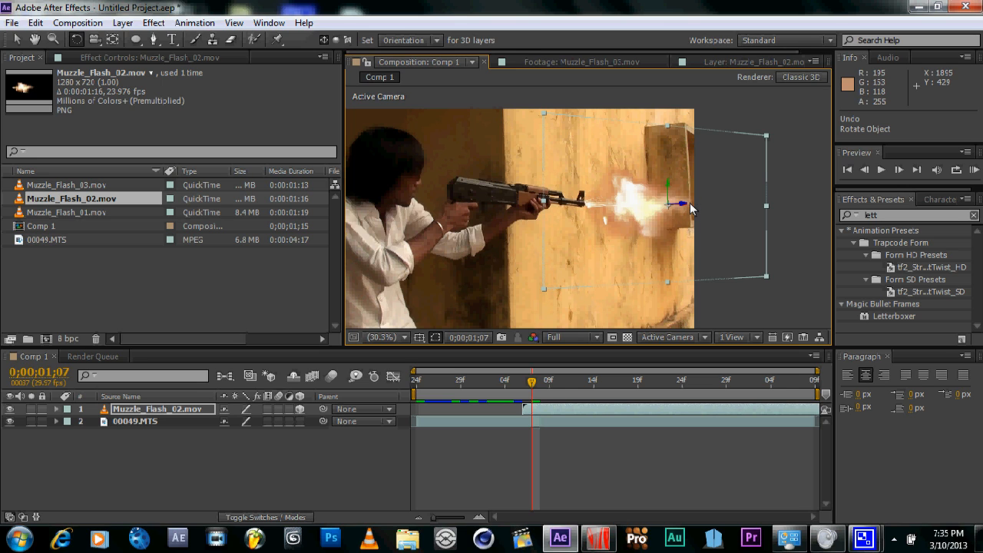
{"action": "left_click_drag", "start_coordinate": [689, 201], "coordinate": [689, 201]}
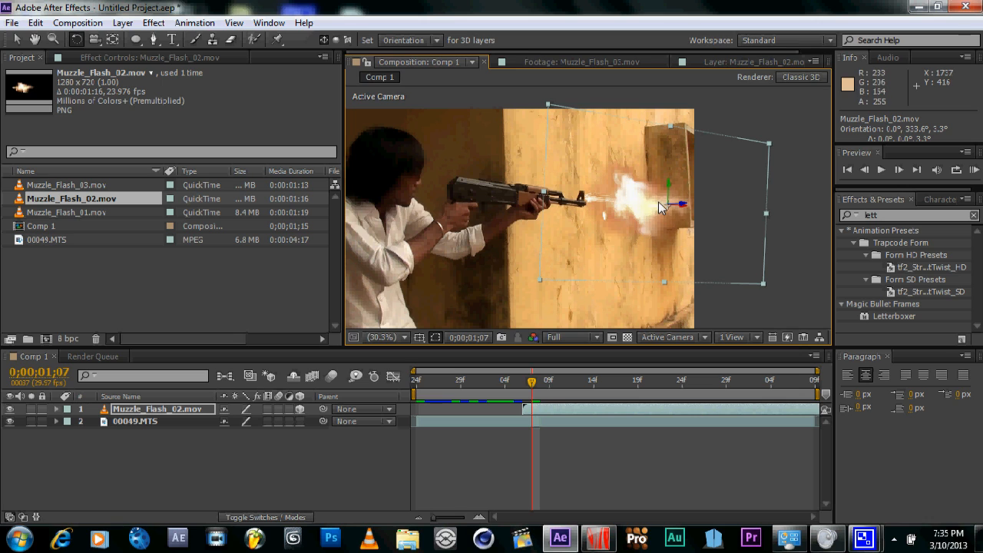
- Move the muzzle flash layer down to about 1795, 454 so it lines up with the rifle's muzzle
{"action": "key", "text": "v"}
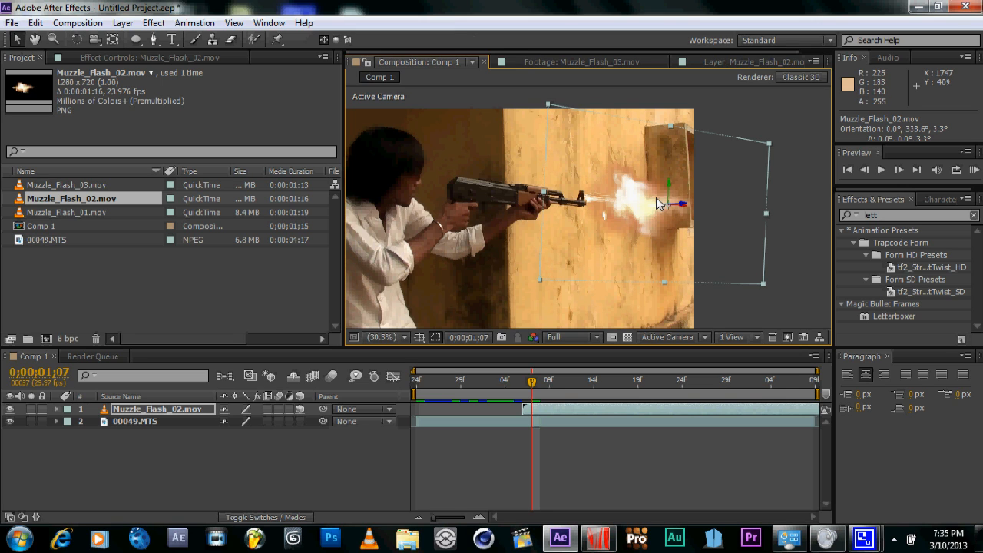
{"action": "left_click_drag", "start_coordinate": [645, 192], "coordinate": [646, 205]}
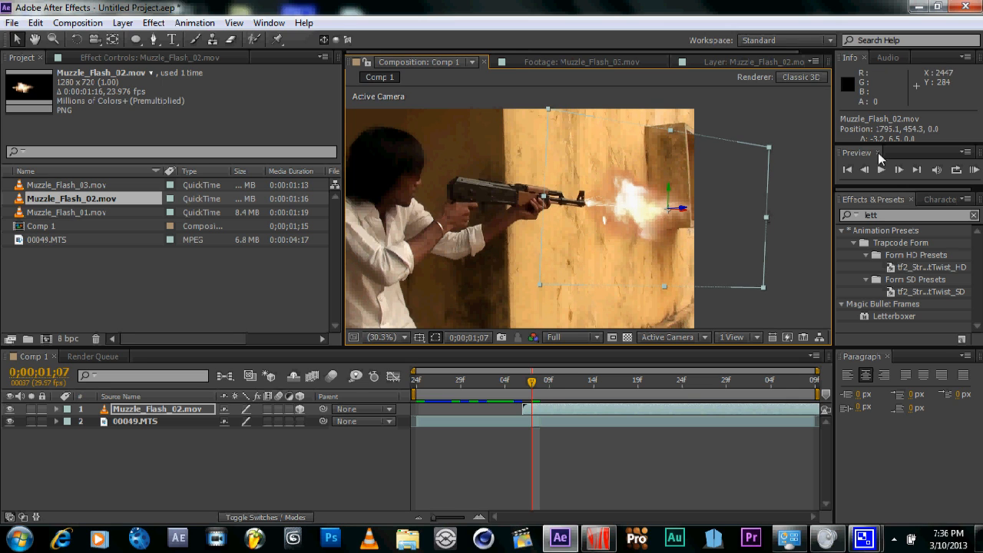
{"action": "left_click", "coordinate": [806, 190]}
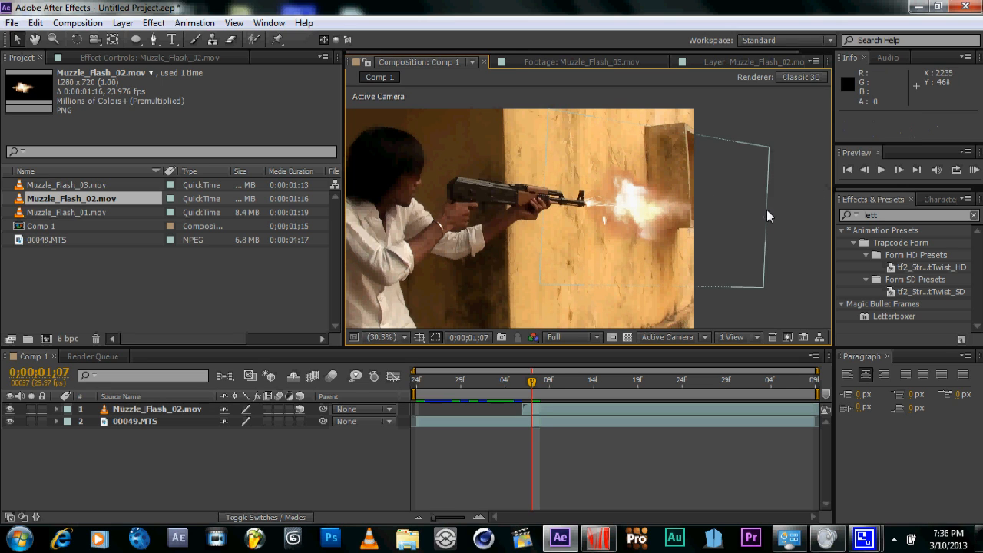
{"action": "left_click", "coordinate": [634, 203]}
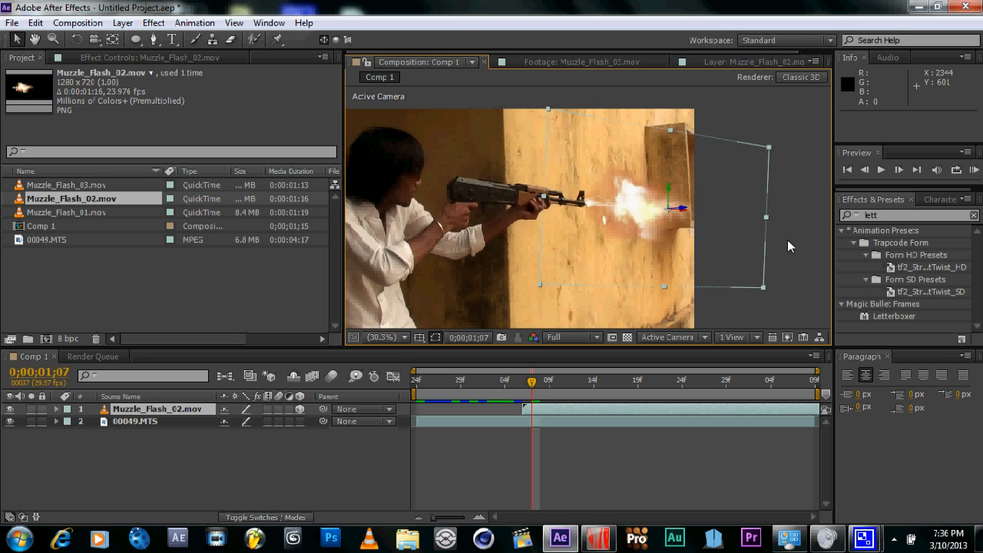
- Step back and forth through the frames around 0;00;01;06 and 0;00;01;07 to compare the flash with the rifle's position
{"action": "key", "text": "Page_Up"}
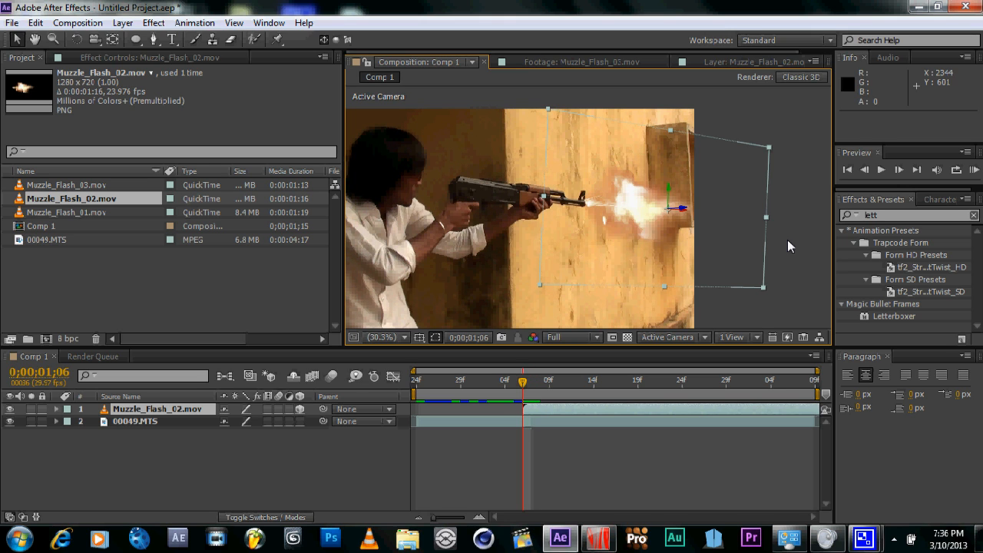
{"action": "key", "text": "Page_Up"}
{"action": "key", "text": "Page_Down"}
{"action": "key", "text": "Page_Down"}
{"action": "key", "text": "Page_Up"}
{"action": "key", "text": "Page_Down"}
{"action": "key", "text": "Page_Up"}
{"action": "key", "text": "Page_Down"}
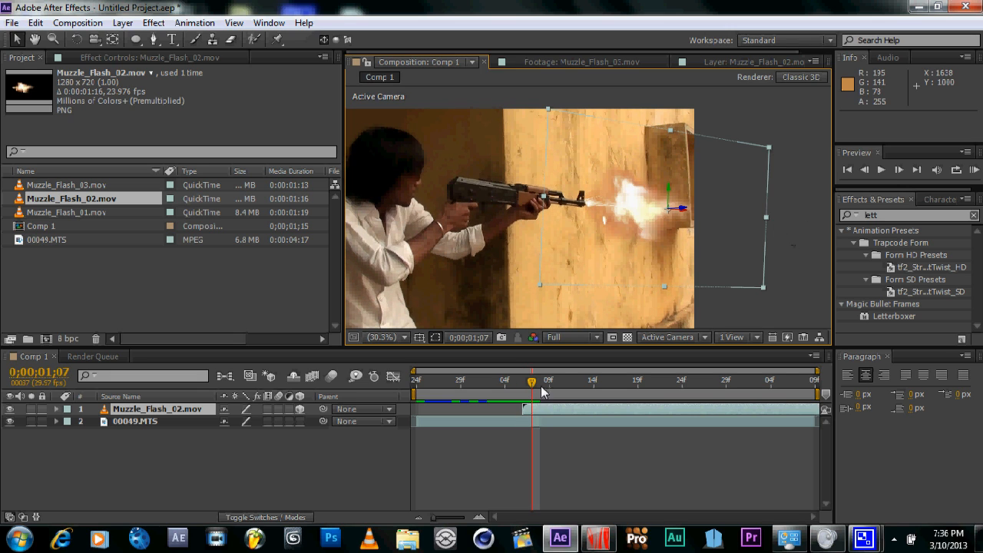
{"action": "left_click_drag", "start_coordinate": [528, 382], "coordinate": [524, 383]}
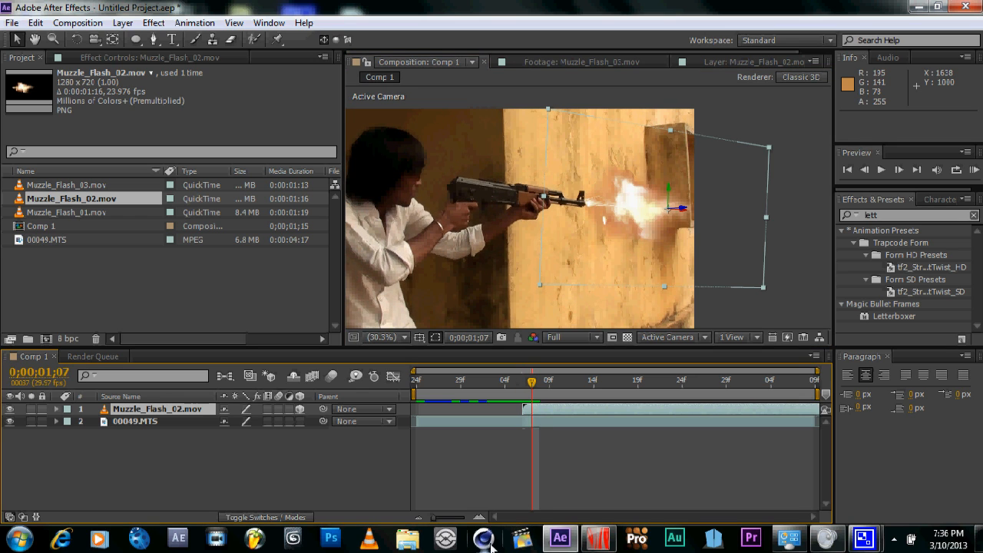
- Trim the start of the Muzzle_Flash_02.mov layer to 0;00;01;07
{"action": "left_click_drag", "start_coordinate": [434, 519], "coordinate": [460, 524]}
{"action": "mouse_move", "coordinate": [616, 383]}
{"action": "left_mouse_down"}
{"action": "mouse_move", "coordinate": [590, 384]}
{"action": "mouse_move", "coordinate": [616, 384]}
{"action": "left_mouse_up"}
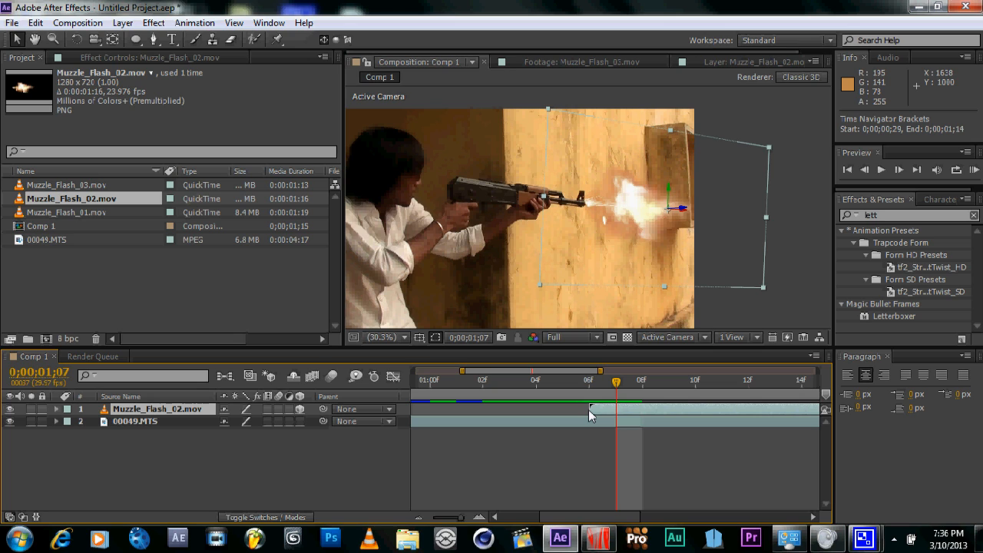
{"action": "left_click_drag", "start_coordinate": [588, 415], "coordinate": [607, 415]}
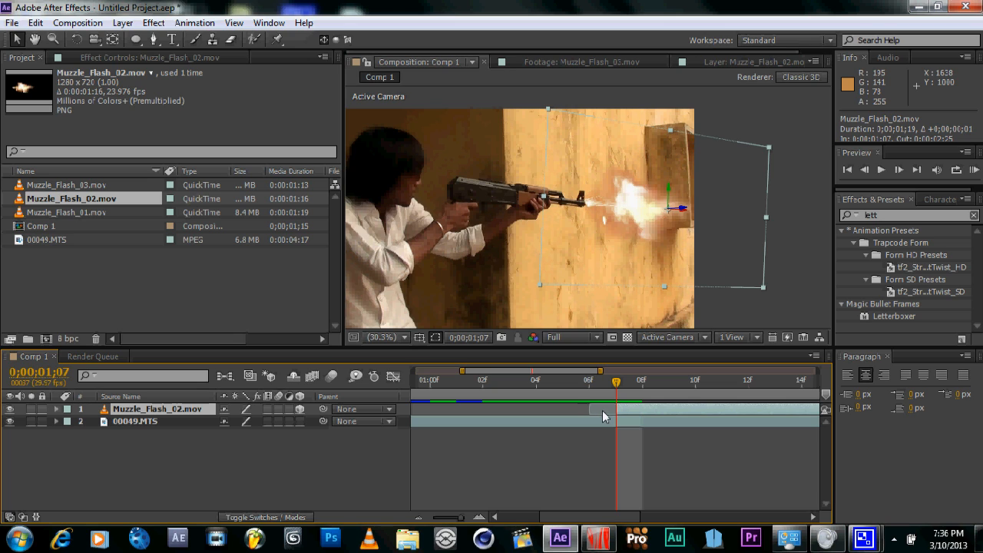
{"action": "left_click_drag", "start_coordinate": [620, 409], "coordinate": [565, 410]}
{"action": "key", "text": "alt+["}
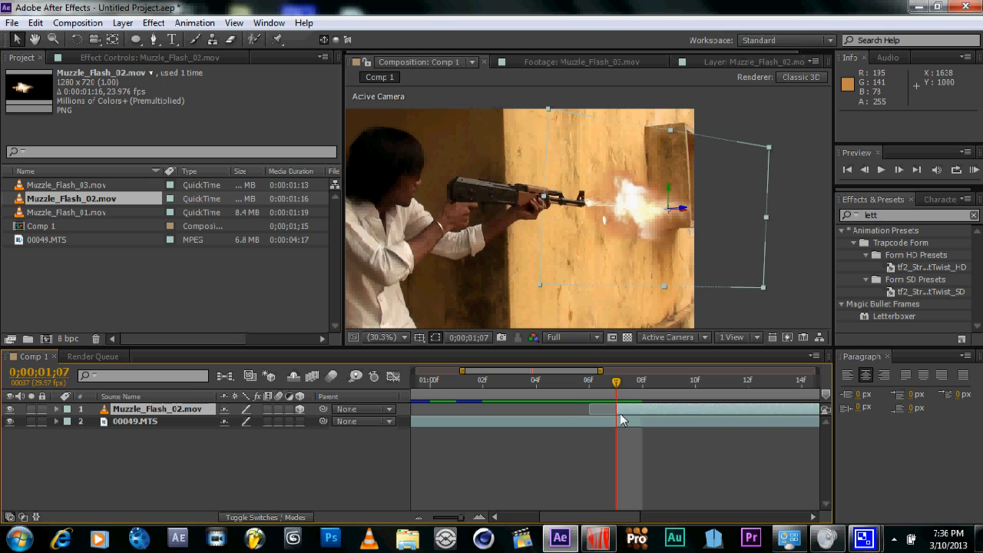
- Trim the end of the Muzzle_Flash_02.mov layer to 0;00;01;10
{"action": "left_click_drag", "start_coordinate": [624, 387], "coordinate": [695, 385]}
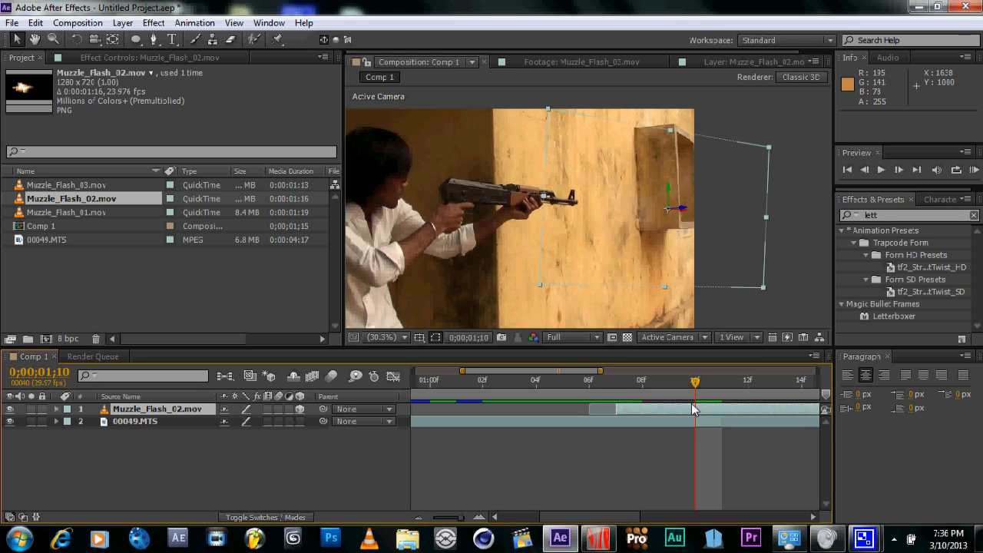
{"action": "key", "text": "alt+bracketright"}
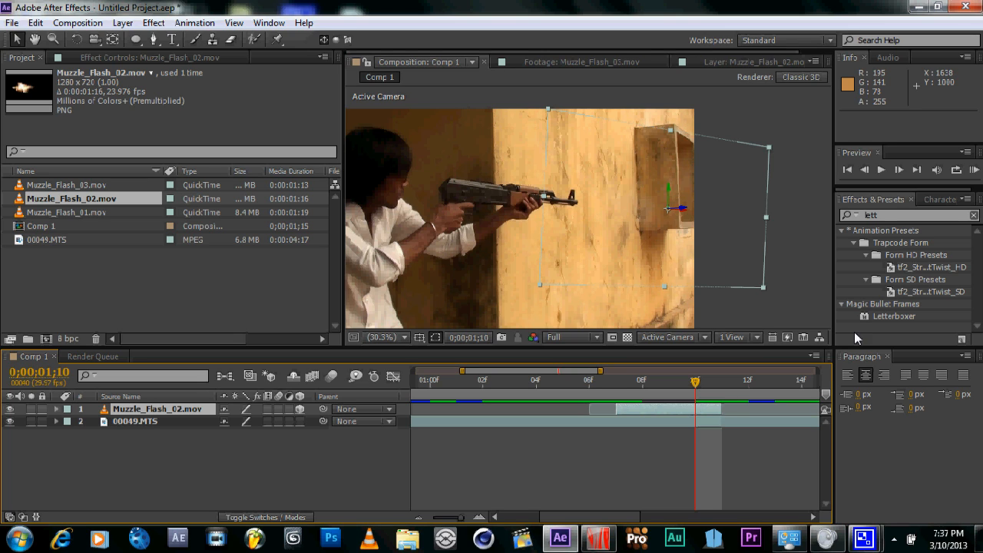
{"action": "mouse_move", "coordinate": [725, 410]}
{"action": "left_mouse_down"}
{"action": "mouse_move", "coordinate": [692, 406]}
{"action": "mouse_move", "coordinate": [710, 407]}
{"action": "left_mouse_up"}
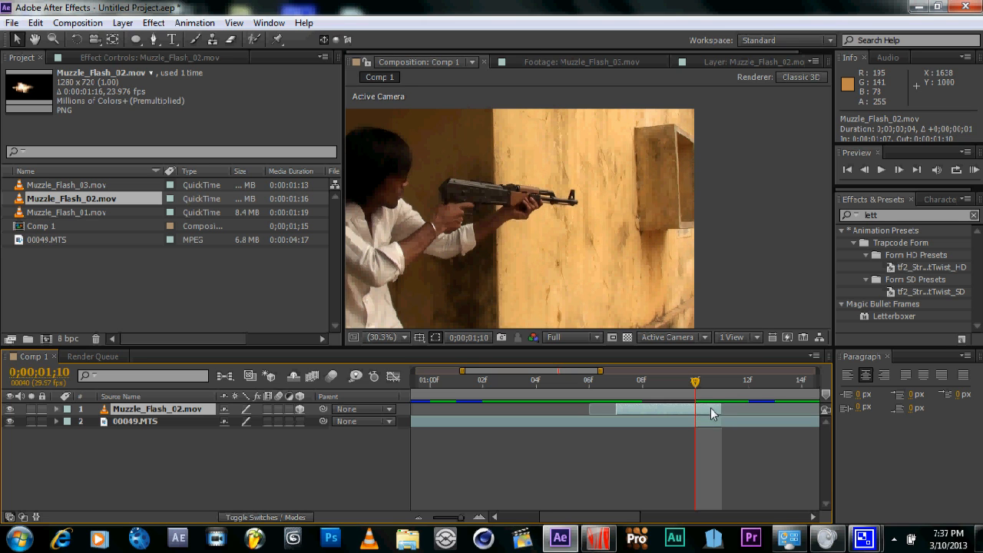
- Check the trimmed flash frame by frame around 0;00;01;07 and nudge its layer to about 1798, 457
{"action": "left_click", "coordinate": [589, 381]}
{"action": "mouse_move", "coordinate": [629, 381]}
{"action": "left_mouse_down"}
{"action": "mouse_move", "coordinate": [599, 388]}
{"action": "mouse_move", "coordinate": [617, 389]}
{"action": "left_mouse_up"}
{"action": "key", "text": "Page_Up"}
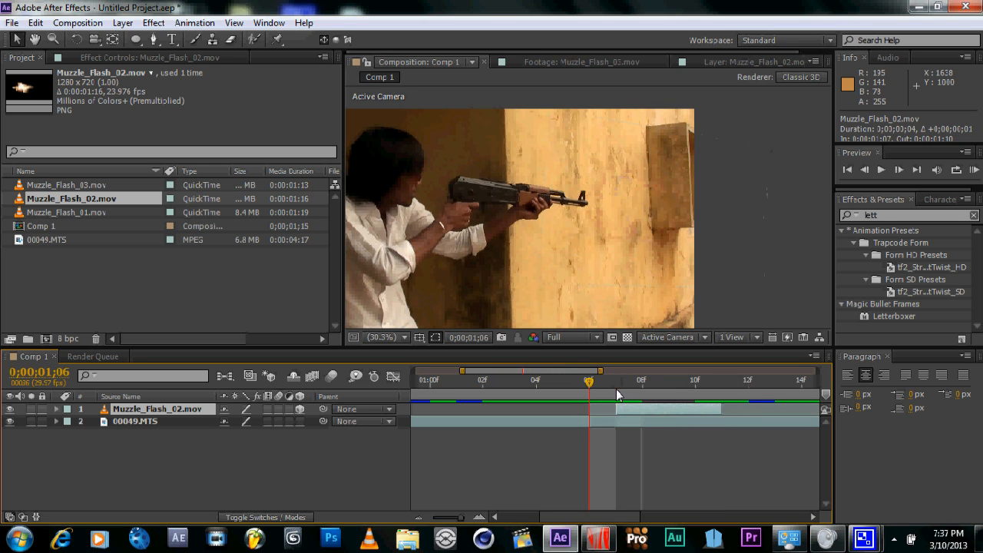
{"action": "key", "text": "Page_Down"}
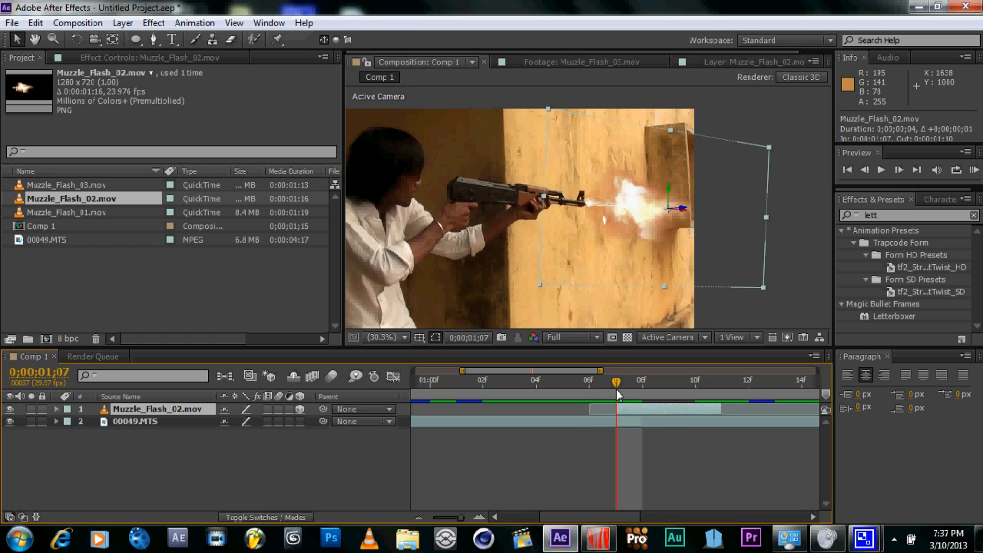
{"action": "key", "text": "Page_Down"}
{"action": "key", "text": "Page_Down"}
{"action": "key", "text": "Page_Up"}
{"action": "key", "text": "Page_Up"}
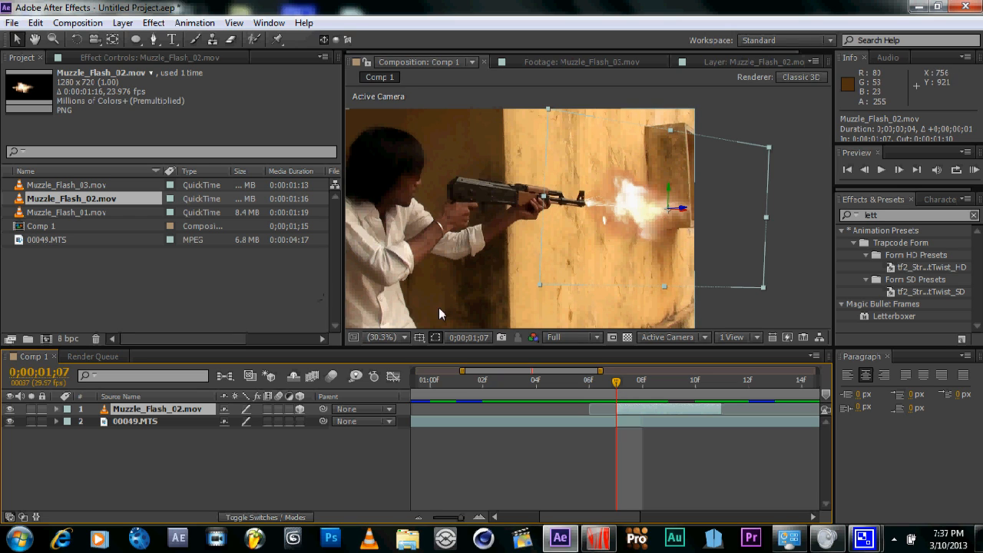
{"action": "left_click_drag", "start_coordinate": [603, 204], "coordinate": [604, 202]}
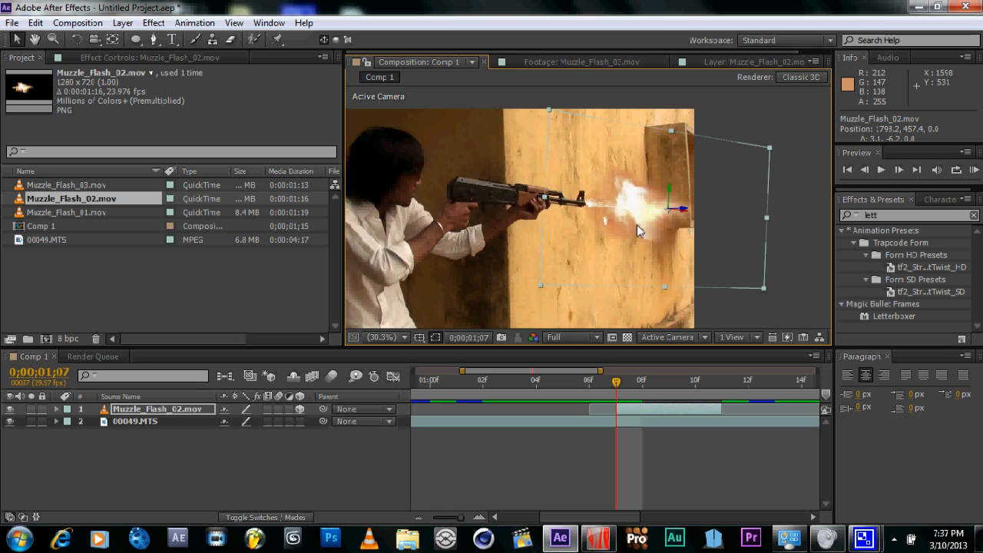
- Show the layer modes and set the muzzle flash layer's blending mode to Screen after trying Add
{"action": "left_click", "coordinate": [257, 517]}
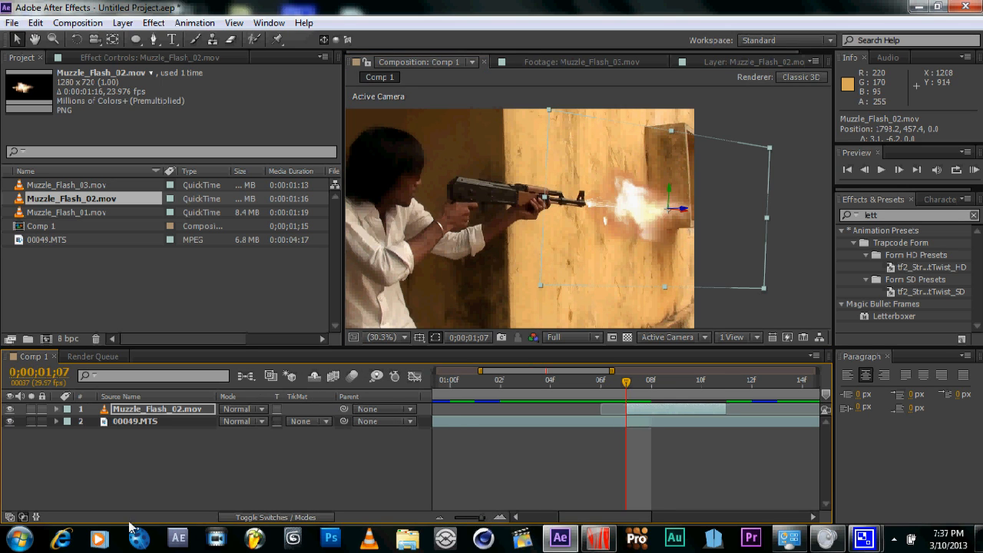
{"action": "left_click", "coordinate": [259, 411]}
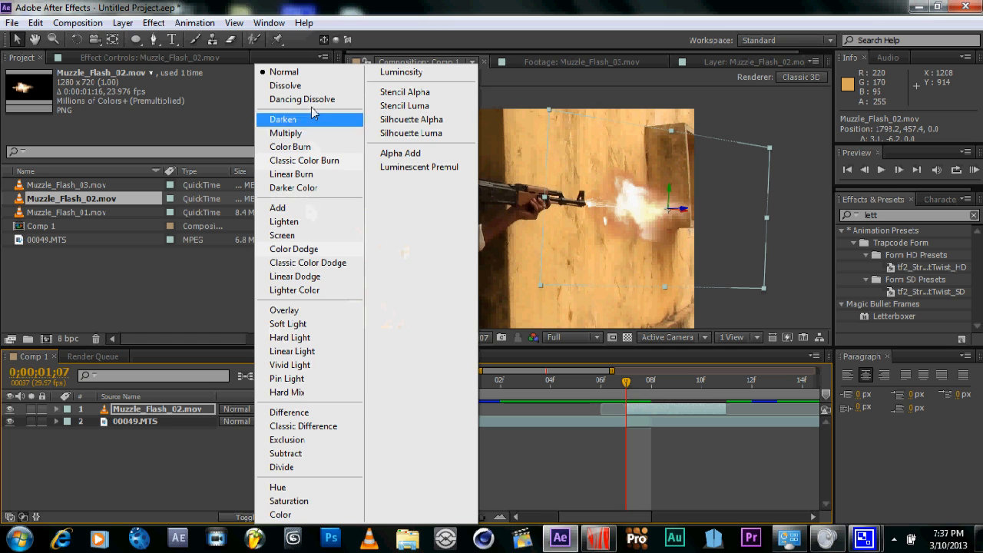
{"action": "left_click", "coordinate": [280, 207]}
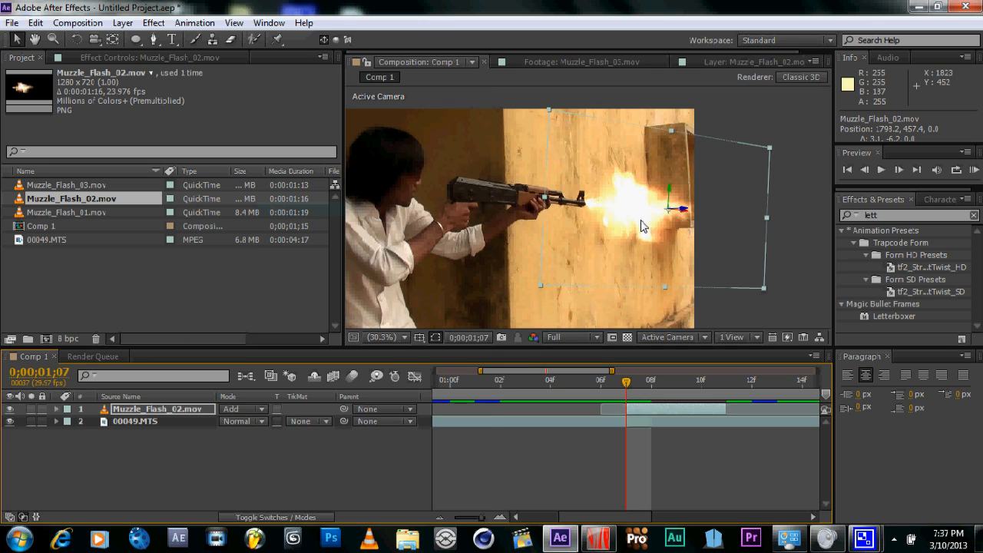
{"action": "left_click", "coordinate": [248, 407]}
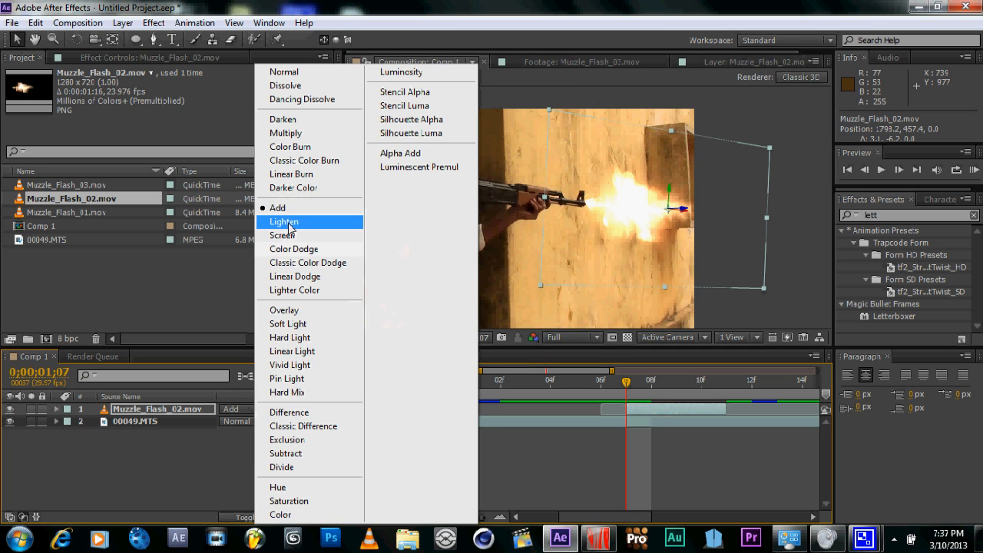
{"action": "left_click", "coordinate": [284, 235]}
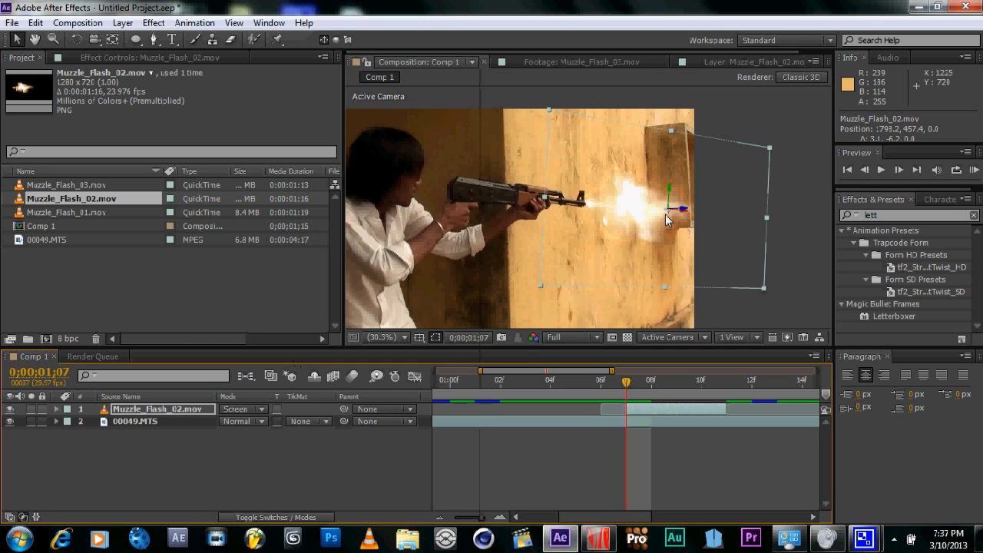
{"action": "left_click", "coordinate": [773, 313]}
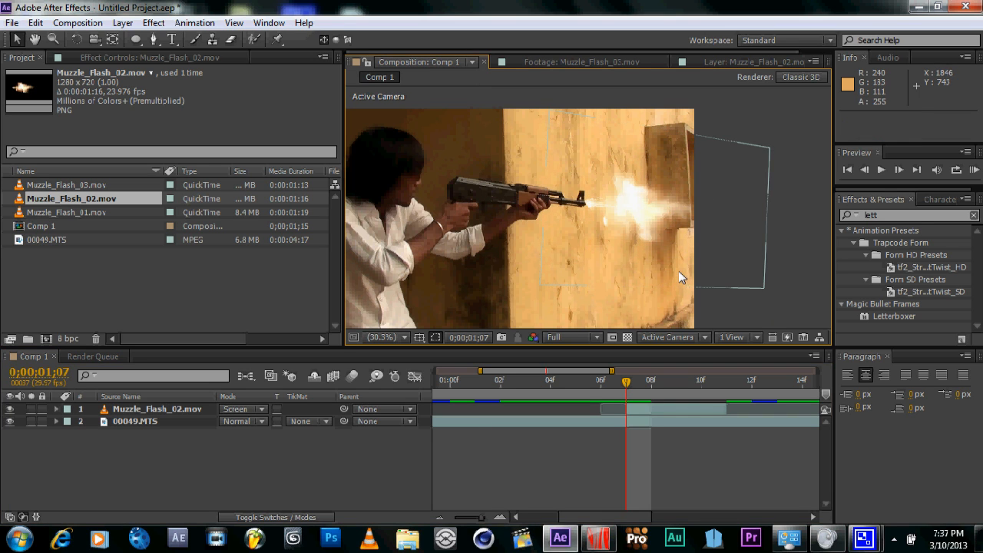
{"action": "scroll", "coordinate": [639, 228], "scroll_direction": "down", "scroll_amount": 2}
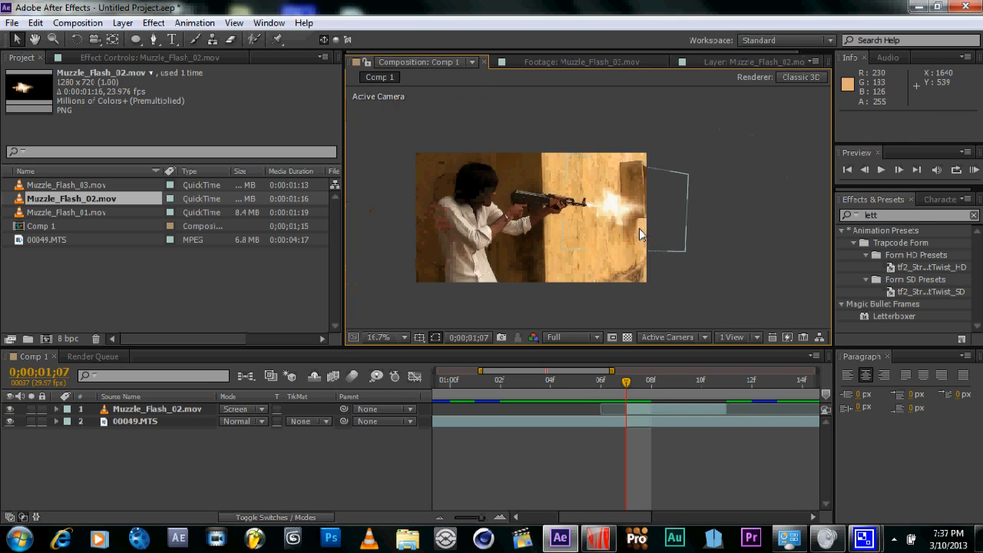
{"action": "scroll", "coordinate": [599, 230], "scroll_direction": "up", "scroll_amount": 2}
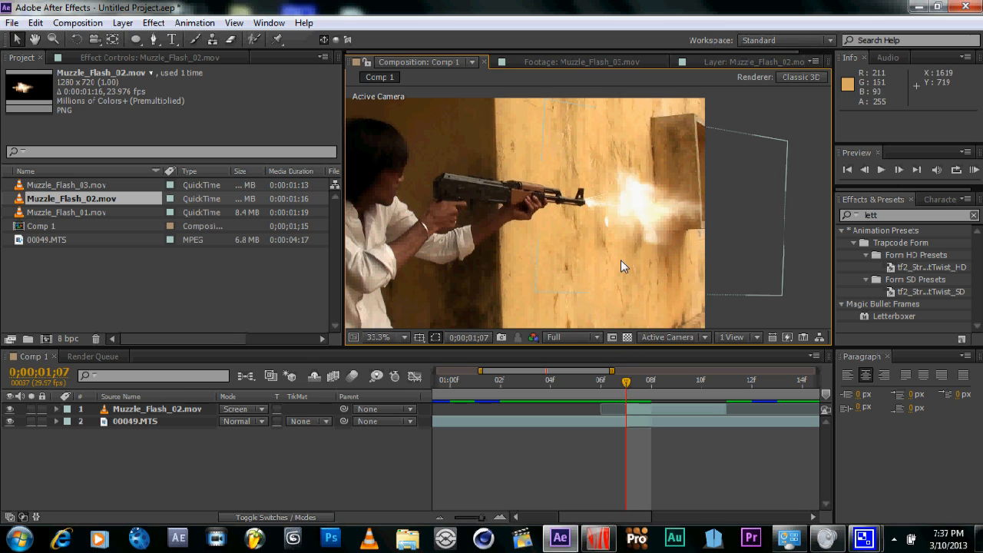
- Inspect the flash at the muzzle up close and start a new solid layer named "glow"
{"action": "left_click", "coordinate": [134, 405]}
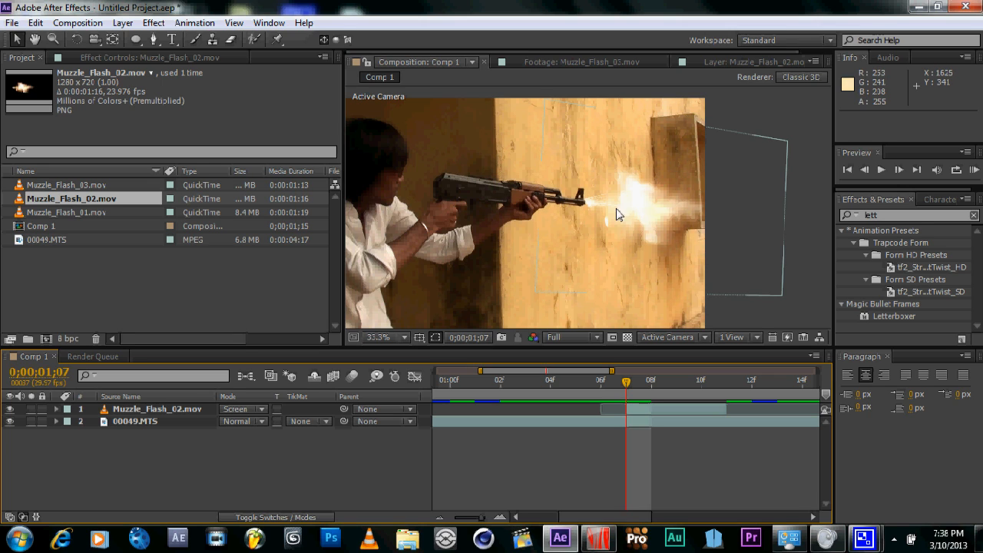
{"action": "scroll", "coordinate": [580, 196], "scroll_direction": "down", "scroll_amount": 2}
{"action": "scroll", "coordinate": [578, 200], "scroll_direction": "up", "scroll_amount": 5}
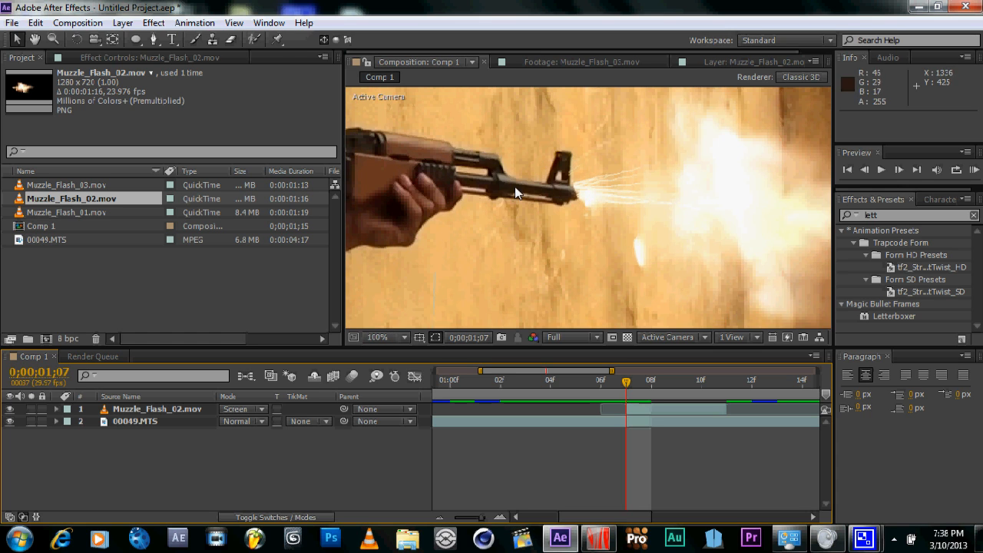
{"action": "key", "text": "comma"}
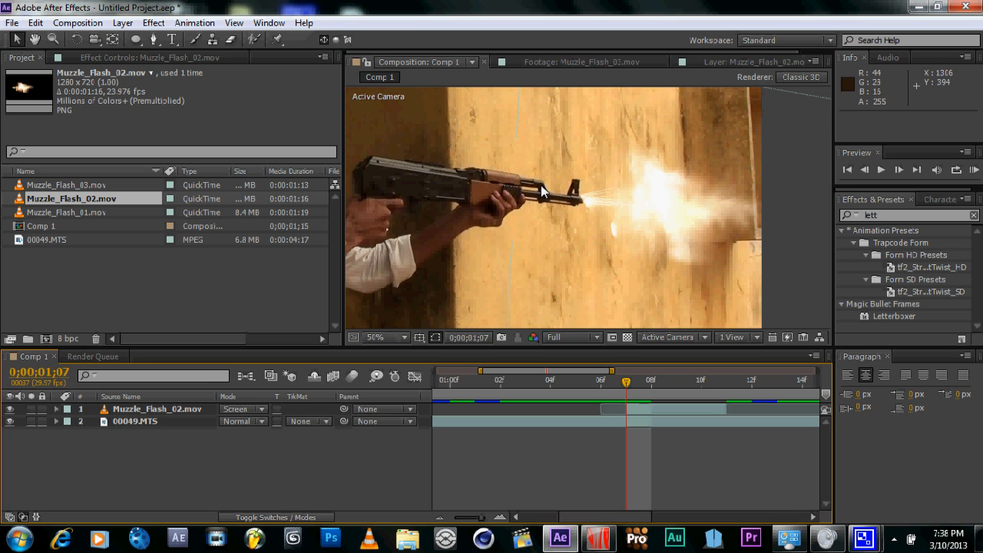
{"action": "left_click", "coordinate": [123, 23]}
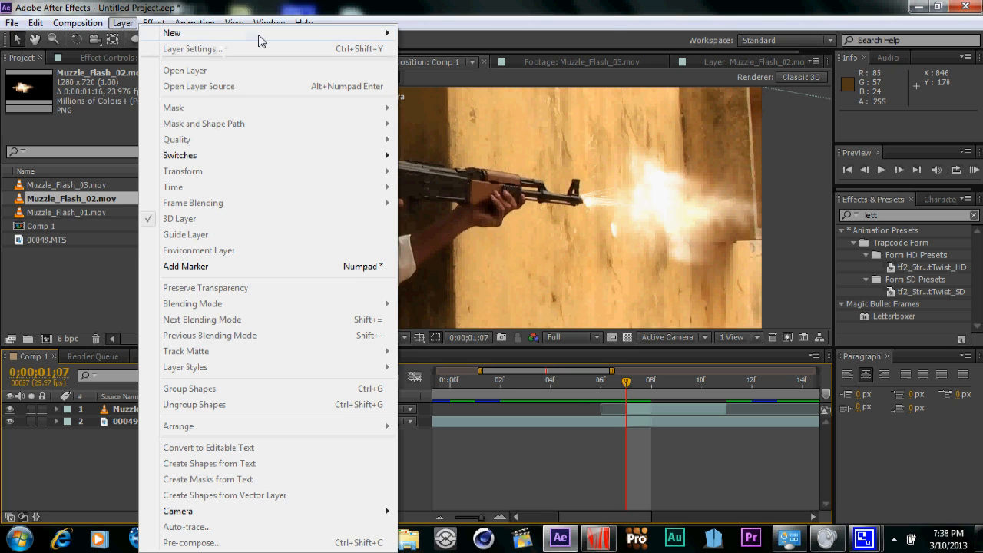
{"action": "mouse_move", "coordinate": [261, 36]}
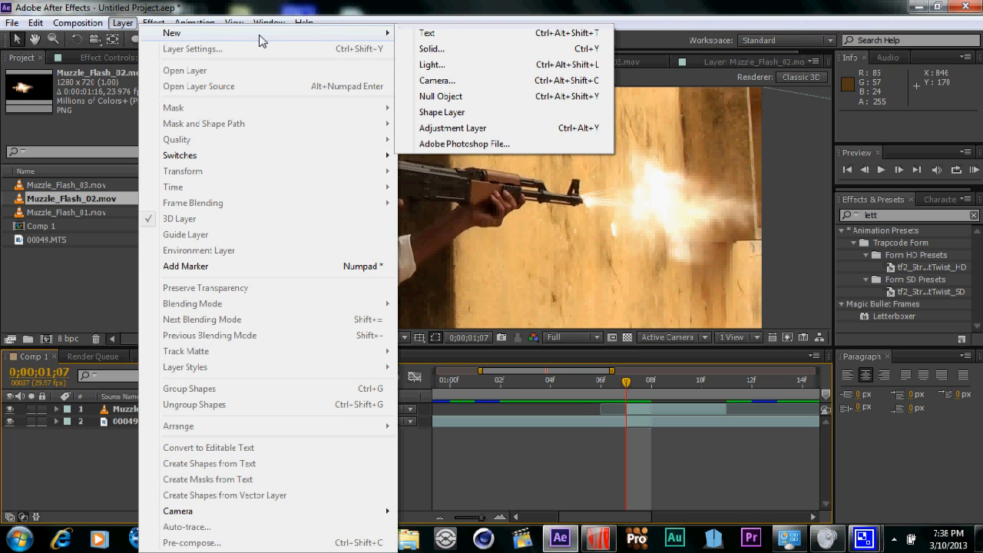
{"action": "left_click", "coordinate": [444, 53]}
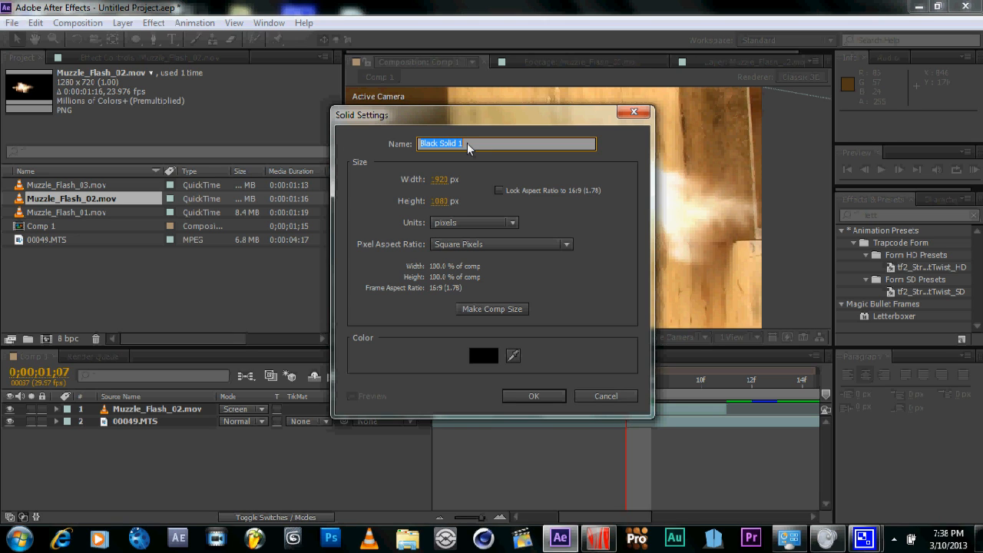
{"action": "type", "text": "glow"}
- Set the glow solid's color to light orange FFB76A and create the solid
{"action": "left_click", "coordinate": [487, 359]}
{"action": "left_click_drag", "start_coordinate": [526, 357], "coordinate": [526, 343]}
{"action": "mouse_move", "coordinate": [461, 211]}
{"action": "left_mouse_down"}
{"action": "mouse_move", "coordinate": [400, 176]}
{"action": "mouse_move", "coordinate": [430, 165]}
{"action": "left_mouse_up"}
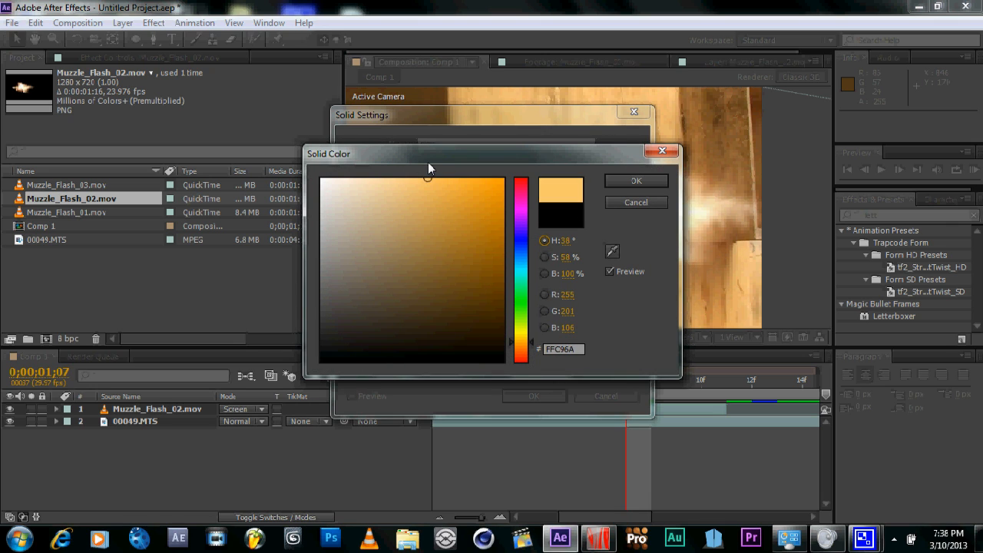
{"action": "left_click_drag", "start_coordinate": [533, 344], "coordinate": [533, 350]}
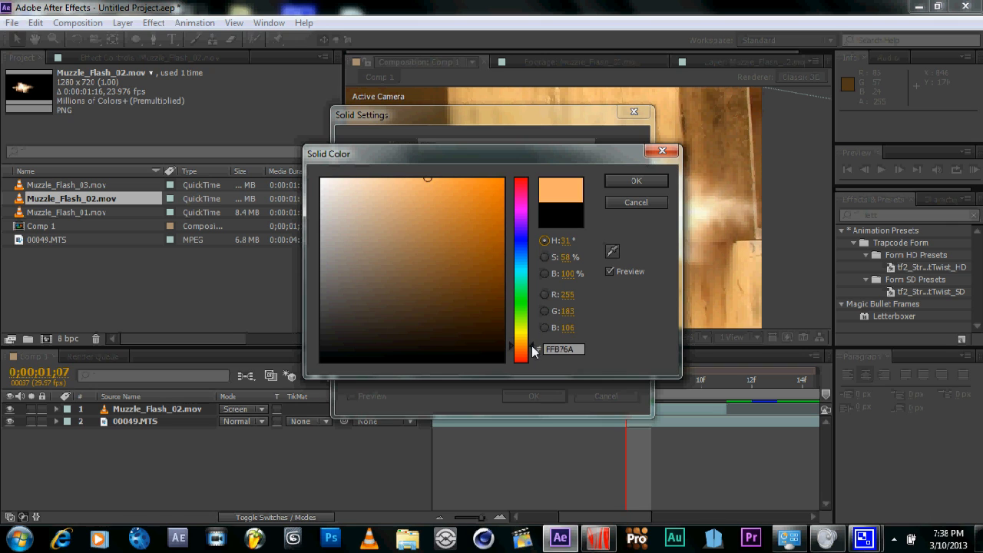
{"action": "left_click", "coordinate": [638, 181]}
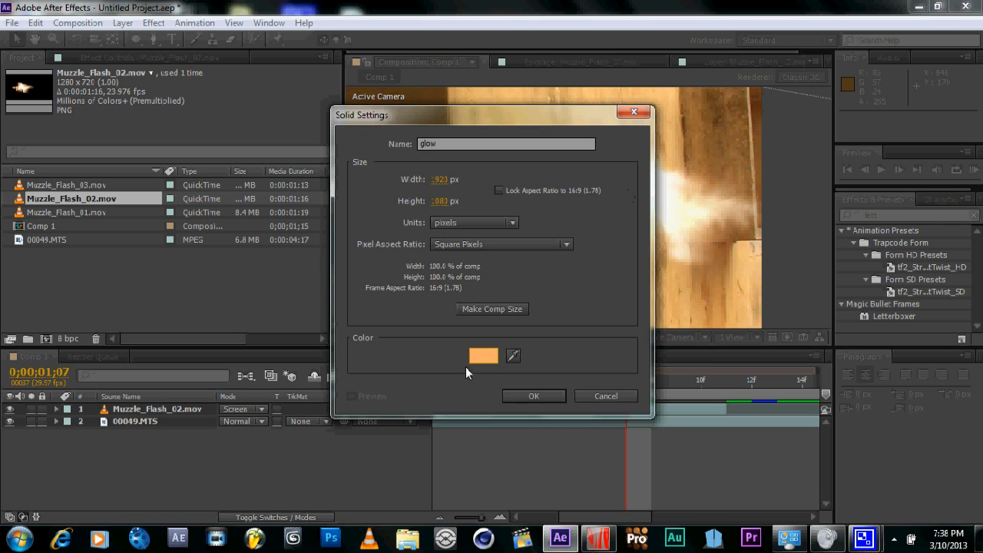
{"action": "left_click", "coordinate": [525, 396]}
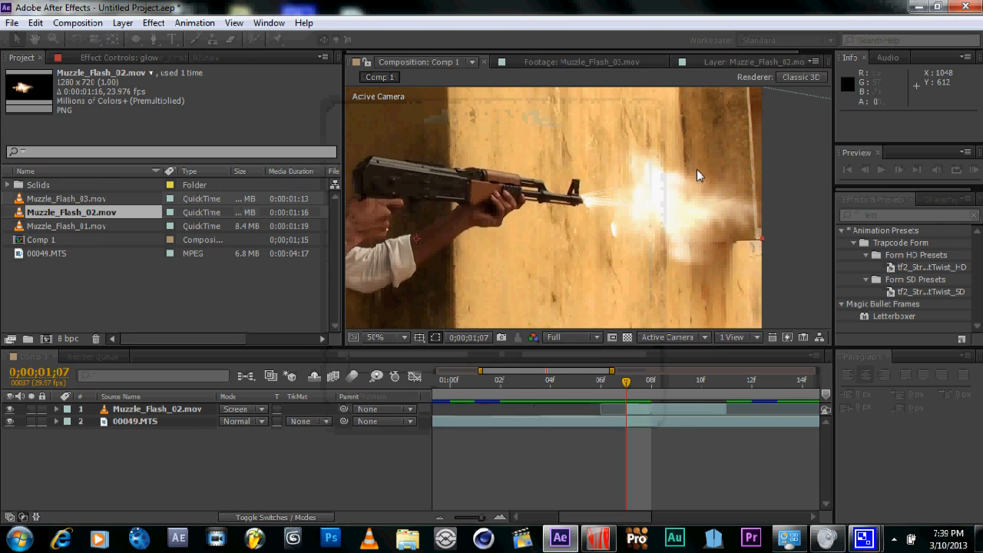
- Hide the glow solid so that the rifle and muzzle flash underneath can be seen for masking
{"action": "scroll", "coordinate": [615, 194], "scroll_direction": "down", "scroll_amount": 2}
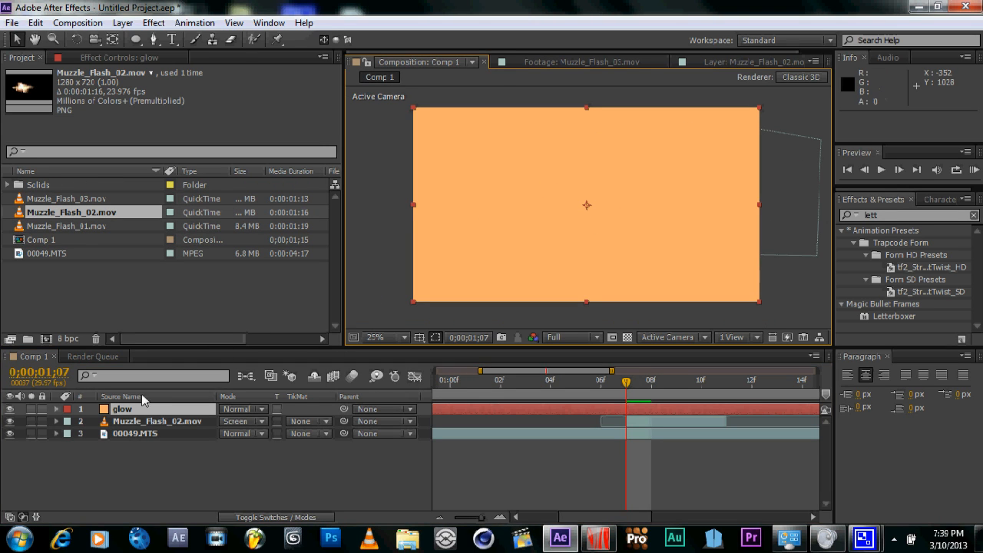
{"action": "left_click", "coordinate": [10, 409]}
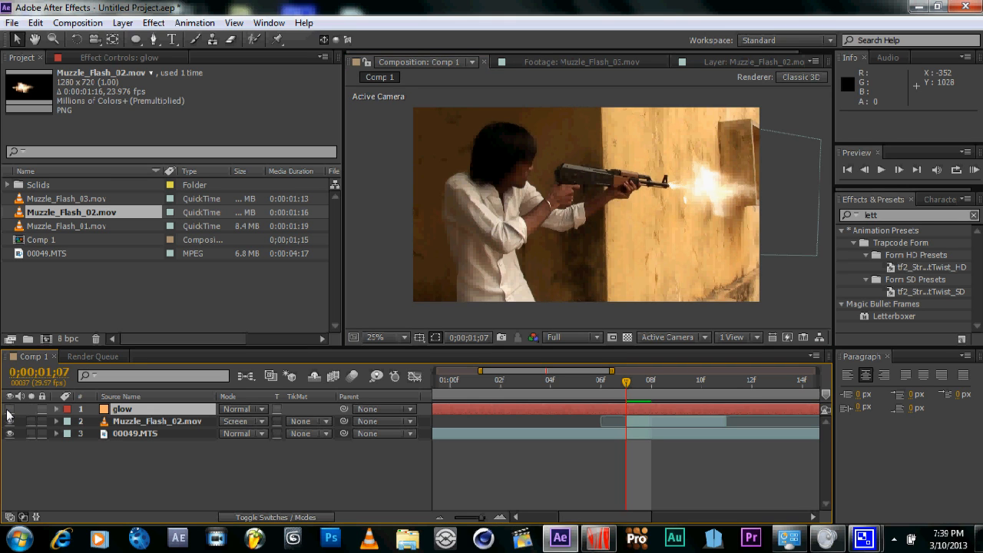
{"action": "left_click", "coordinate": [10, 410]}
{"action": "left_click", "coordinate": [9, 409]}
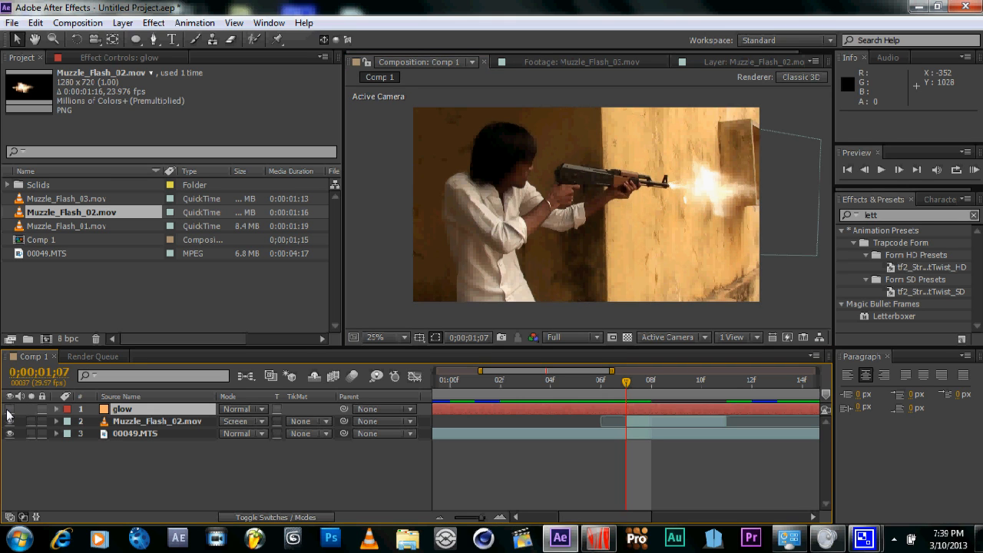
{"action": "left_click", "coordinate": [9, 409]}
{"action": "left_click", "coordinate": [9, 409]}
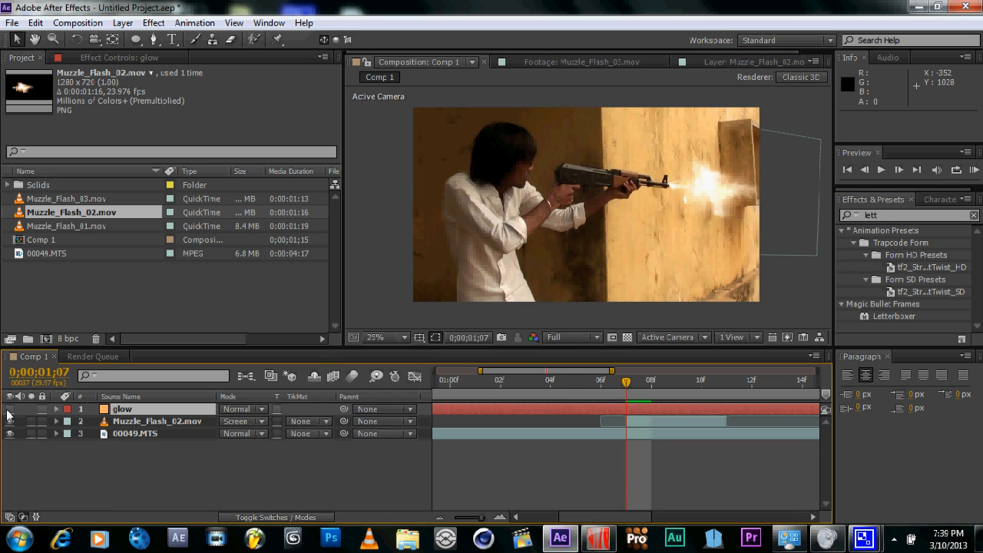
- Start a Pen tool mask on the glow layer, following the rifle's upper edge from the receiver to the end of the handguard
{"action": "scroll", "coordinate": [529, 206], "scroll_direction": "up", "scroll_amount": 4}
{"action": "left_click_drag", "start_coordinate": [622, 133], "coordinate": [508, 231]}
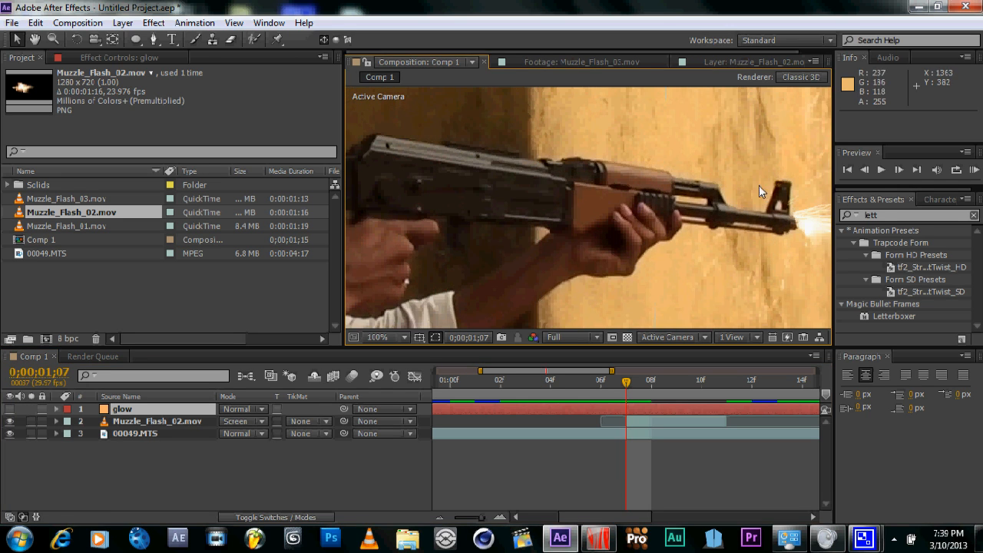
{"action": "left_click_drag", "start_coordinate": [761, 219], "coordinate": [604, 192]}
{"action": "left_click_drag", "start_coordinate": [434, 194], "coordinate": [581, 217]}
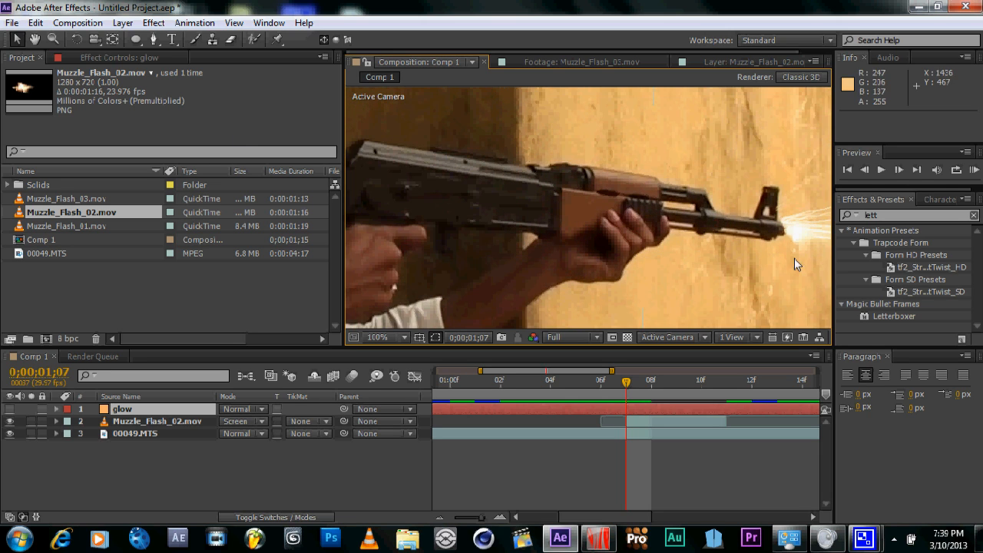
{"action": "left_click_drag", "start_coordinate": [480, 161], "coordinate": [480, 169]}
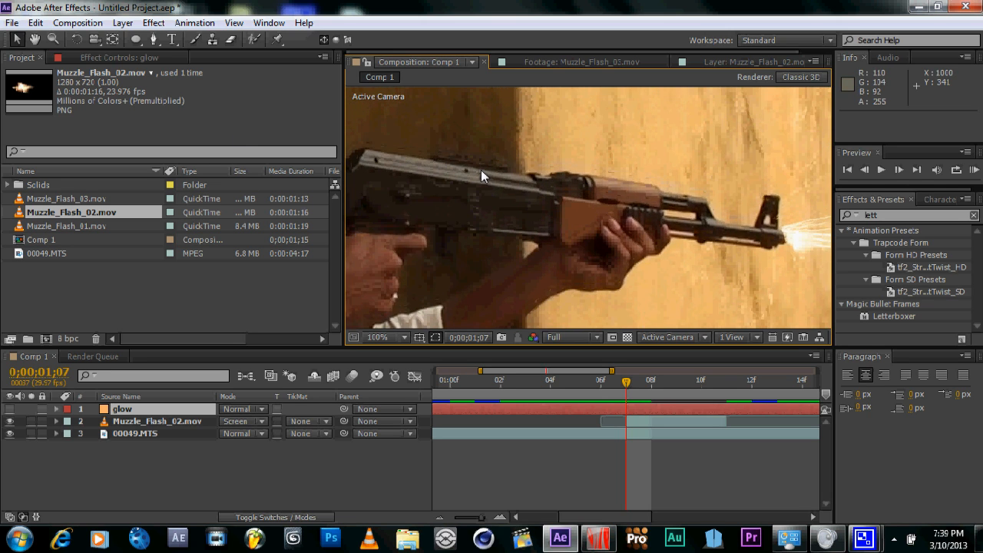
{"action": "left_click", "coordinate": [129, 409]}
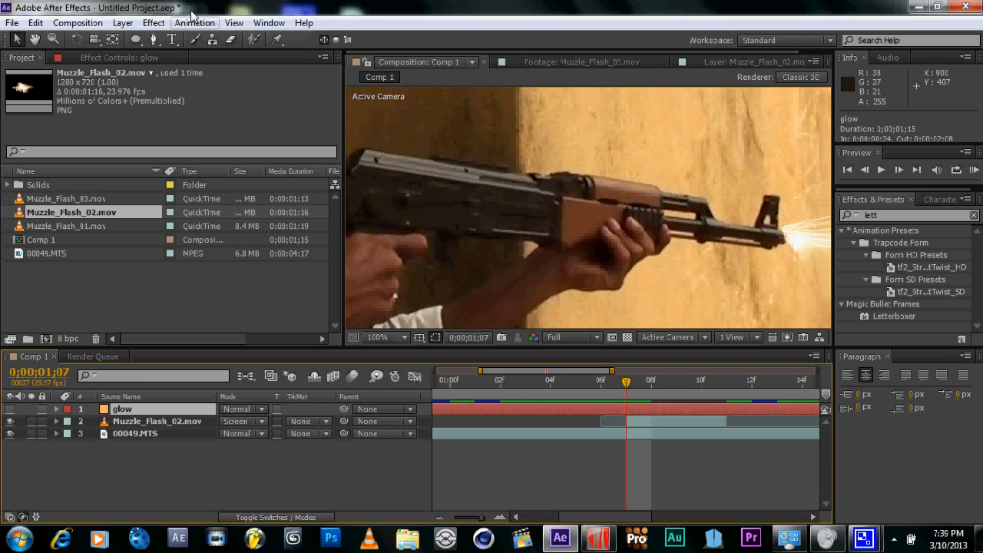
{"action": "left_click", "coordinate": [155, 41]}
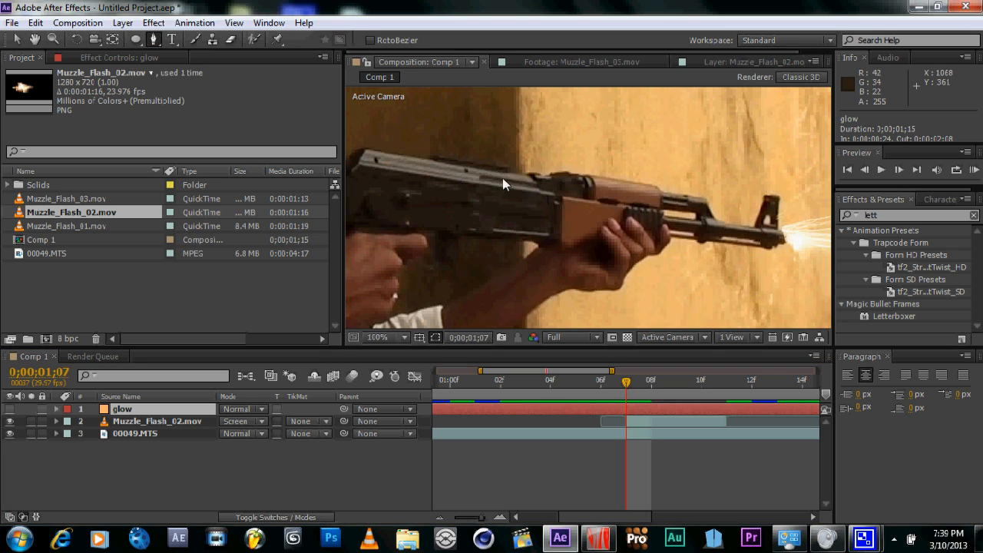
{"action": "left_click", "coordinate": [431, 158]}
{"action": "left_click", "coordinate": [525, 174]}
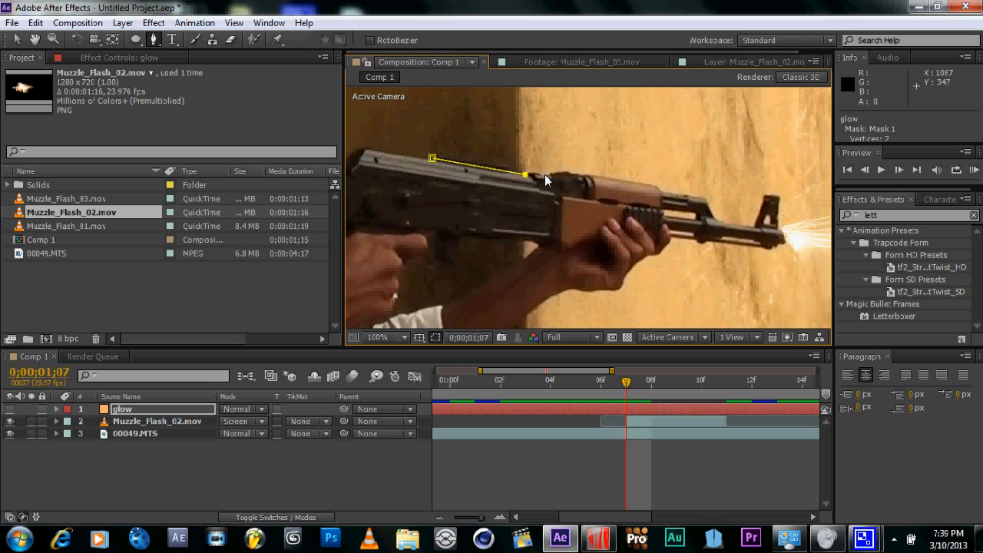
{"action": "left_click", "coordinate": [557, 172]}
{"action": "scroll", "coordinate": [627, 187], "scroll_direction": "up", "scroll_amount": 2}
{"action": "left_click", "coordinate": [593, 197]}
{"action": "left_click", "coordinate": [635, 203]}
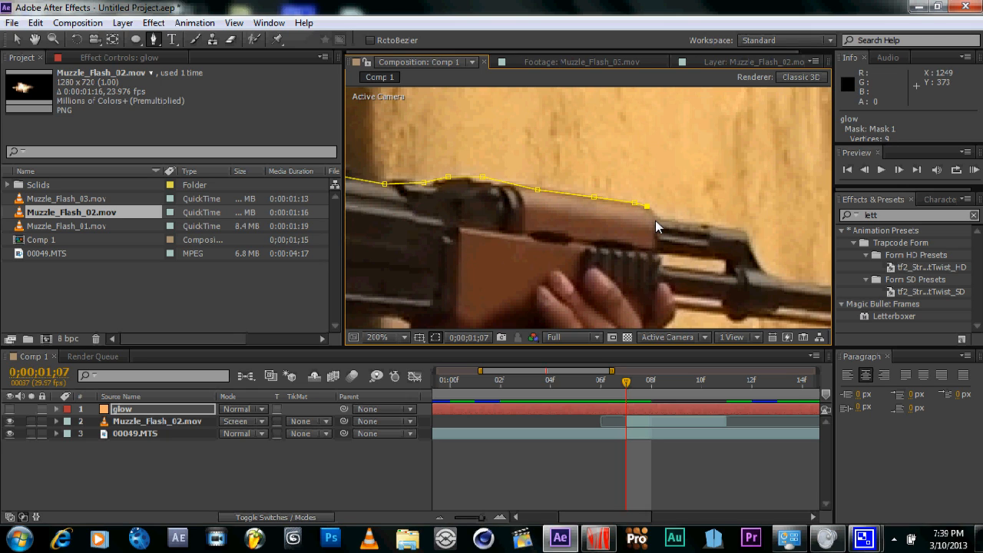
- Continue the glow mask over the front of the gas tube and barrel, around the front sight to the muzzle
{"action": "left_click", "coordinate": [741, 231]}
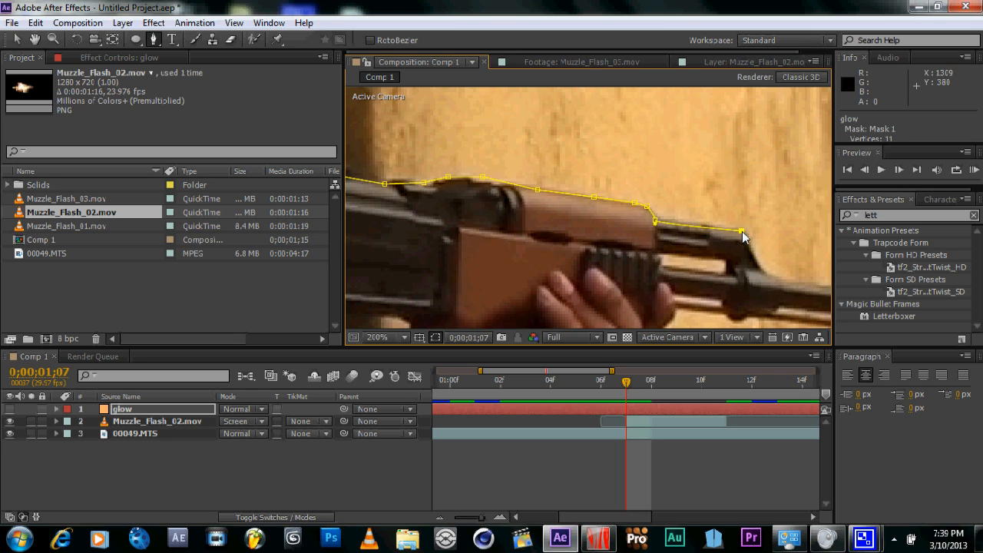
{"action": "left_click", "coordinate": [766, 274]}
{"action": "mouse_move", "coordinate": [766, 273]}
{"action": "left_mouse_down"}
{"action": "mouse_move", "coordinate": [800, 217]}
{"action": "mouse_move", "coordinate": [776, 263]}
{"action": "left_mouse_up"}
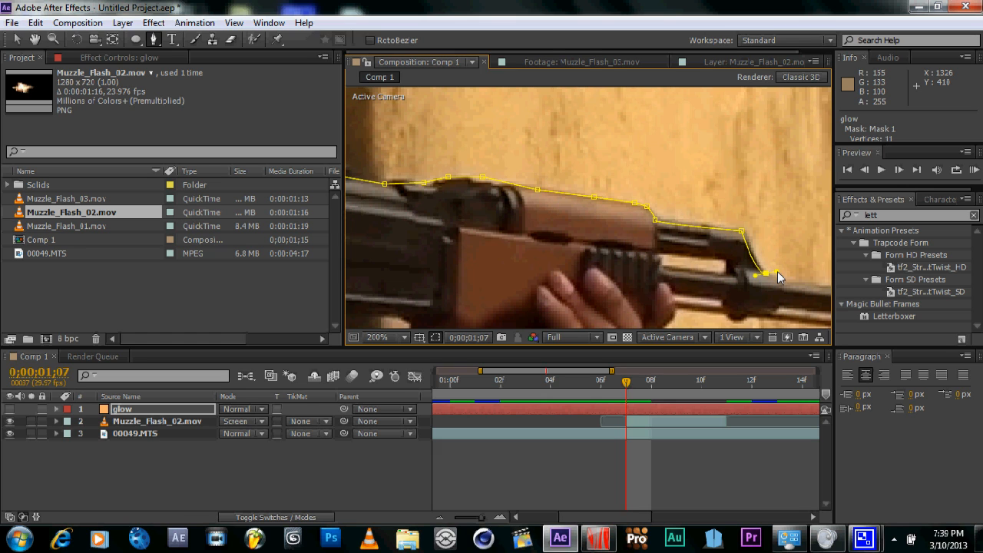
{"action": "left_click_drag", "start_coordinate": [776, 275], "coordinate": [510, 222]}
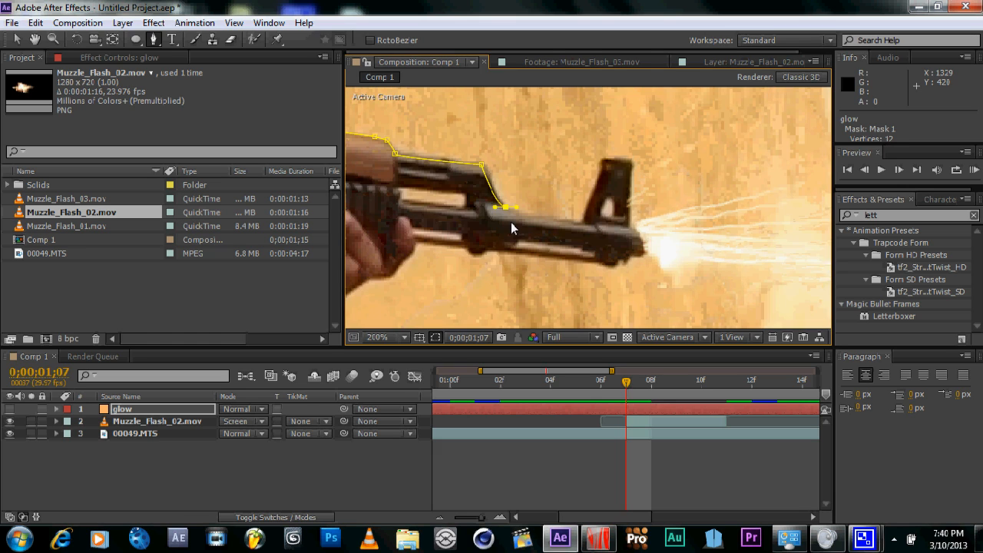
{"action": "left_click", "coordinate": [581, 219]}
{"action": "left_click", "coordinate": [599, 159]}
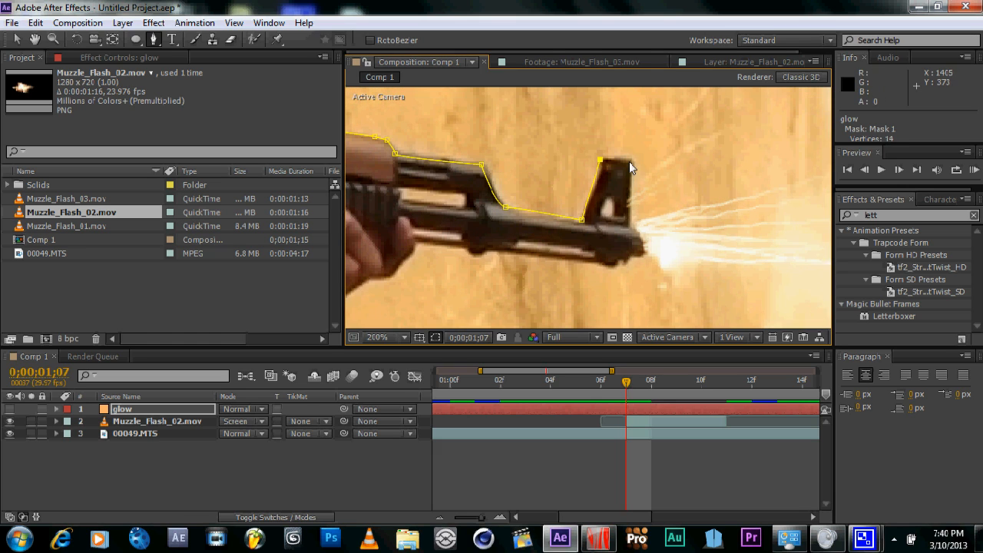
{"action": "left_click", "coordinate": [631, 162]}
{"action": "left_click", "coordinate": [631, 220]}
- Trace the glow mask back along the barrel's underside and around the hand supporting the rifle
{"action": "left_click", "coordinate": [576, 257]}
{"action": "left_click", "coordinate": [494, 255]}
{"action": "left_click", "coordinate": [417, 242]}
{"action": "left_click_drag", "start_coordinate": [435, 255], "coordinate": [681, 205]}
{"action": "left_click", "coordinate": [630, 228]}
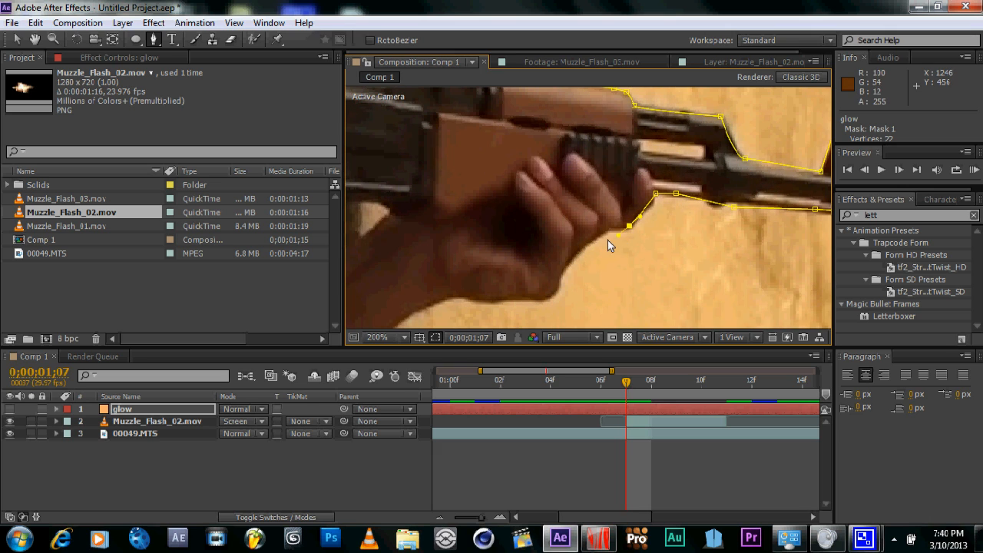
{"action": "left_click_drag", "start_coordinate": [560, 269], "coordinate": [551, 310]}
{"action": "left_click_drag", "start_coordinate": [564, 266], "coordinate": [558, 286]}
{"action": "left_click", "coordinate": [456, 294]}
- Bring the glow mask across the receiver and close it at its starting point
{"action": "left_click_drag", "start_coordinate": [433, 199], "coordinate": [507, 258]}
{"action": "left_click", "coordinate": [478, 247]}
{"action": "left_click", "coordinate": [384, 221]}
{"action": "left_click_drag", "start_coordinate": [402, 194], "coordinate": [544, 254]}
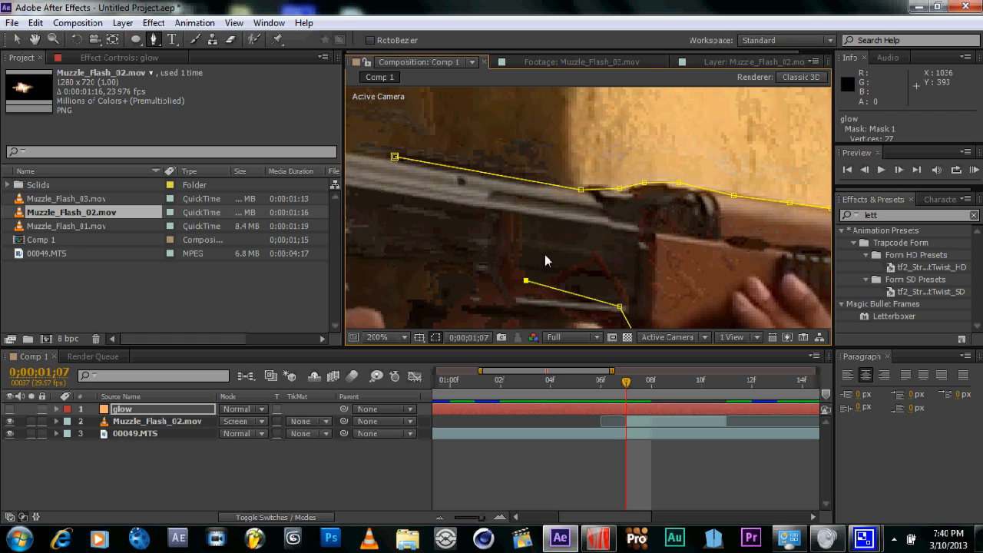
{"action": "left_click", "coordinate": [397, 162]}
{"action": "scroll", "coordinate": [592, 259], "scroll_direction": "down", "scroll_amount": 2}
{"action": "left_click_drag", "start_coordinate": [469, 184], "coordinate": [506, 214]}
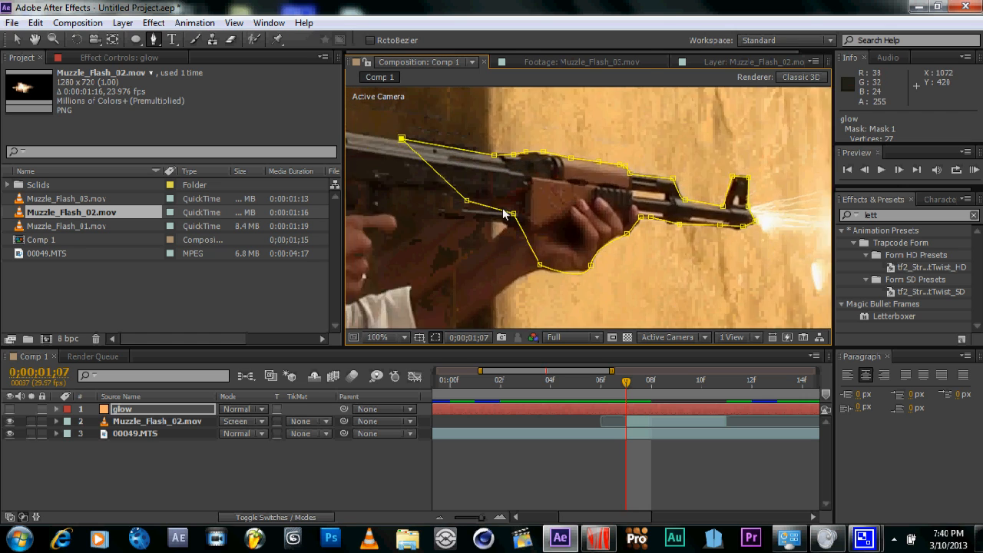
- Show the glow layer again and set its blending mode to Classic Color Dodge
{"action": "left_click", "coordinate": [11, 408]}
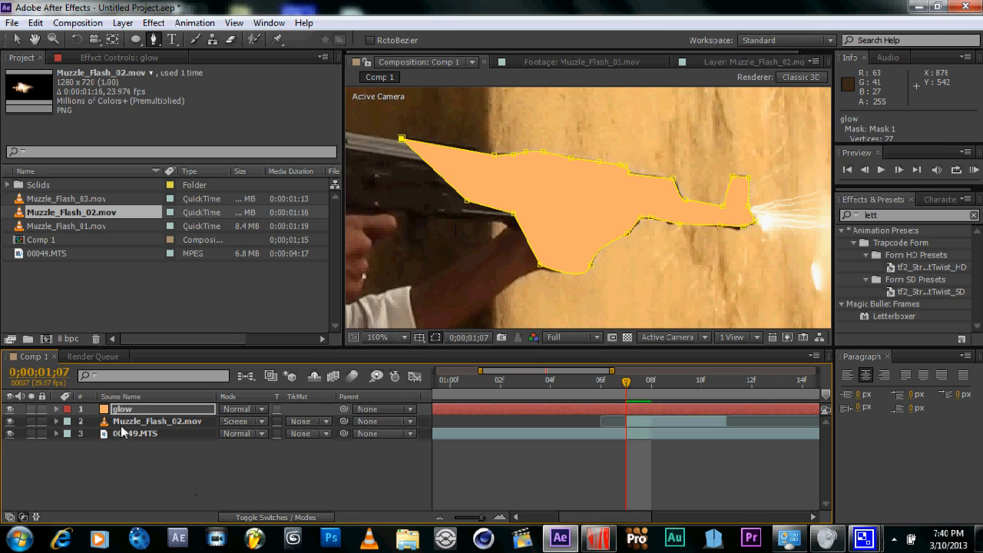
{"action": "left_click", "coordinate": [146, 407]}
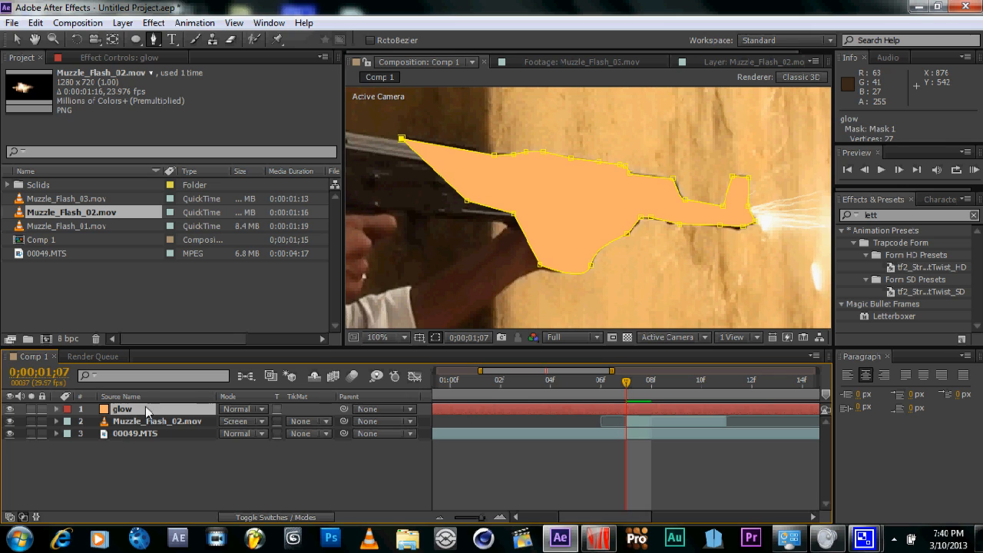
{"action": "left_click", "coordinate": [256, 410]}
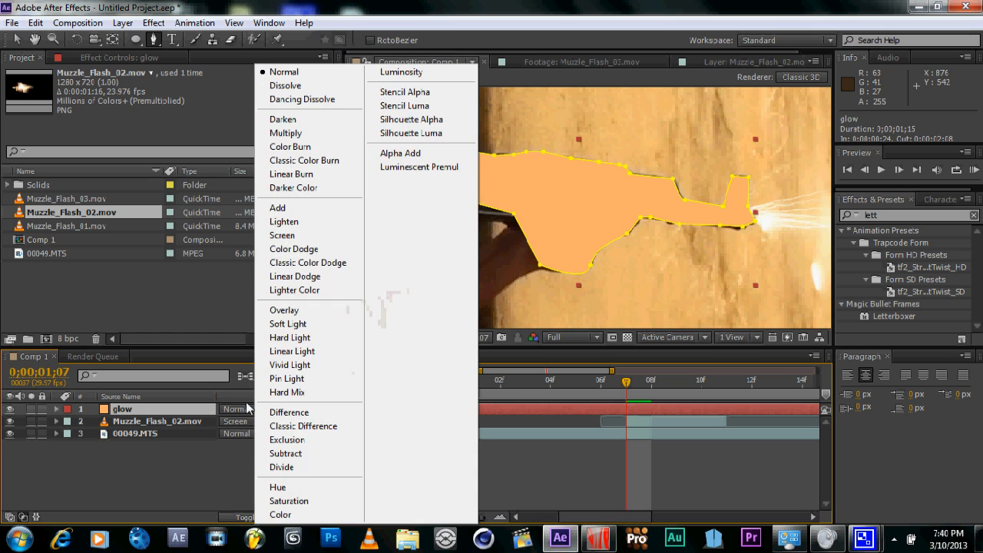
{"action": "left_click", "coordinate": [324, 263]}
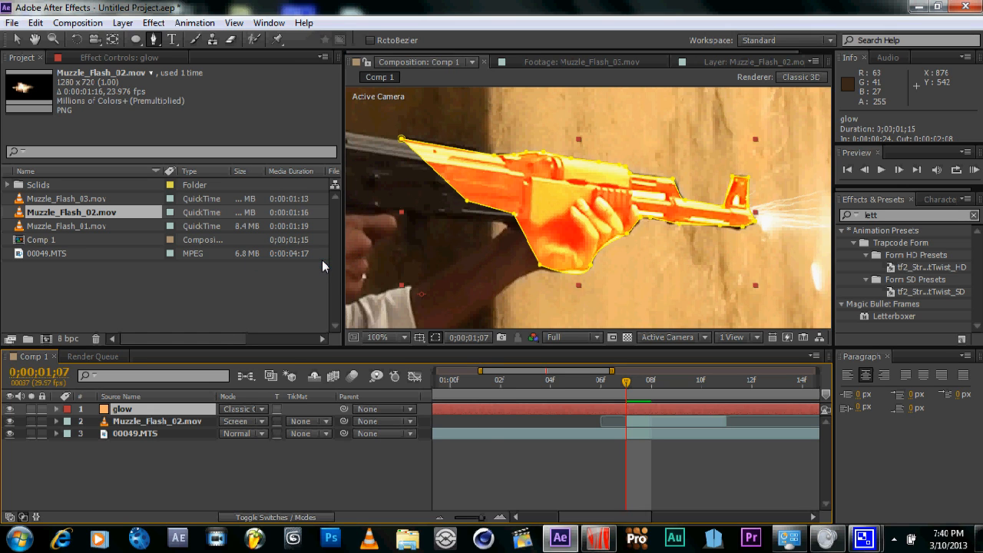
{"action": "left_click", "coordinate": [291, 464]}
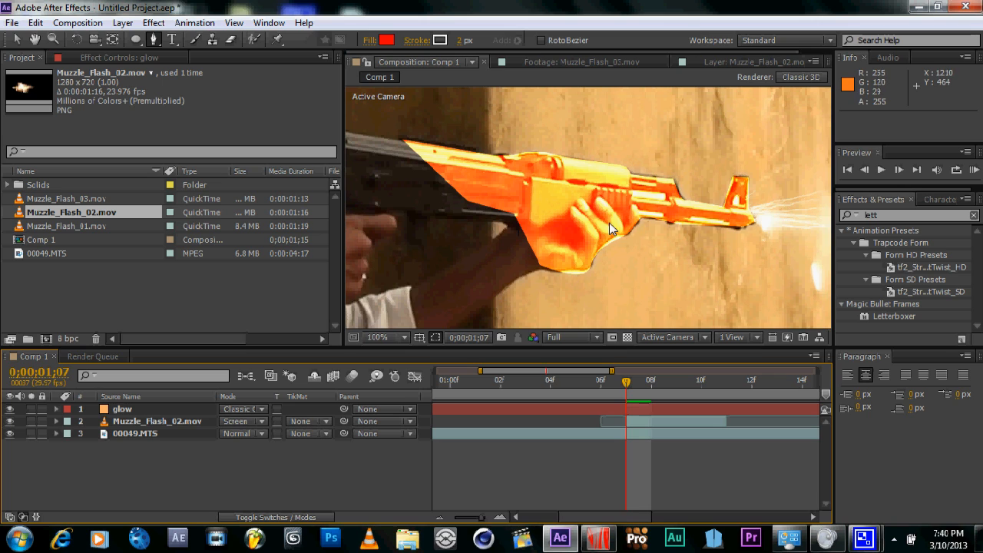
{"action": "left_click", "coordinate": [123, 408]}
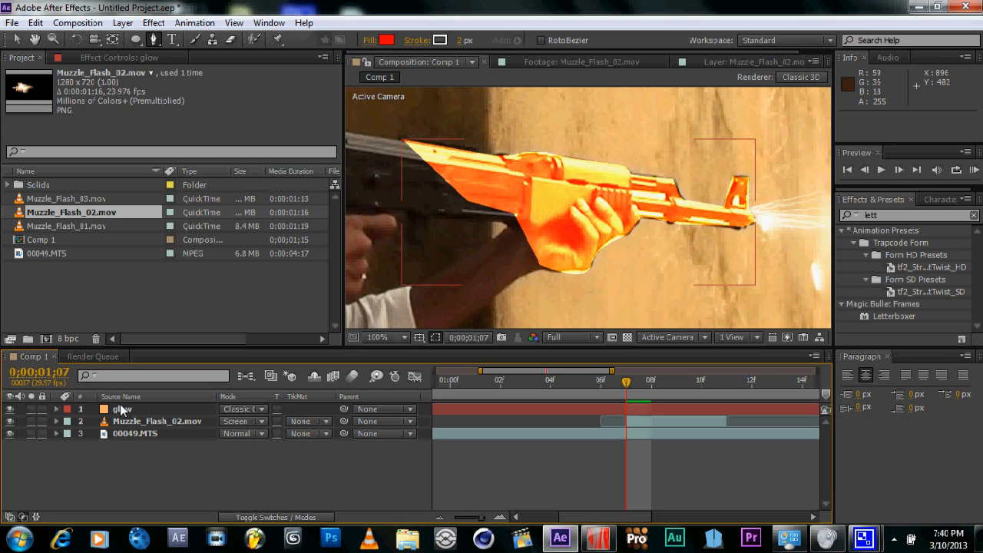
{"action": "left_click", "coordinate": [122, 409]}
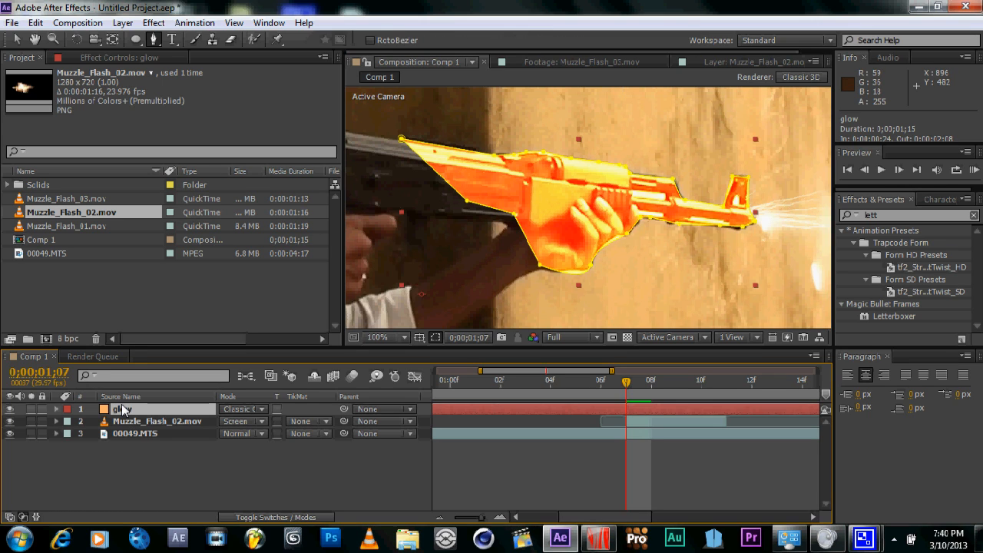
- Reveal the list of masks on the glow layer and select Mask 1
{"action": "left_click", "coordinate": [55, 408]}
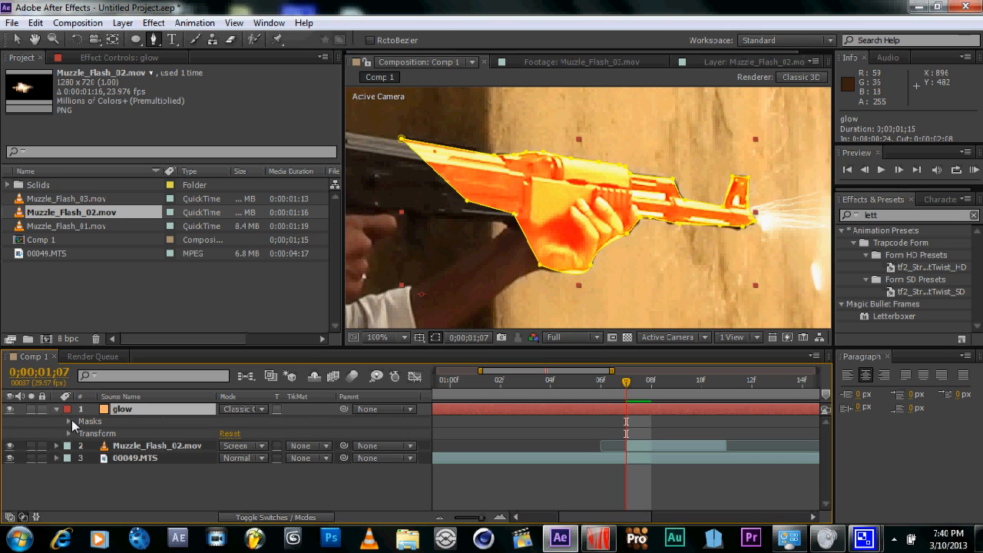
{"action": "left_click", "coordinate": [89, 420]}
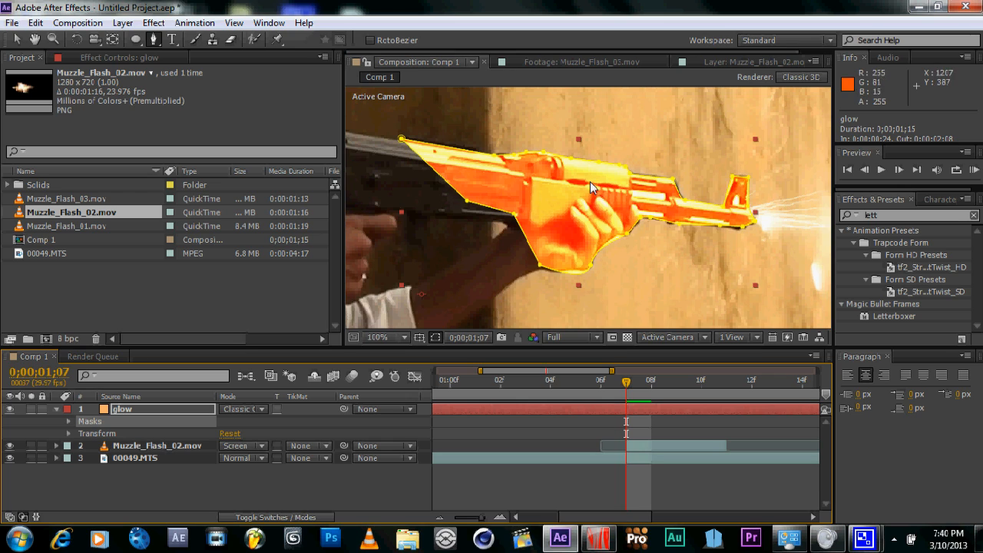
{"action": "left_click", "coordinate": [68, 422]}
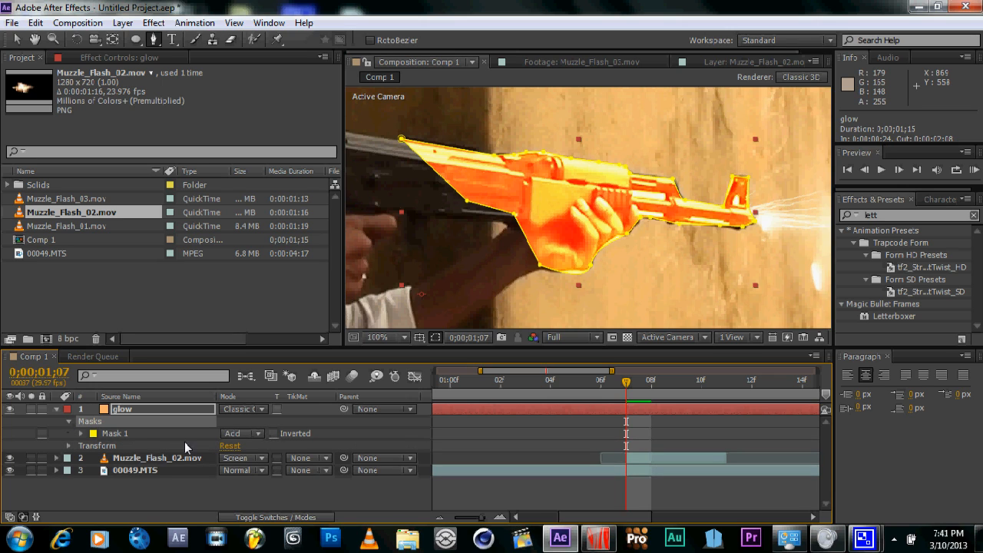
{"action": "left_click", "coordinate": [117, 436]}
- Draw a small five-point second mask on the wall above the rifle and delete it
{"action": "left_click", "coordinate": [646, 109]}
{"action": "left_click", "coordinate": [642, 137]}
{"action": "left_click", "coordinate": [709, 149]}
{"action": "left_click", "coordinate": [727, 129]}
{"action": "left_click", "coordinate": [688, 111]}
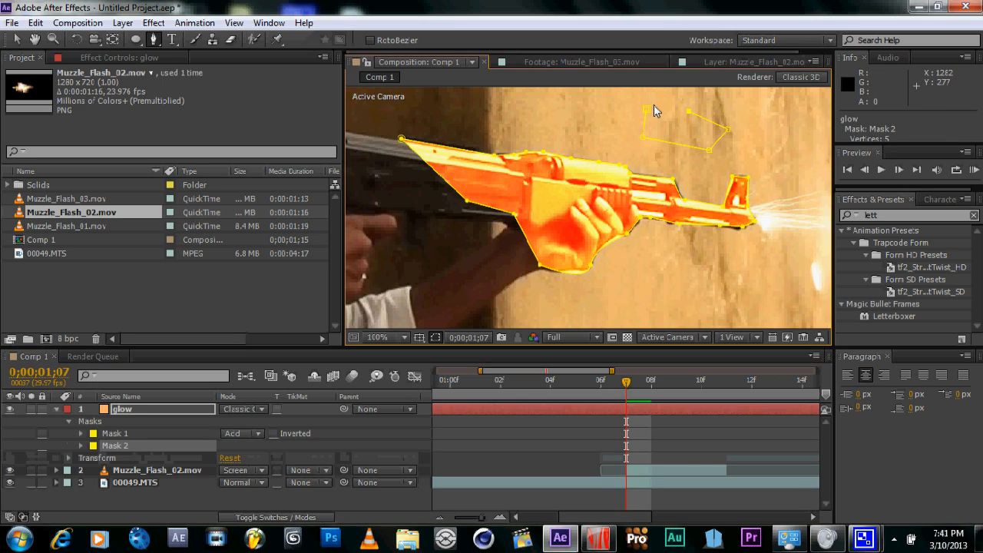
{"action": "left_click", "coordinate": [647, 110]}
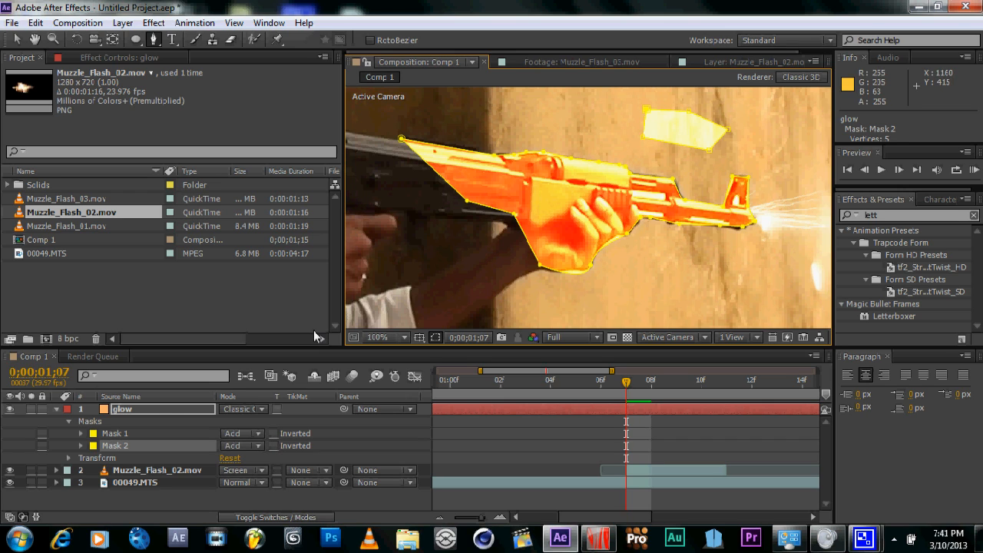
{"action": "left_click", "coordinate": [119, 447]}
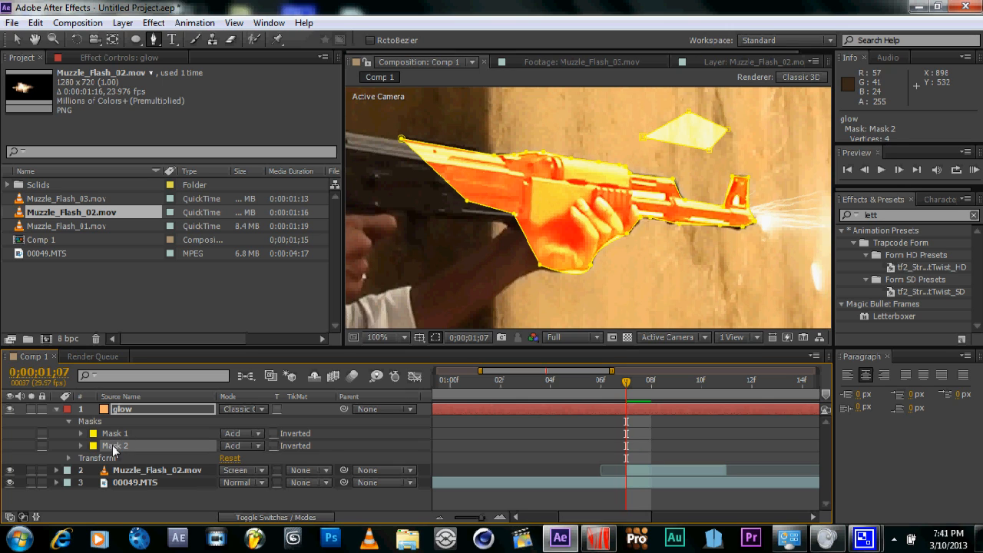
{"action": "key", "text": "Delete"}
- Examine the feather, opacity and expansion properties of Mask 1 on the glow layer
{"action": "left_click", "coordinate": [122, 433]}
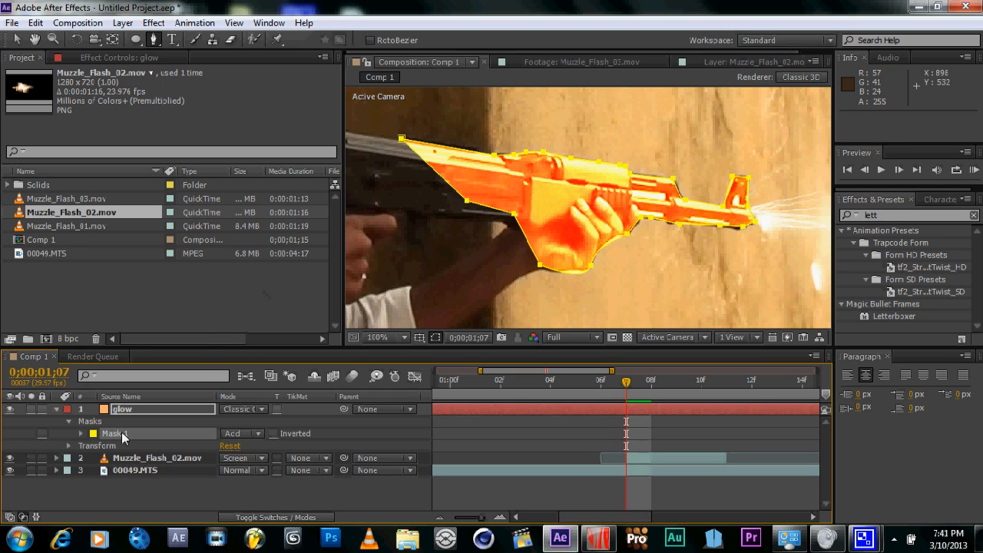
{"action": "left_click", "coordinate": [123, 409]}
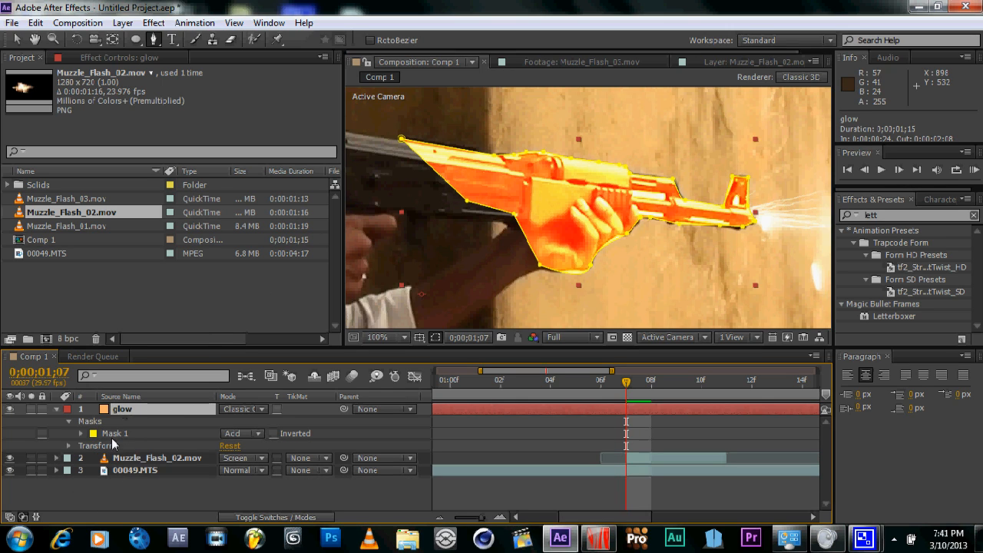
{"action": "left_click", "coordinate": [80, 433]}
{"action": "scroll", "coordinate": [104, 436], "scroll_direction": "down", "scroll_amount": 1}
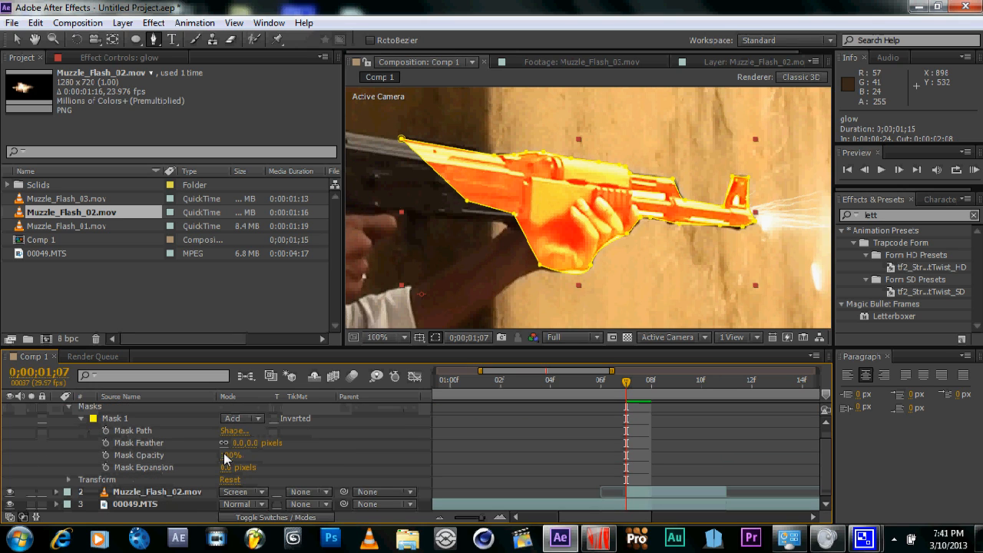
{"action": "left_click", "coordinate": [81, 417]}
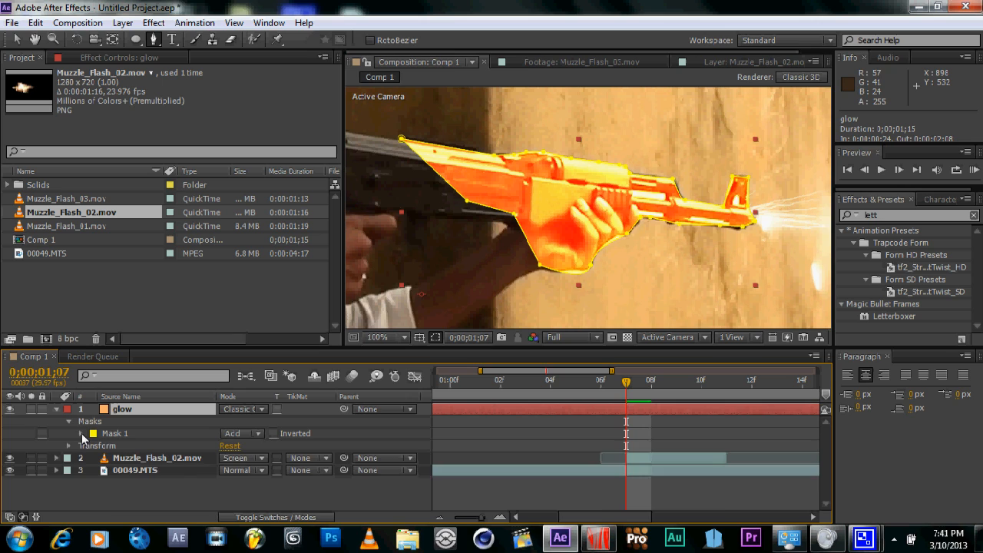
- Set the feather of Mask 1 on the glow layer to 48 pixels
{"action": "left_click", "coordinate": [82, 433]}
{"action": "scroll", "coordinate": [157, 448], "scroll_direction": "down", "scroll_amount": 1}
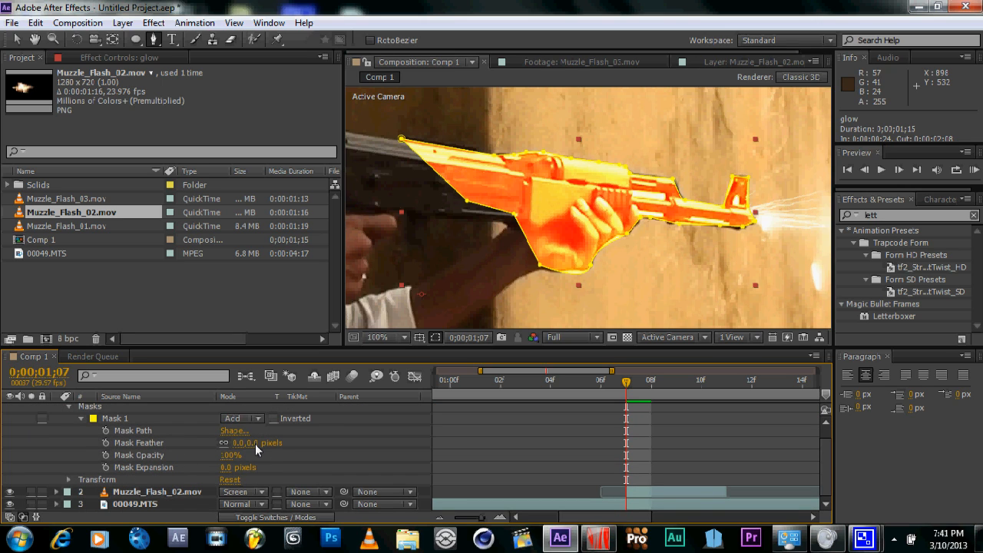
{"action": "left_click_drag", "start_coordinate": [255, 444], "coordinate": [280, 444]}
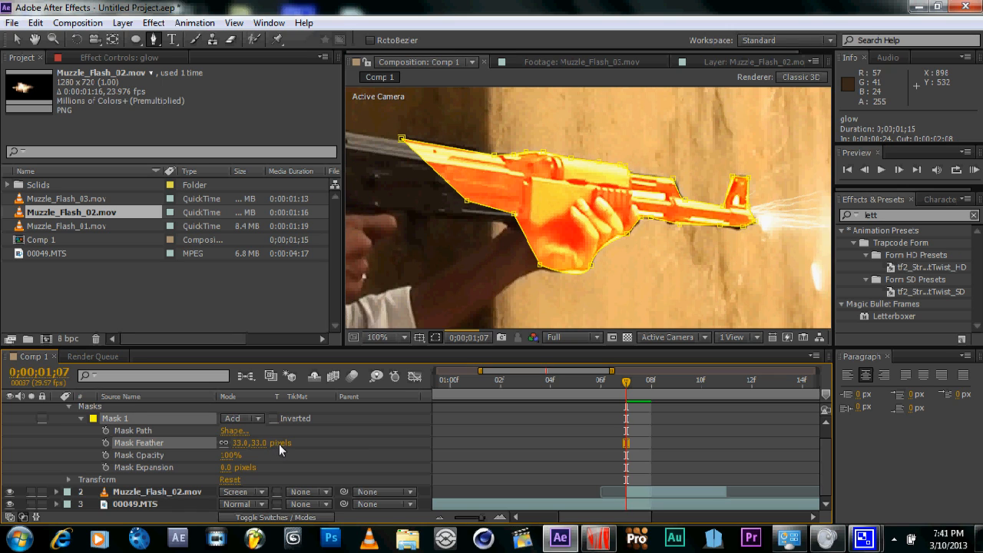
{"action": "left_click", "coordinate": [341, 435]}
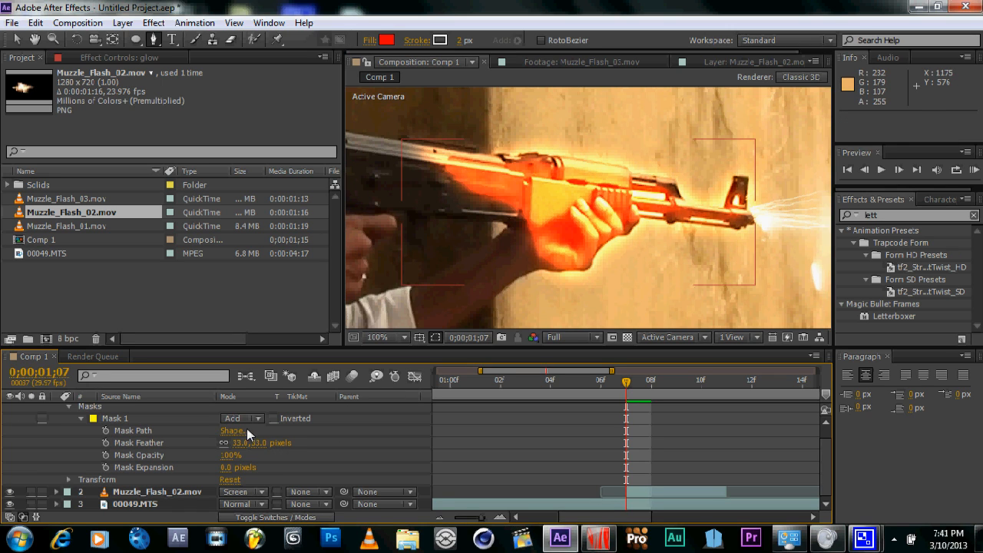
{"action": "left_click_drag", "start_coordinate": [259, 444], "coordinate": [271, 444]}
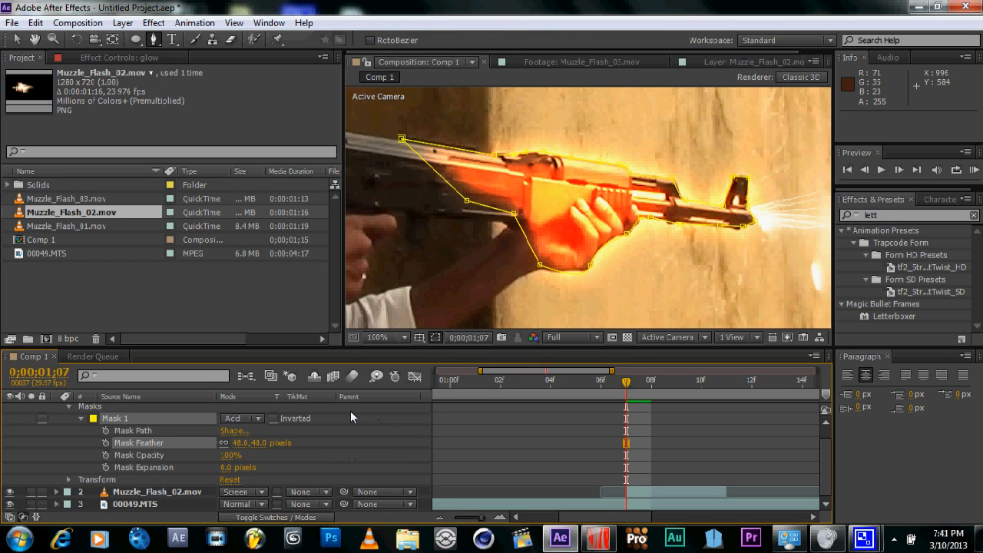
{"action": "left_click", "coordinate": [350, 430]}
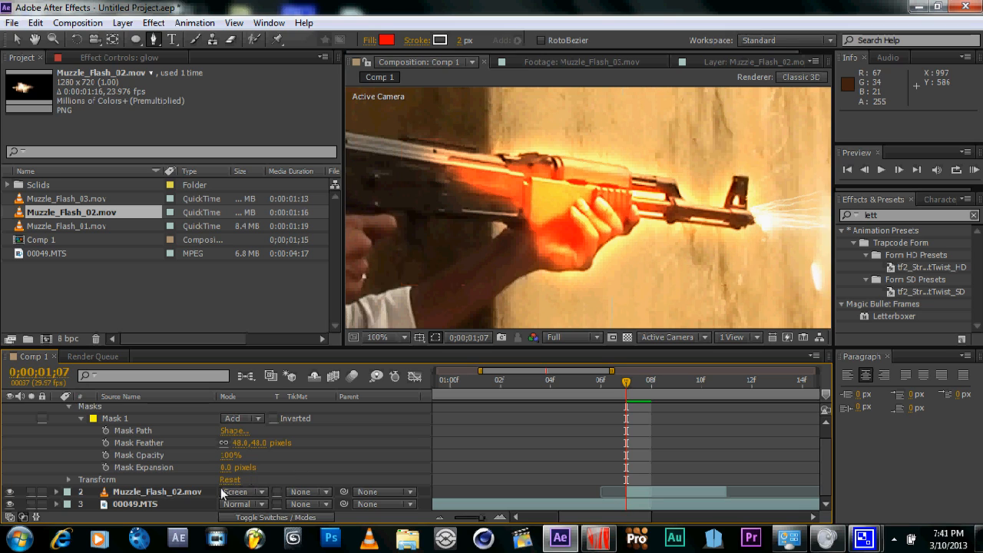
- Set the opacity of Mask 1 to 67% and its expansion to -9 pixels
{"action": "left_click_drag", "start_coordinate": [226, 468], "coordinate": [215, 468]}
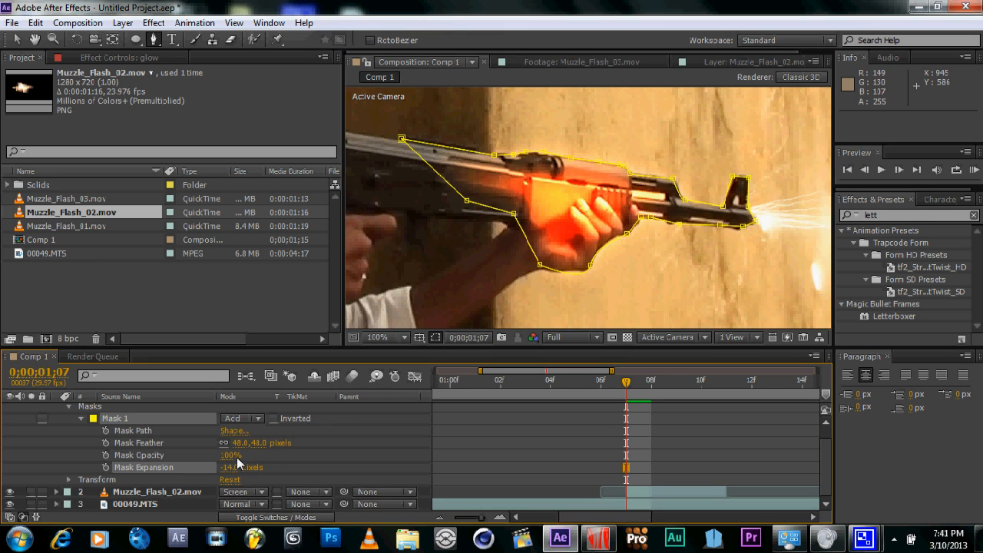
{"action": "left_click_drag", "start_coordinate": [230, 456], "coordinate": [214, 456]}
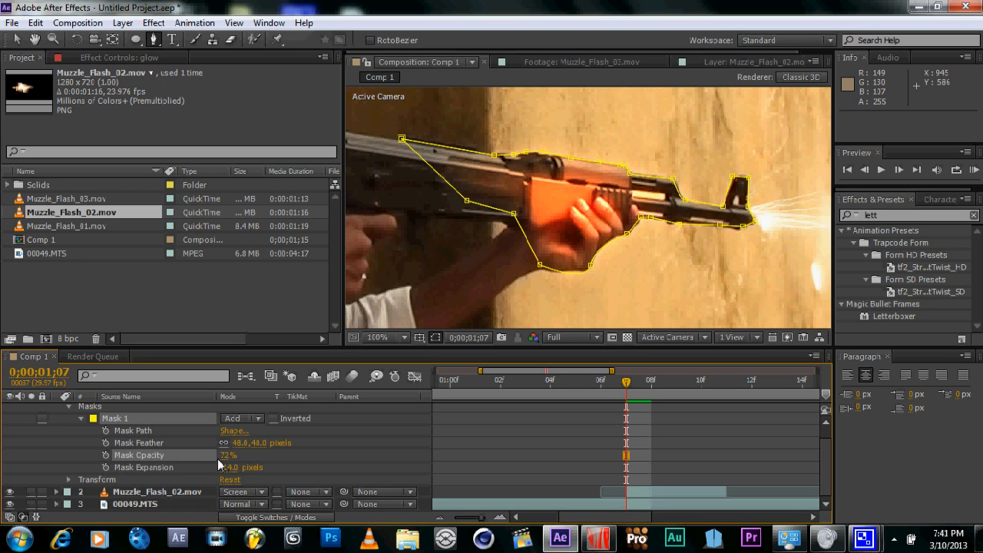
{"action": "left_click_drag", "start_coordinate": [233, 471], "coordinate": [235, 471]}
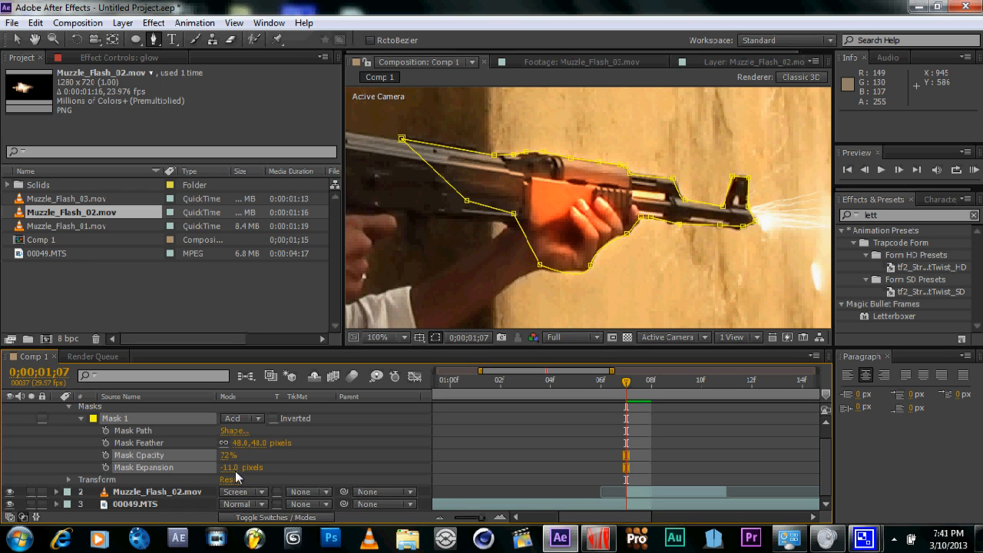
{"action": "left_click", "coordinate": [238, 471]}
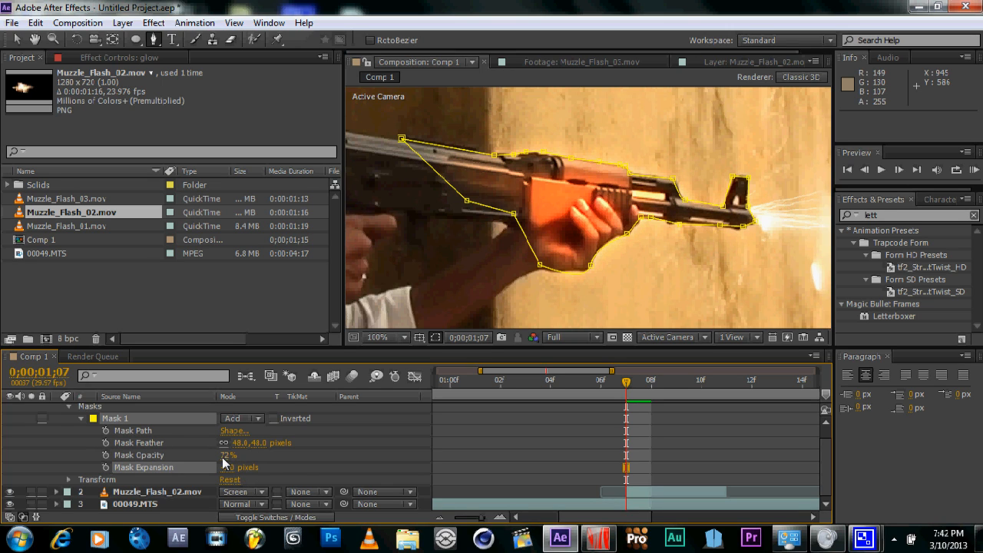
{"action": "left_click_drag", "start_coordinate": [223, 458], "coordinate": [221, 458]}
{"action": "left_click", "coordinate": [221, 459]}
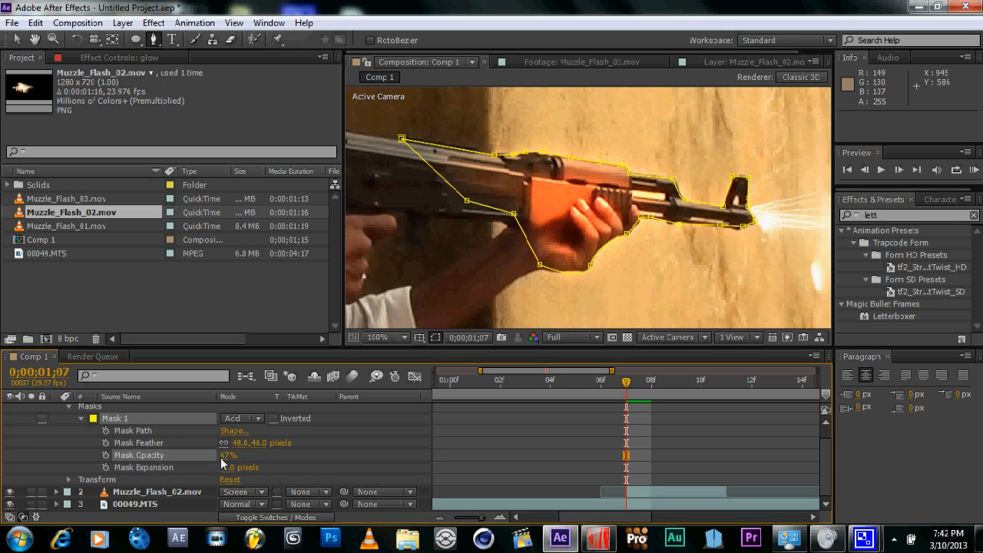
{"action": "key", "text": "F2"}
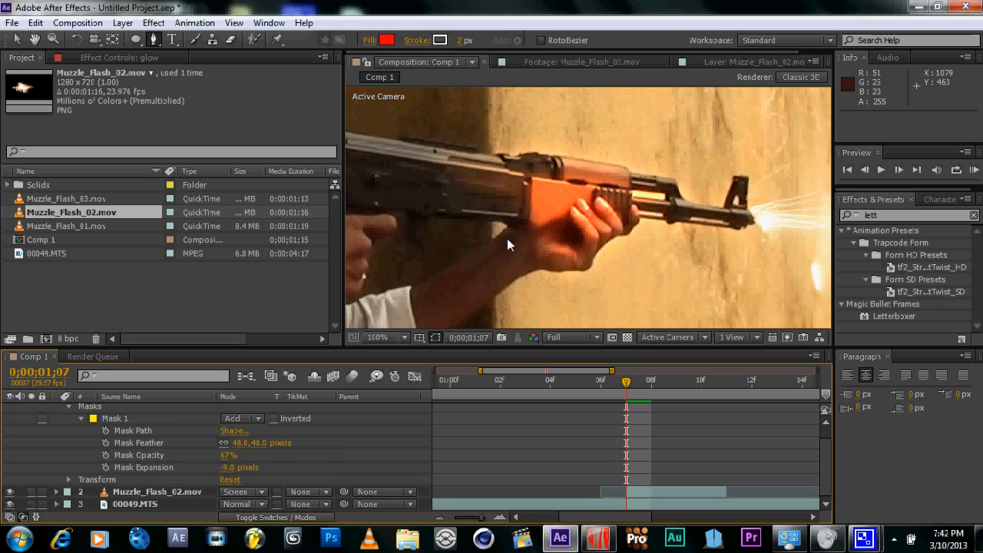
- Compare the shot with the glow layer repeatedly hidden and shown, viewing the whole rifle and muzzle flash
{"action": "scroll", "coordinate": [507, 238], "scroll_direction": "down", "scroll_amount": 2}
{"action": "left_click", "coordinate": [569, 240]}
{"action": "scroll", "coordinate": [47, 455], "scroll_direction": "up", "scroll_amount": 1}
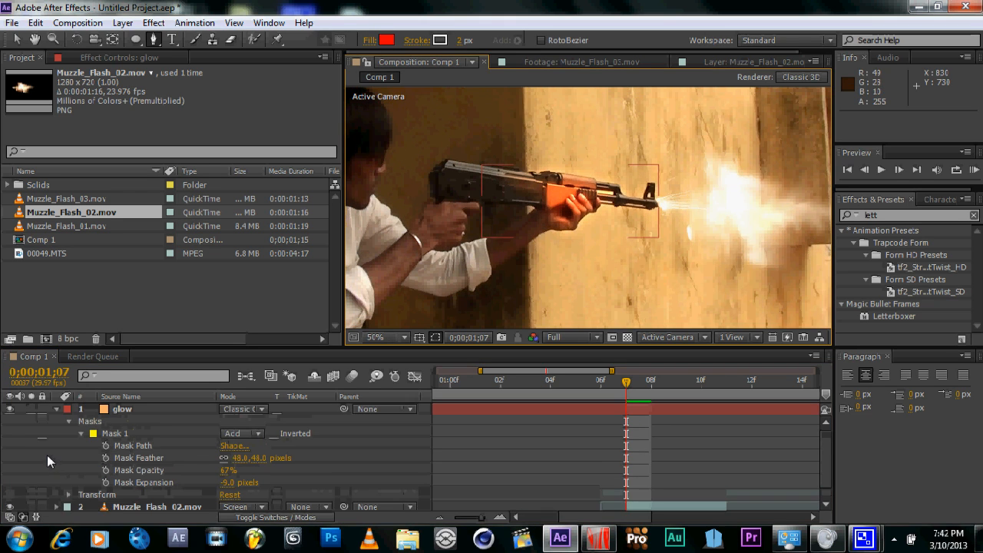
{"action": "left_click", "coordinate": [10, 413]}
{"action": "left_click", "coordinate": [10, 413]}
{"action": "left_click", "coordinate": [10, 413]}
{"action": "left_click", "coordinate": [10, 413]}
{"action": "left_click", "coordinate": [10, 413]}
{"action": "left_click", "coordinate": [10, 413]}
{"action": "left_click", "coordinate": [10, 413]}
{"action": "left_click", "coordinate": [10, 413]}
{"action": "left_click", "coordinate": [10, 413]}
{"action": "left_click", "coordinate": [10, 413]}
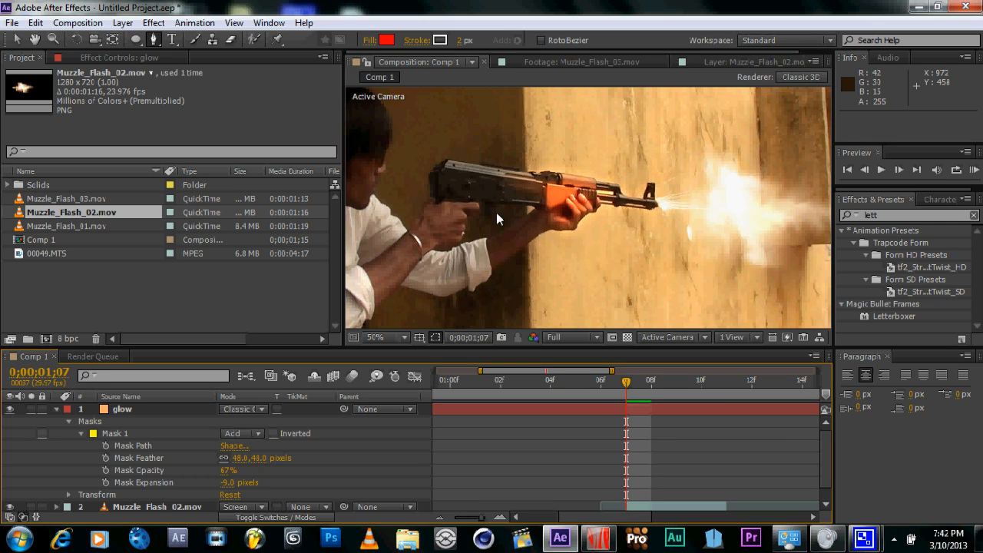
- Draw an eight-point closed mask over the shooter's hair and face on the glow layer
{"action": "left_click_drag", "start_coordinate": [496, 212], "coordinate": [583, 261]}
{"action": "left_click", "coordinate": [123, 409]}
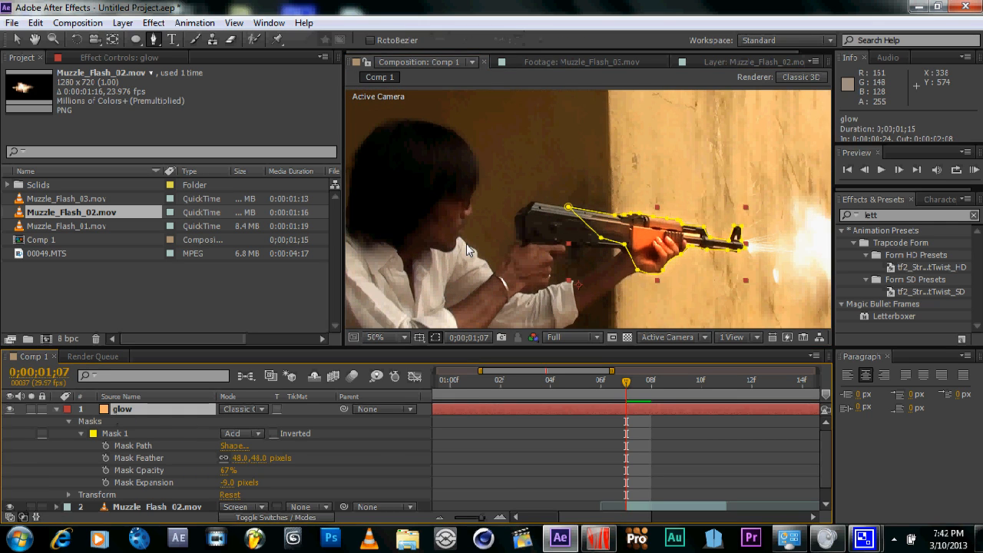
{"action": "left_click", "coordinate": [430, 147]}
{"action": "left_click", "coordinate": [375, 196]}
{"action": "left_click", "coordinate": [394, 234]}
{"action": "left_click", "coordinate": [425, 267]}
{"action": "left_click", "coordinate": [458, 254]}
{"action": "left_click", "coordinate": [459, 233]}
{"action": "left_click", "coordinate": [450, 188]}
{"action": "left_click", "coordinate": [460, 144]}
{"action": "left_click", "coordinate": [431, 146]}
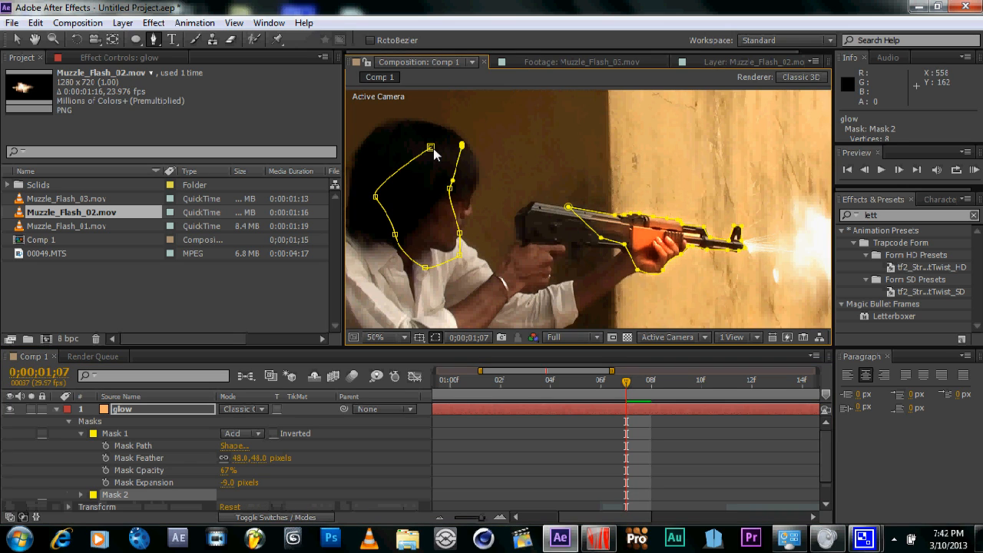
- Set Mask 2 to a feather of 67 pixels, an opacity of 59% and an expansion of -6 pixels
{"action": "left_click", "coordinate": [77, 494]}
{"action": "scroll", "coordinate": [86, 484], "scroll_direction": "down", "scroll_amount": 1}
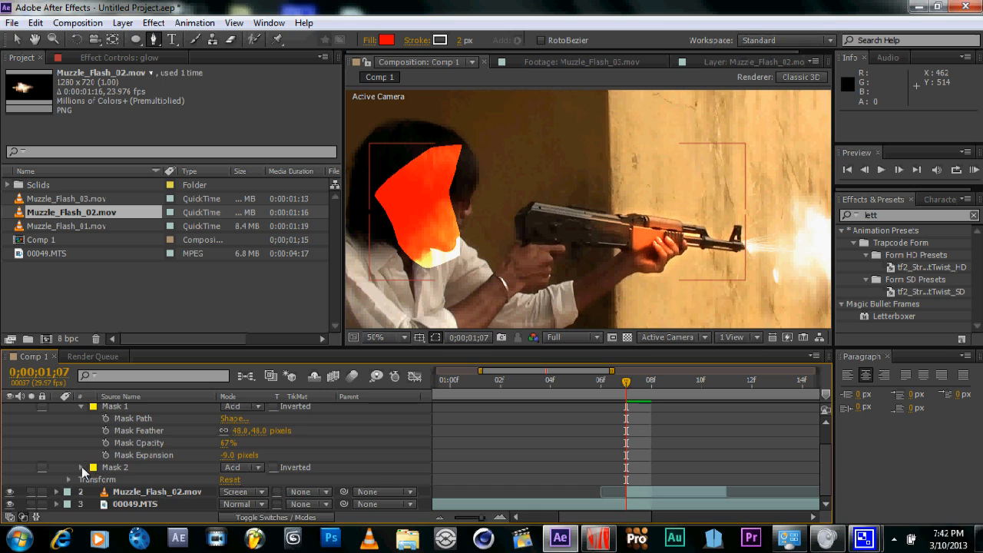
{"action": "left_click", "coordinate": [81, 467]}
{"action": "left_click_drag", "start_coordinate": [253, 478], "coordinate": [300, 478]}
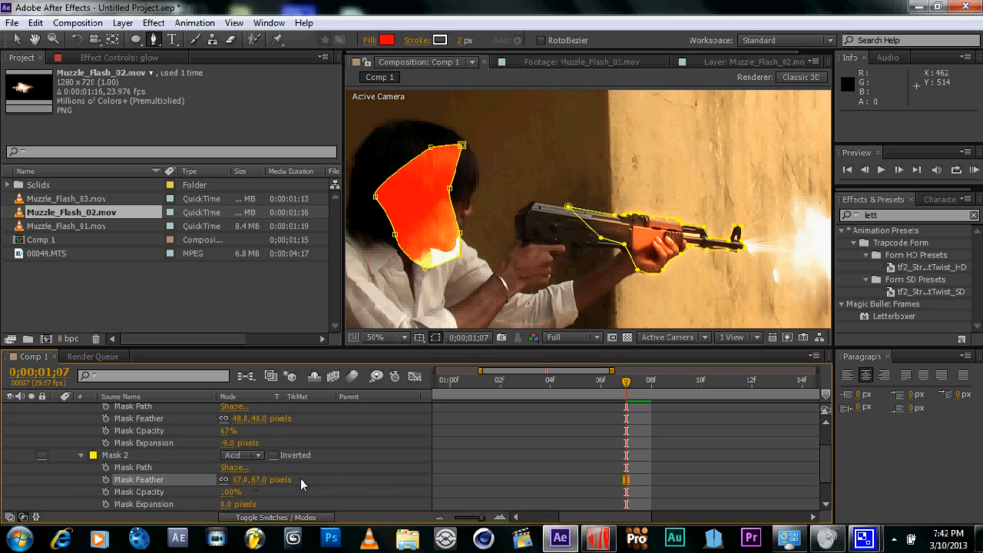
{"action": "left_click_drag", "start_coordinate": [231, 492], "coordinate": [206, 495]}
{"action": "left_click", "coordinate": [203, 494]}
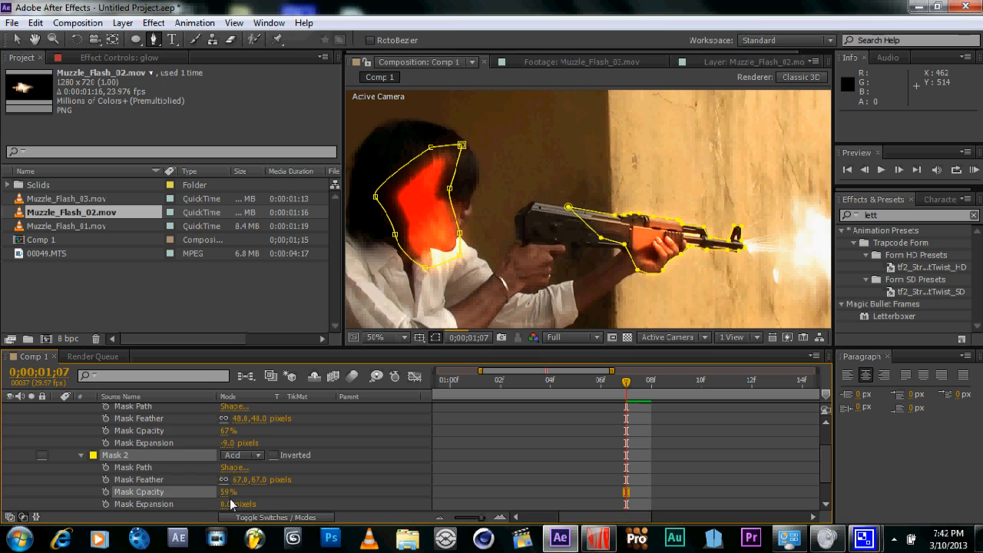
{"action": "mouse_move", "coordinate": [247, 502]}
{"action": "left_mouse_down"}
{"action": "mouse_move", "coordinate": [225, 504]}
{"action": "mouse_move", "coordinate": [225, 512]}
{"action": "left_mouse_up"}
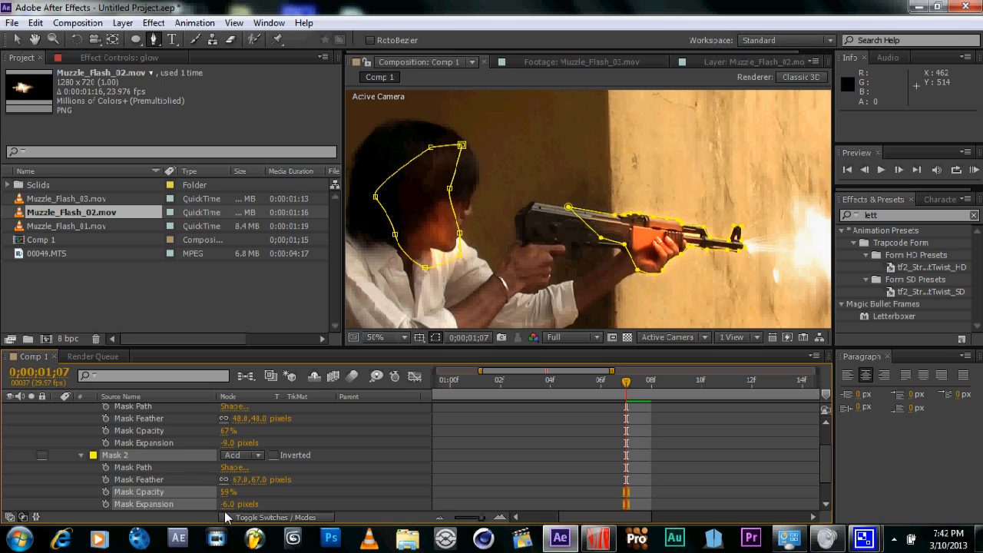
{"action": "left_click", "coordinate": [272, 476]}
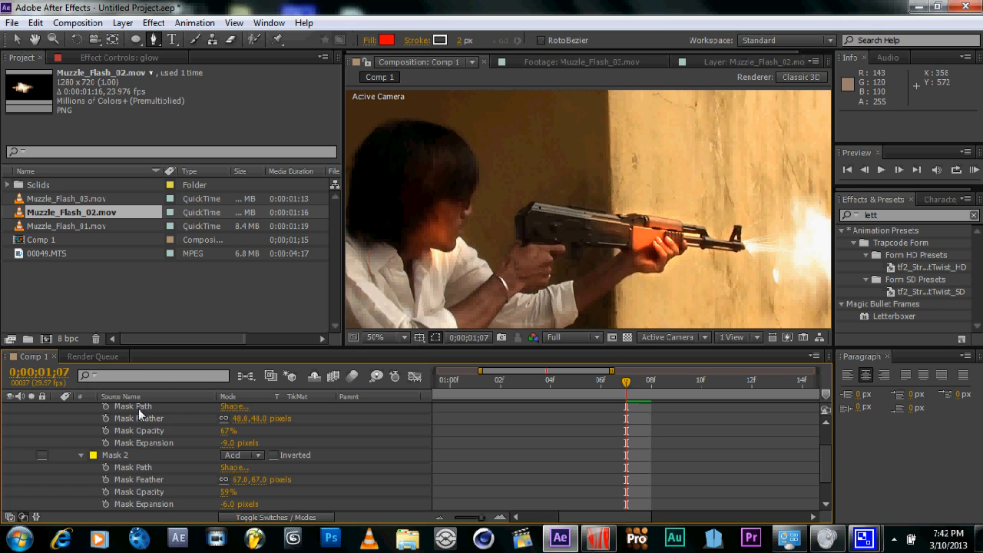
- Compare the face with the glow hidden and shown, and delete Mask 2 from the glow layer
{"action": "scroll", "coordinate": [468, 250], "scroll_direction": "up", "scroll_amount": 2}
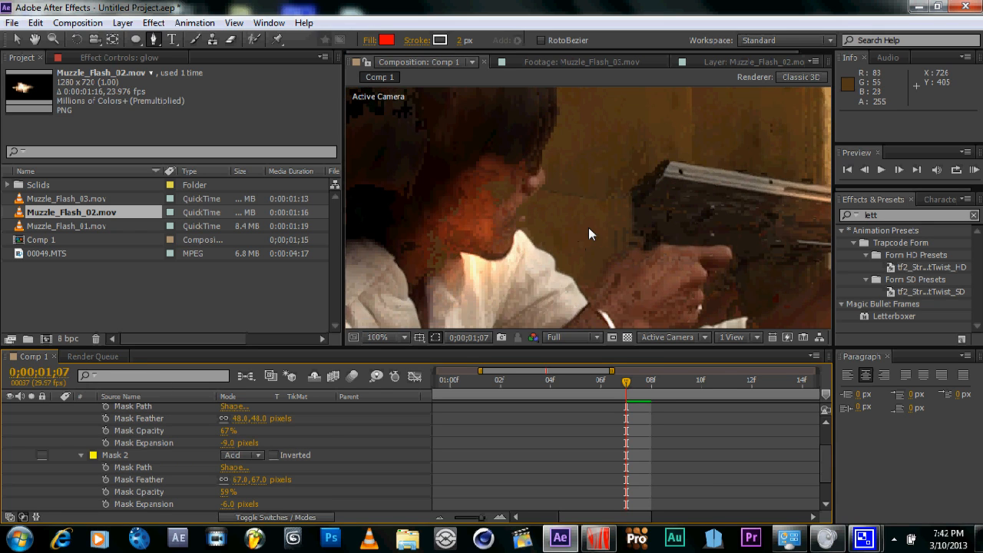
{"action": "scroll", "coordinate": [588, 227], "scroll_direction": "down", "scroll_amount": 2}
{"action": "scroll", "coordinate": [62, 430], "scroll_direction": "up", "scroll_amount": 3}
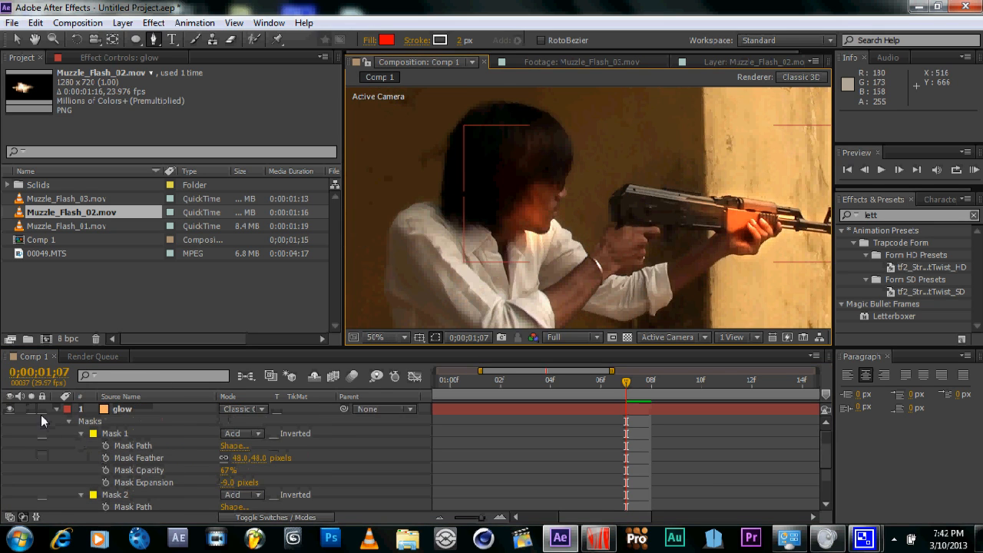
{"action": "left_click", "coordinate": [10, 408]}
{"action": "left_click", "coordinate": [9, 409]}
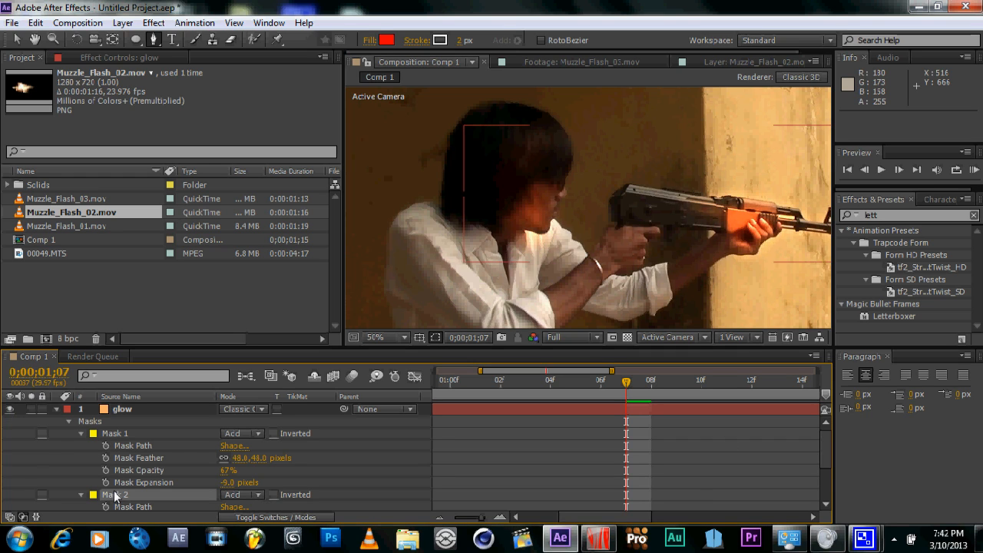
{"action": "left_click", "coordinate": [113, 492]}
{"action": "key", "text": "Delete"}
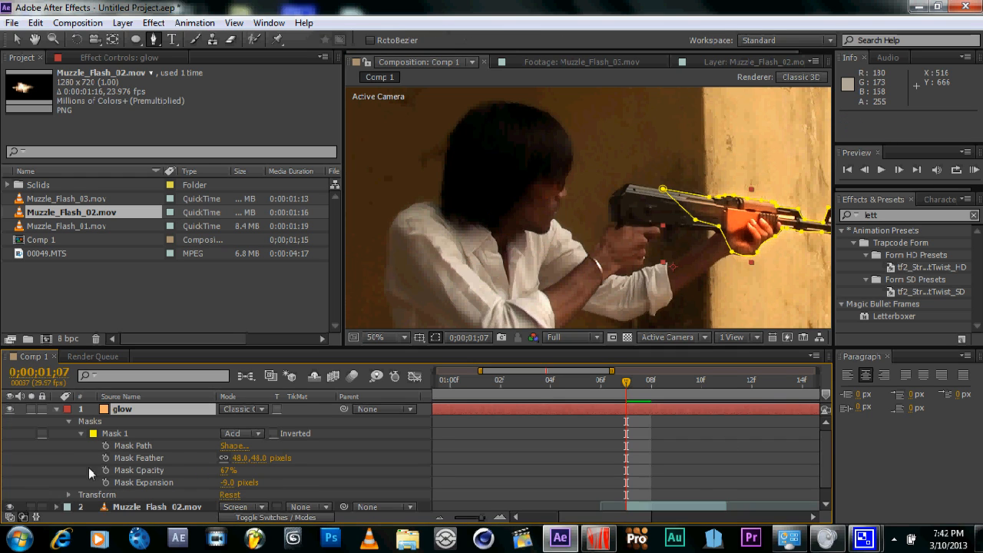
- Collapse the glow layer's properties and create a solid layer coloured black (000000) above it
{"action": "left_click", "coordinate": [56, 408]}
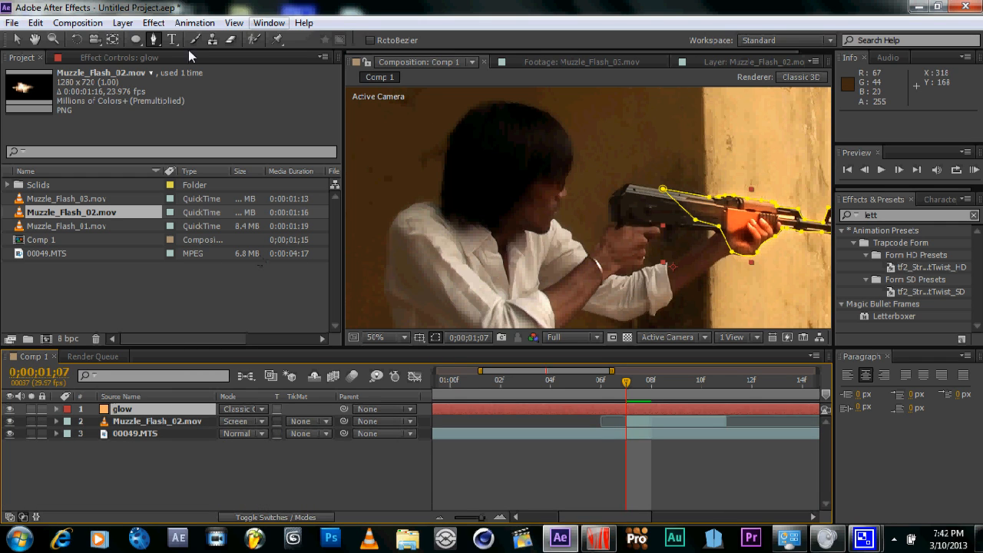
{"action": "left_click", "coordinate": [287, 464]}
{"action": "scroll", "coordinate": [637, 212], "scroll_direction": "down", "scroll_amount": 2}
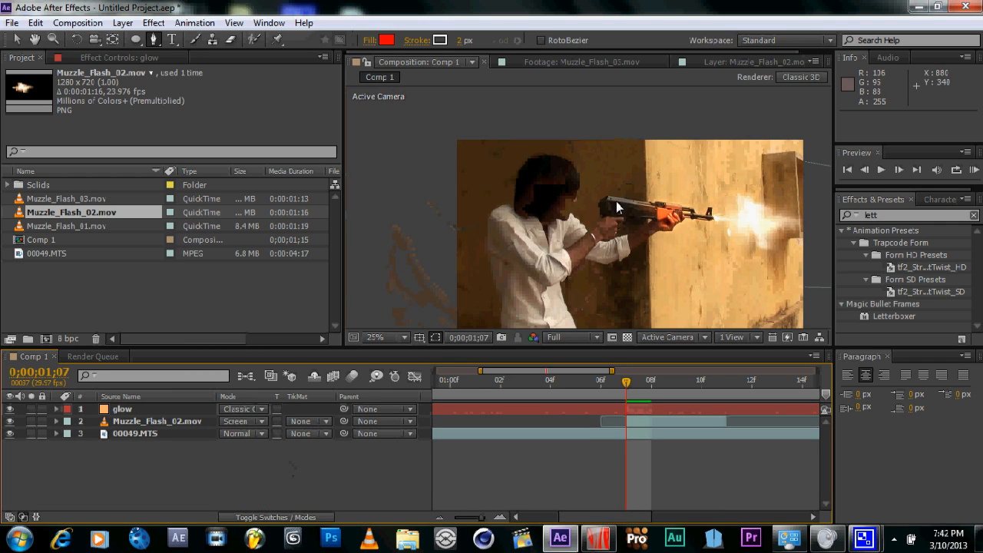
{"action": "scroll", "coordinate": [687, 184], "scroll_direction": "up", "scroll_amount": 2}
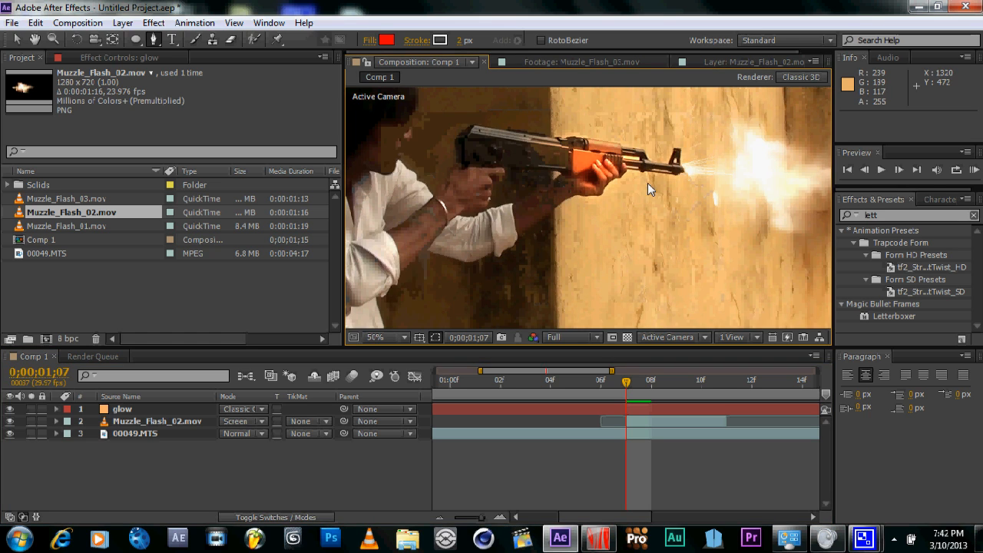
{"action": "left_click", "coordinate": [123, 23]}
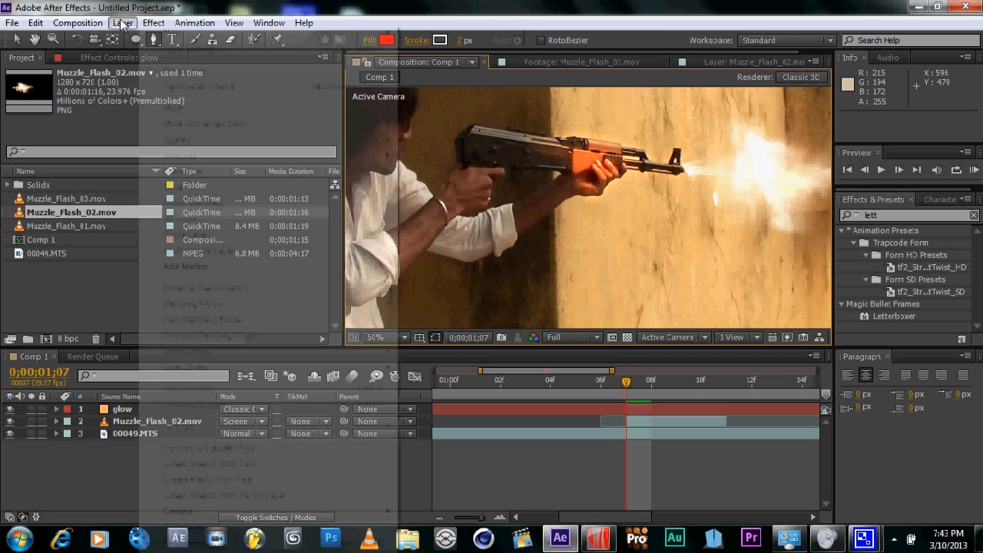
{"action": "mouse_move", "coordinate": [173, 33]}
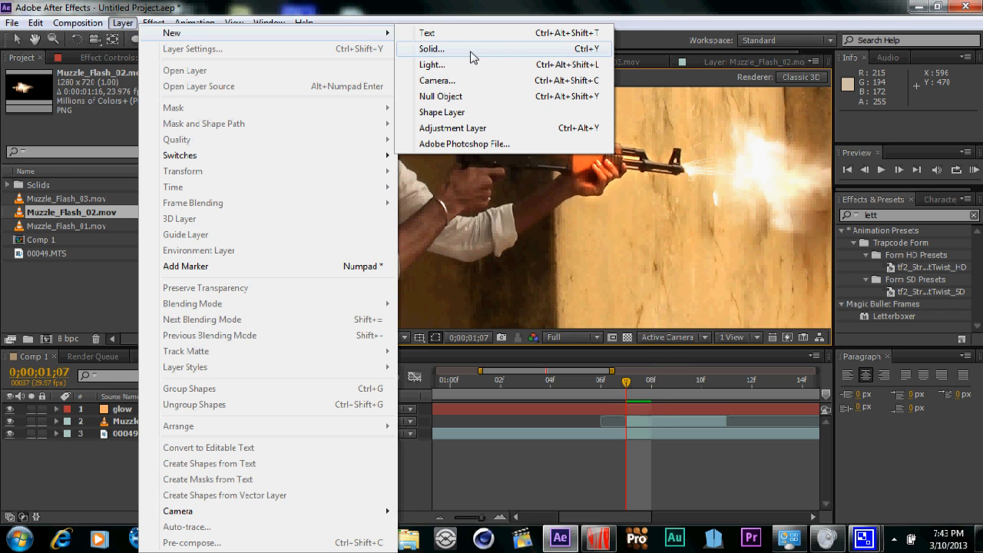
{"action": "left_click", "coordinate": [471, 52]}
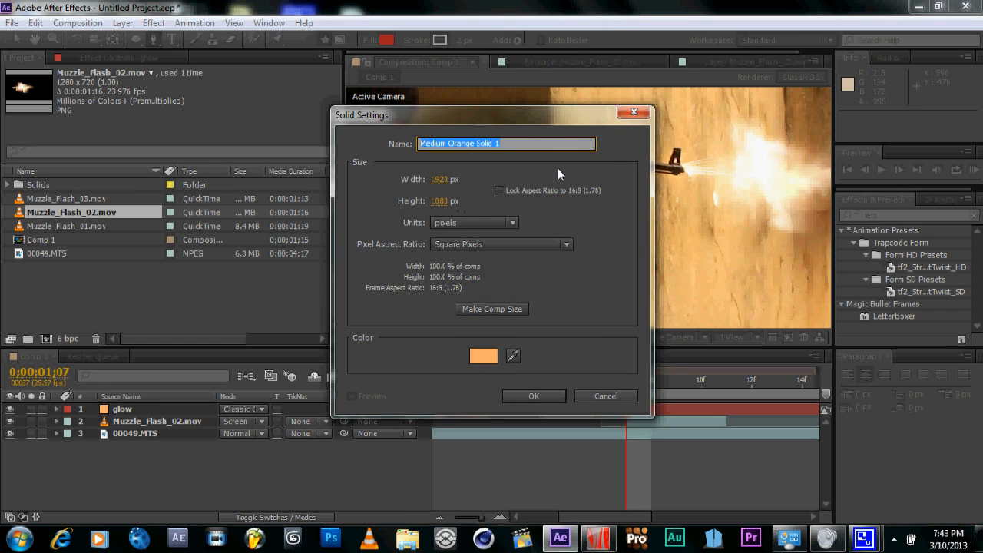
{"action": "left_click", "coordinate": [482, 357]}
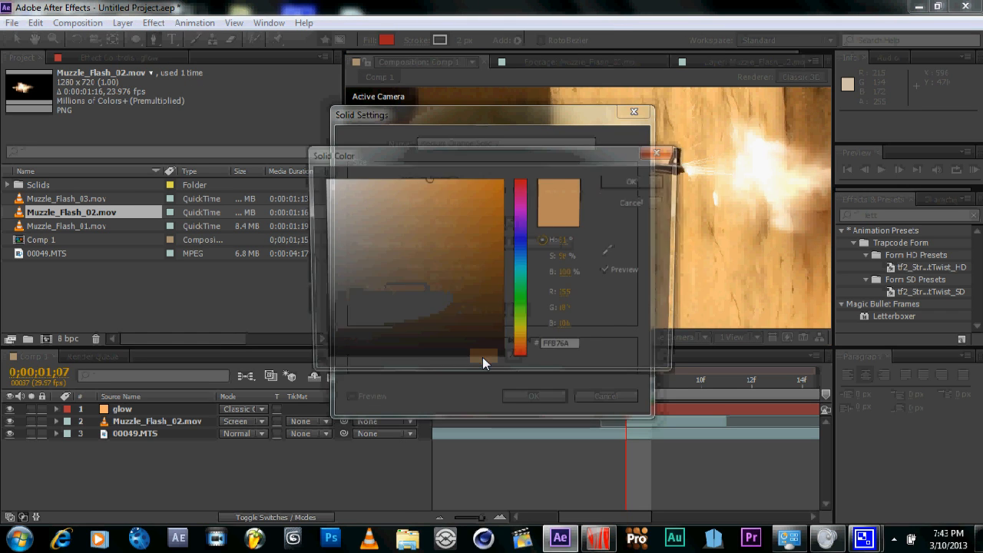
{"action": "left_click_drag", "start_coordinate": [460, 311], "coordinate": [257, 412]}
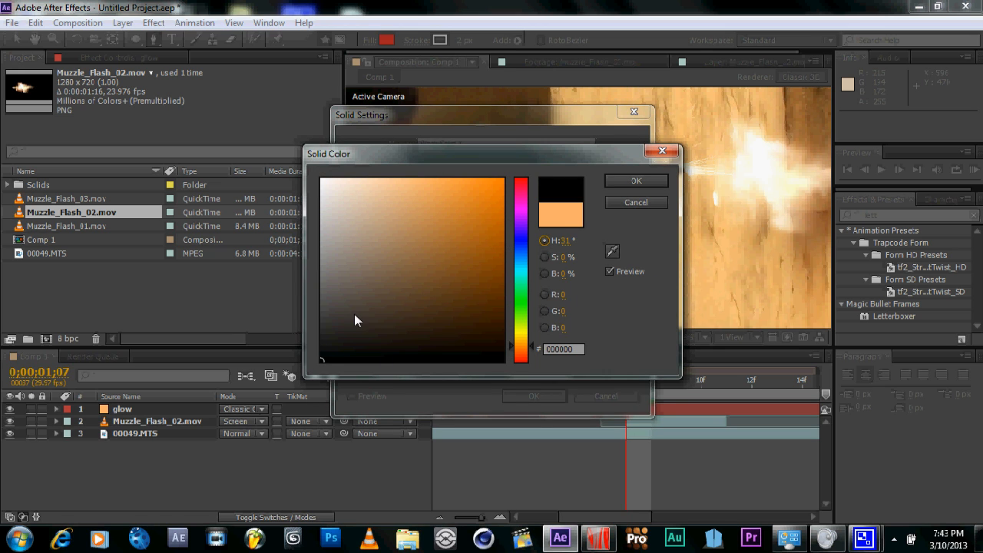
{"action": "left_click", "coordinate": [614, 184]}
{"action": "left_click", "coordinate": [535, 400]}
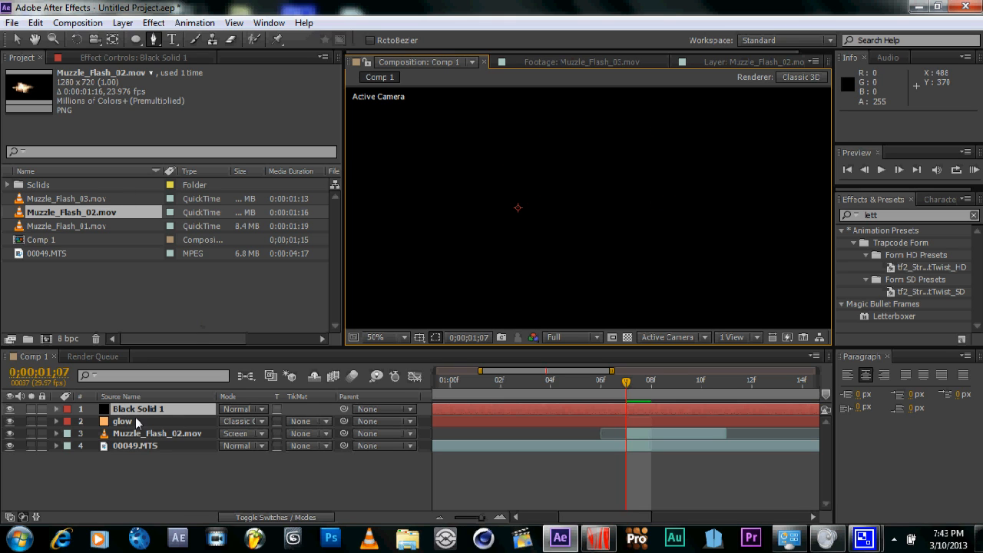
- Apply the Video Copilot Optical Flares effect to the black solid layer
{"action": "left_click", "coordinate": [159, 25]}
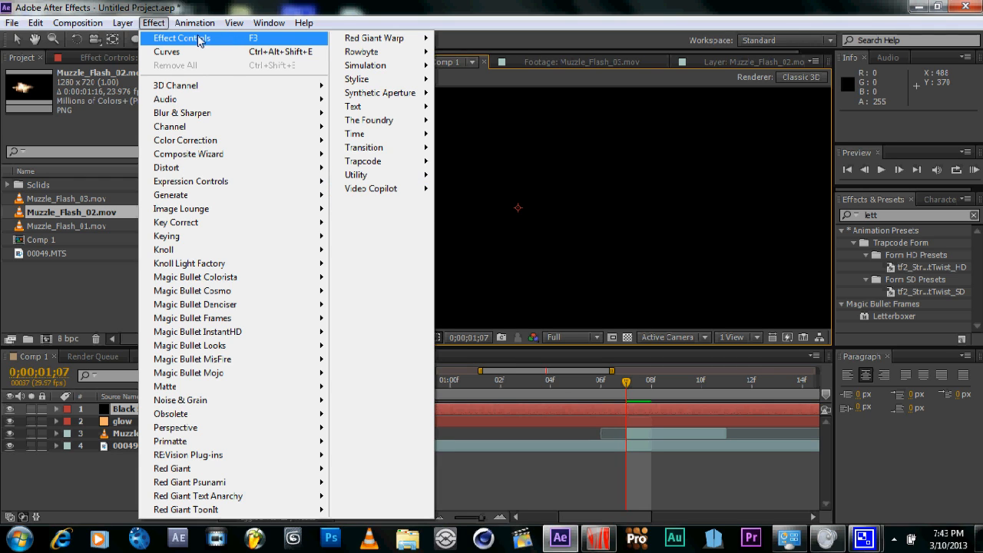
{"action": "left_click", "coordinate": [155, 23]}
{"action": "left_click", "coordinate": [156, 23]}
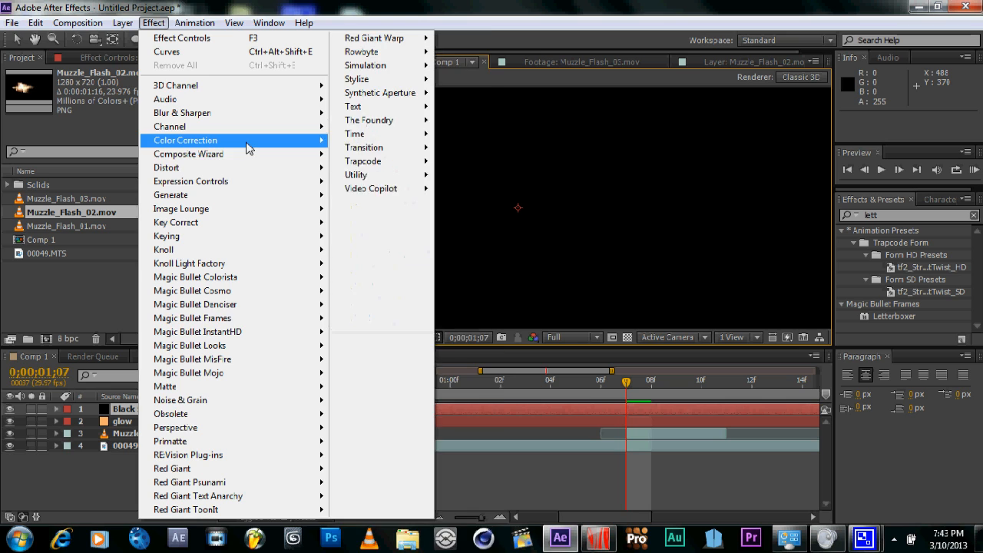
{"action": "mouse_move", "coordinate": [248, 112]}
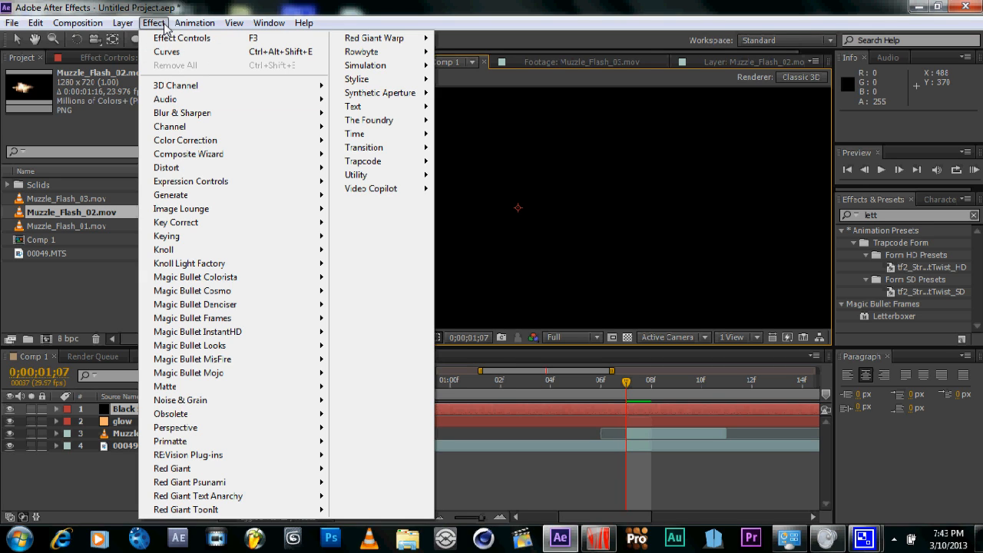
{"action": "mouse_move", "coordinate": [390, 190]}
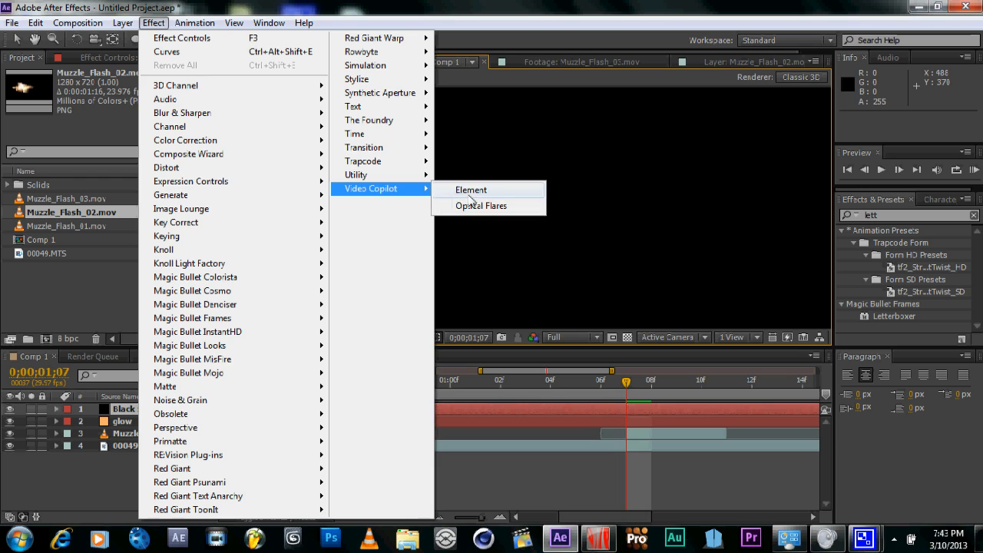
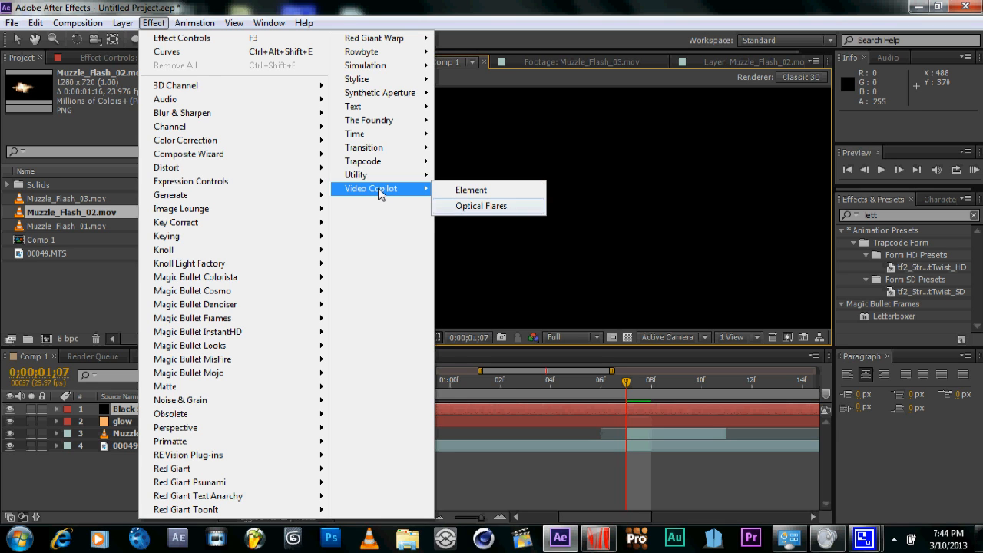
{"action": "left_click", "coordinate": [155, 24]}
{"action": "left_click", "coordinate": [160, 25]}
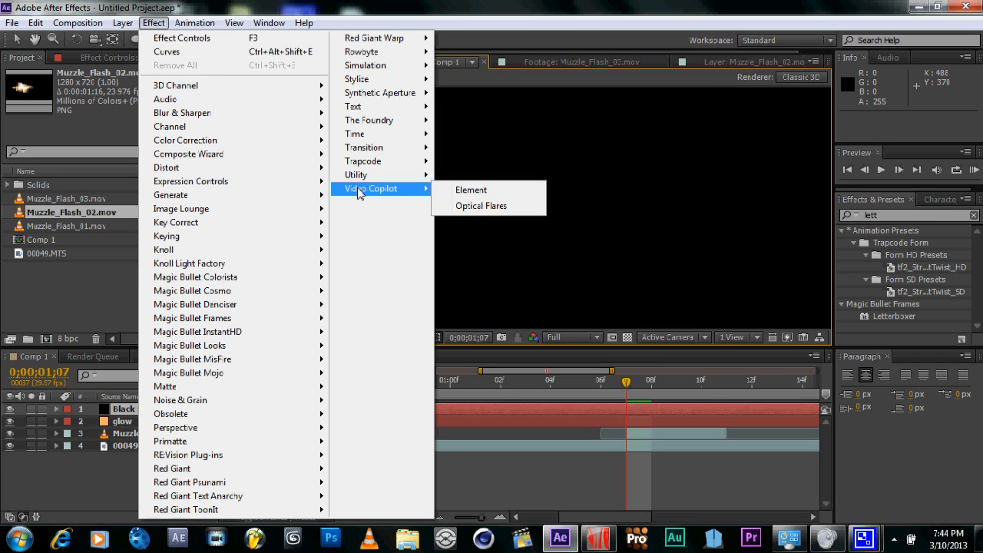
{"action": "left_click", "coordinate": [467, 207]}
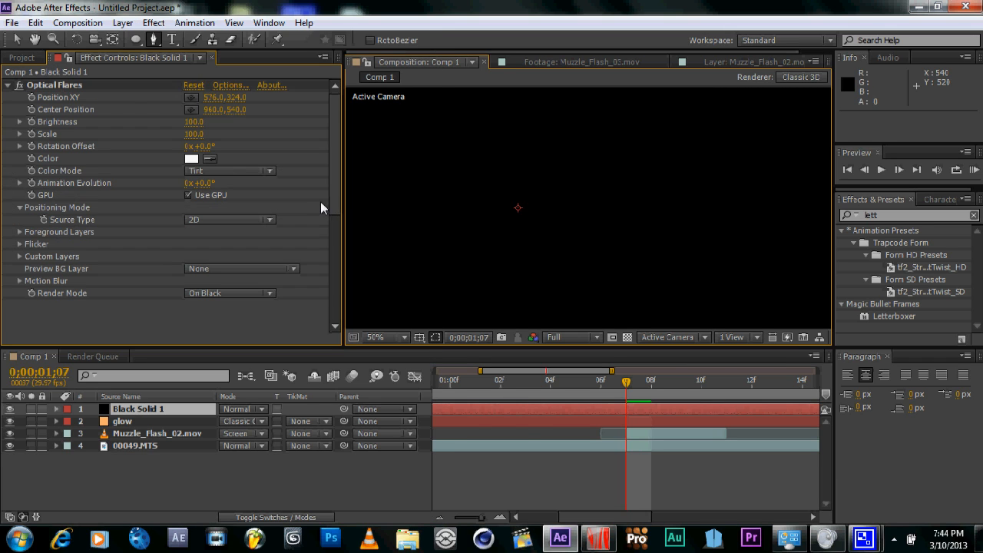
- Move the flare's light source to about 910, 238 in the composition
{"action": "scroll", "coordinate": [405, 129], "scroll_direction": "down", "scroll_amount": 2}
{"action": "left_click_drag", "start_coordinate": [425, 164], "coordinate": [616, 161]}
{"action": "scroll", "coordinate": [444, 196], "scroll_direction": "up", "scroll_amount": 2}
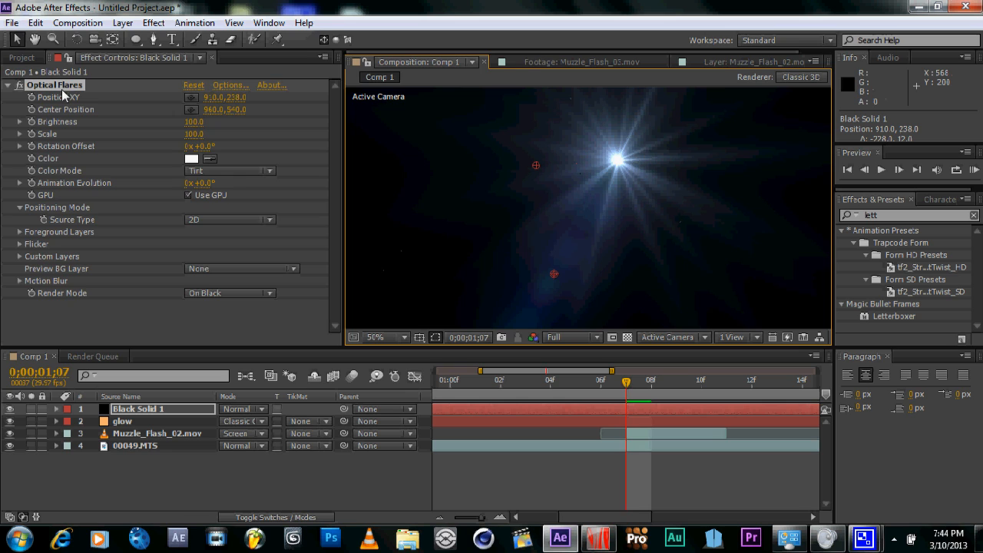
{"action": "left_click", "coordinate": [21, 58]}
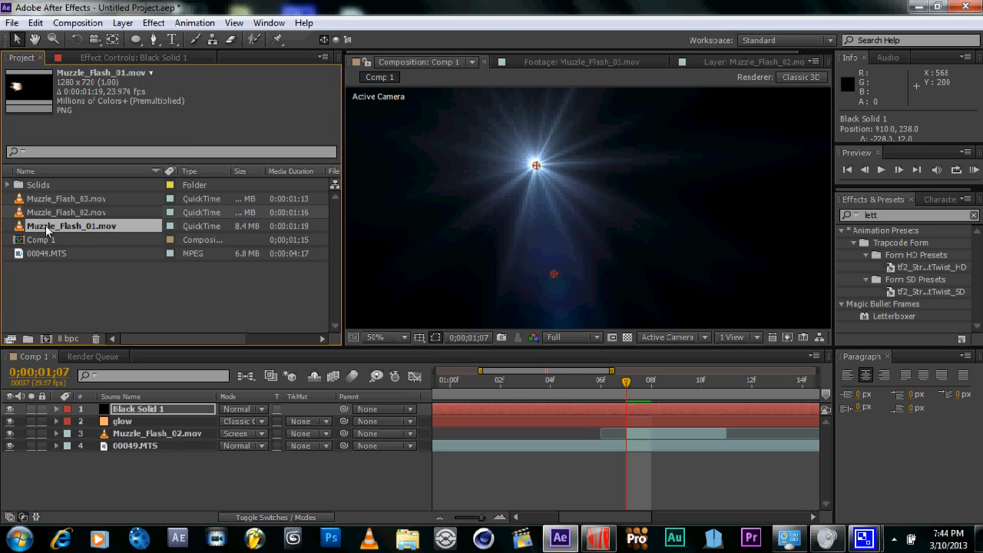
{"action": "left_click", "coordinate": [46, 253]}
{"action": "left_click", "coordinate": [74, 213]}
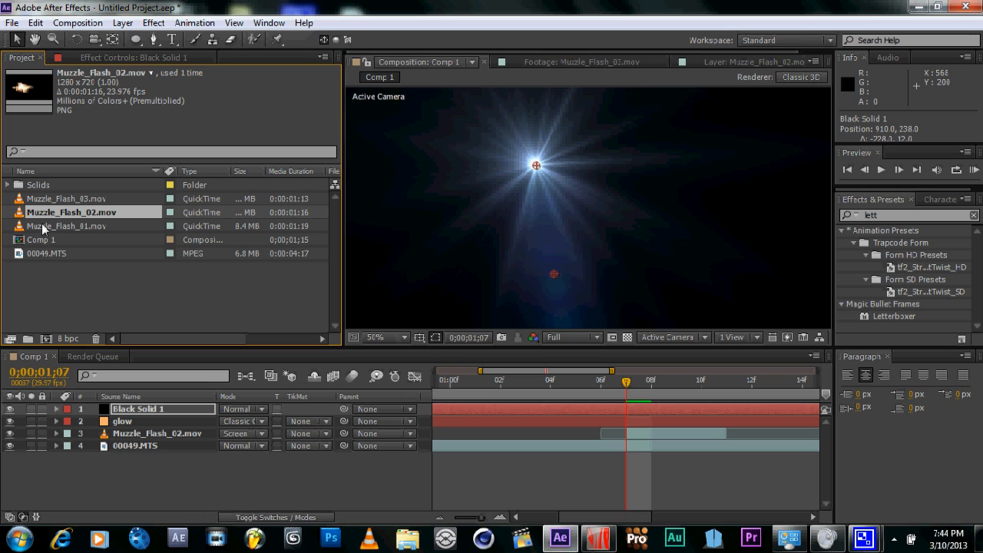
{"action": "left_click", "coordinate": [133, 57]}
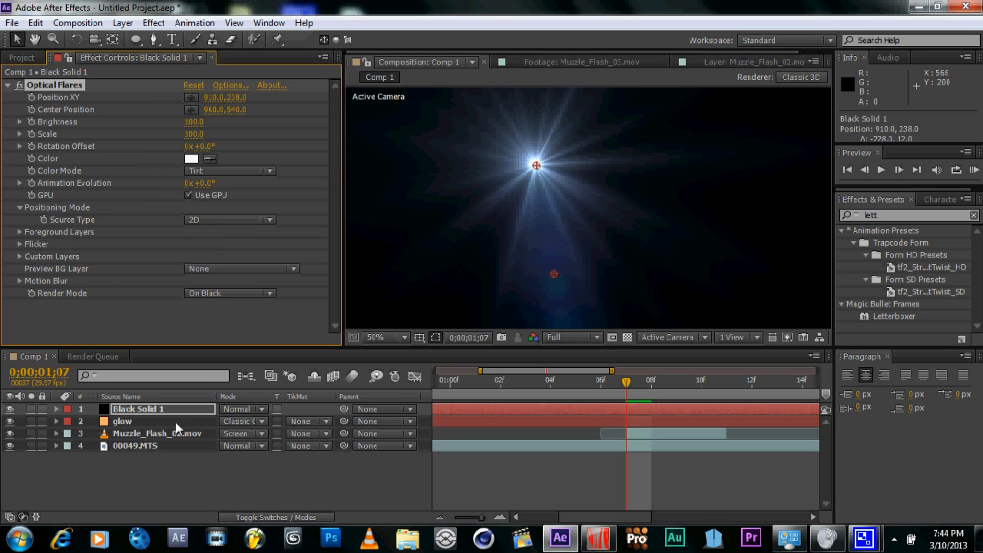
{"action": "left_click", "coordinate": [158, 409]}
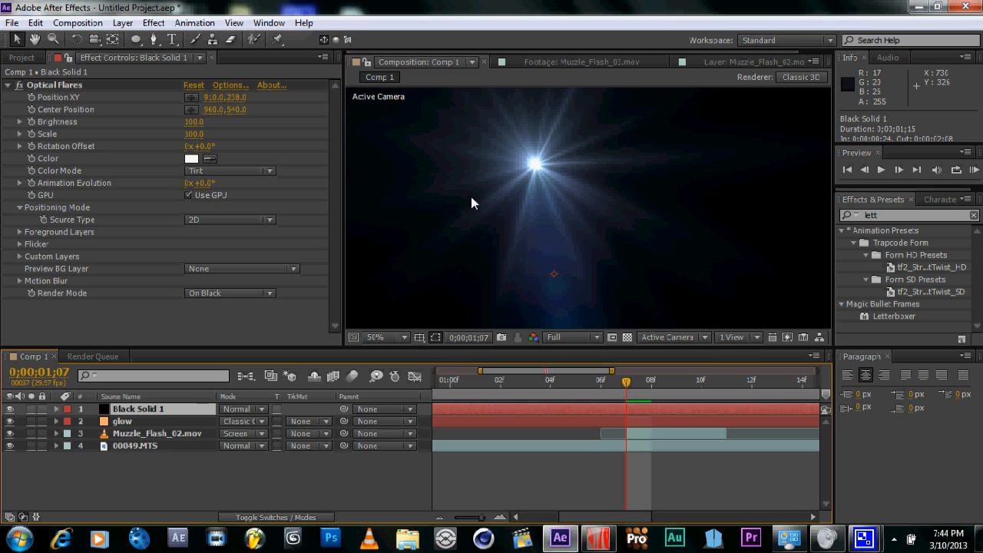
{"action": "scroll", "coordinate": [472, 197], "scroll_direction": "down", "scroll_amount": 2}
{"action": "left_click_drag", "start_coordinate": [471, 197], "coordinate": [477, 157]}
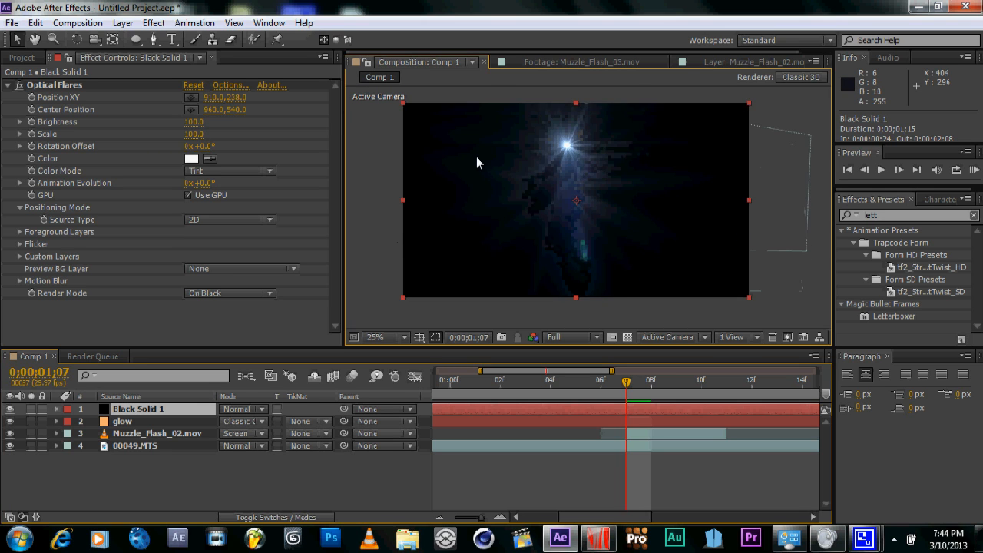
{"action": "scroll", "coordinate": [477, 157], "scroll_direction": "up", "scroll_amount": 2}
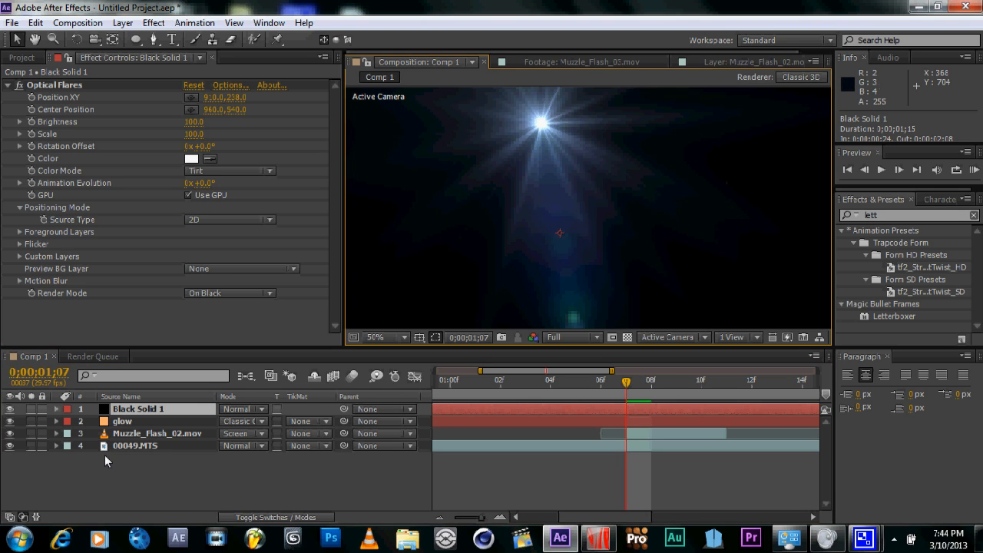
- Set the flare's Position XY to 949, 238 and move its Center Position to about 744, 488
{"action": "left_click", "coordinate": [52, 86]}
{"action": "left_click", "coordinate": [191, 98]}
{"action": "left_click", "coordinate": [195, 99]}
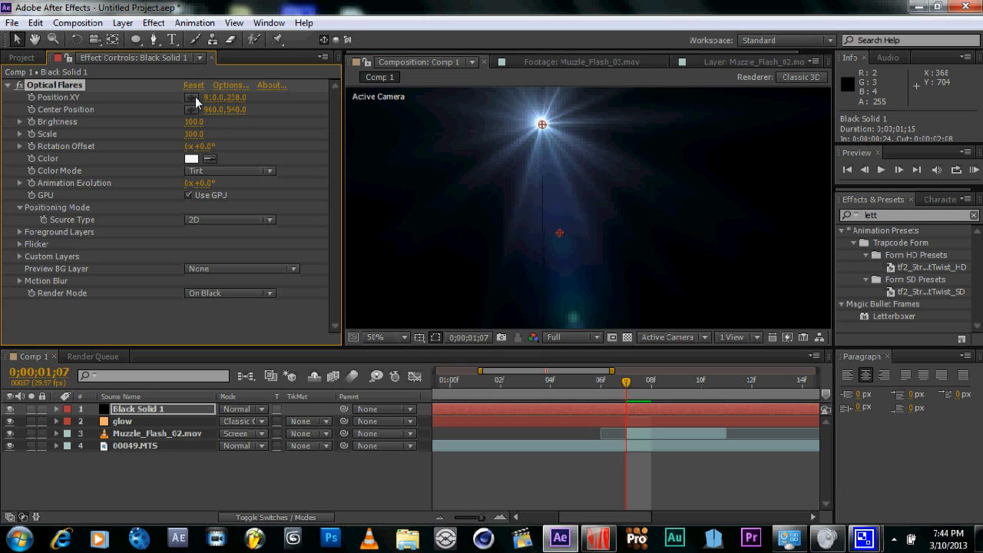
{"action": "left_click_drag", "start_coordinate": [215, 99], "coordinate": [255, 100]}
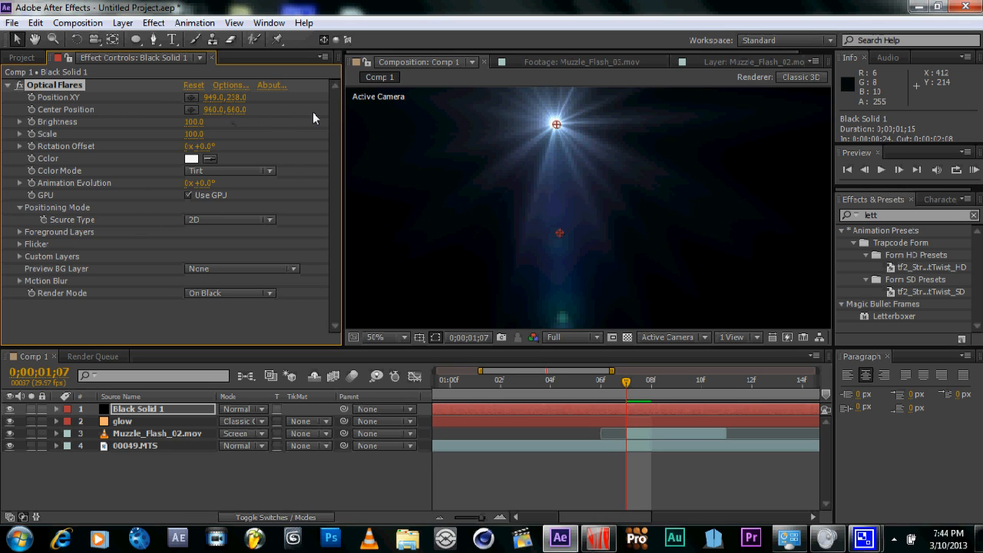
{"action": "left_click_drag", "start_coordinate": [558, 278], "coordinate": [477, 215]}
- Try flare brightness values of 720, 100 and 1500, and reset the Optical Flares effect to its defaults
{"action": "mouse_move", "coordinate": [193, 122]}
{"action": "left_mouse_down"}
{"action": "mouse_move", "coordinate": [221, 132]}
{"action": "mouse_move", "coordinate": [193, 127]}
{"action": "left_mouse_up"}
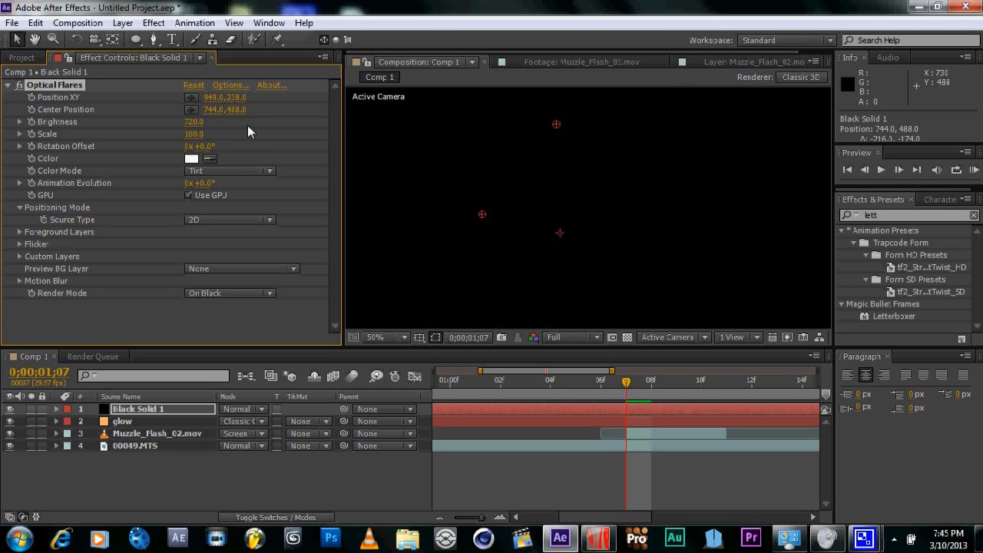
{"action": "left_click", "coordinate": [192, 122]}
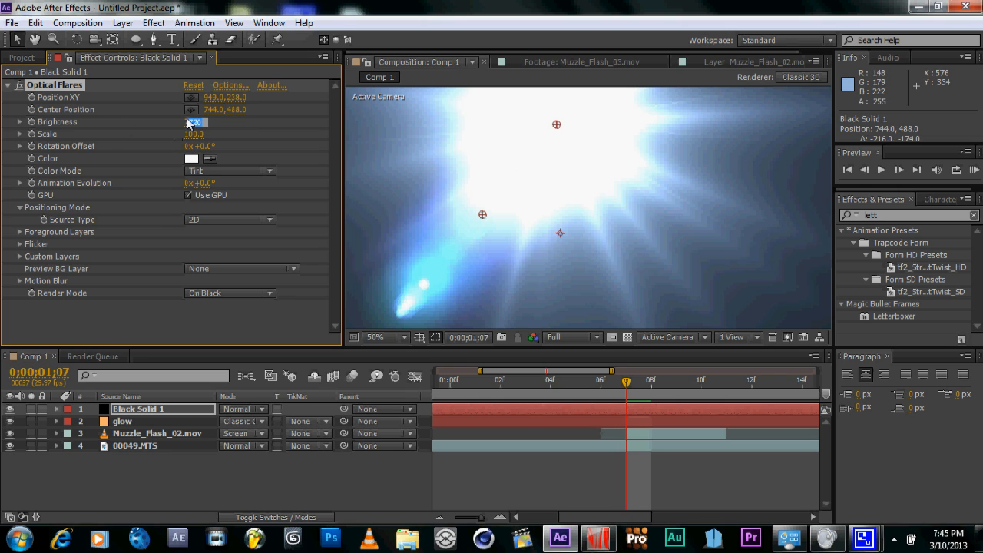
{"action": "type", "text": "100"}
{"action": "key", "text": "Return"}
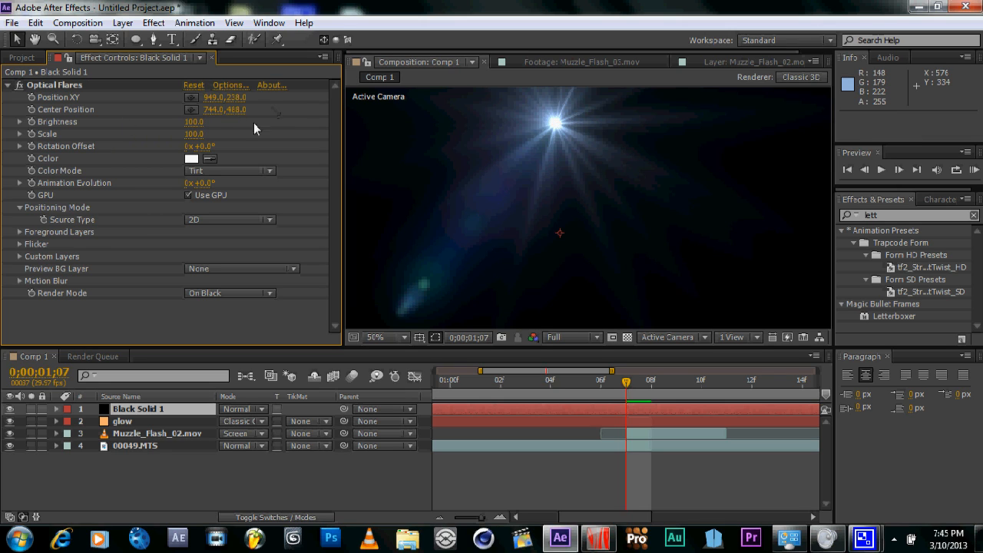
{"action": "left_click_drag", "start_coordinate": [193, 122], "coordinate": [483, 125]}
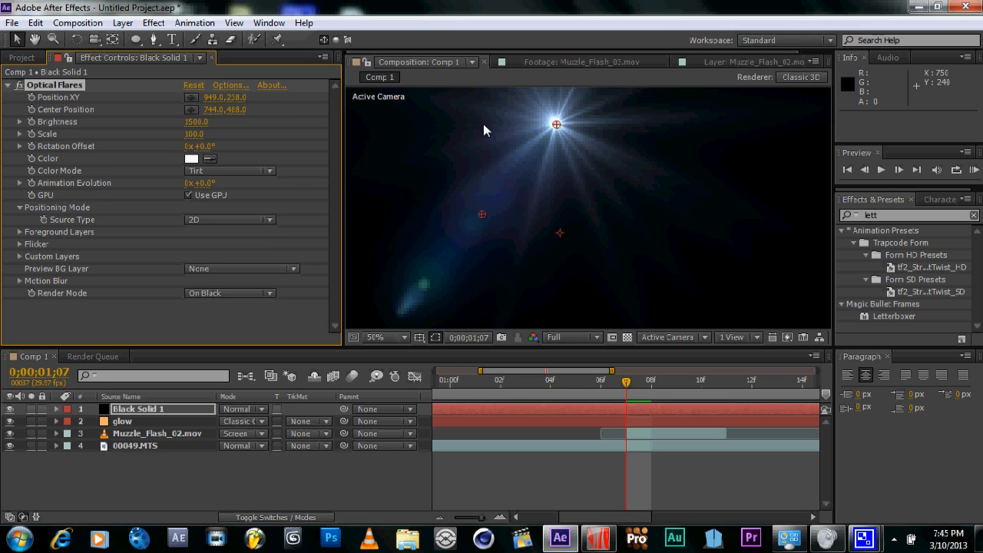
{"action": "left_click", "coordinate": [195, 85]}
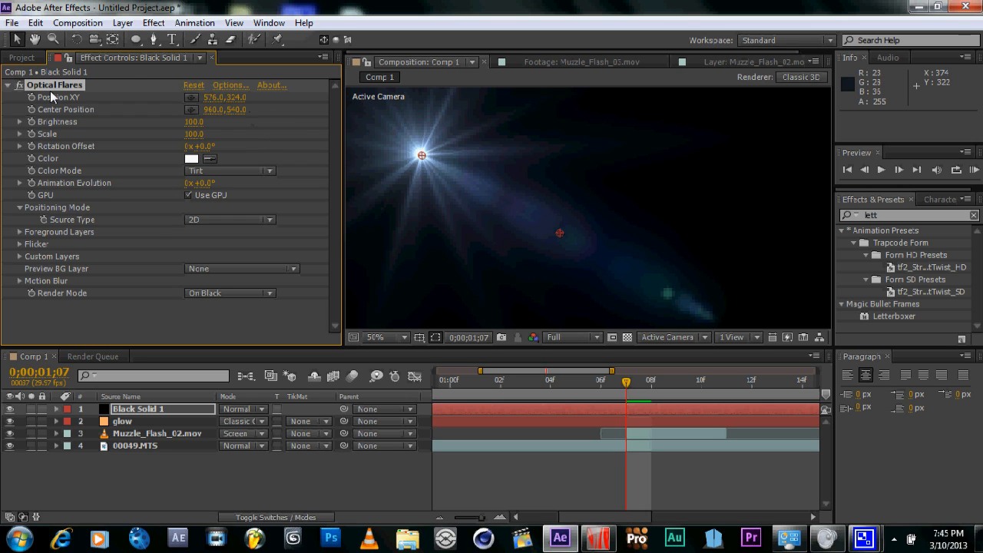
{"action": "left_click", "coordinate": [248, 130]}
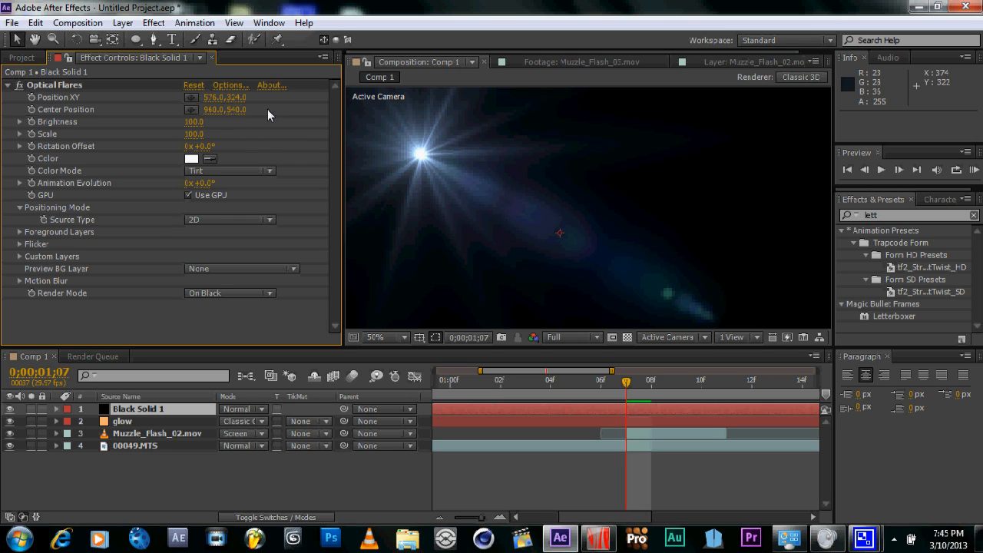
{"action": "left_click", "coordinate": [226, 86]}
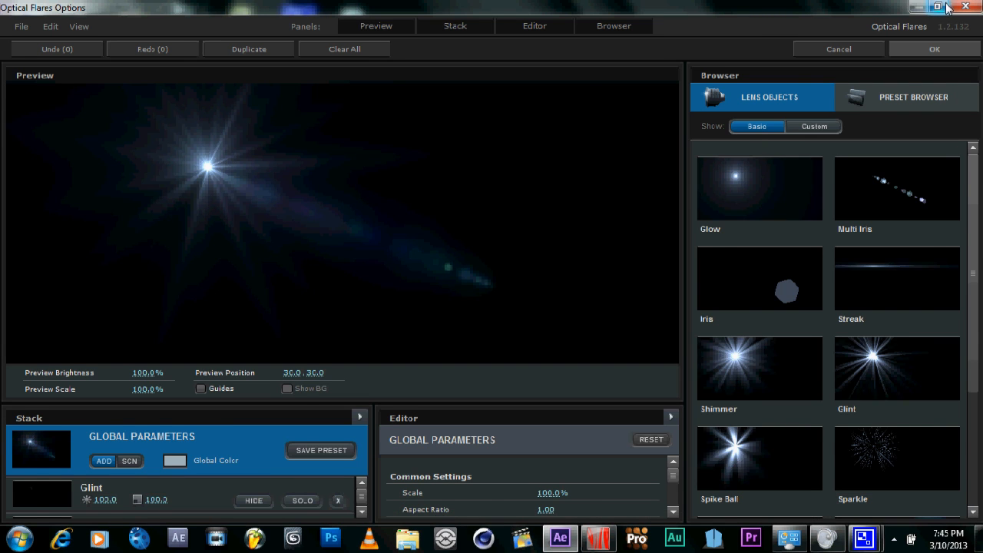
{"action": "left_click", "coordinate": [945, 7]}
{"action": "left_click", "coordinate": [723, 7]}
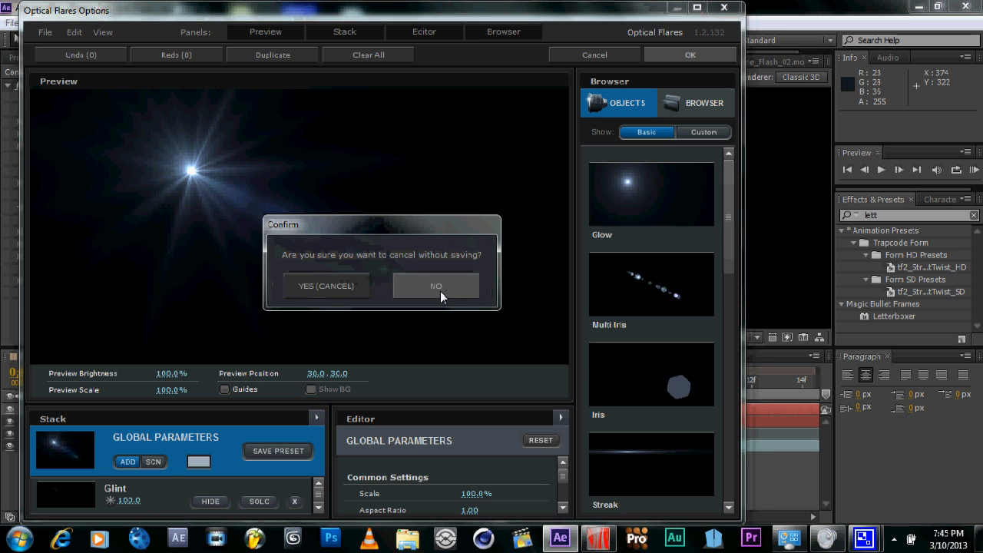
{"action": "left_click", "coordinate": [440, 290]}
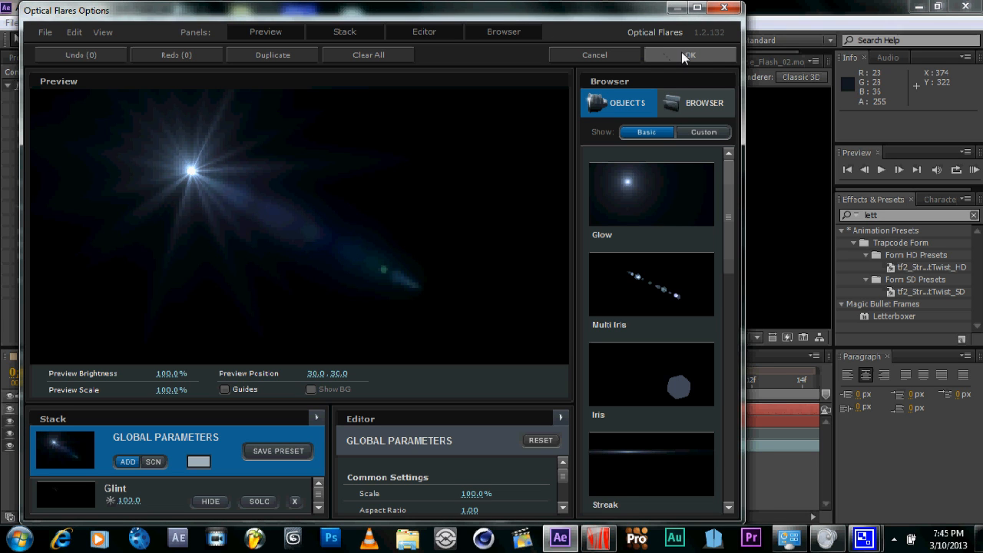
{"action": "left_click", "coordinate": [630, 54]}
{"action": "left_click", "coordinate": [313, 284]}
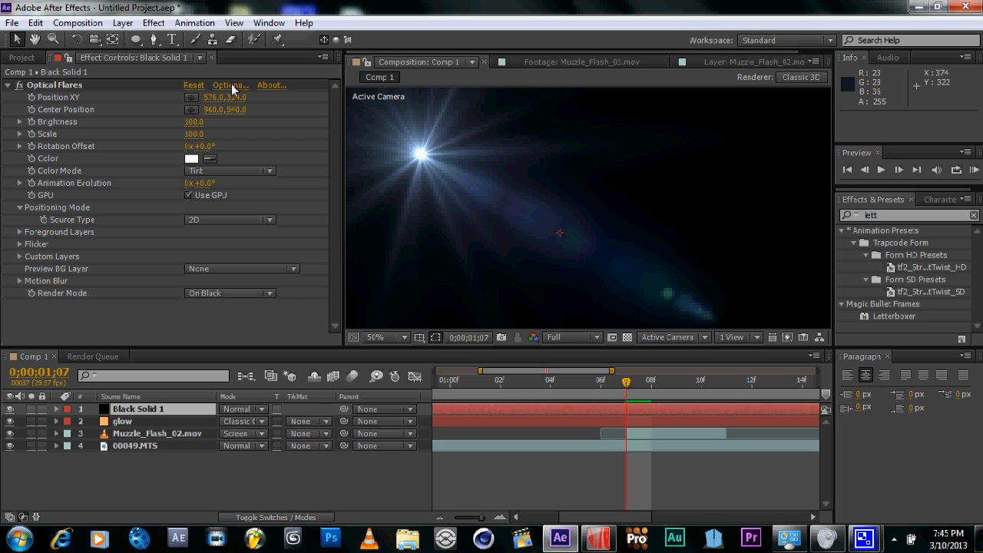
- Open the Optical Flares options in a maximized window and go to the Natural Flares preset folder
{"action": "left_click", "coordinate": [232, 85]}
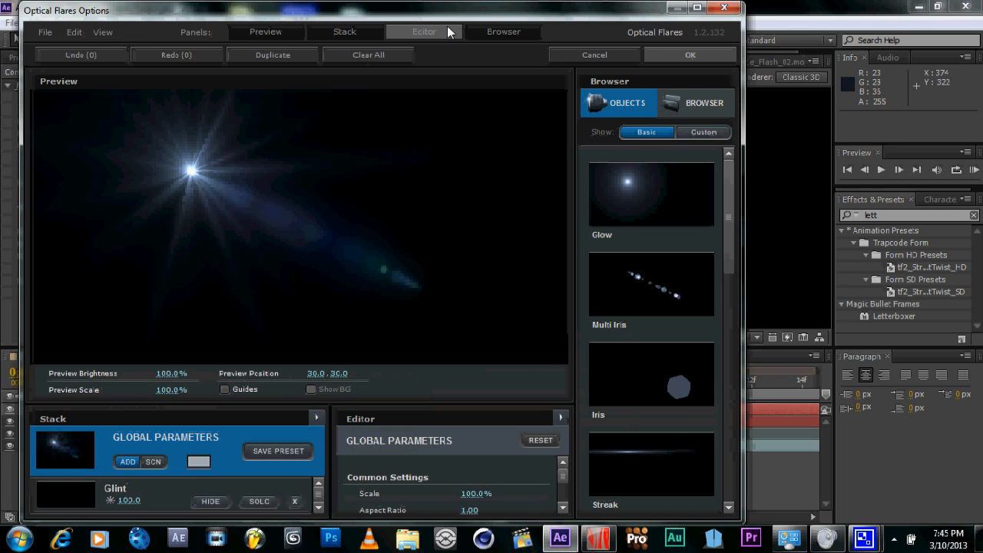
{"action": "double_click", "coordinate": [470, 11]}
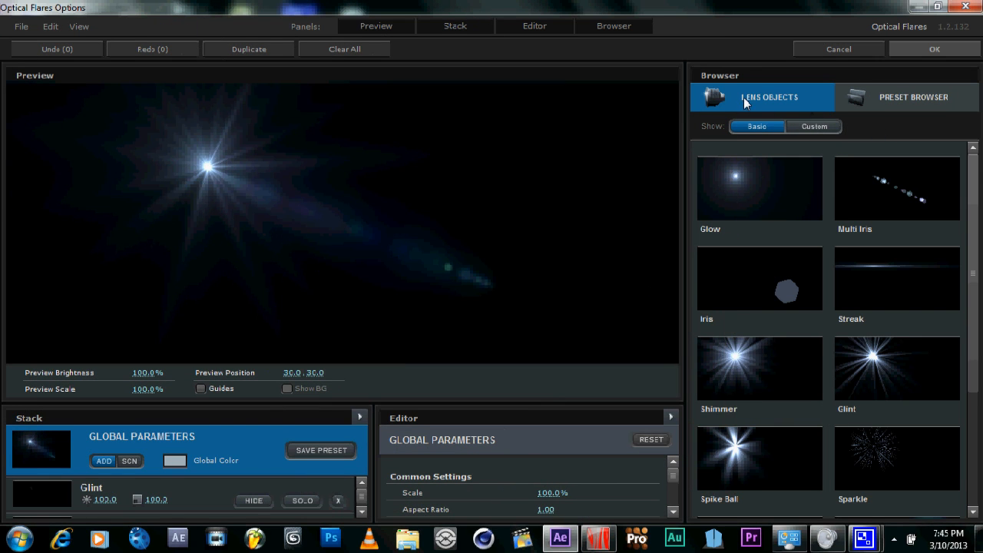
{"action": "left_click", "coordinate": [907, 99]}
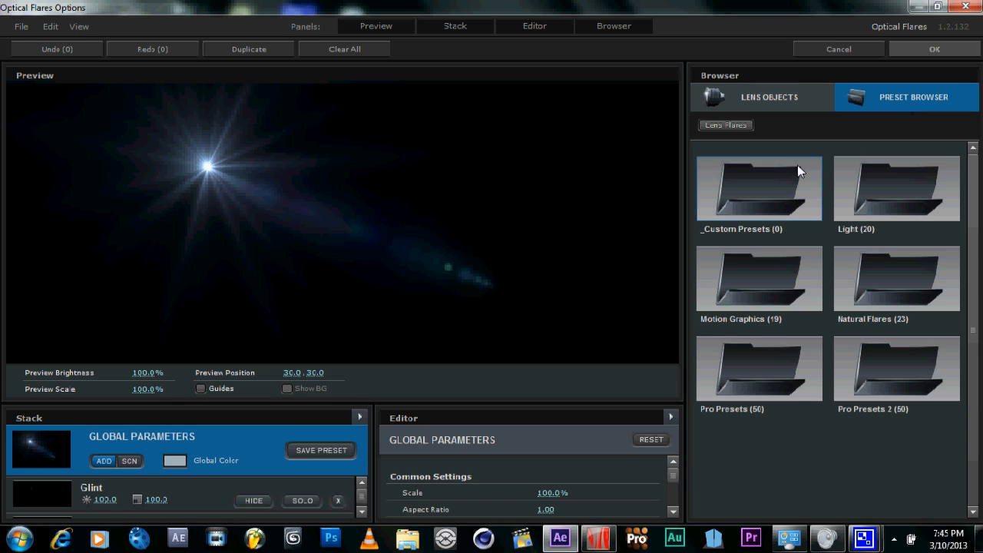
{"action": "left_click", "coordinate": [880, 274]}
{"action": "left_click", "coordinate": [880, 274]}
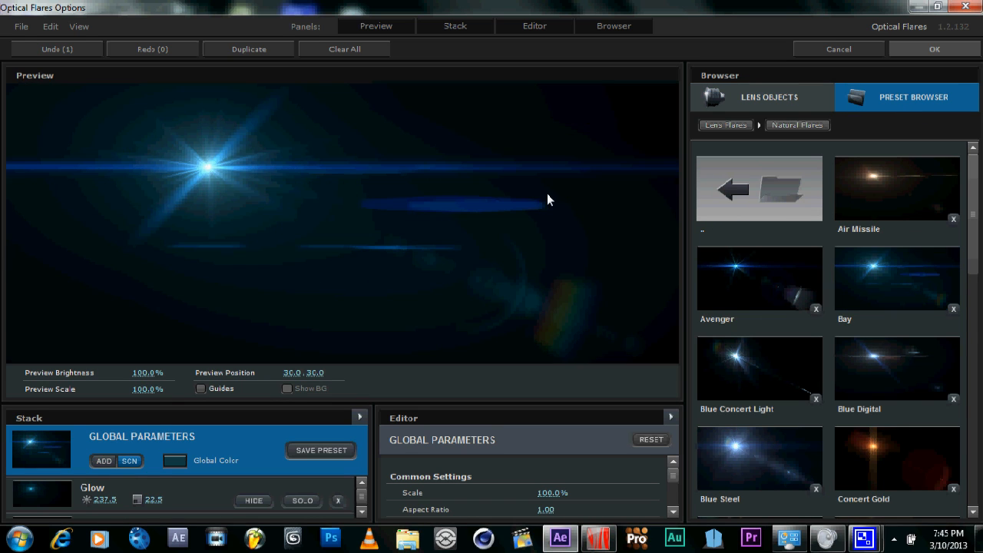
- Try out several Natural Flares presets, including Avenger, Concert Gold, Glint and Future Light, ending with Air Missile
{"action": "left_click", "coordinate": [774, 278]}
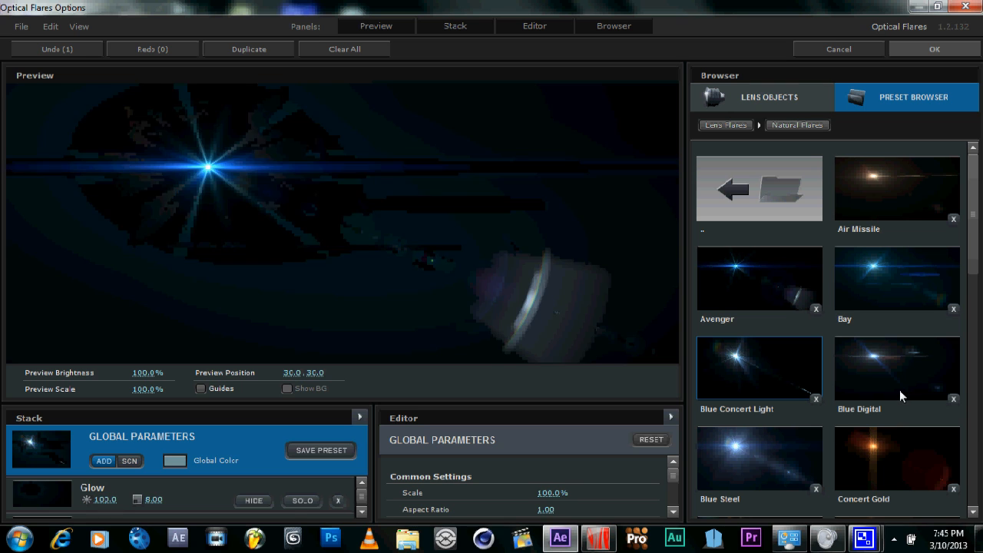
{"action": "left_click", "coordinate": [890, 460]}
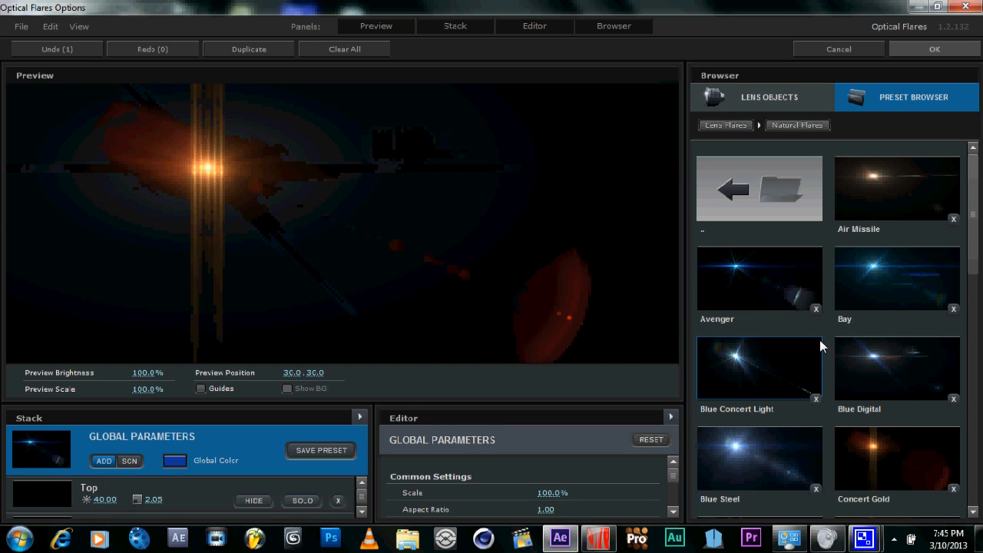
{"action": "left_click", "coordinate": [817, 377]}
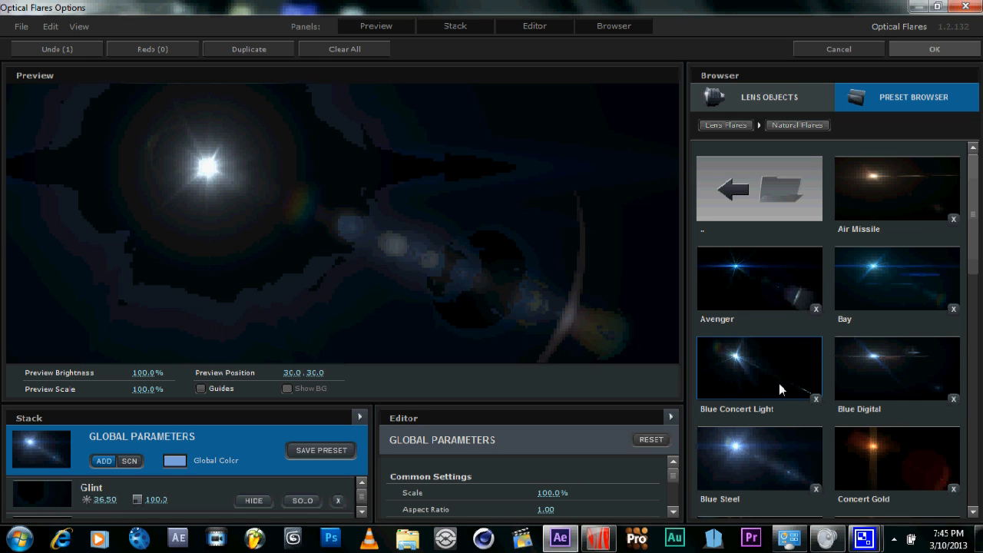
{"action": "scroll", "coordinate": [891, 279], "scroll_direction": "down", "scroll_amount": 5}
{"action": "left_click", "coordinate": [891, 279]}
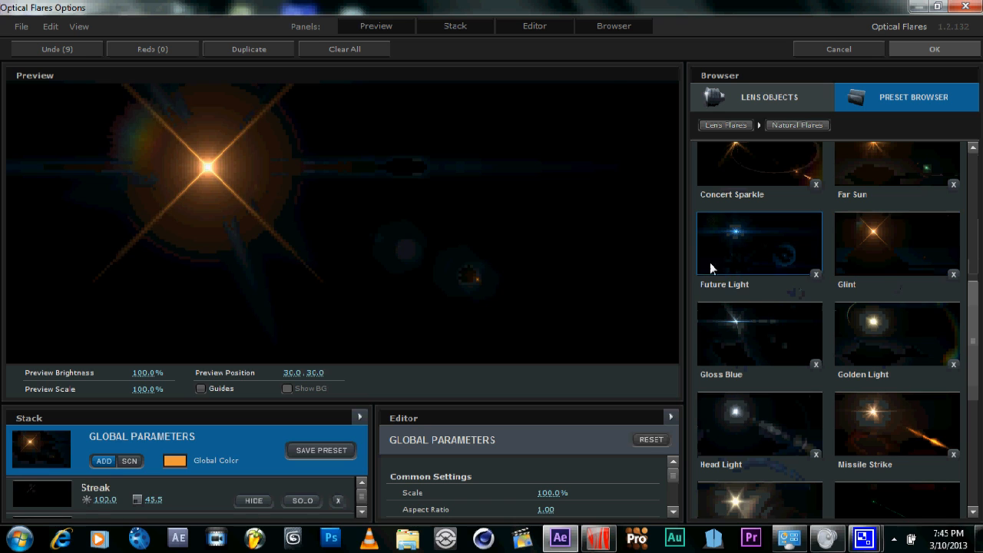
{"action": "left_click", "coordinate": [774, 285]}
{"action": "scroll", "coordinate": [786, 288], "scroll_direction": "up", "scroll_amount": 5}
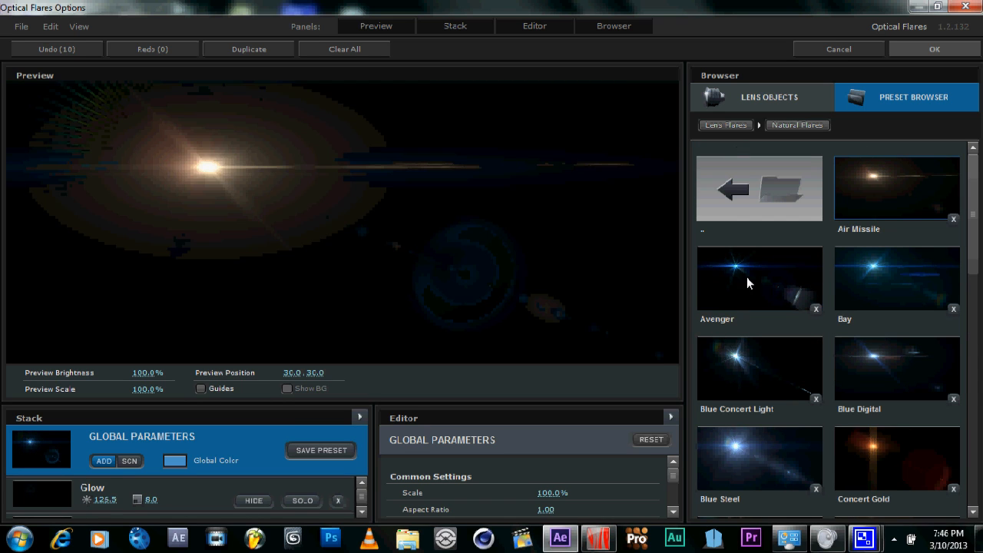
{"action": "left_click", "coordinate": [749, 271]}
{"action": "left_click", "coordinate": [917, 205]}
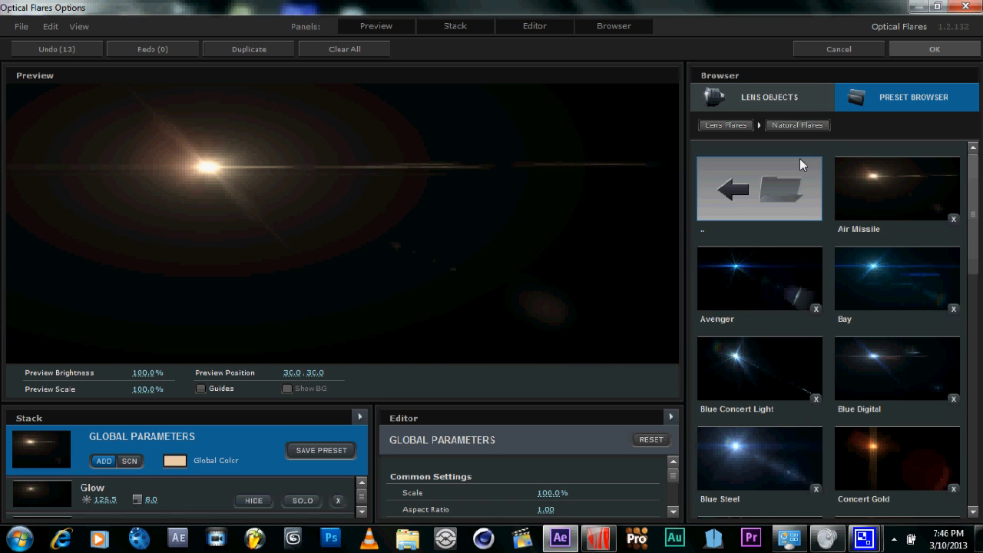
- Return to the lens objects and clear all elements from the flare stack
{"action": "left_click", "coordinate": [815, 96]}
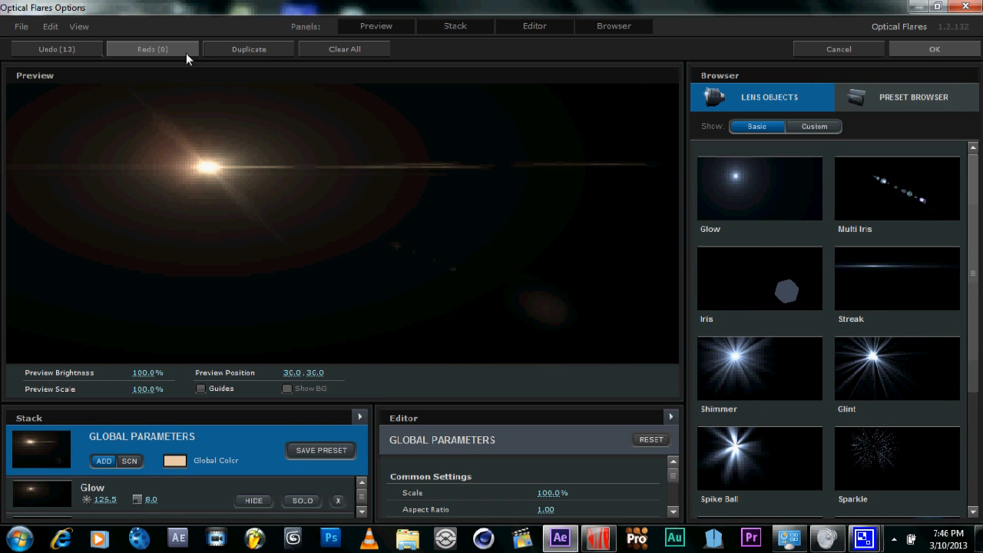
{"action": "left_click", "coordinate": [355, 49]}
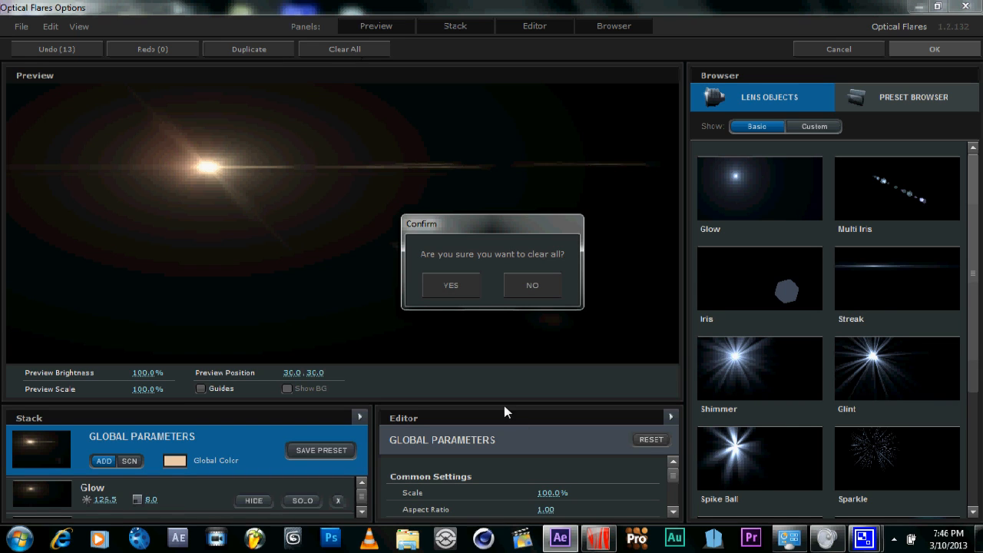
{"action": "left_click", "coordinate": [460, 287]}
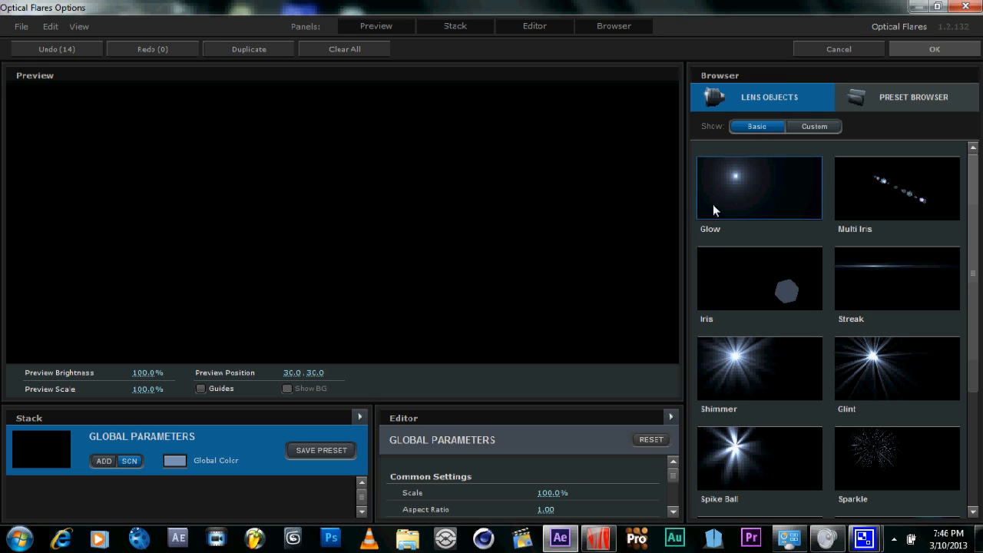
- Add the basic Glow lens object to the empty flare and accept the flare options
{"action": "left_click", "coordinate": [805, 129]}
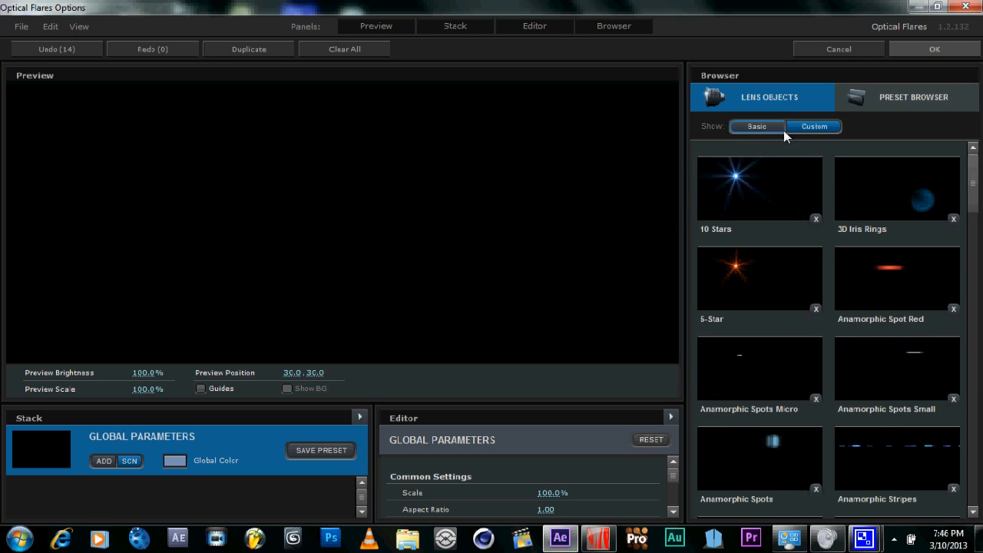
{"action": "left_click", "coordinate": [753, 126]}
{"action": "left_click", "coordinate": [751, 191]}
{"action": "left_click", "coordinate": [934, 49]}
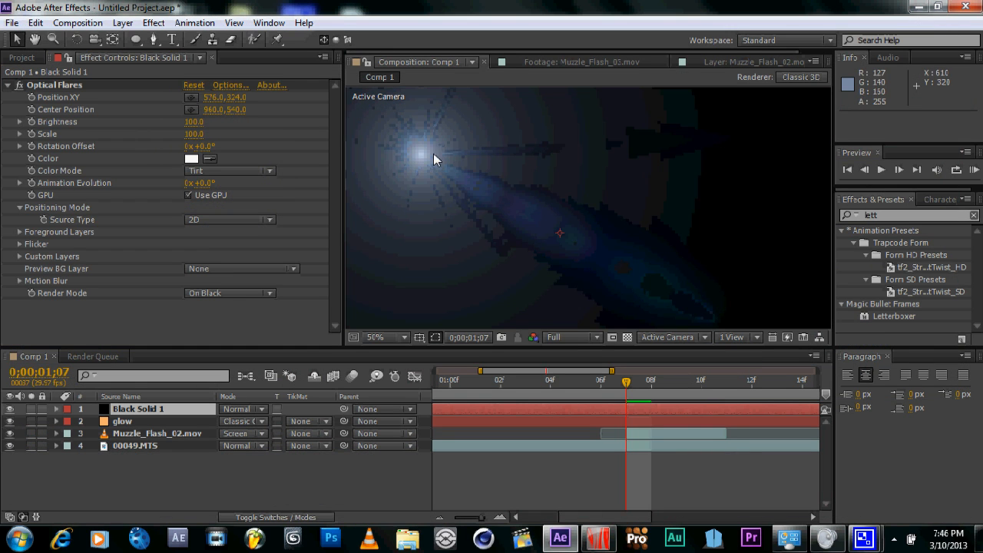
- Reposition the flare in the composition to about 1116, 436
{"action": "left_click", "coordinate": [192, 96]}
{"action": "left_click", "coordinate": [516, 192]}
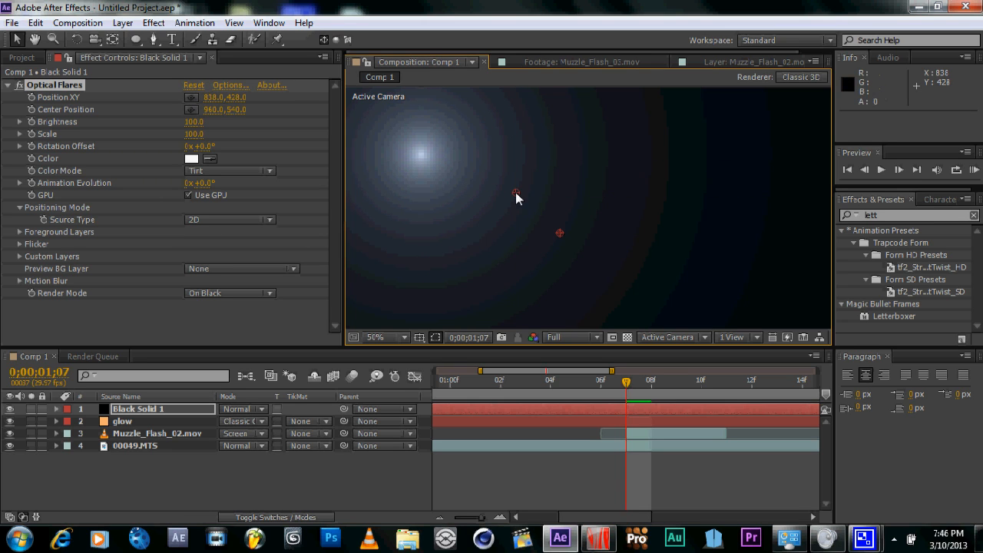
{"action": "left_click_drag", "start_coordinate": [590, 187], "coordinate": [632, 168]}
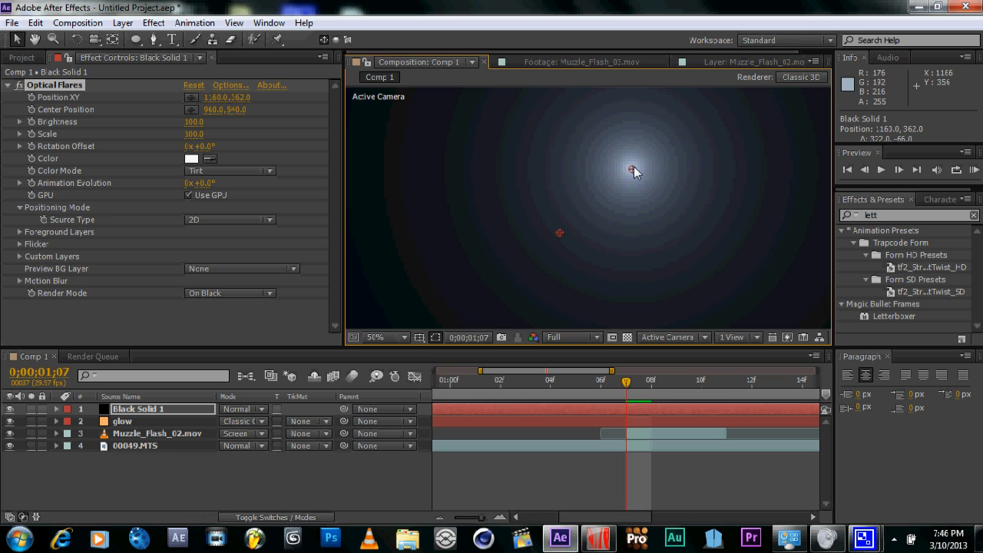
{"action": "left_click_drag", "start_coordinate": [631, 169], "coordinate": [616, 195]}
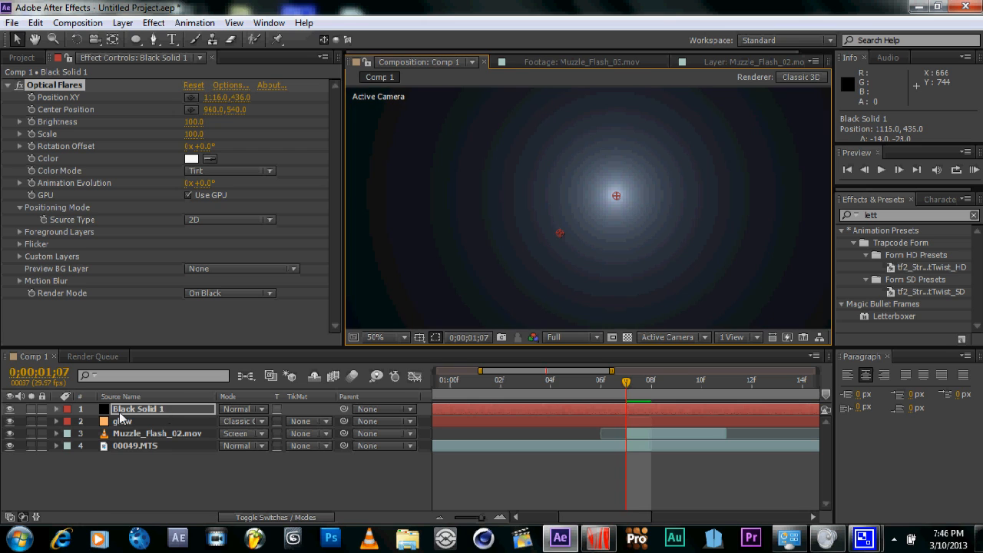
- Rename the Black Solid 1 layer to "flare"
{"action": "left_click", "coordinate": [123, 412]}
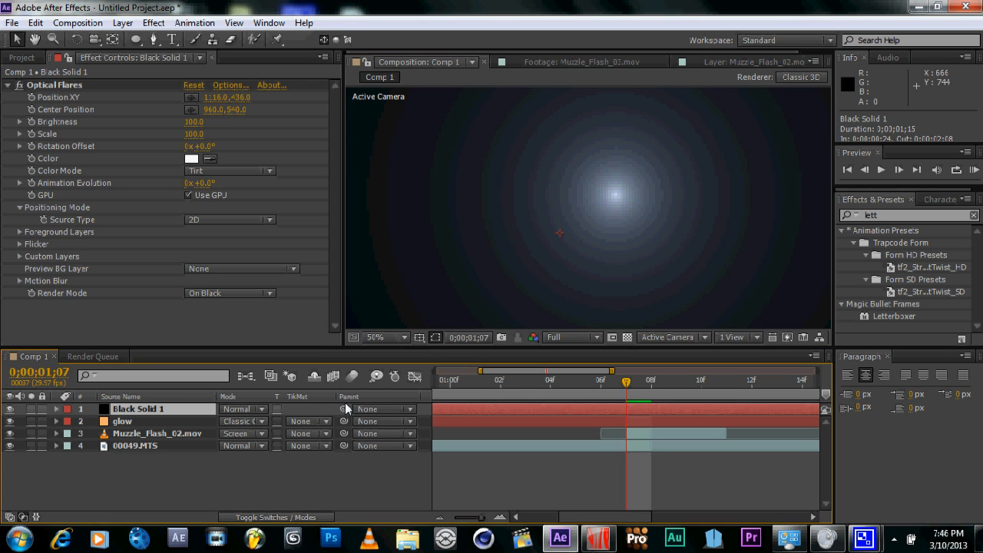
{"action": "right_click", "coordinate": [125, 410]}
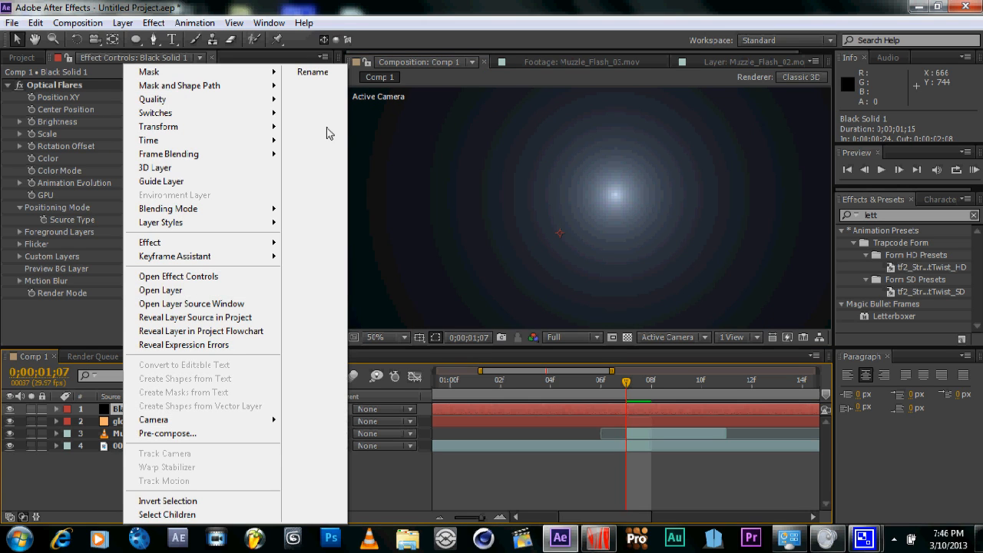
{"action": "left_click", "coordinate": [110, 414]}
{"action": "right_click", "coordinate": [110, 409]}
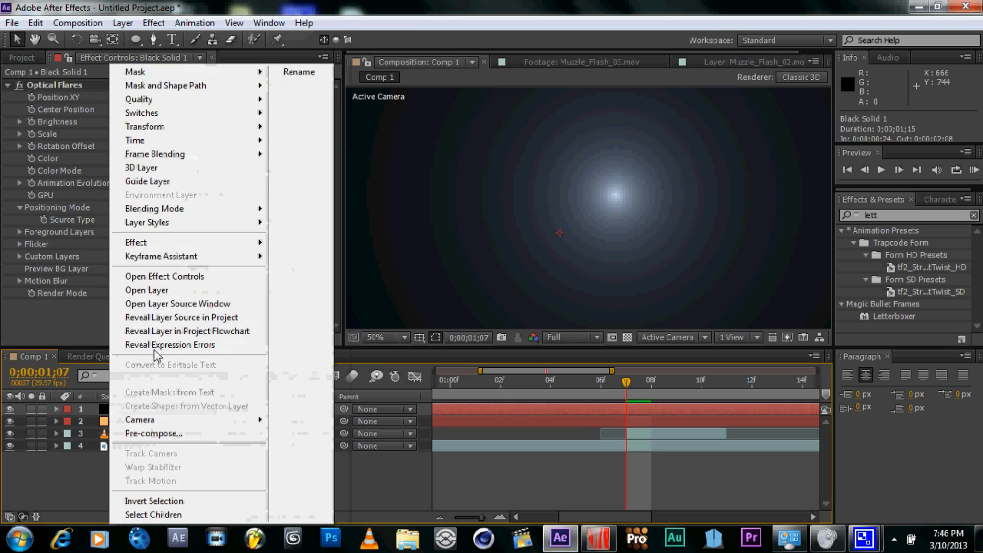
{"action": "left_click", "coordinate": [298, 71]}
{"action": "type", "text": "flare"}
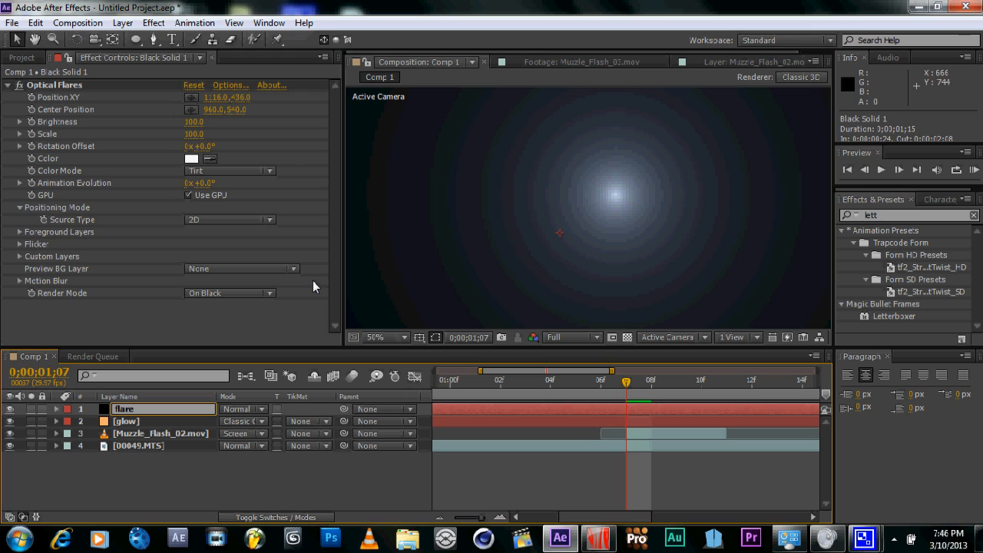
{"action": "left_click", "coordinate": [263, 462]}
- Set the flare layer's blending mode to Add
{"action": "left_click", "coordinate": [123, 409]}
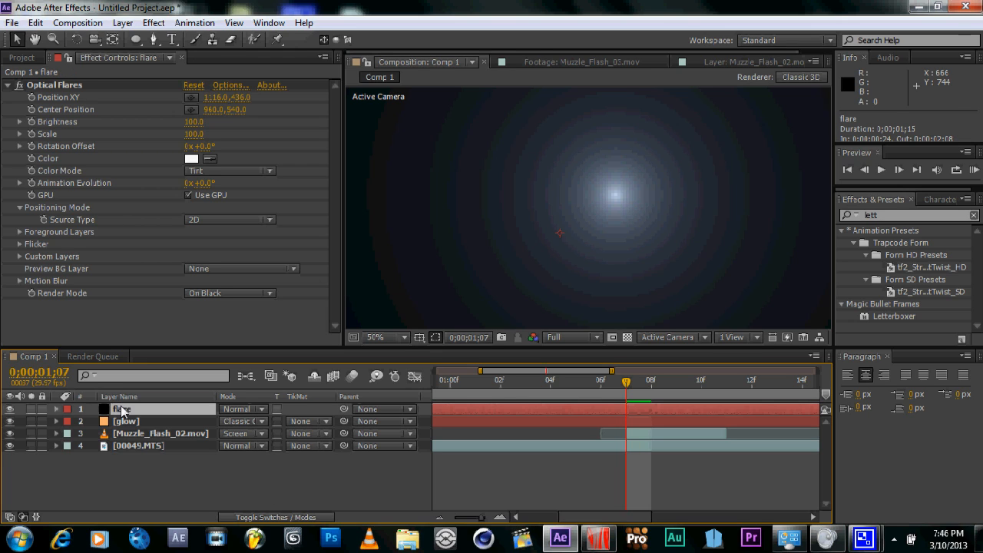
{"action": "left_click", "coordinate": [249, 408]}
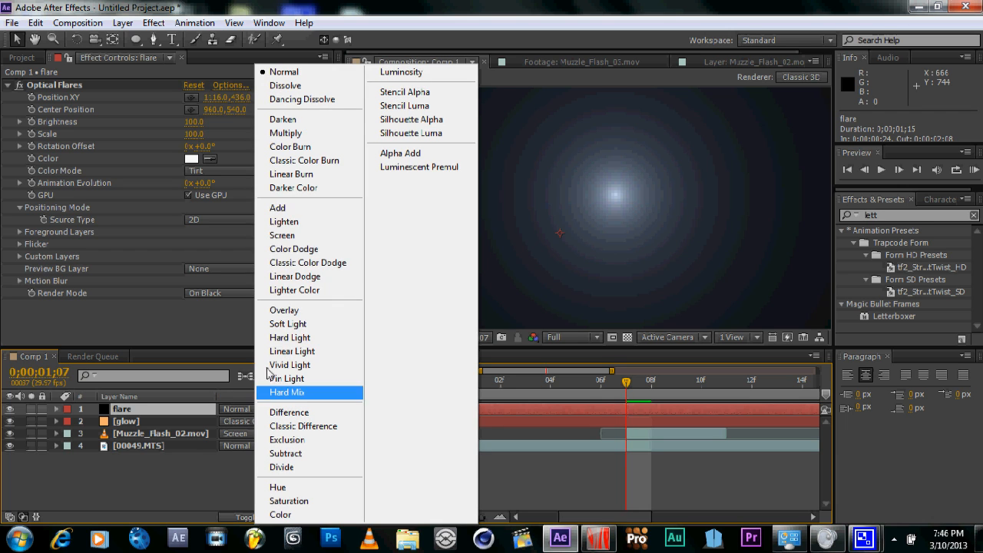
{"action": "left_click", "coordinate": [322, 209]}
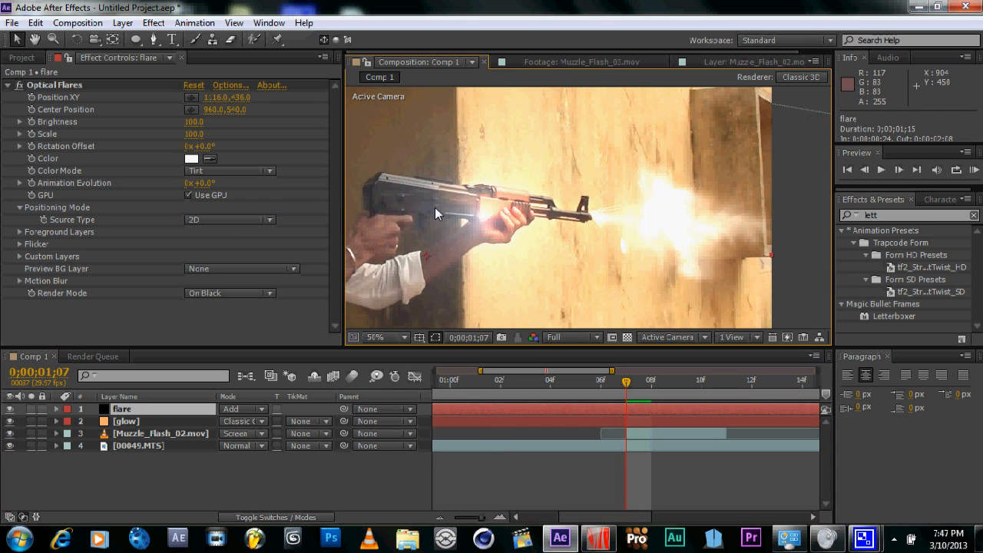
- Place the flare's position at the tip of the gun barrel, at about 1430, 436
{"action": "left_click", "coordinate": [191, 97]}
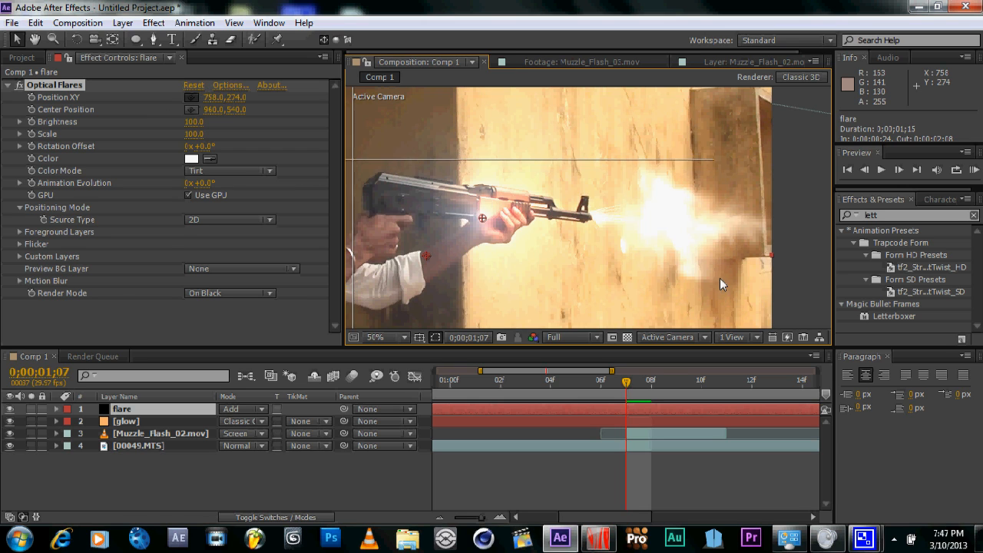
{"action": "left_click", "coordinate": [593, 217]}
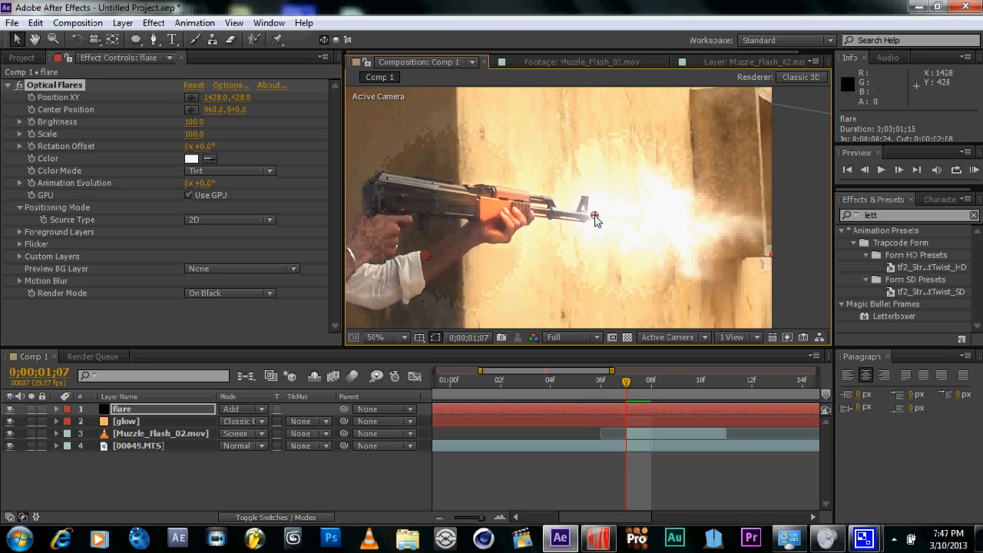
{"action": "left_click_drag", "start_coordinate": [593, 222], "coordinate": [596, 222]}
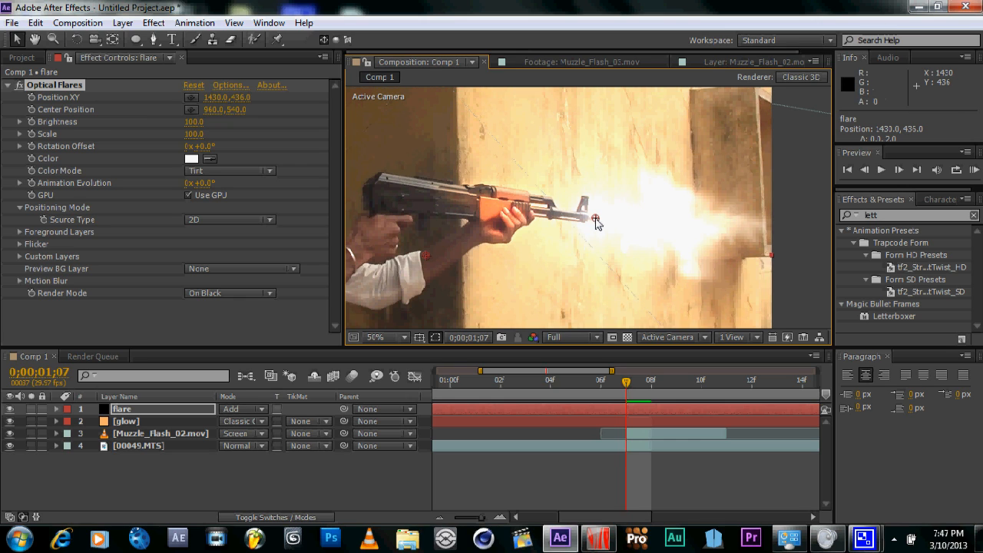
- Set the Optical Flares color to a light orange, about #DFA376
{"action": "left_click", "coordinate": [192, 157]}
{"action": "left_click_drag", "start_coordinate": [537, 361], "coordinate": [531, 349]}
{"action": "left_click_drag", "start_coordinate": [428, 195], "coordinate": [407, 201]}
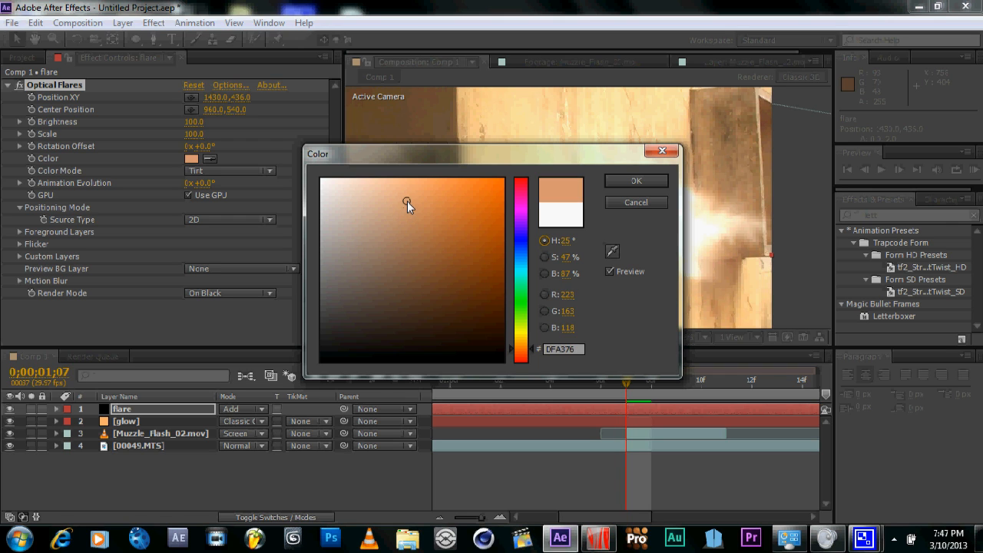
{"action": "left_click", "coordinate": [649, 179]}
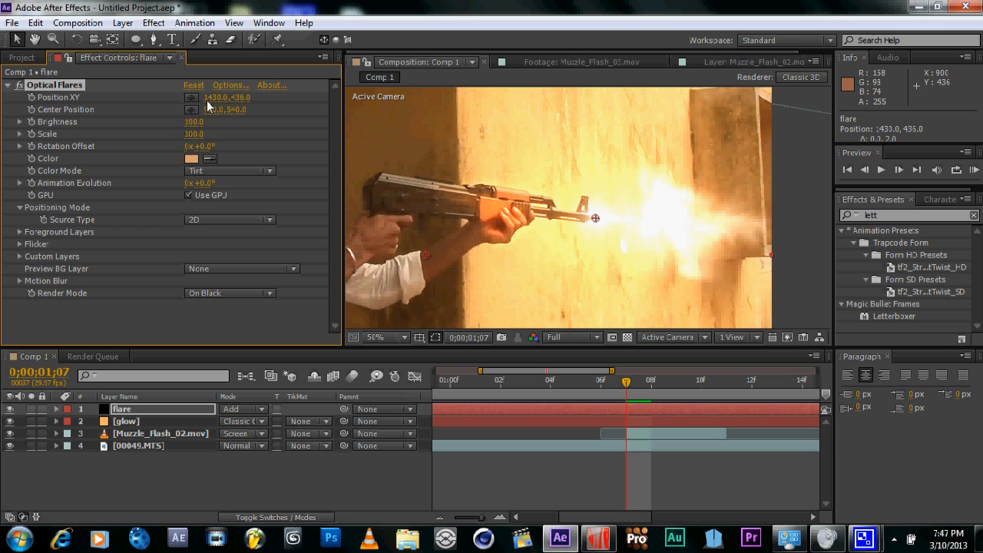
- Try a more muted orange, #D4A582, for the Optical Flares color
{"action": "left_click", "coordinate": [189, 159]}
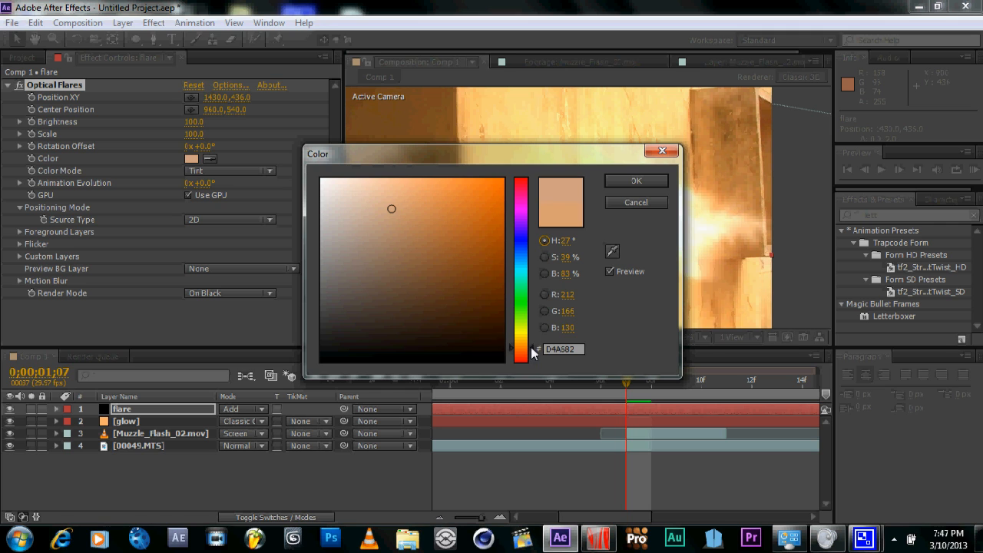
{"action": "left_click", "coordinate": [636, 202]}
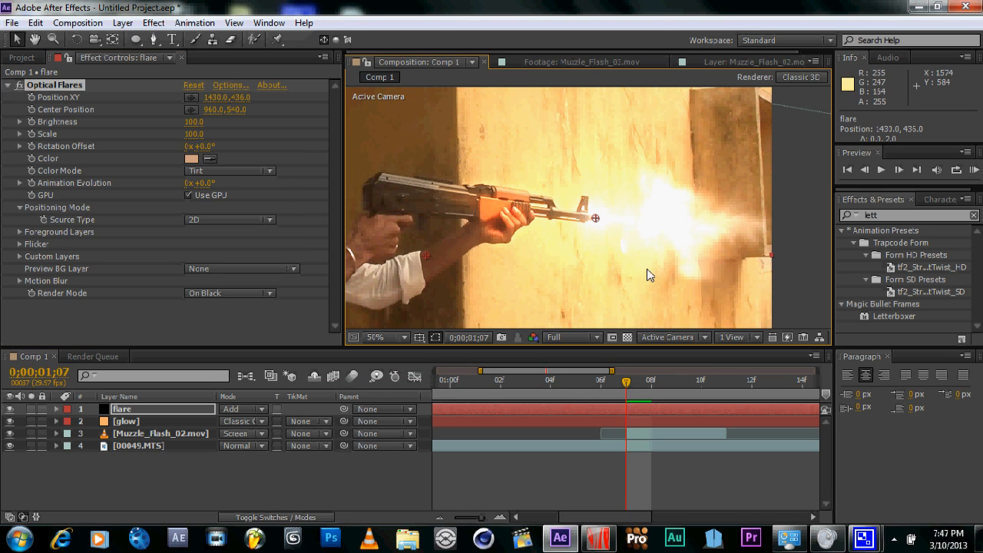
- Compare the whole frame with and without the flare layer by toggling its visibility several times
{"action": "scroll", "coordinate": [646, 269], "scroll_direction": "down", "scroll_amount": 2}
{"action": "left_click", "coordinate": [747, 277]}
{"action": "scroll", "coordinate": [538, 275], "scroll_direction": "up", "scroll_amount": 1}
{"action": "scroll", "coordinate": [564, 269], "scroll_direction": "down", "scroll_amount": 1}
{"action": "left_click_drag", "start_coordinate": [562, 269], "coordinate": [593, 245]}
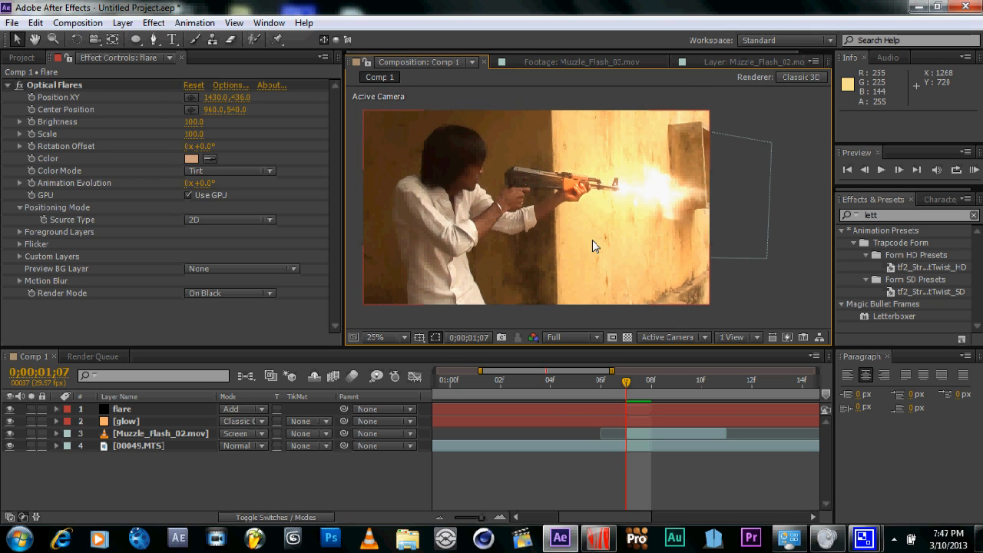
{"action": "left_click", "coordinate": [11, 409]}
{"action": "left_click", "coordinate": [11, 409]}
{"action": "left_click", "coordinate": [11, 409]}
{"action": "left_click", "coordinate": [11, 409]}
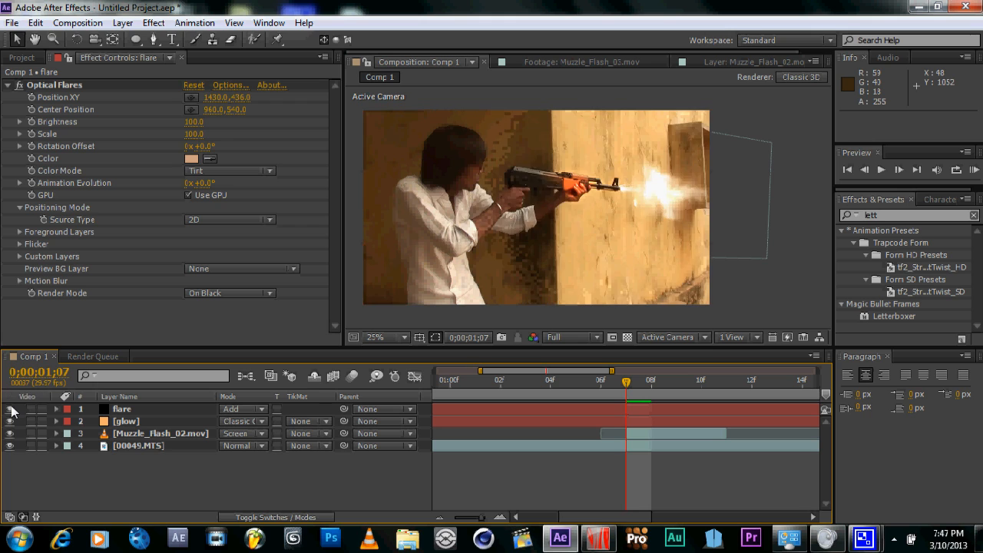
{"action": "left_click", "coordinate": [11, 409]}
{"action": "left_click", "coordinate": [11, 409]}
{"action": "left_click", "coordinate": [10, 408]}
{"action": "left_click", "coordinate": [11, 408]}
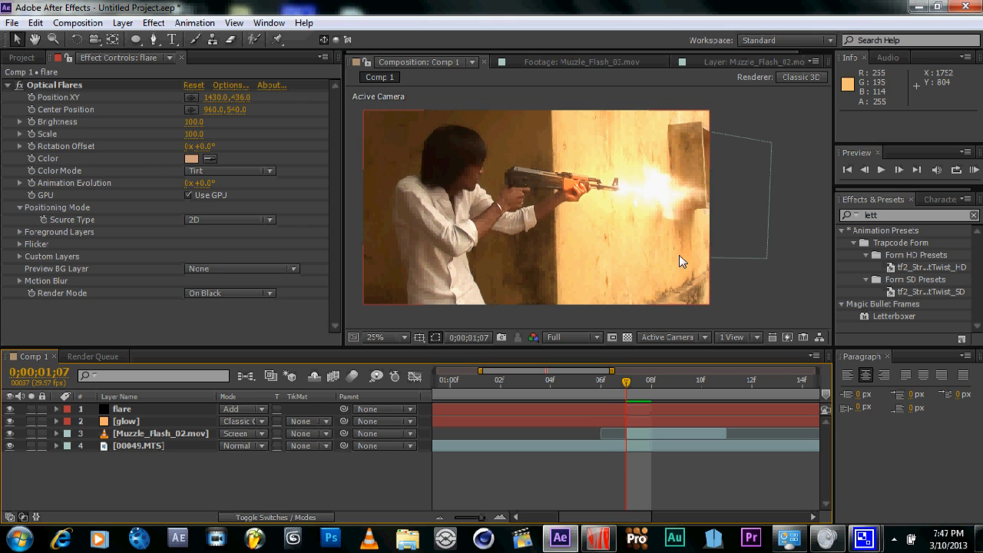
- Examine the gun close up with the glow layer and the flare layer each hidden and shown again
{"action": "scroll", "coordinate": [679, 255], "scroll_direction": "up", "scroll_amount": 1}
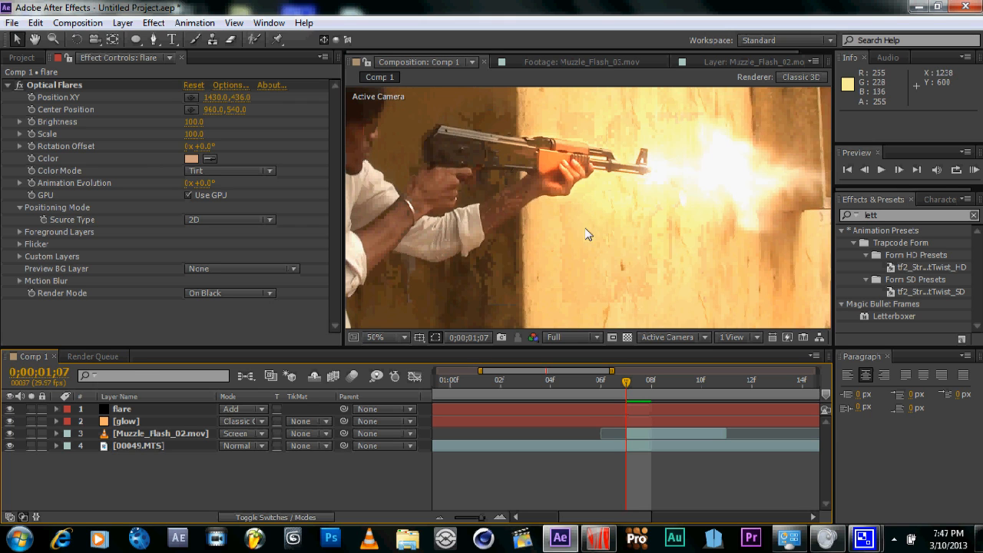
{"action": "left_click", "coordinate": [10, 421]}
{"action": "left_click", "coordinate": [9, 421]}
{"action": "left_click", "coordinate": [9, 409]}
{"action": "left_click", "coordinate": [9, 409]}
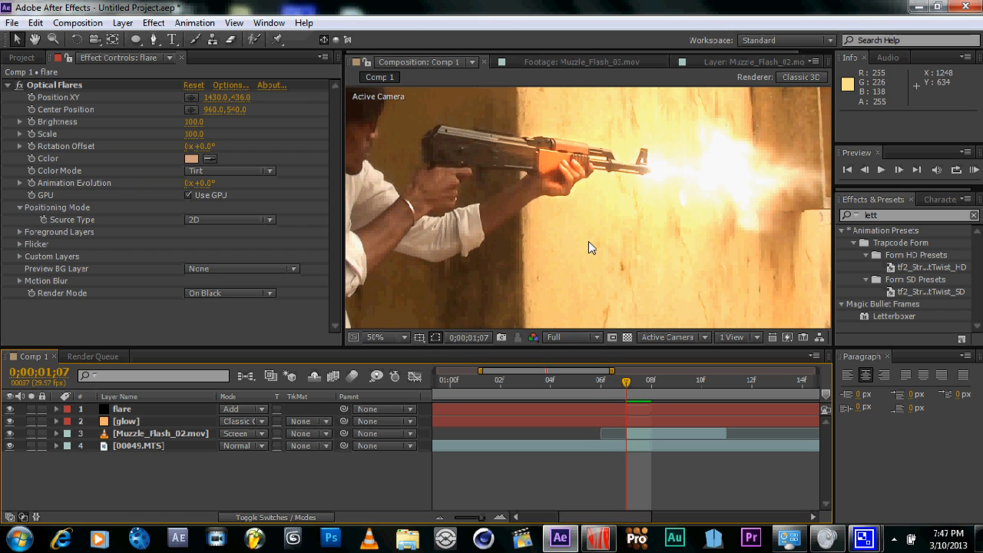
{"action": "left_click", "coordinate": [591, 301]}
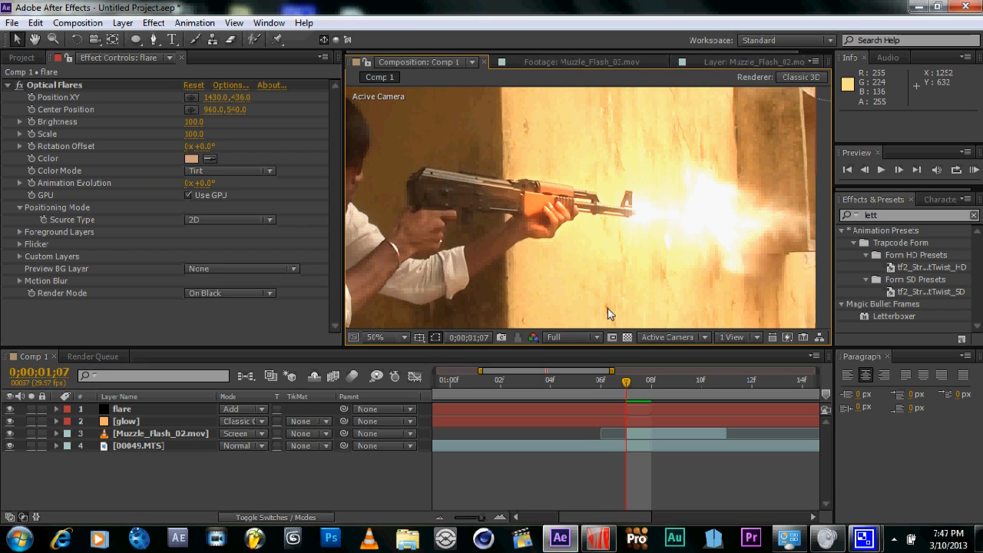
{"action": "scroll", "coordinate": [636, 270], "scroll_direction": "down", "scroll_amount": 2}
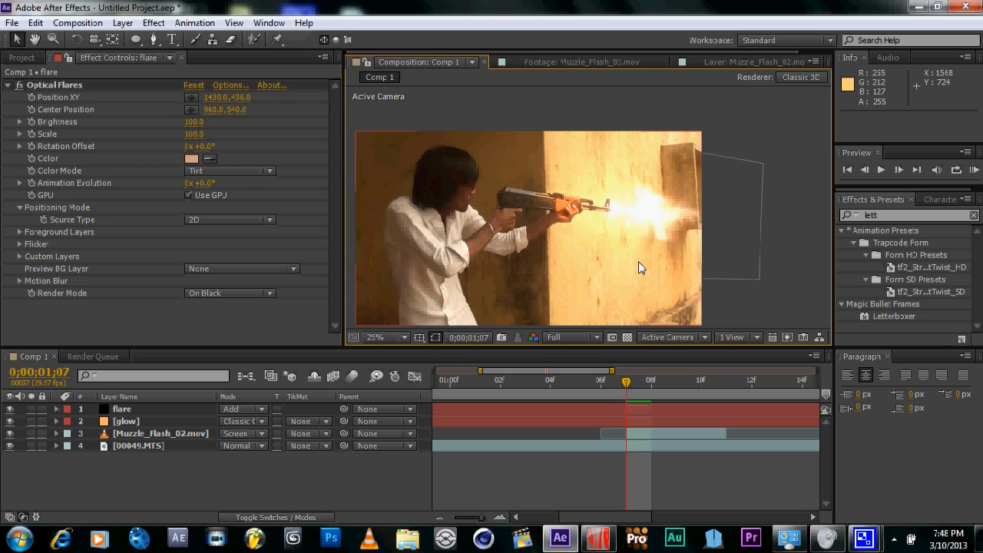
- Go back one frame to 0;00;01;06 and compare the gun with the flare and glow layers hidden and shown
{"action": "key", "text": "Page_Up"}
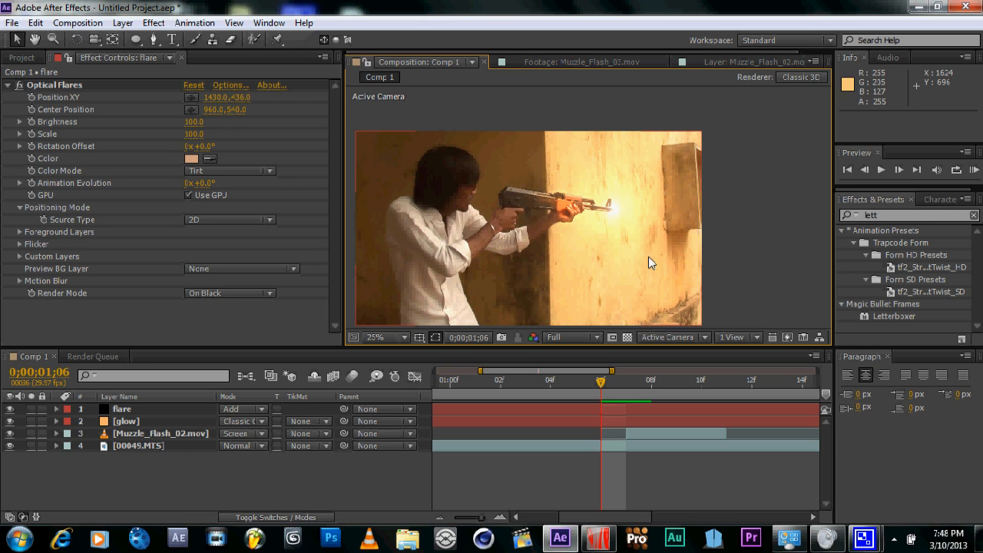
{"action": "scroll", "coordinate": [650, 261], "scroll_direction": "up", "scroll_amount": 2}
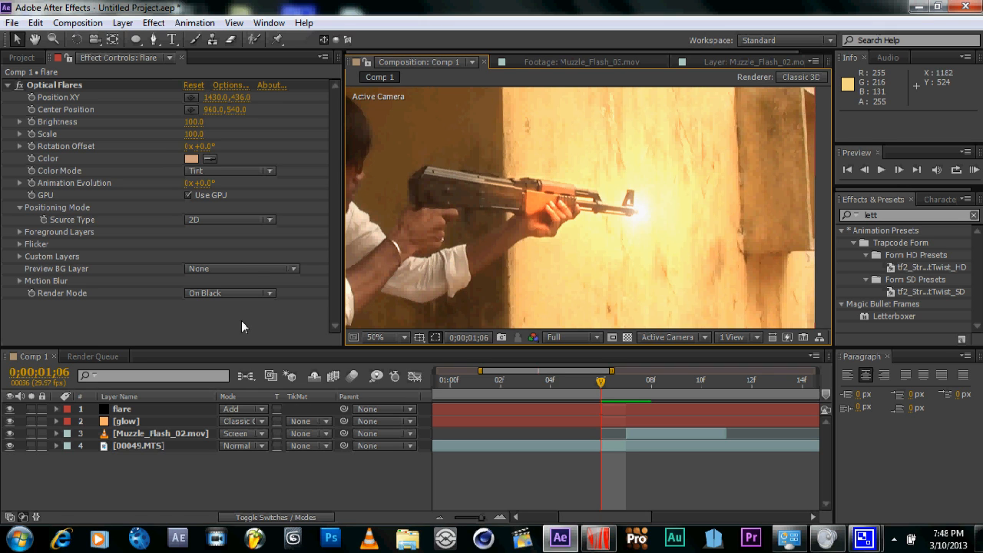
{"action": "left_click_drag", "start_coordinate": [10, 408], "coordinate": [9, 429]}
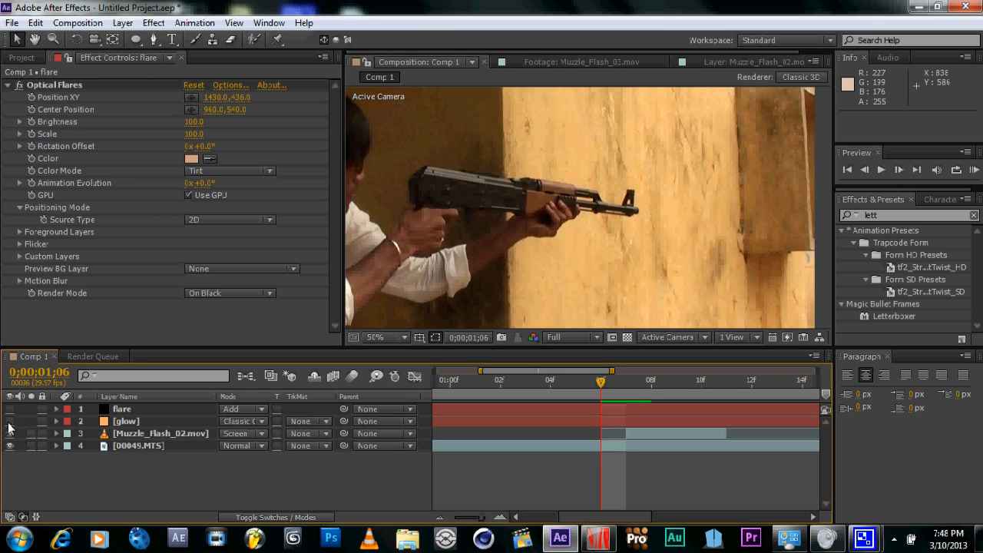
{"action": "left_click", "coordinate": [10, 408]}
{"action": "left_click", "coordinate": [8, 411]}
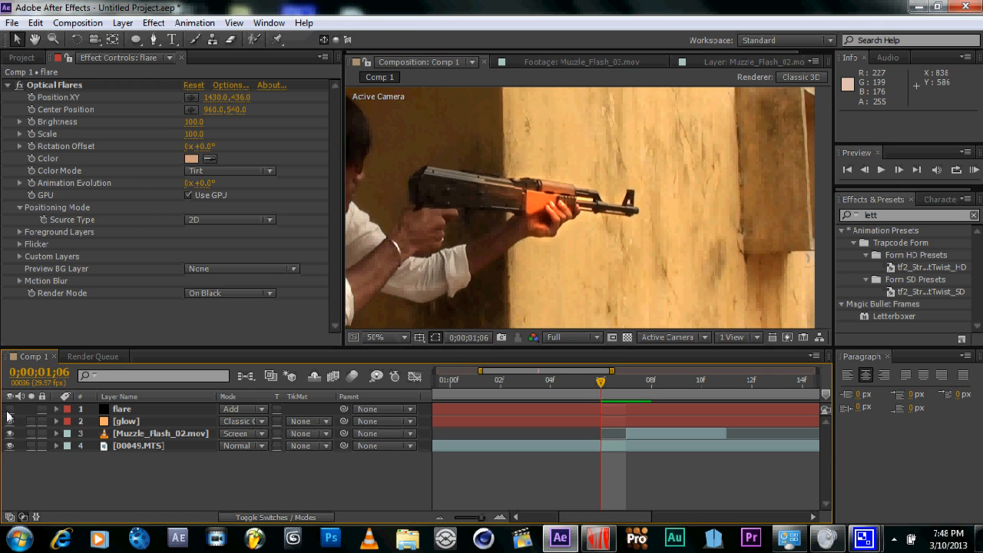
{"action": "left_click", "coordinate": [10, 413]}
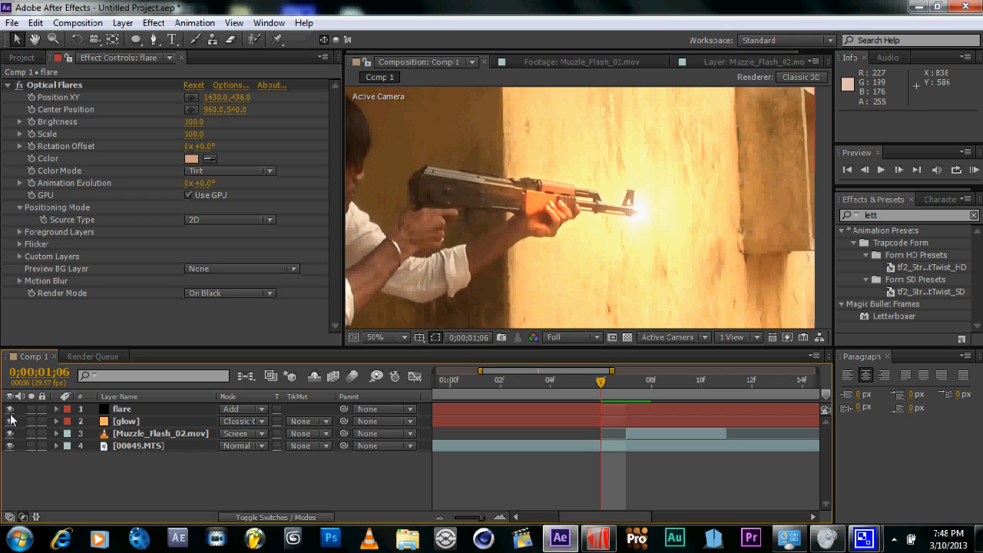
- Reveal the flare layer's transform properties and check the frames around the muzzle flash, ending on 0;00;01;06
{"action": "left_click", "coordinate": [123, 411]}
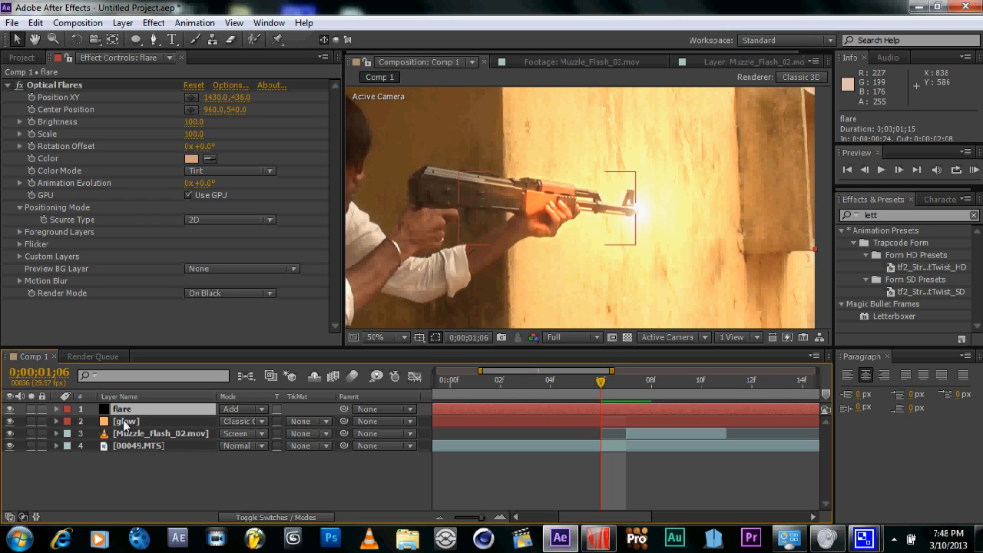
{"action": "left_click", "coordinate": [56, 410]}
{"action": "left_click", "coordinate": [68, 433]}
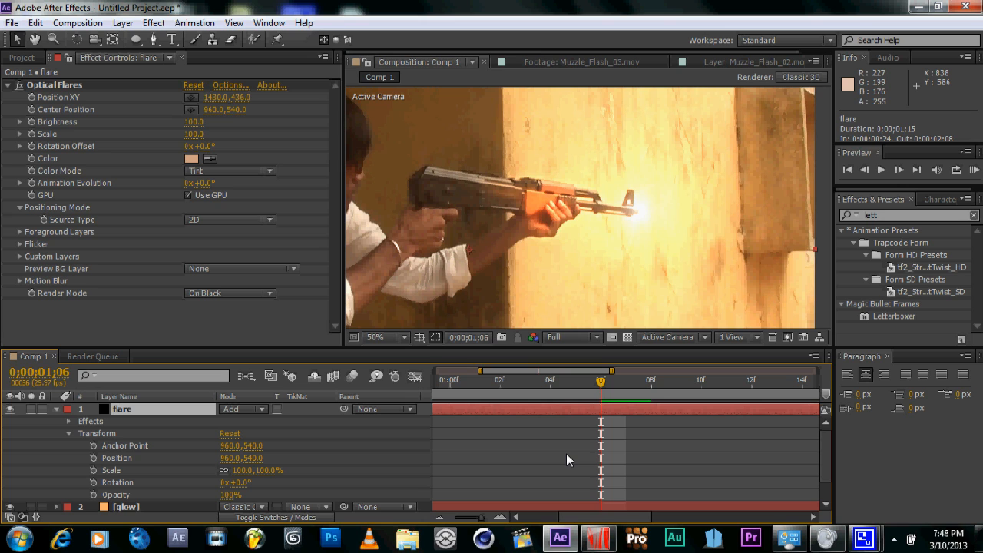
{"action": "key", "text": "Page_Up"}
{"action": "key", "text": "Page_Down"}
{"action": "key", "text": "Page_Down"}
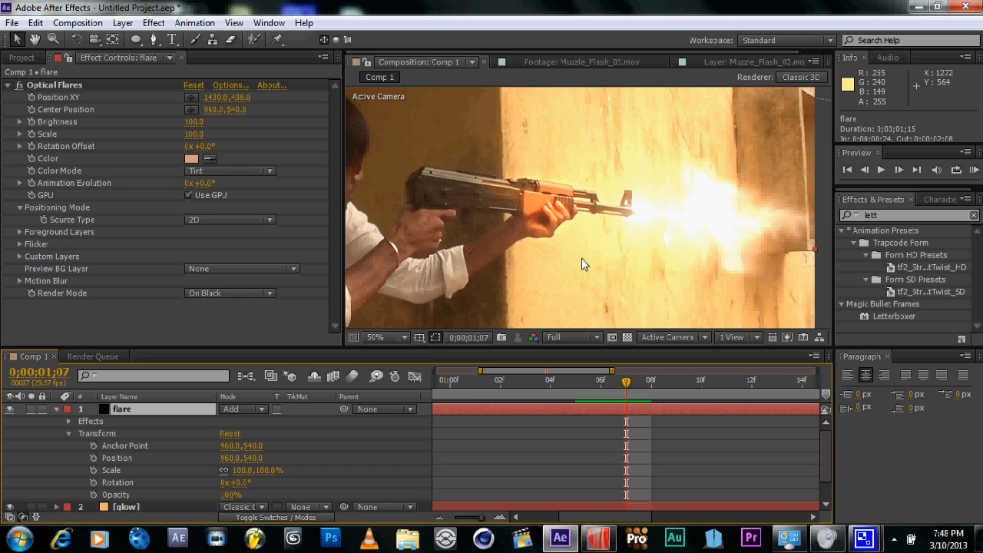
{"action": "key", "text": "Page_Up"}
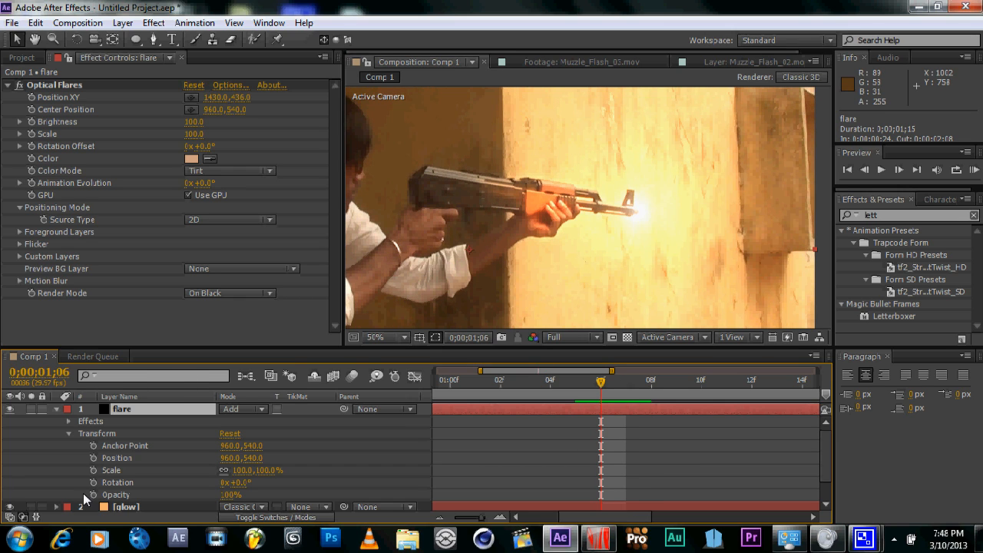
- Start keyframing the flare layer's opacity at 0;00;01;06 with a value of 0%
{"action": "scroll", "coordinate": [142, 479], "scroll_direction": "down", "scroll_amount": 2}
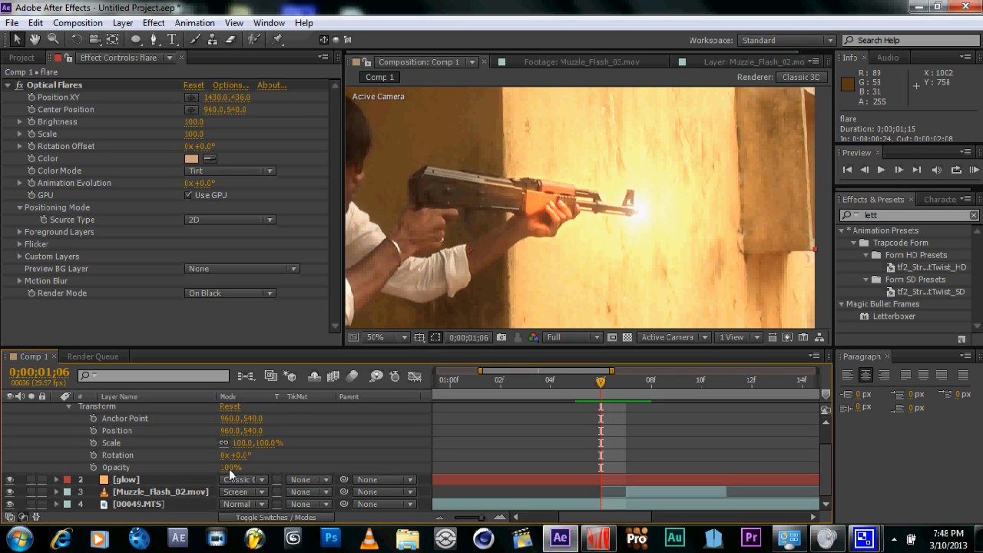
{"action": "left_click", "coordinate": [93, 467]}
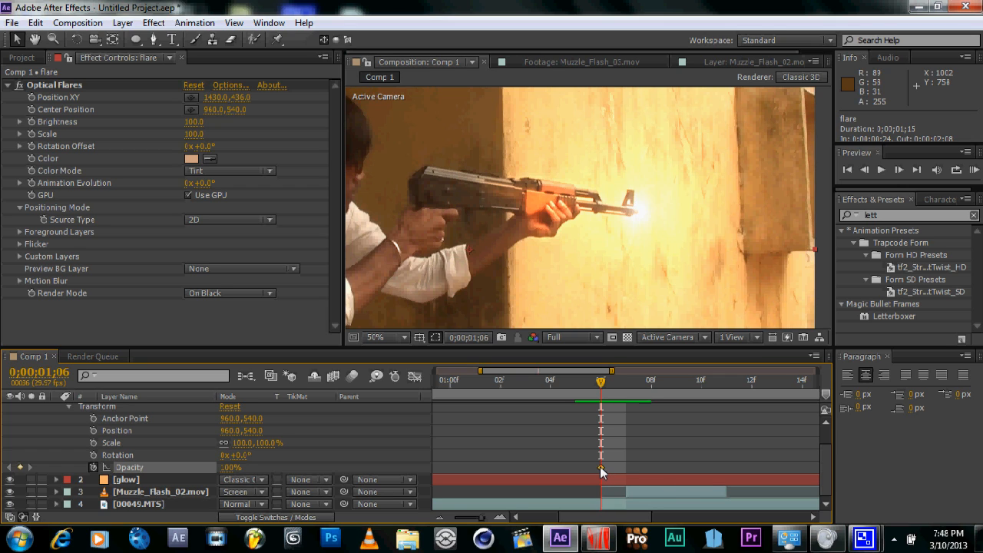
{"action": "mouse_move", "coordinate": [599, 466]}
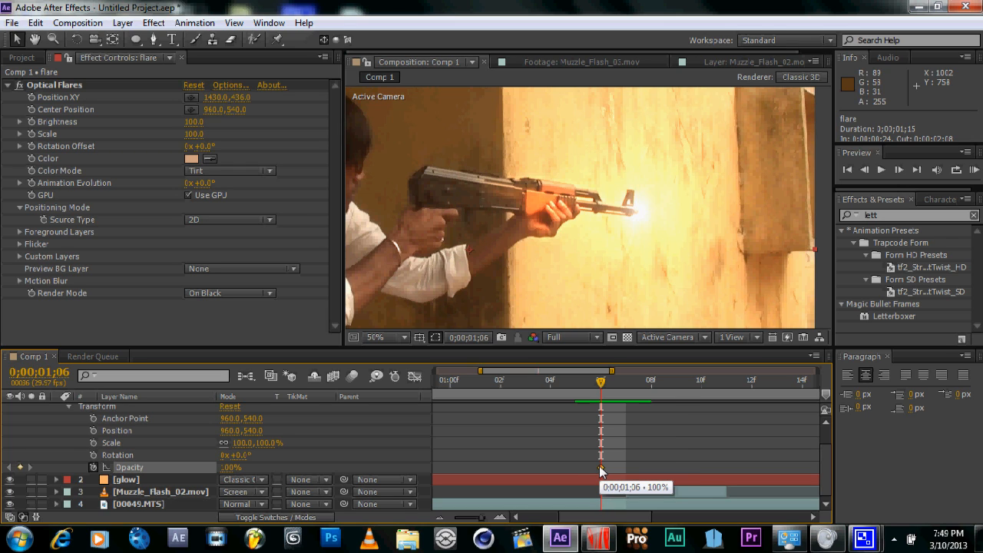
{"action": "left_click", "coordinate": [230, 467]}
{"action": "type", "text": "0"}
{"action": "key", "text": "Return"}
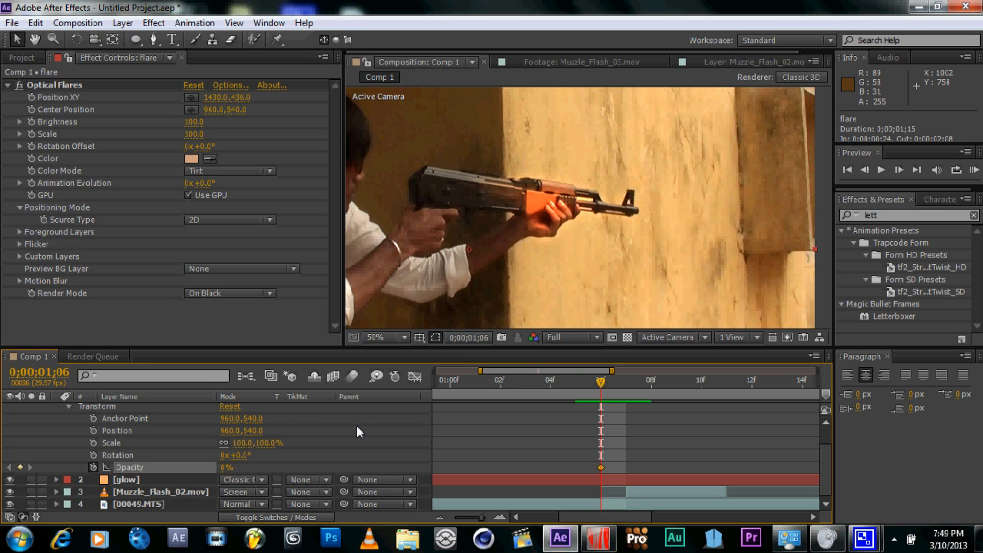
- Reveal the glow layer's transform properties and start keyframing its opacity at 0;00;01;06 with a value of 0%
{"action": "left_click", "coordinate": [131, 478]}
{"action": "left_click", "coordinate": [57, 480]}
{"action": "scroll", "coordinate": [67, 478], "scroll_direction": "down", "scroll_amount": 1}
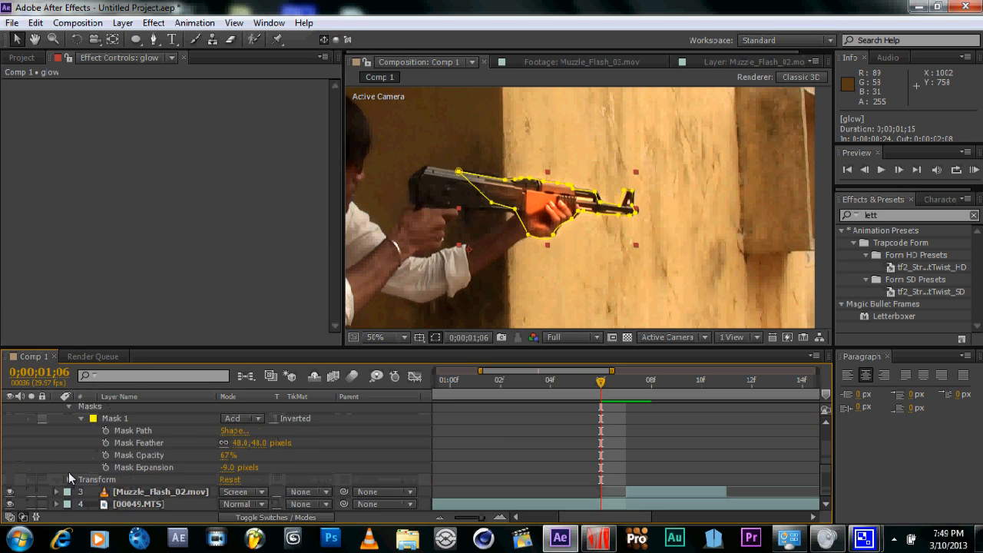
{"action": "scroll", "coordinate": [68, 473], "scroll_direction": "up", "scroll_amount": 3}
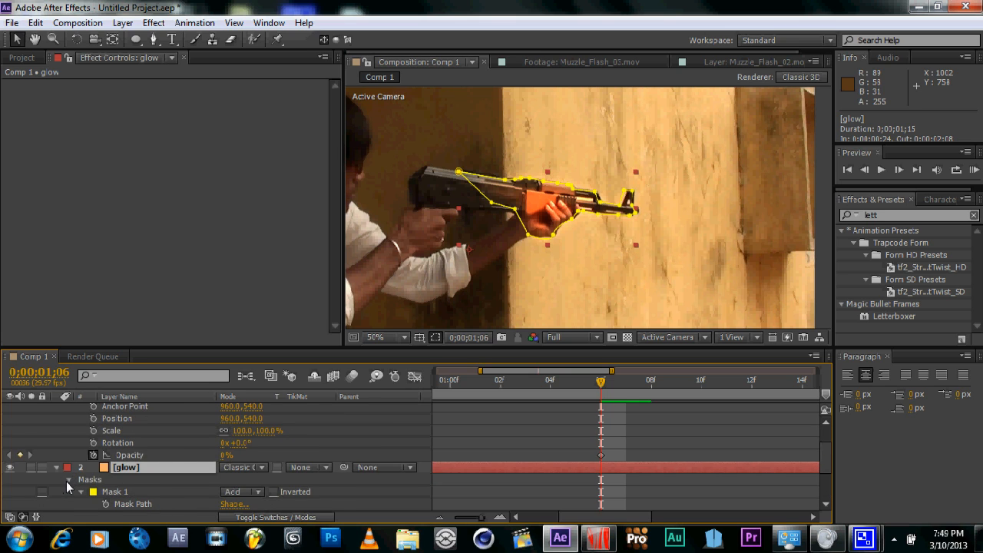
{"action": "scroll", "coordinate": [67, 480], "scroll_direction": "down", "scroll_amount": 2}
{"action": "left_click", "coordinate": [70, 478]}
{"action": "scroll", "coordinate": [92, 476], "scroll_direction": "down", "scroll_amount": 1}
{"action": "scroll", "coordinate": [122, 476], "scroll_direction": "down", "scroll_amount": 2}
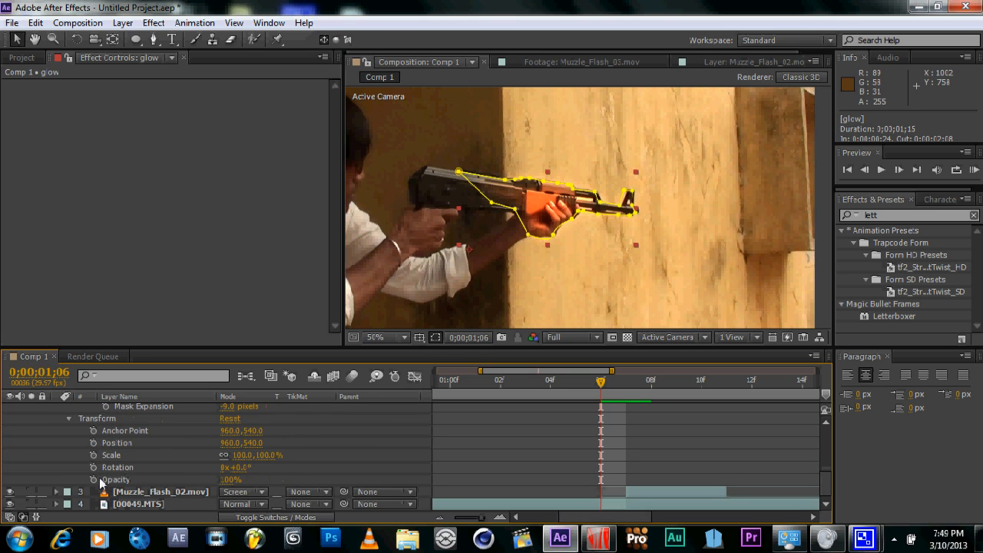
{"action": "left_click", "coordinate": [93, 479]}
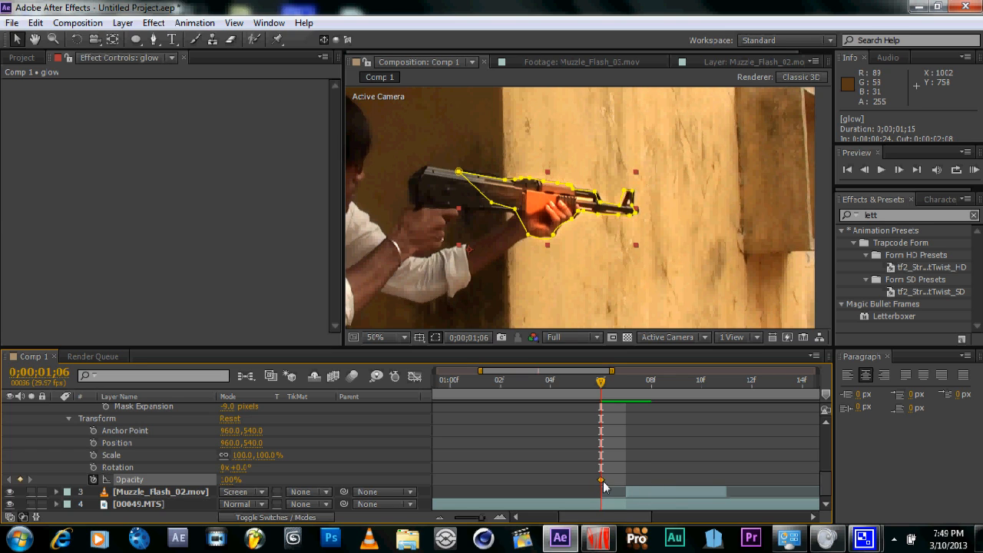
{"action": "mouse_move", "coordinate": [603, 481]}
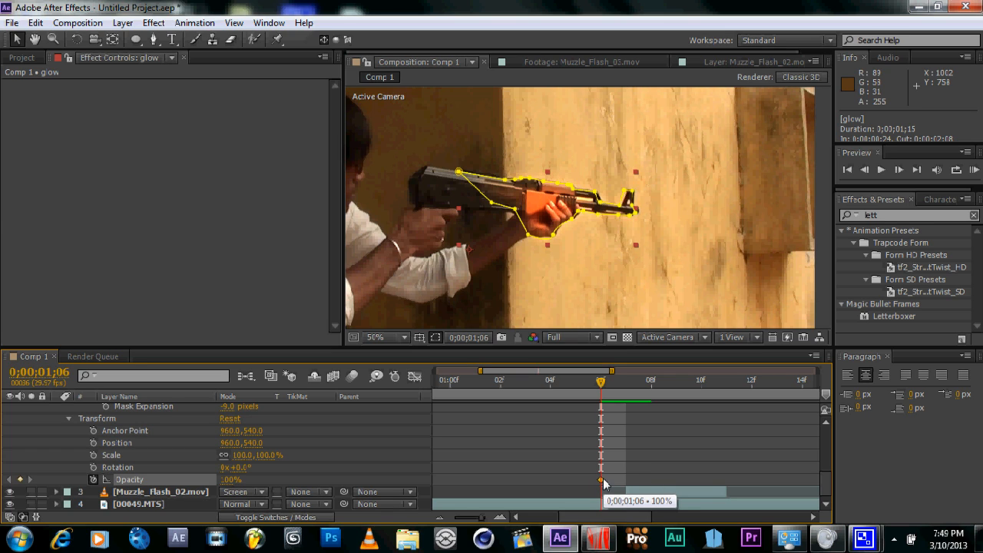
{"action": "left_click_drag", "start_coordinate": [168, 481], "coordinate": [15, 484]}
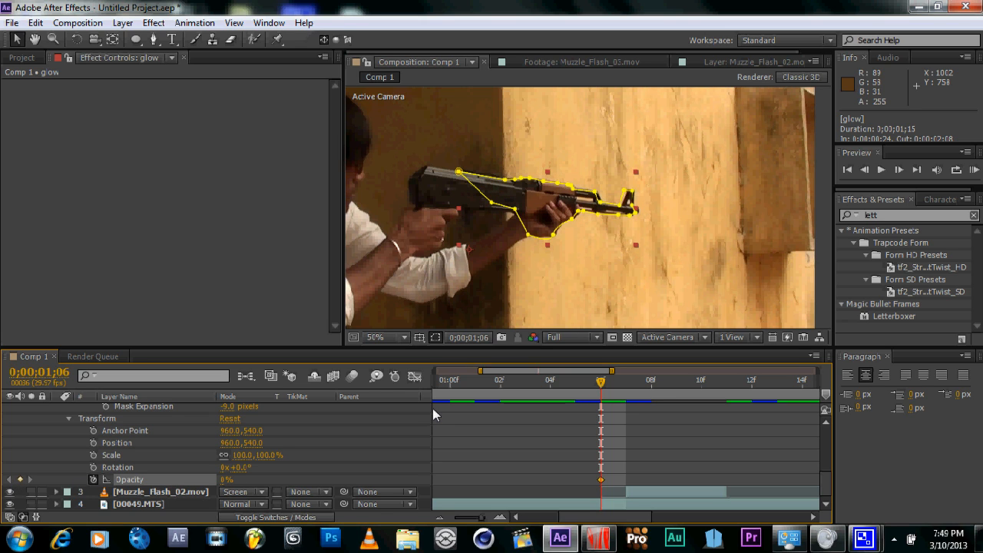
- Keyframe the glow layer's opacity to 100% one frame further, at 0;00;01;07
{"action": "key", "text": "Page_Down"}
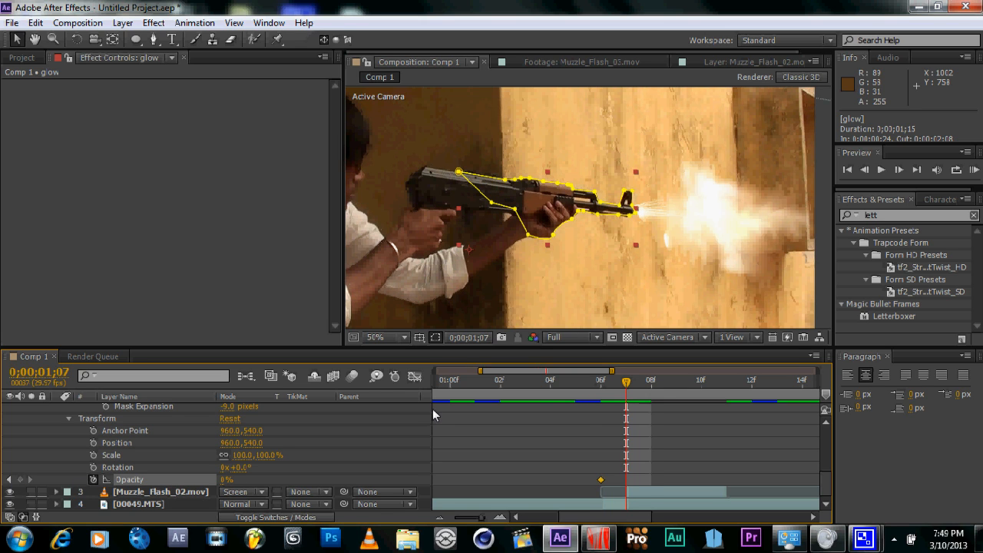
{"action": "left_click_drag", "start_coordinate": [221, 478], "coordinate": [309, 471]}
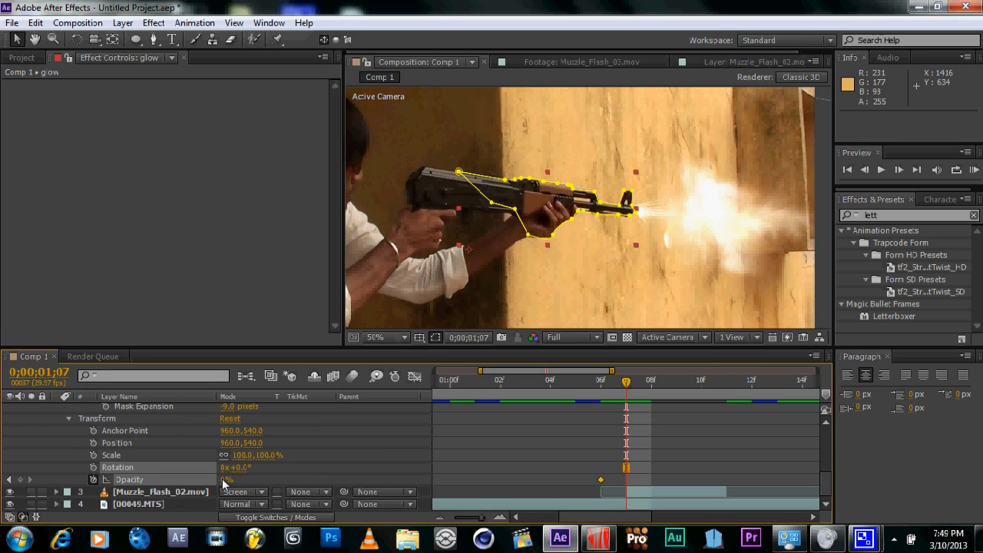
{"action": "left_click", "coordinate": [388, 477]}
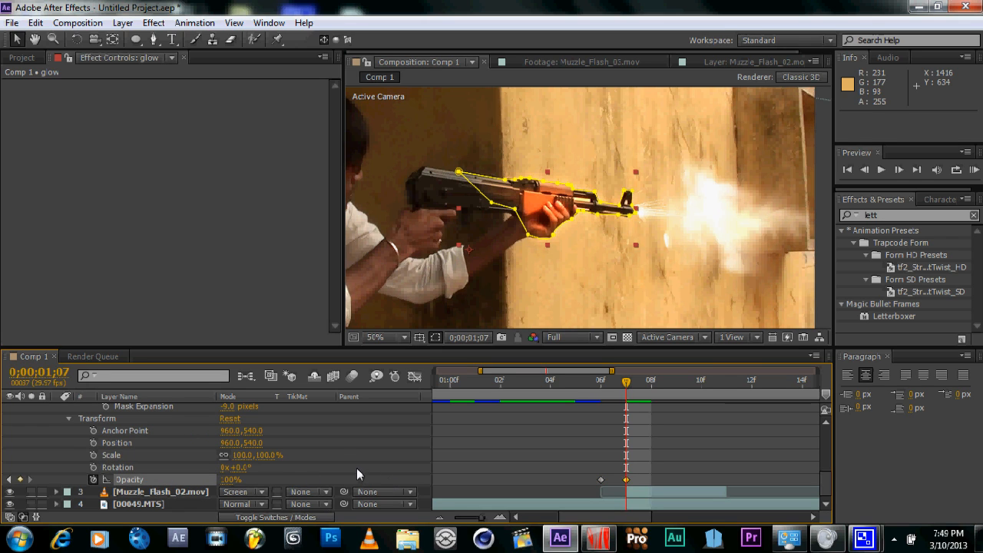
- Keyframe the flare layer's opacity to 100% at 0;00;01;07
{"action": "scroll", "coordinate": [335, 447], "scroll_direction": "up", "scroll_amount": 2}
{"action": "scroll", "coordinate": [336, 444], "scroll_direction": "up", "scroll_amount": 2}
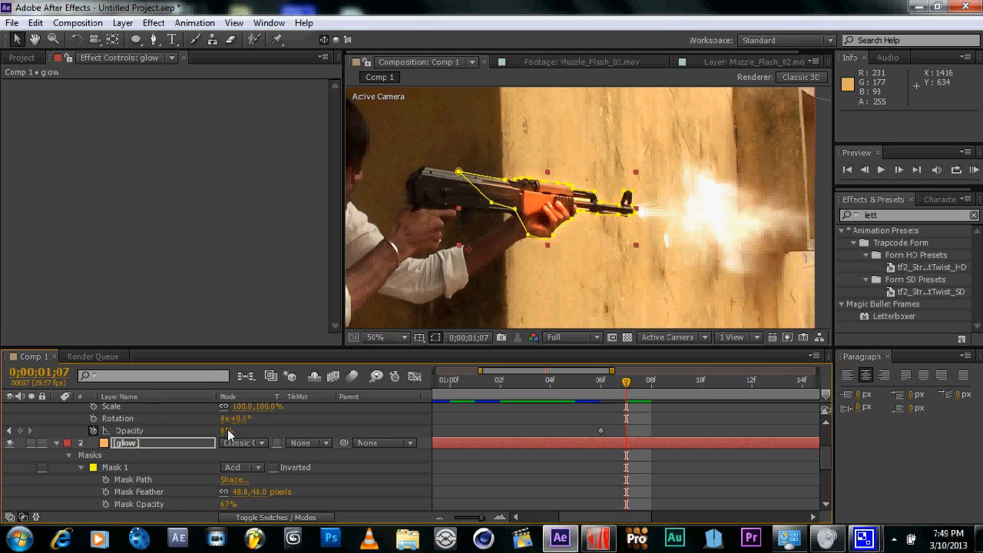
{"action": "left_click_drag", "start_coordinate": [229, 434], "coordinate": [305, 429]}
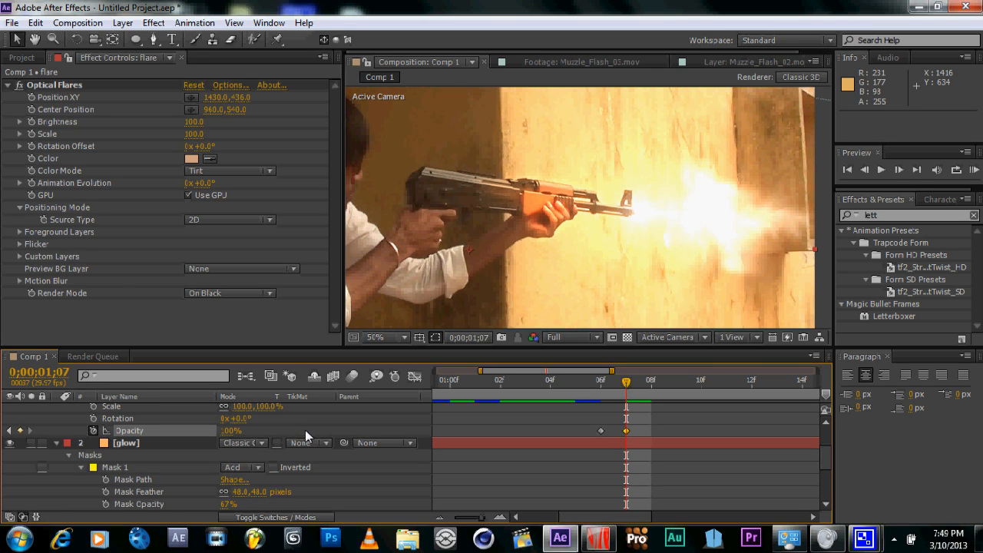
- Keyframe the flare layer's opacity back to 0% one frame further, at 0;00;01;08
{"action": "key", "text": "Page_Down"}
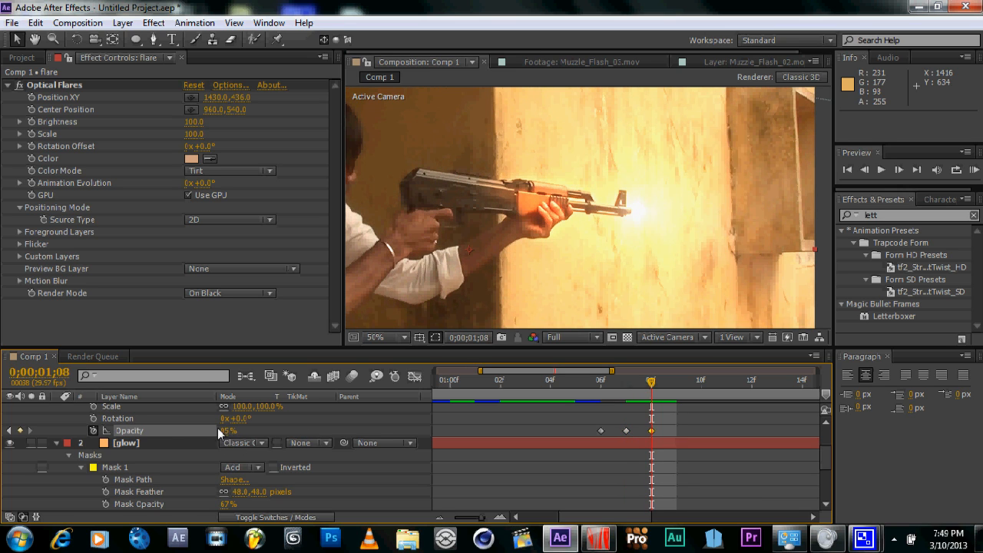
{"action": "left_click_drag", "start_coordinate": [189, 429], "coordinate": [116, 430]}
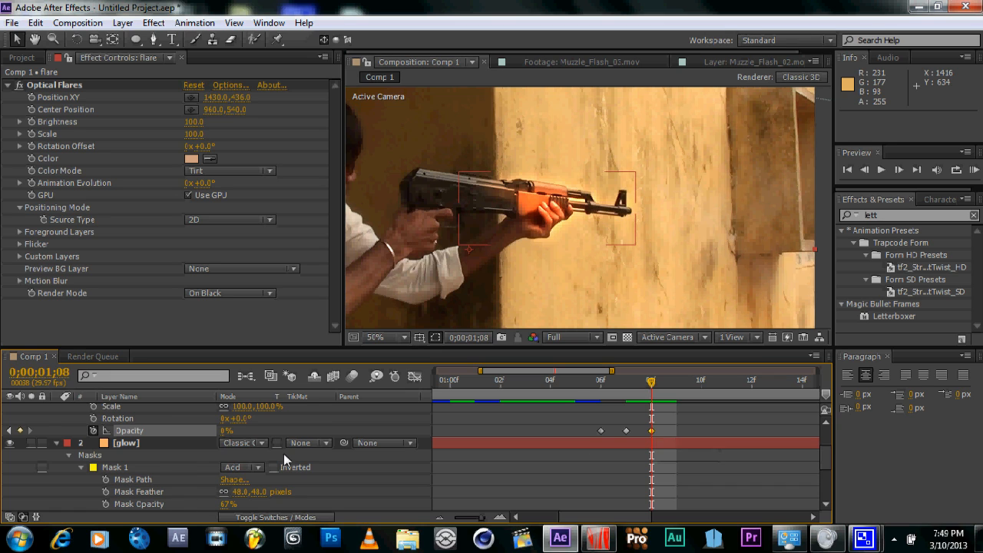
- Keyframe the glow layer's opacity back to 0% at 0;00;01;08
{"action": "scroll", "coordinate": [283, 453], "scroll_direction": "down", "scroll_amount": 1}
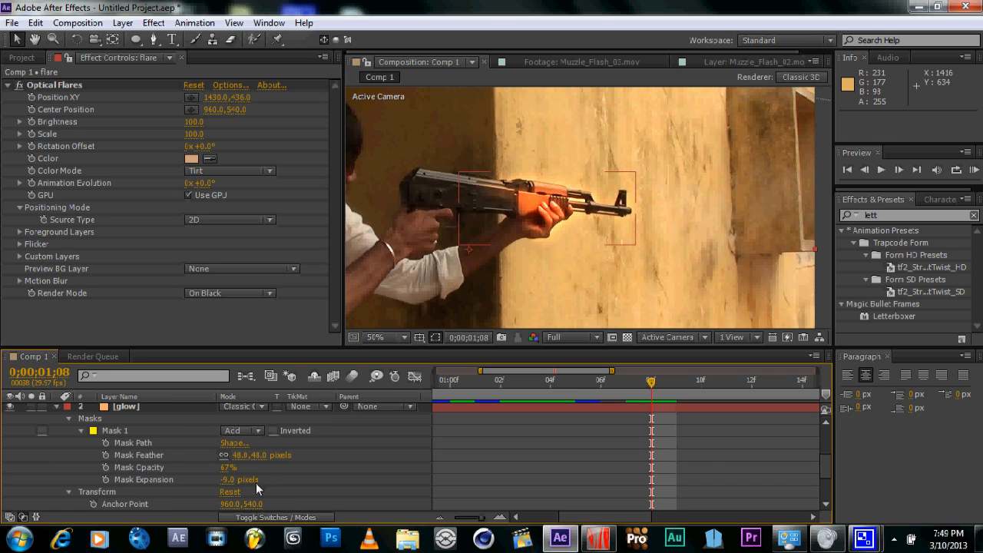
{"action": "scroll", "coordinate": [257, 488], "scroll_direction": "down", "scroll_amount": 2}
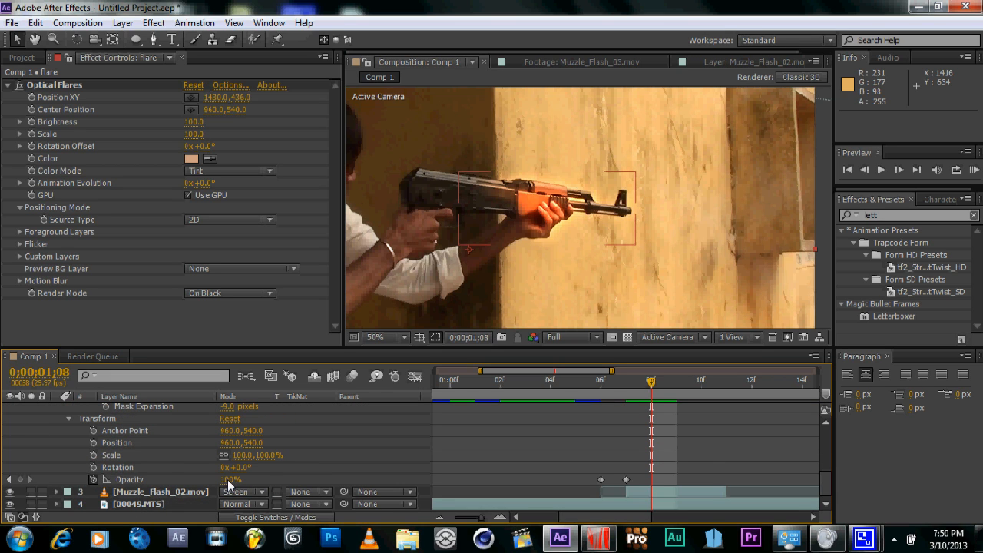
{"action": "left_click_drag", "start_coordinate": [228, 482], "coordinate": [205, 478]}
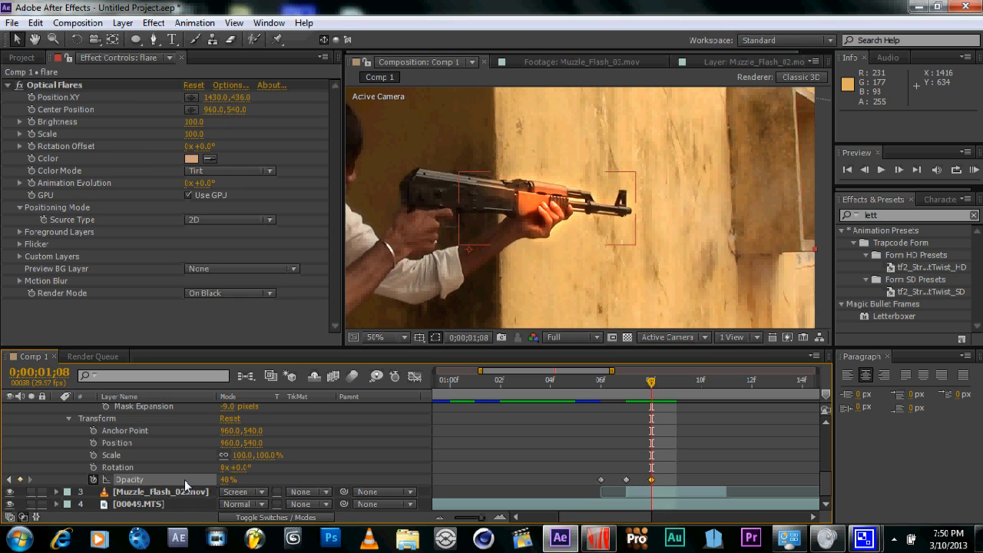
{"action": "left_click", "coordinate": [139, 481]}
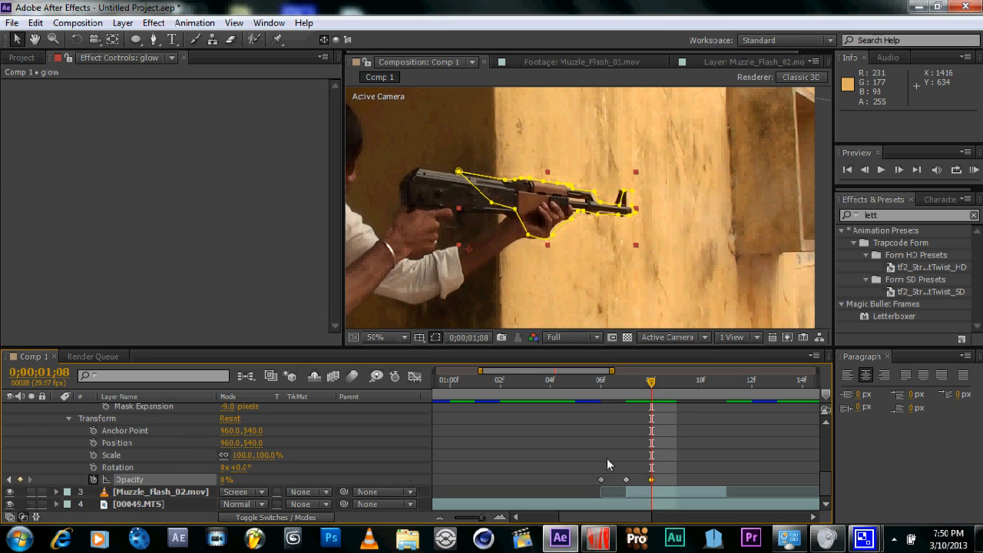
- Step back and forth through the frames between 0;00;01;05 and 0;00;01;08 to examine the timing of the flash, flare and glow
{"action": "scroll", "coordinate": [581, 456], "scroll_direction": "up", "scroll_amount": 1}
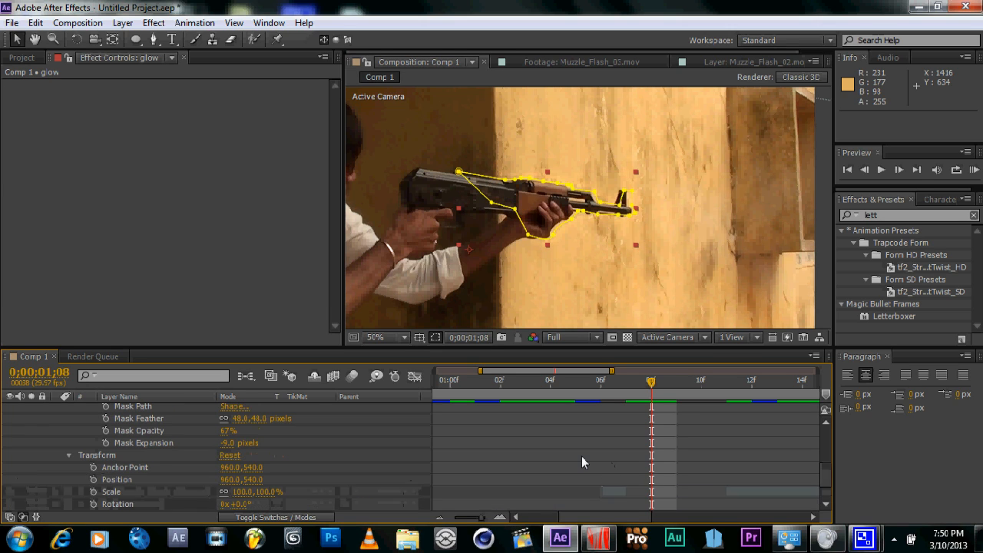
{"action": "left_click", "coordinate": [604, 396]}
{"action": "key", "text": "Page_Up"}
{"action": "key", "text": "Page_Down"}
{"action": "key", "text": "Page_Down"}
{"action": "key", "text": "Page_Down"}
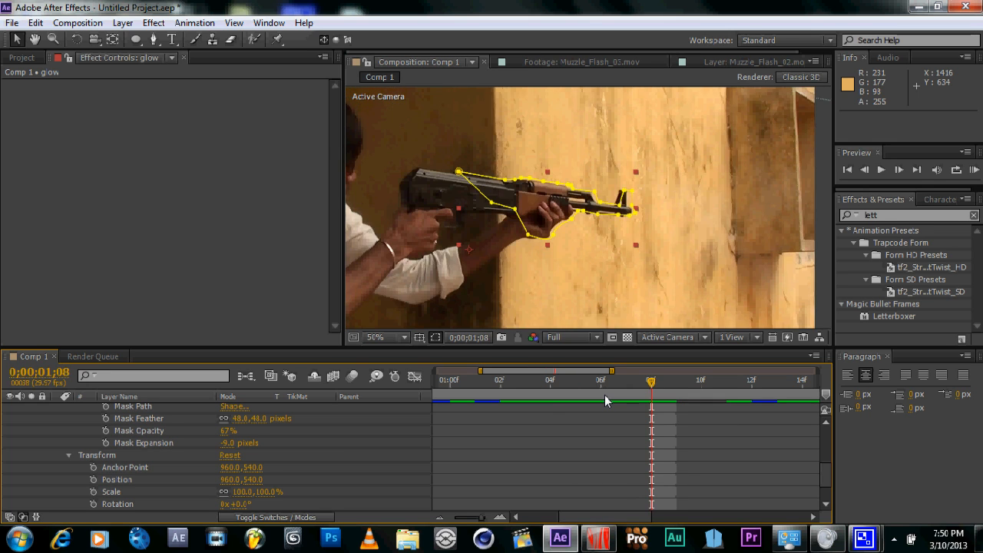
{"action": "key", "text": "Page_Up"}
{"action": "key", "text": "Page_Up"}
{"action": "key", "text": "Page_Down"}
{"action": "key", "text": "Page_Down"}
{"action": "key", "text": "Page_Up"}
{"action": "key", "text": "Page_Up"}
{"action": "key", "text": "Page_Down"}
{"action": "key", "text": "Page_Up"}
{"action": "key", "text": "Page_Down"}
{"action": "key", "text": "Page_Down"}
{"action": "key", "text": "Page_Up"}
{"action": "key", "text": "Page_Up"}
{"action": "key", "text": "Page_Down"}
{"action": "key", "text": "Page_Down"}
{"action": "key", "text": "Page_Up"}
{"action": "key", "text": "Page_Up"}
{"action": "key", "text": "Page_Up"}
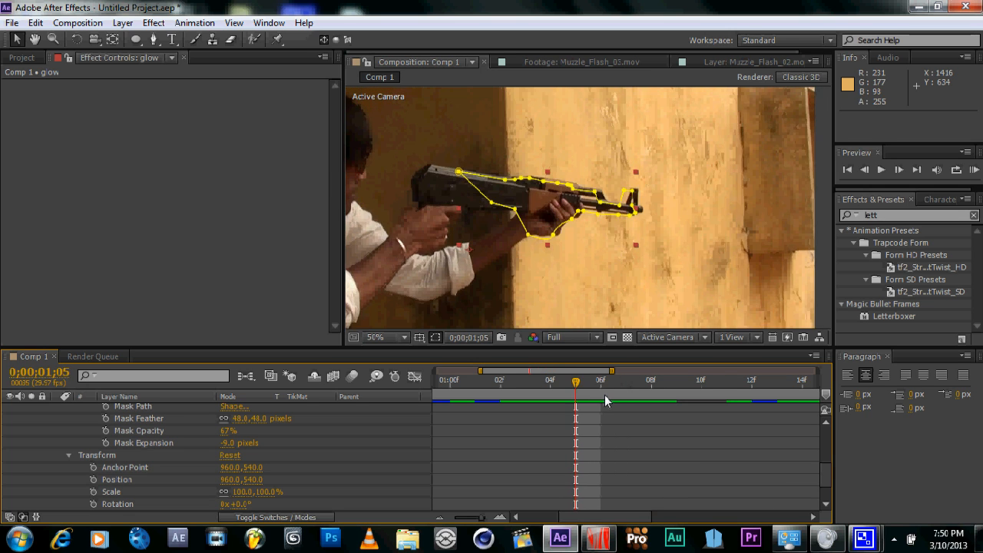
{"action": "key", "text": "Page_Down"}
{"action": "key", "text": "Page_Down"}
{"action": "key", "text": "Page_Down"}
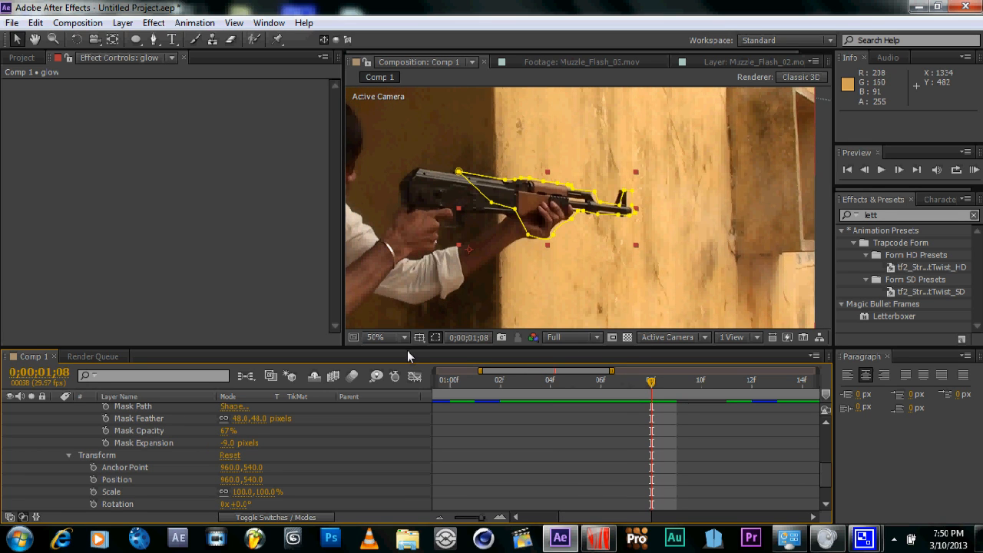
- Collapse the glow and flare layers and add Muzzle_Flash_01.mov to the composition directly above the Muzzle_Flash_02.mov layer
{"action": "scroll", "coordinate": [63, 436], "scroll_direction": "down", "scroll_amount": 2}
{"action": "left_click", "coordinate": [56, 479]}
{"action": "scroll", "coordinate": [57, 447], "scroll_direction": "up", "scroll_amount": 1}
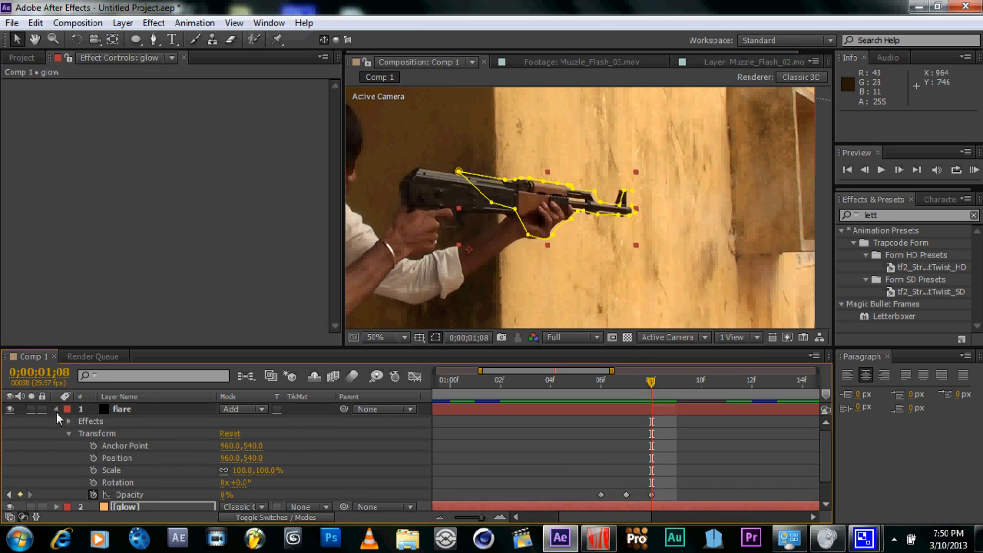
{"action": "left_click", "coordinate": [56, 410]}
{"action": "left_click", "coordinate": [33, 62]}
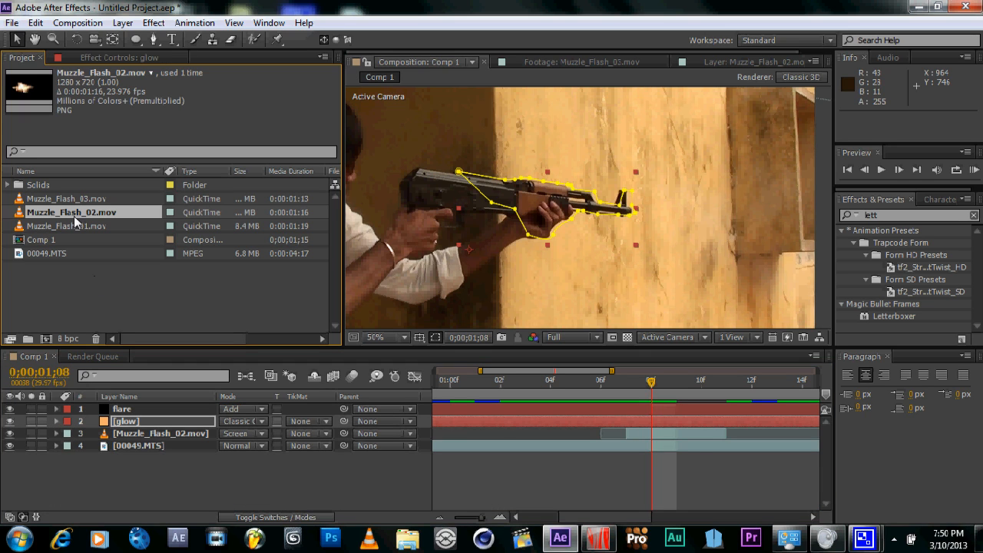
{"action": "left_click_drag", "start_coordinate": [79, 226], "coordinate": [184, 449]}
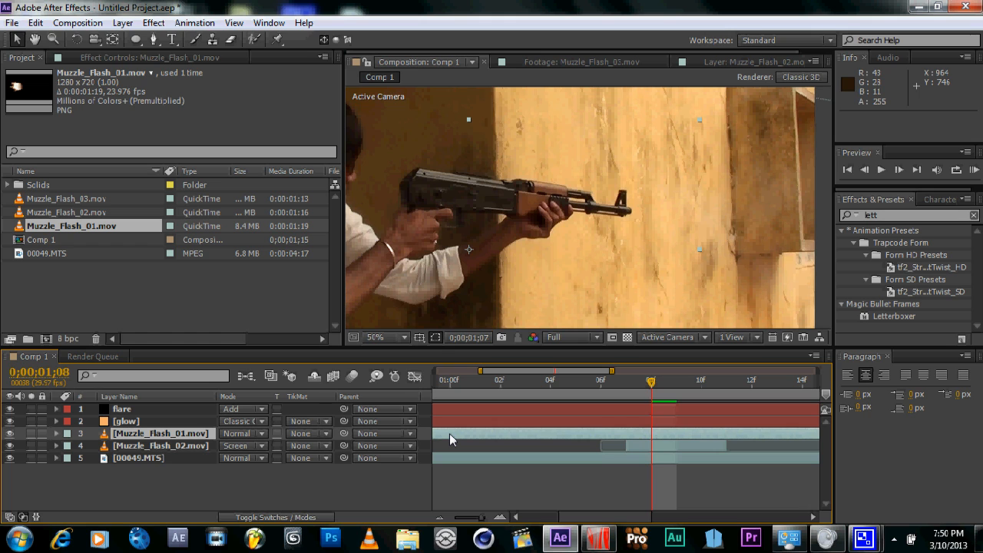
- Go to frame 0;00;01;09 and shift the Muzzle_Flash_01.mov layer in time so it starts at 0;00;01;08
{"action": "key", "text": "Page_Up"}
{"action": "key", "text": "Page_Up"}
{"action": "key", "text": "Page_Down"}
{"action": "key", "text": "Page_Down"}
{"action": "key", "text": "Page_Down"}
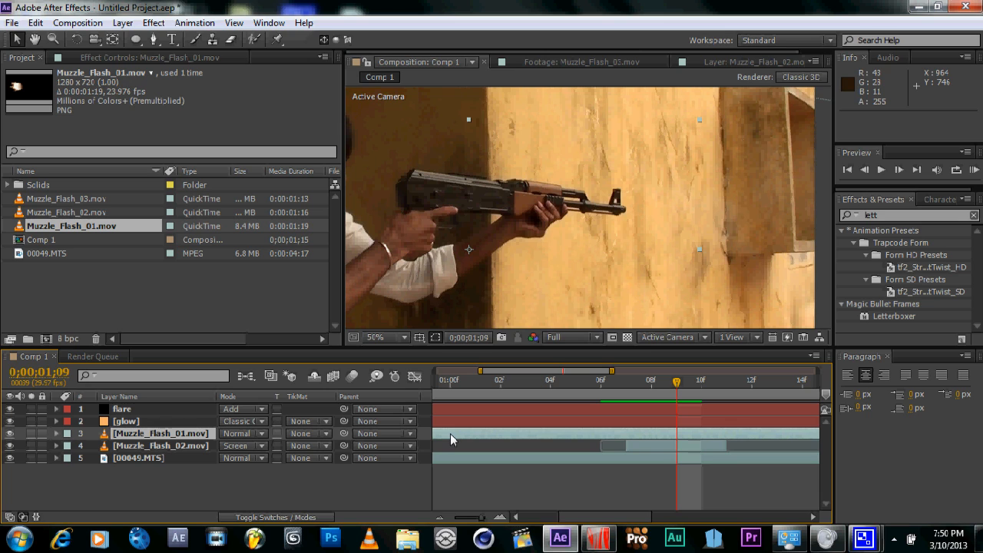
{"action": "left_click_drag", "start_coordinate": [449, 433], "coordinate": [797, 435]}
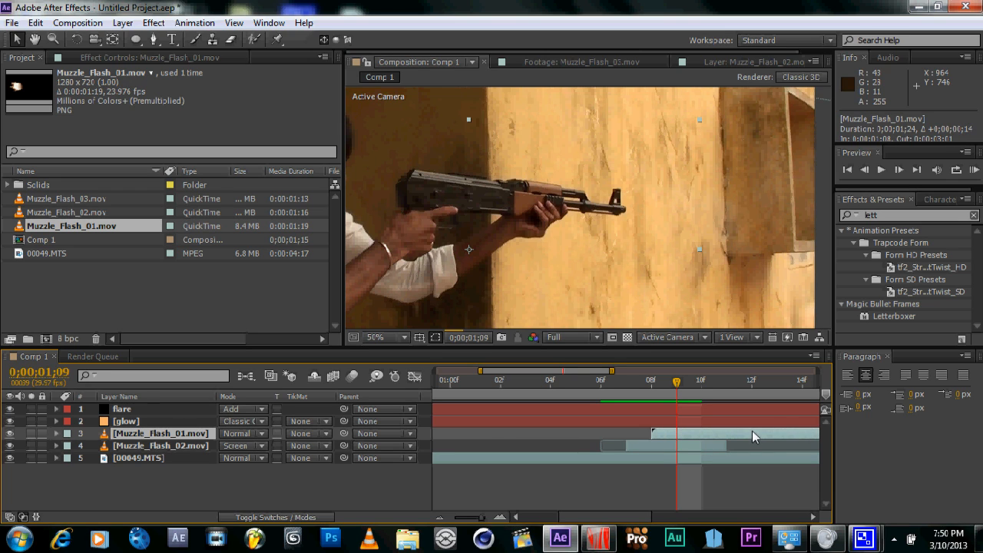
- Place the Muzzle_Flash_01.mov flash at the rifle's muzzle and trim the layer's in point to 0;00;01;09
{"action": "left_click_drag", "start_coordinate": [391, 238], "coordinate": [708, 214]}
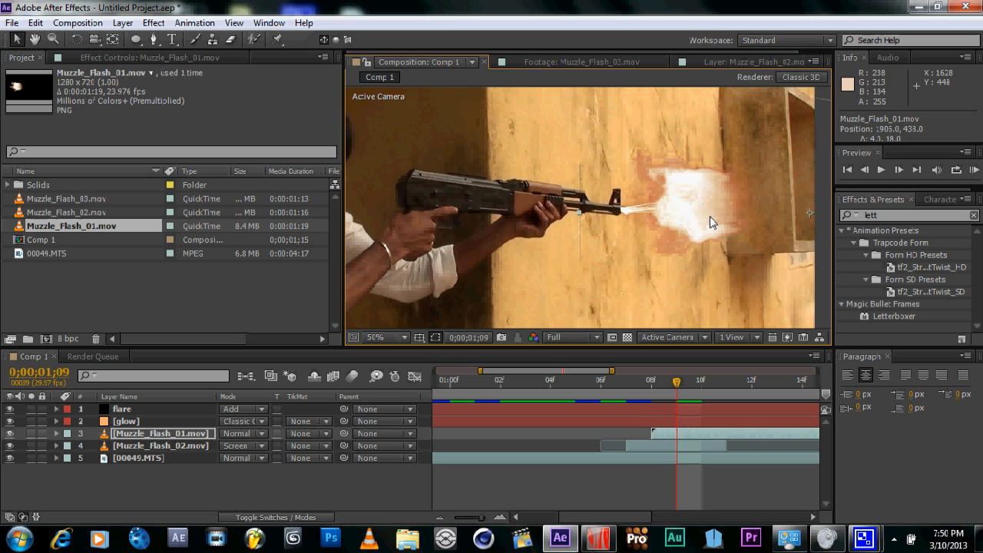
{"action": "left_click", "coordinate": [659, 433]}
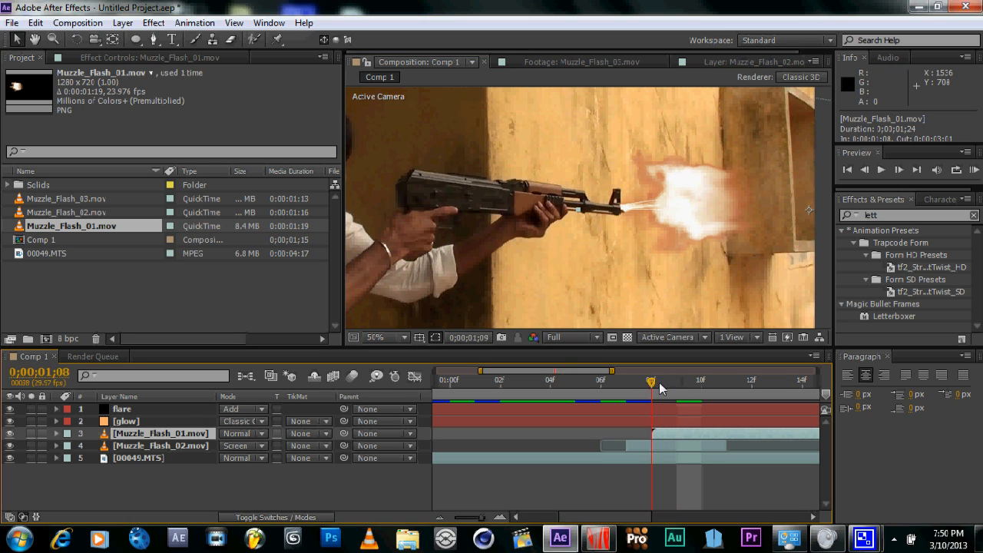
{"action": "left_click_drag", "start_coordinate": [652, 433], "coordinate": [684, 432]}
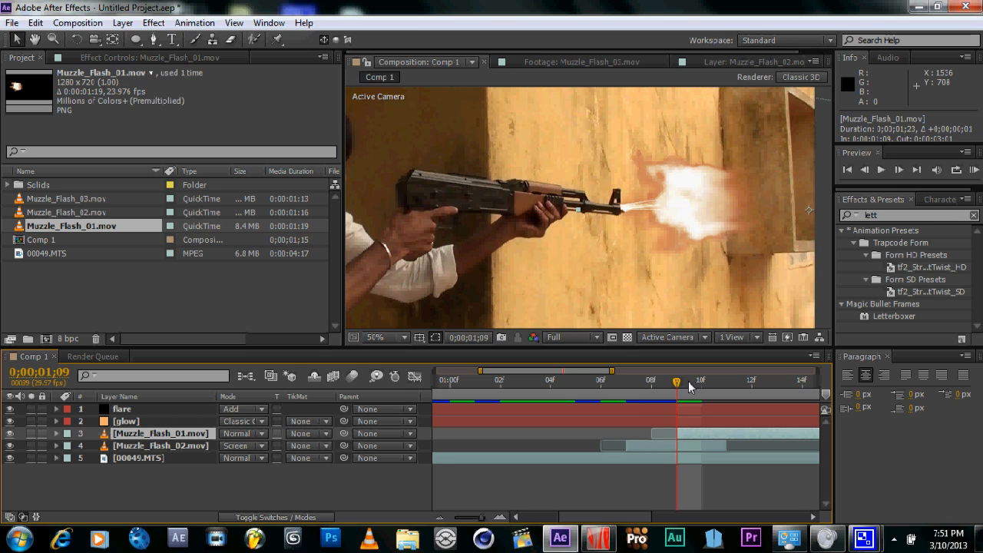
- Make Muzzle_Flash_01.mov a 3D layer and activate the Rotation tool
{"action": "left_click", "coordinate": [278, 517]}
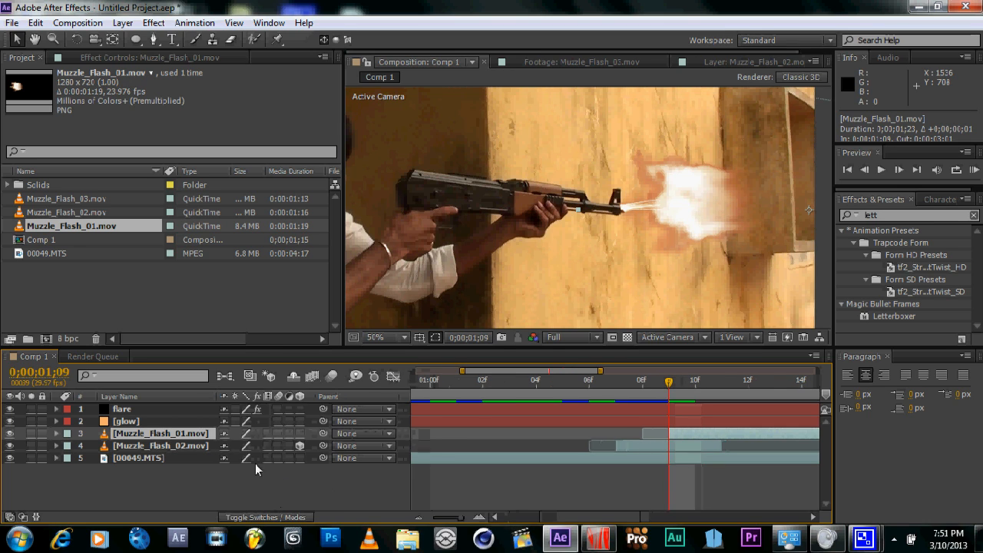
{"action": "left_click", "coordinate": [299, 433]}
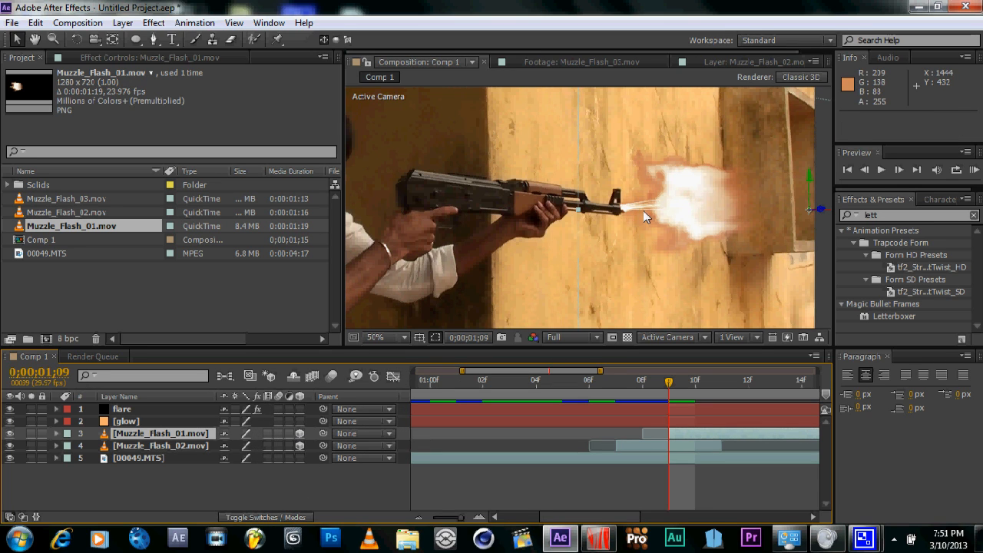
{"action": "key", "text": "w"}
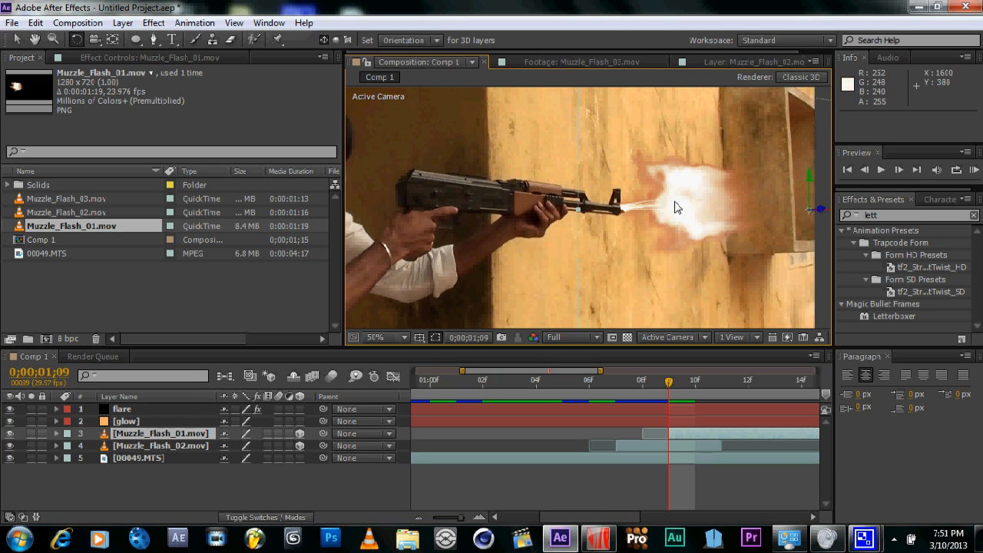
- Copy the Position property from the Muzzle_Flash_02.mov layer and paste it onto the Muzzle_Flash_01.mov layer
{"action": "left_click", "coordinate": [133, 446]}
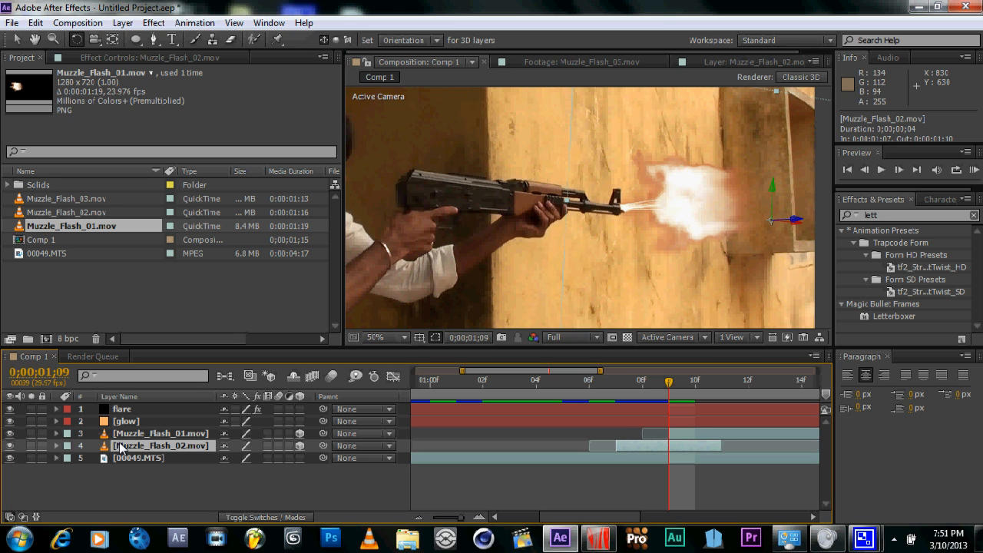
{"action": "left_click", "coordinate": [52, 445]}
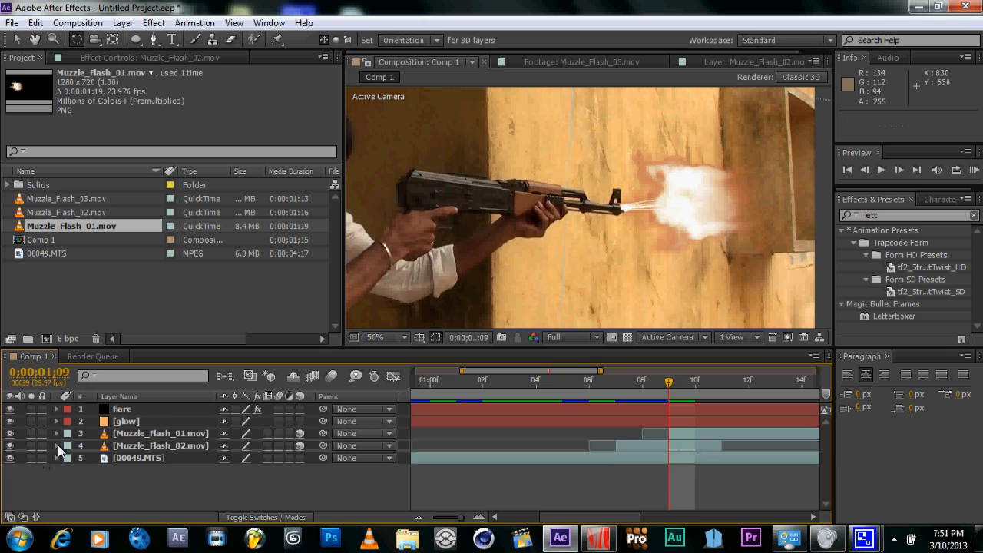
{"action": "left_click", "coordinate": [58, 445]}
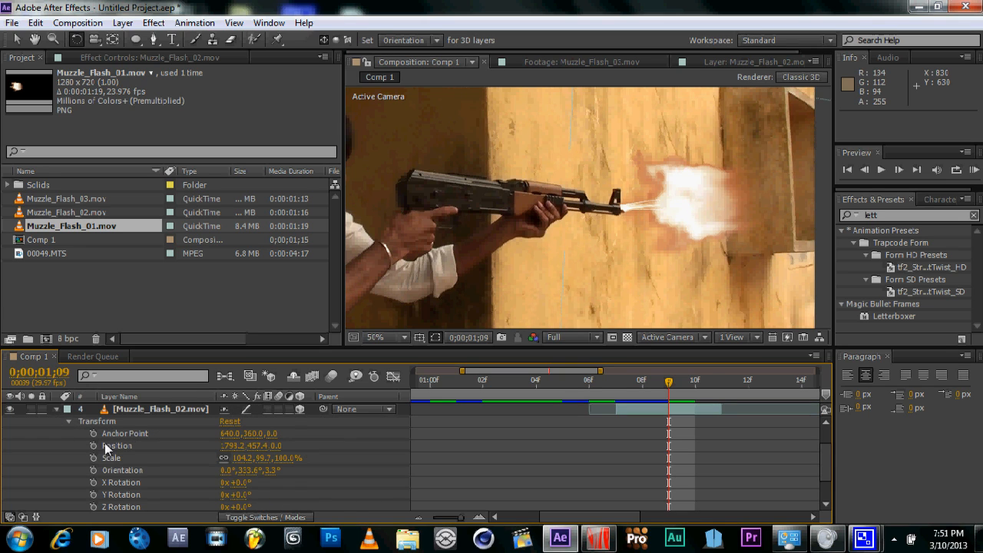
{"action": "scroll", "coordinate": [108, 437], "scroll_direction": "down", "scroll_amount": 1}
{"action": "left_click", "coordinate": [120, 408]}
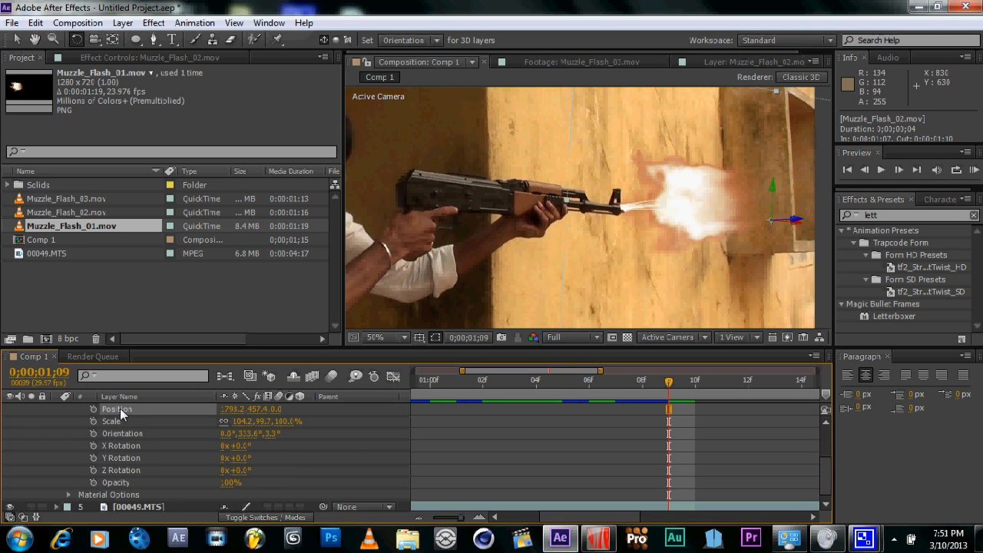
{"action": "left_click", "coordinate": [36, 22]}
{"action": "left_click", "coordinate": [60, 108]}
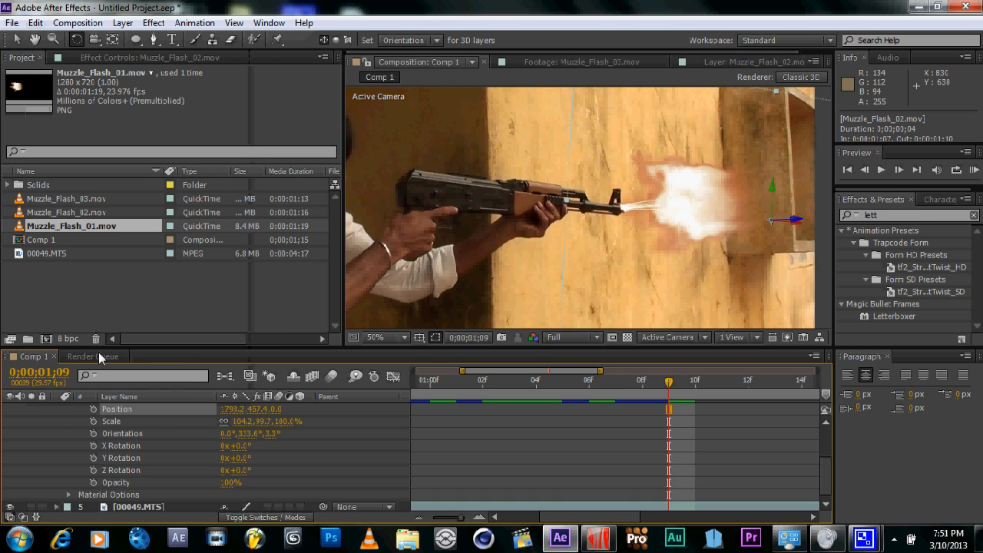
{"action": "scroll", "coordinate": [108, 410], "scroll_direction": "up", "scroll_amount": 2}
{"action": "left_click", "coordinate": [135, 435]}
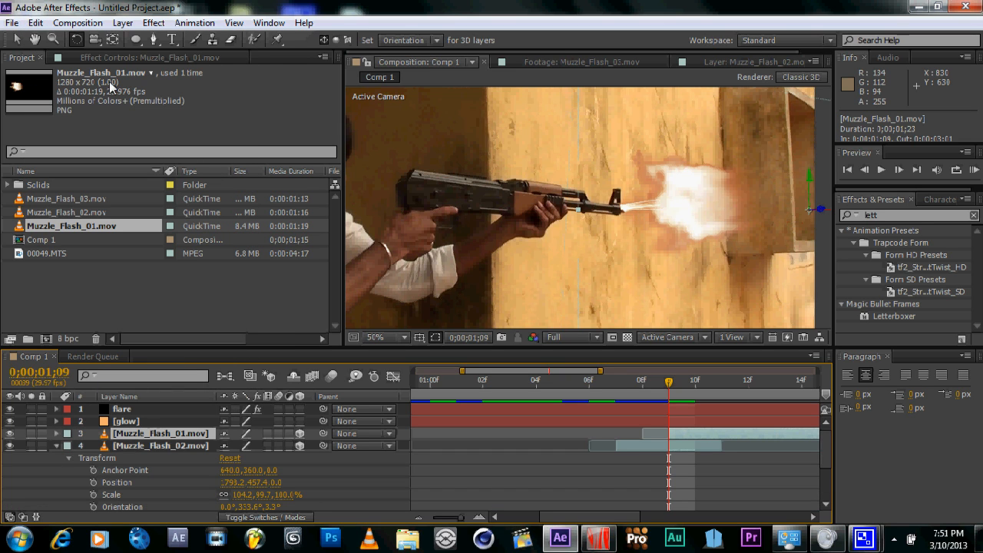
{"action": "left_click", "coordinate": [43, 23]}
{"action": "left_click", "coordinate": [68, 137]}
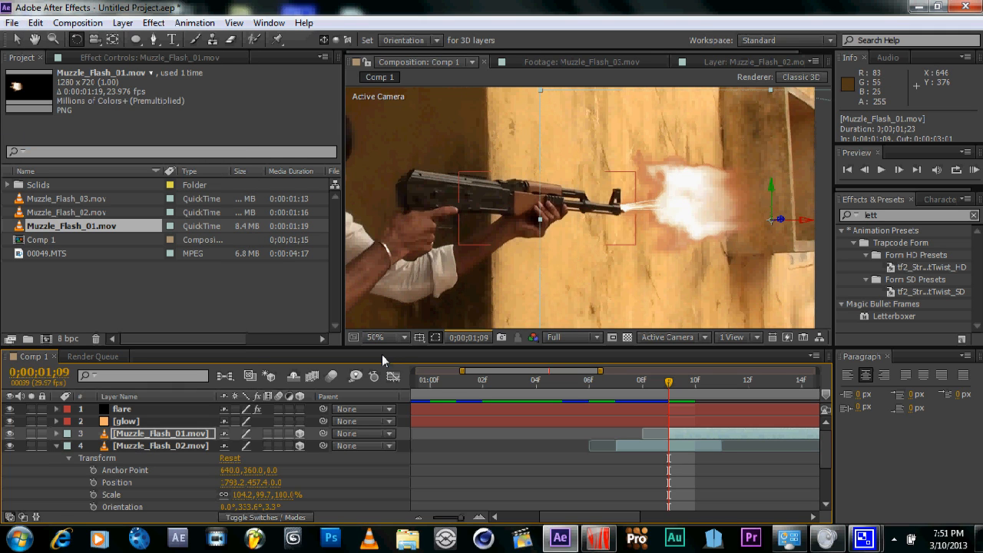
- Copy the Orientation property from the Muzzle_Flash_02.mov layer and paste it onto the Muzzle_Flash_01.mov layer
{"action": "left_click", "coordinate": [139, 444]}
{"action": "scroll", "coordinate": [117, 492], "scroll_direction": "down", "scroll_amount": 1}
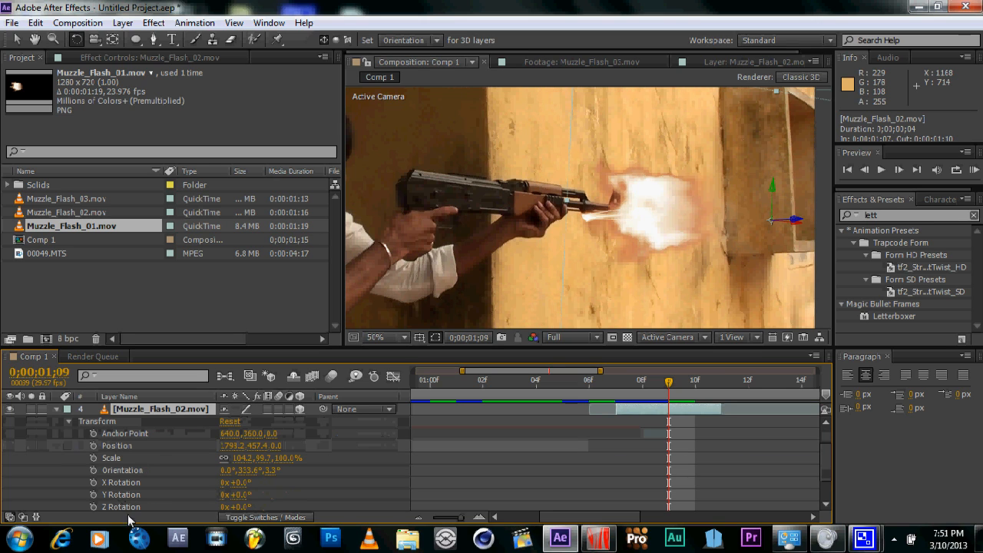
{"action": "left_click", "coordinate": [119, 483]}
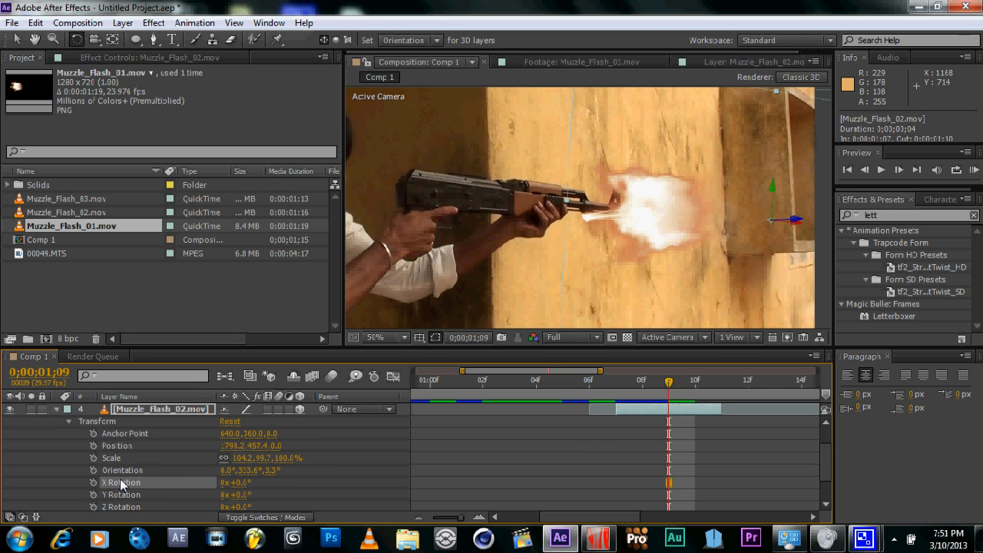
{"action": "left_click", "coordinate": [123, 469]}
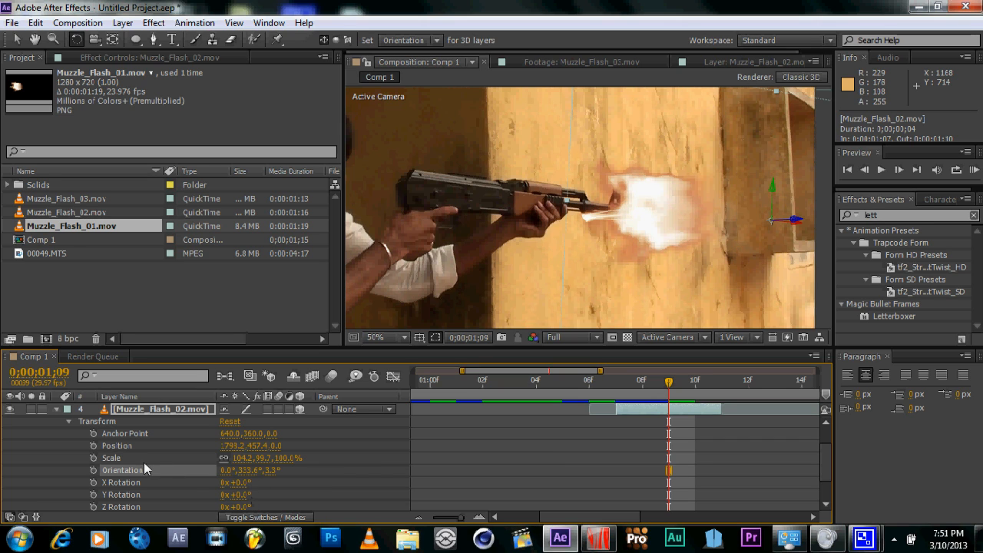
{"action": "left_click", "coordinate": [36, 22]}
{"action": "left_click", "coordinate": [59, 108]}
{"action": "scroll", "coordinate": [143, 450], "scroll_direction": "up", "scroll_amount": 3}
{"action": "left_click", "coordinate": [138, 434], "text": "shift"}
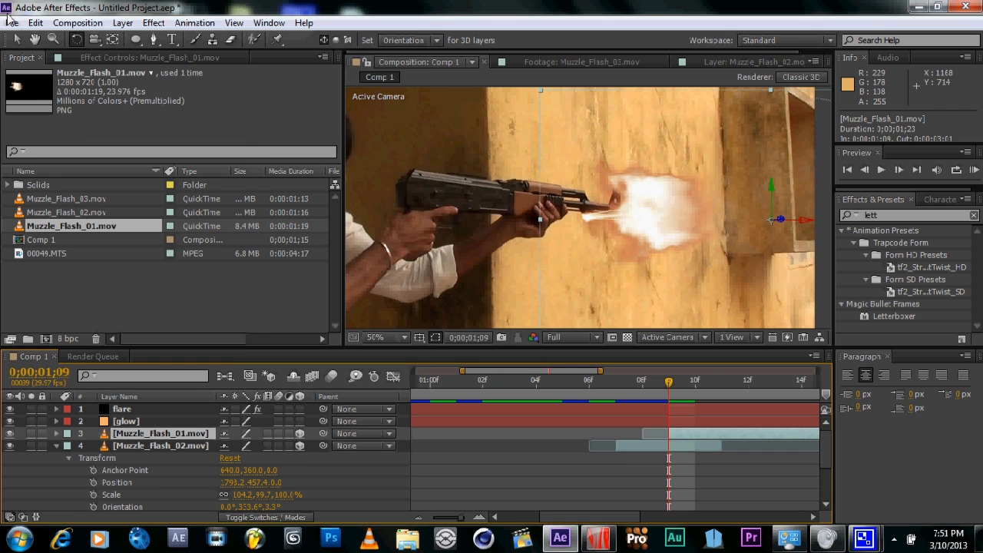
{"action": "left_click", "coordinate": [35, 22]}
{"action": "left_click", "coordinate": [61, 140]}
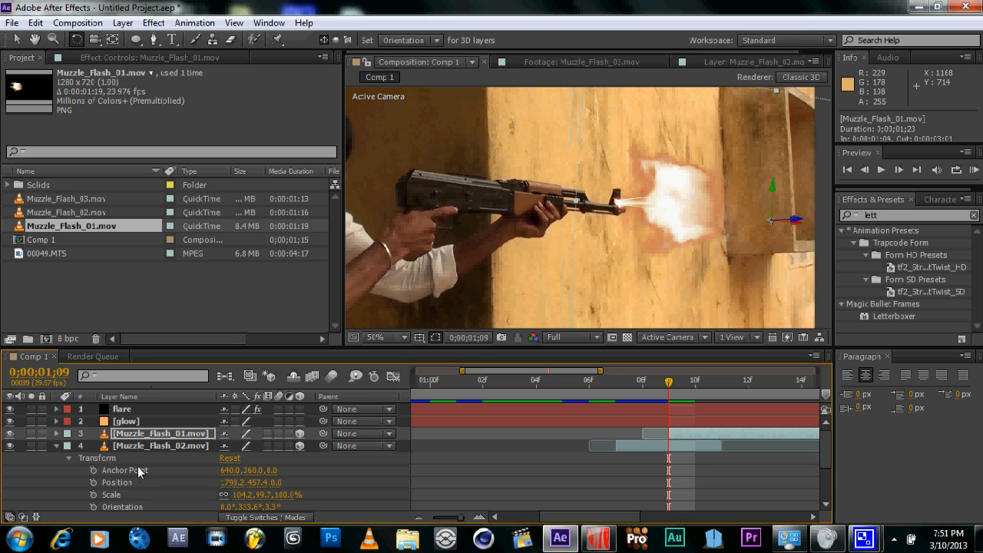
- Copy the Scale property from the Muzzle_Flash_02.mov layer and paste it onto the Muzzle_Flash_01.mov layer
{"action": "left_click", "coordinate": [108, 497]}
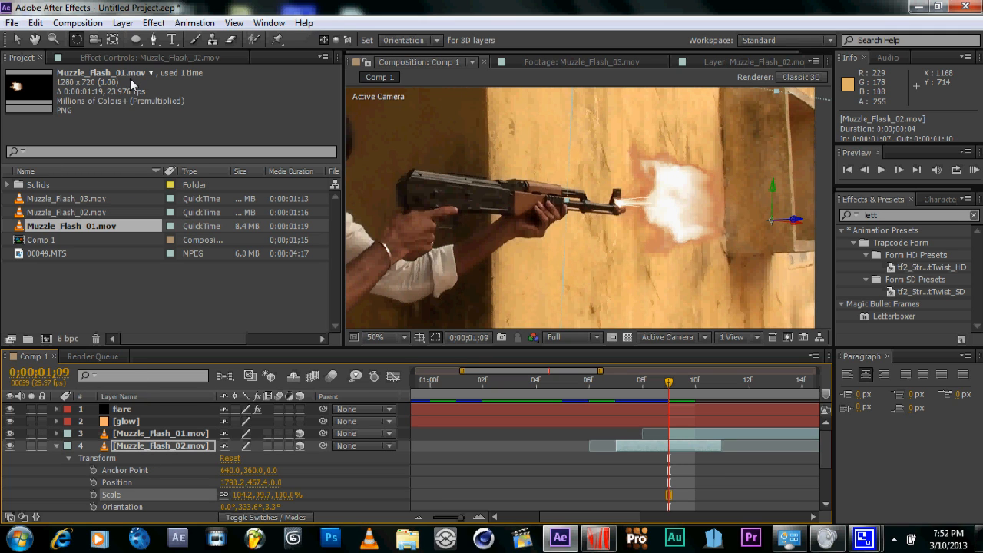
{"action": "left_click", "coordinate": [36, 21]}
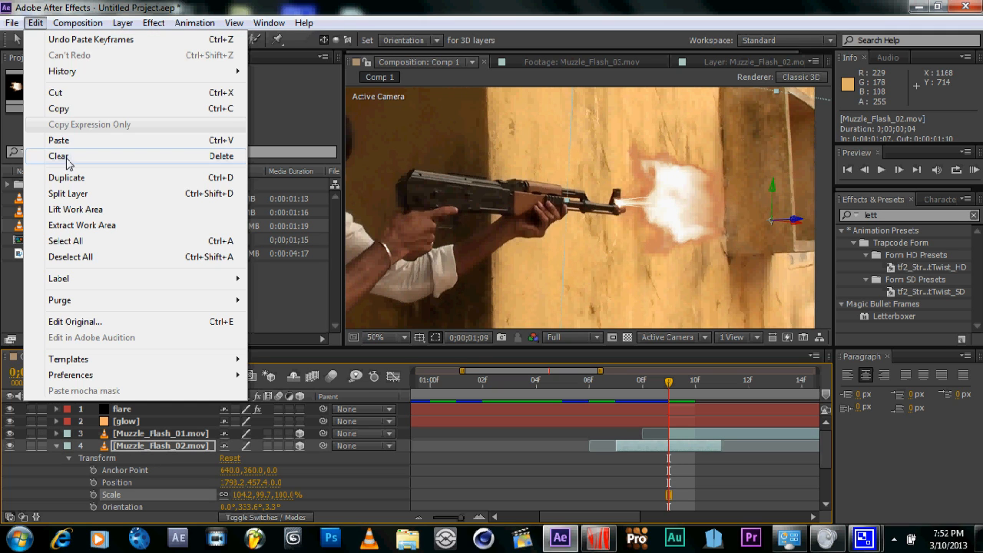
{"action": "left_click", "coordinate": [81, 105]}
{"action": "left_click", "coordinate": [132, 435]}
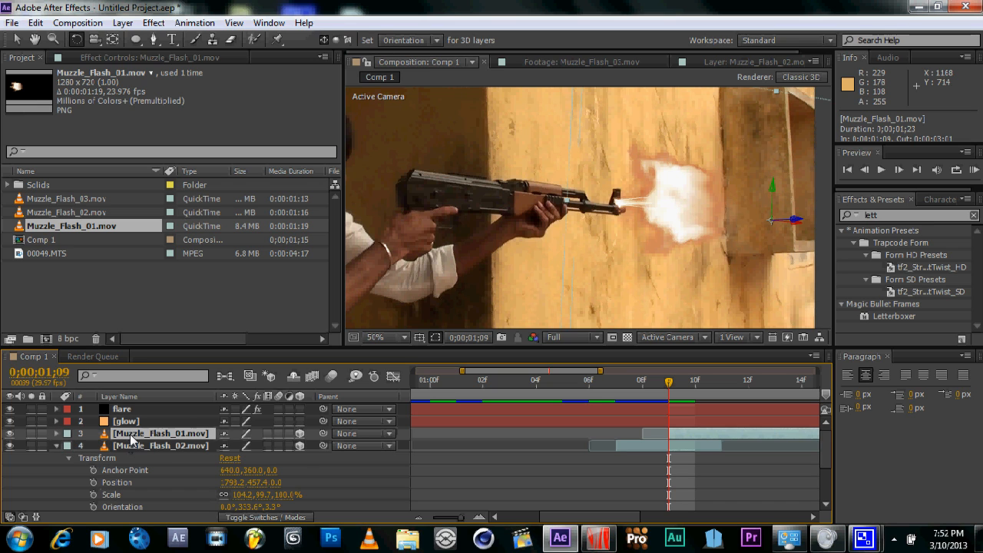
{"action": "left_click", "coordinate": [36, 22]}
{"action": "left_click", "coordinate": [77, 146]}
{"action": "scroll", "coordinate": [651, 218], "scroll_direction": "down", "scroll_amount": 2}
{"action": "scroll", "coordinate": [622, 243], "scroll_direction": "up", "scroll_amount": 2}
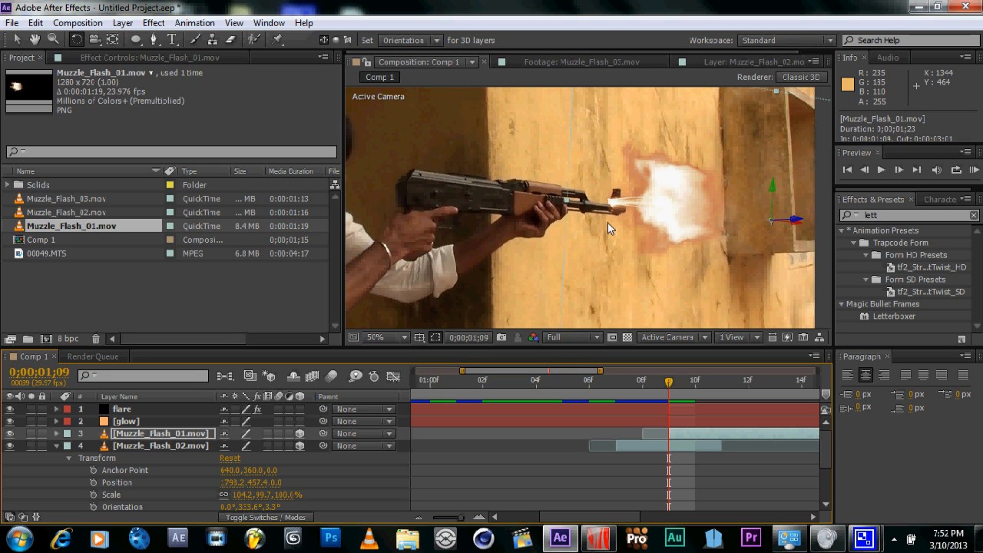
- Move the Muzzle_Flash_01.mov layer to about 1841.5, 473.1 so the flash starts at the gun's muzzle
{"action": "key", "text": "v"}
{"action": "left_click_drag", "start_coordinate": [668, 191], "coordinate": [684, 215]}
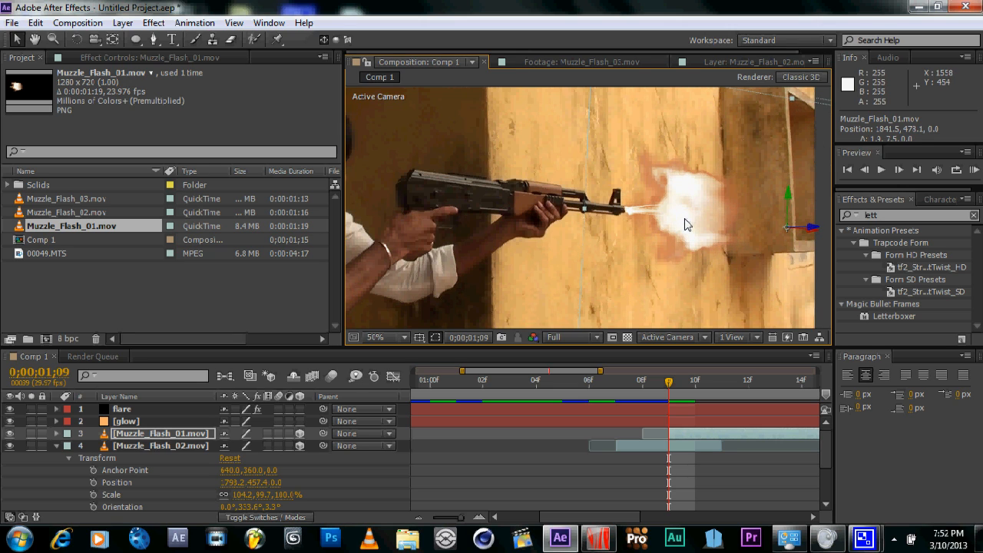
{"action": "scroll", "coordinate": [684, 218], "scroll_direction": "up", "scroll_amount": 2}
{"action": "scroll", "coordinate": [538, 221], "scroll_direction": "down", "scroll_amount": 2}
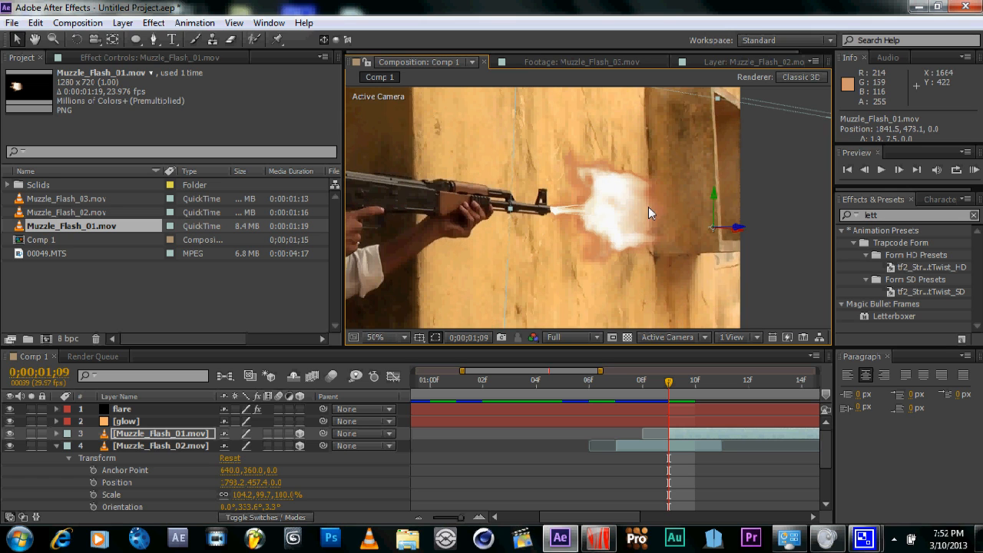
- Rotate the Muzzle_Flash_01.mov layer in 3D to an orientation of 0.4°, 333.5°, 8.5°
{"action": "left_click", "coordinate": [78, 38]}
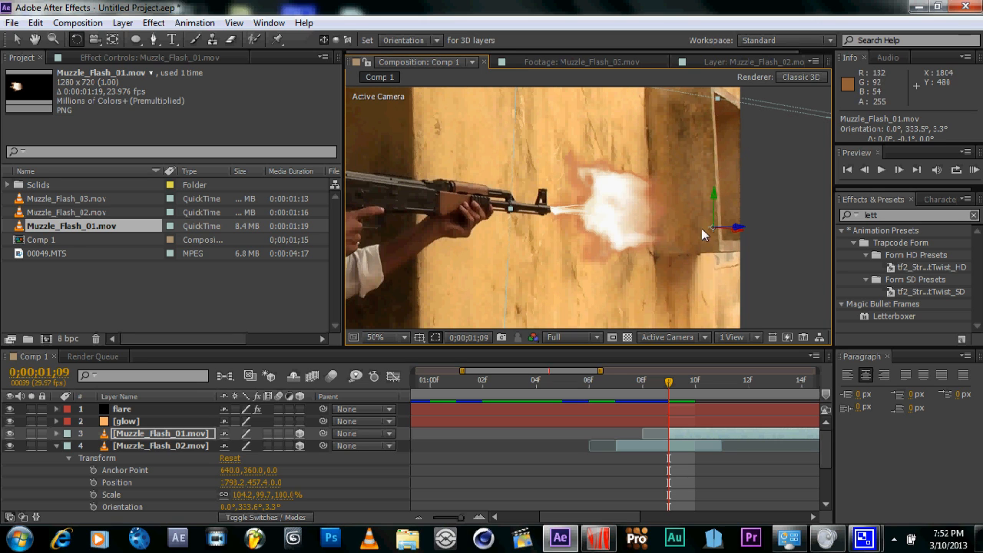
{"action": "left_click_drag", "start_coordinate": [742, 229], "coordinate": [741, 229]}
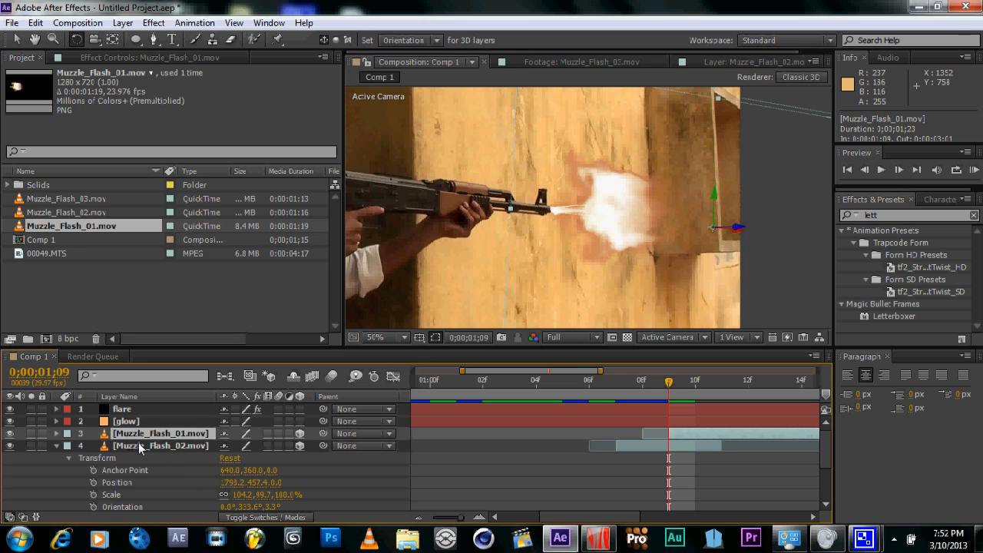
{"action": "key", "text": "r"}
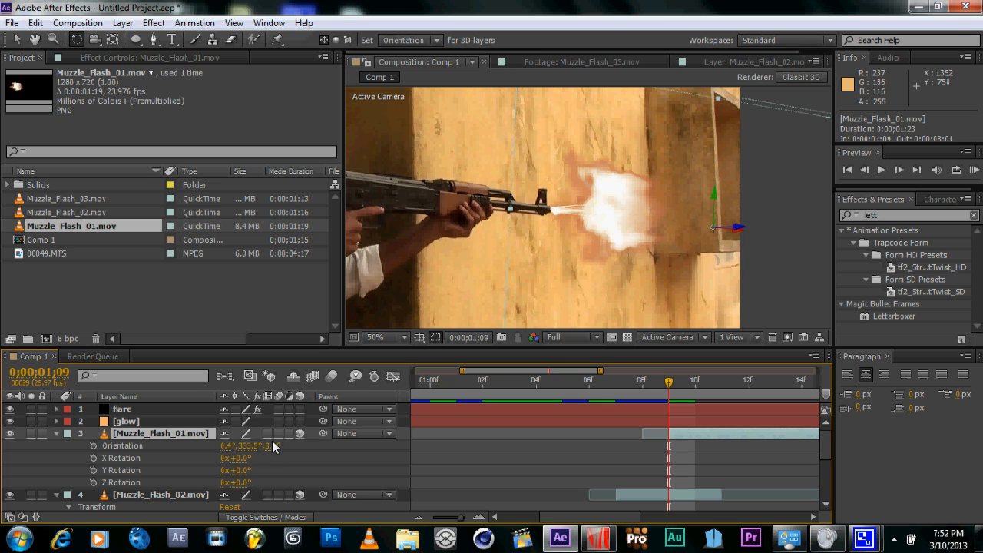
{"action": "left_click_drag", "start_coordinate": [272, 444], "coordinate": [278, 447]}
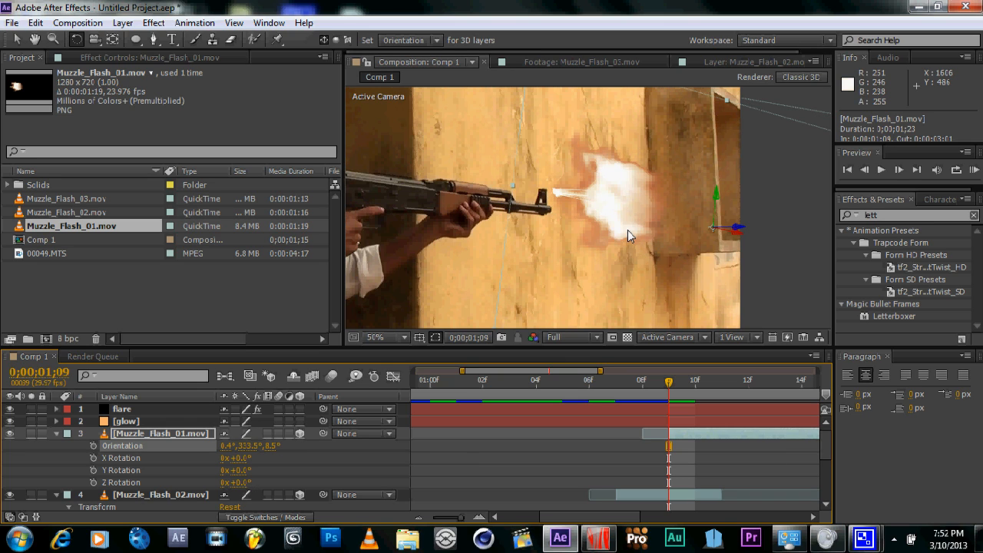
- Reposition the rotated Muzzle_Flash_01.mov layer to about 1839.6, 523.8 to line the flash up with the barrel tip
{"action": "key", "text": "v"}
{"action": "left_click", "coordinate": [634, 204]}
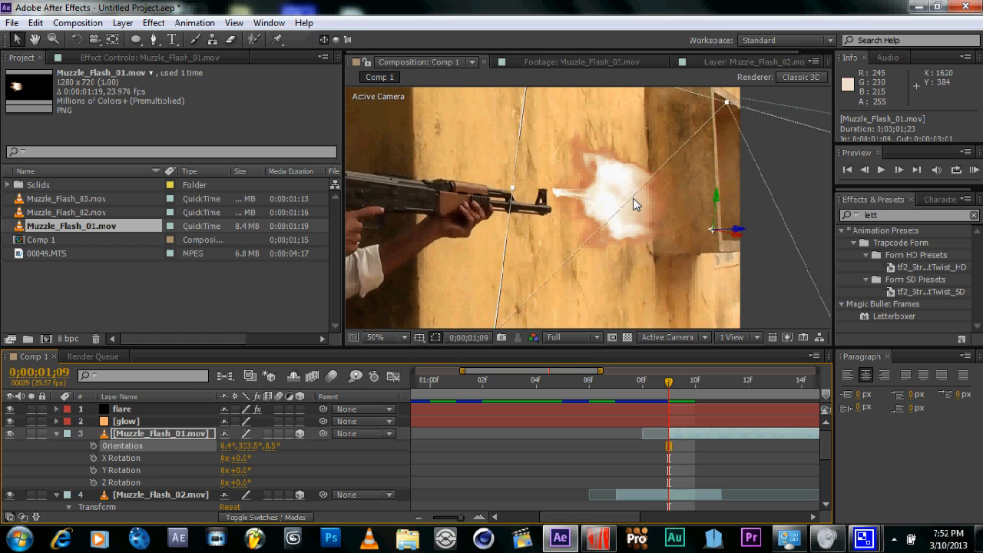
{"action": "mouse_move", "coordinate": [632, 205]}
{"action": "left_mouse_down"}
{"action": "mouse_move", "coordinate": [635, 216]}
{"action": "mouse_move", "coordinate": [631, 208]}
{"action": "left_mouse_up"}
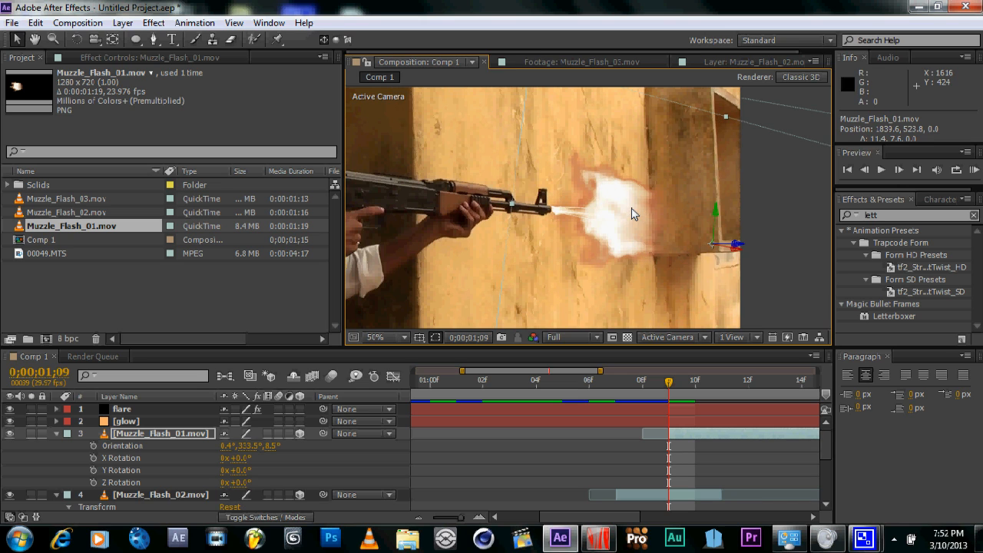
- Set the blending mode of the Muzzle_Flash_01.mov layer to Screen and collapse its properties
{"action": "left_click", "coordinate": [277, 518]}
{"action": "left_click", "coordinate": [244, 434]}
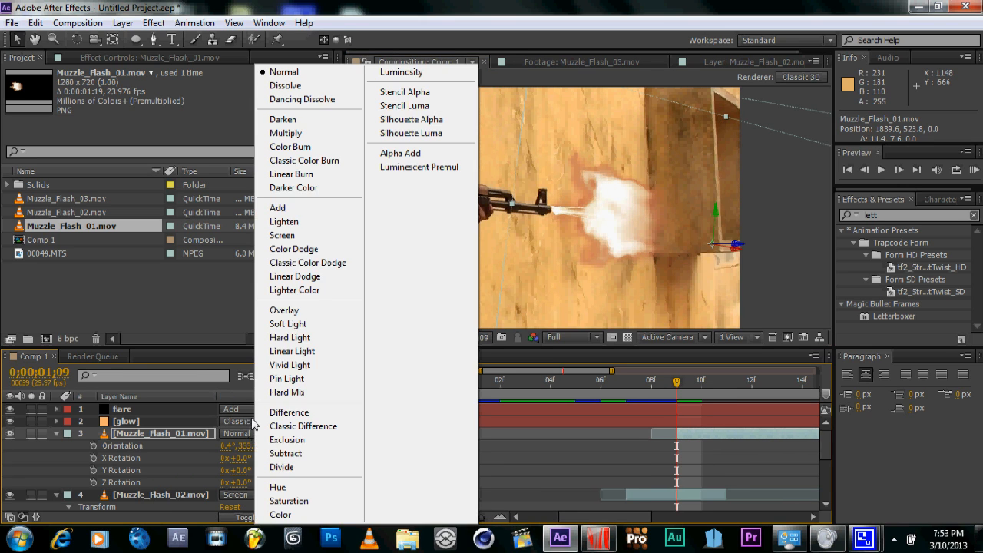
{"action": "left_click", "coordinate": [319, 235]}
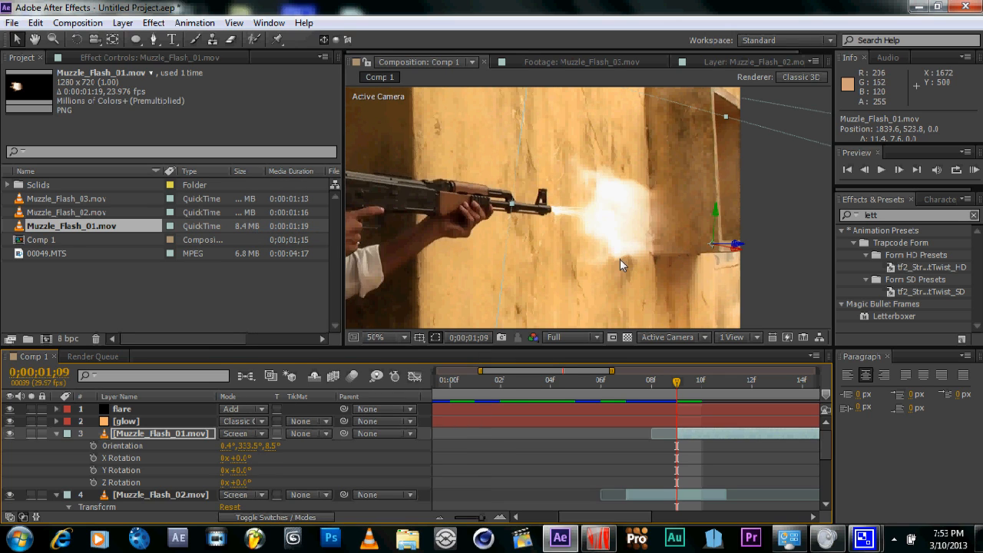
{"action": "left_click", "coordinate": [55, 434]}
- Keyframe the glow layer's Opacity at 100% at 0;00;01;09
{"action": "left_click", "coordinate": [126, 421]}
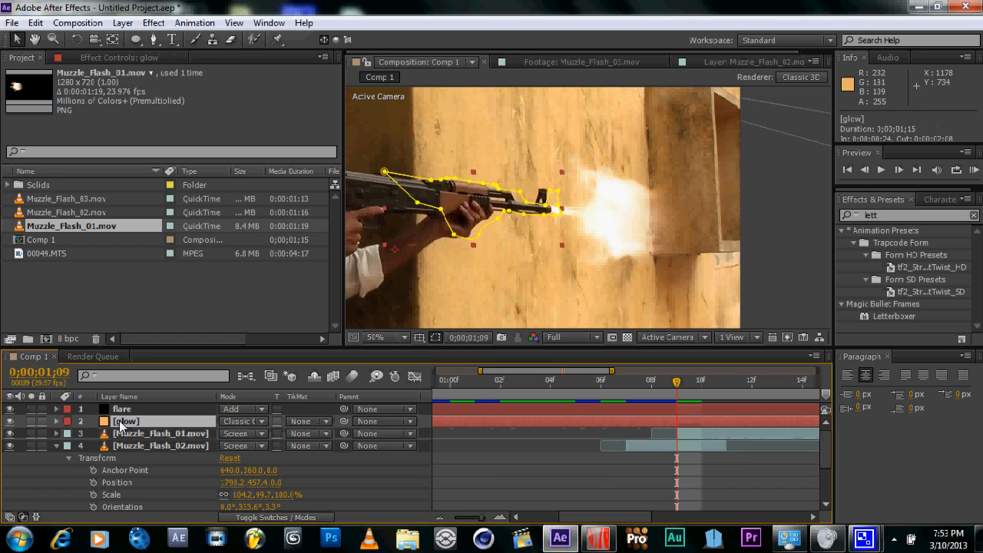
{"action": "left_click", "coordinate": [57, 420]}
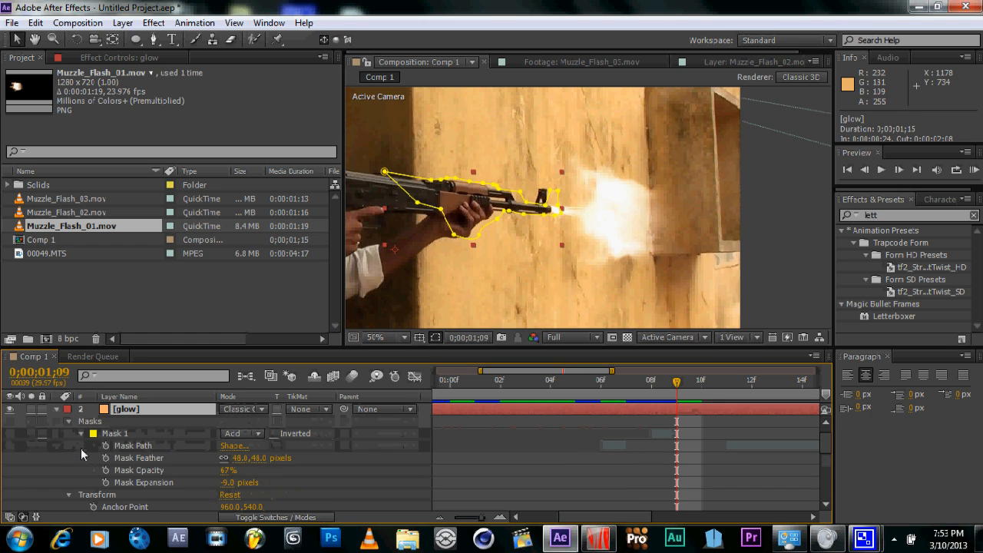
{"action": "scroll", "coordinate": [79, 470], "scroll_direction": "down", "scroll_amount": 3}
{"action": "scroll", "coordinate": [85, 461], "scroll_direction": "down", "scroll_amount": 4}
{"action": "scroll", "coordinate": [109, 439], "scroll_direction": "up", "scroll_amount": 2}
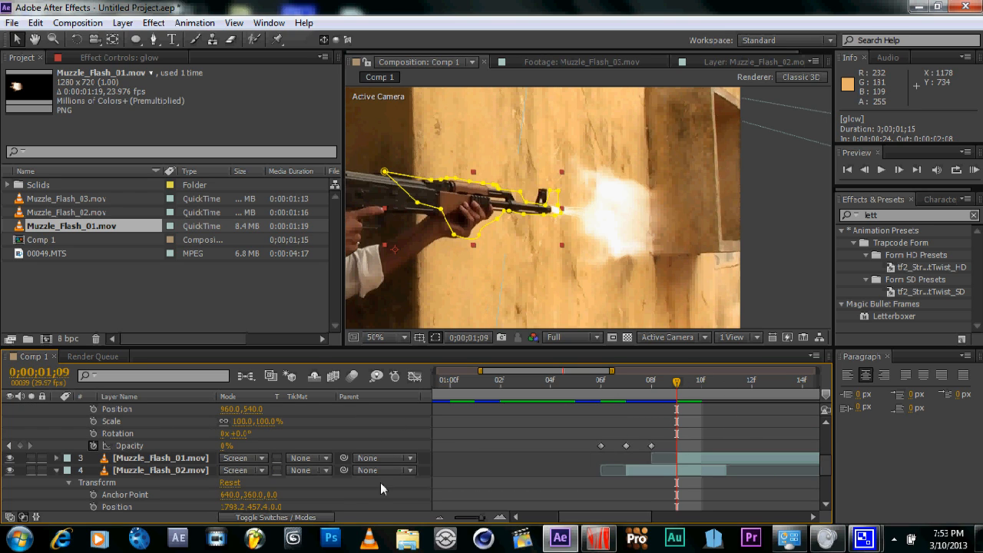
{"action": "left_click_drag", "start_coordinate": [222, 444], "coordinate": [386, 448]}
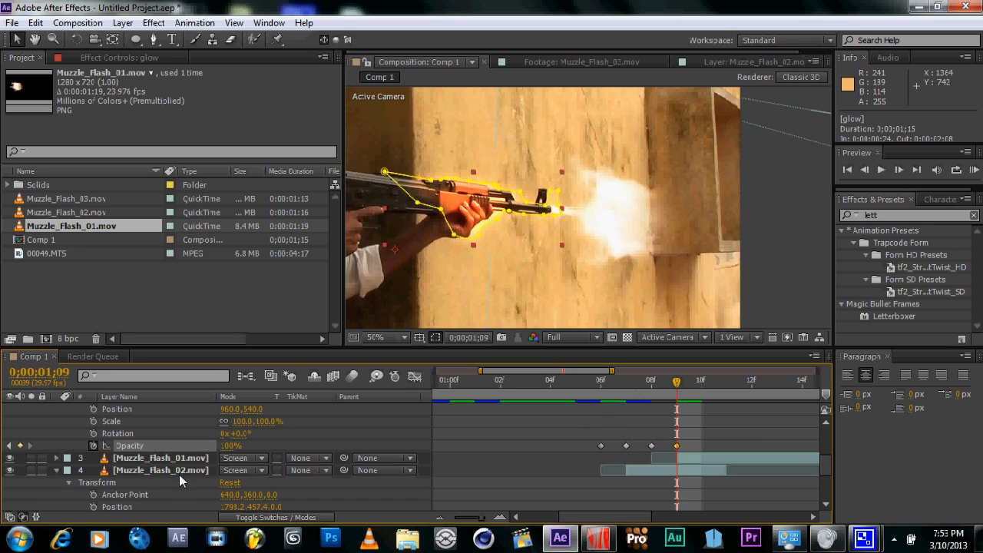
- Keyframe the flare layer's Opacity at 87% at 0;00;01;09
{"action": "scroll", "coordinate": [133, 457], "scroll_direction": "up", "scroll_amount": 5}
{"action": "left_click", "coordinate": [138, 420]}
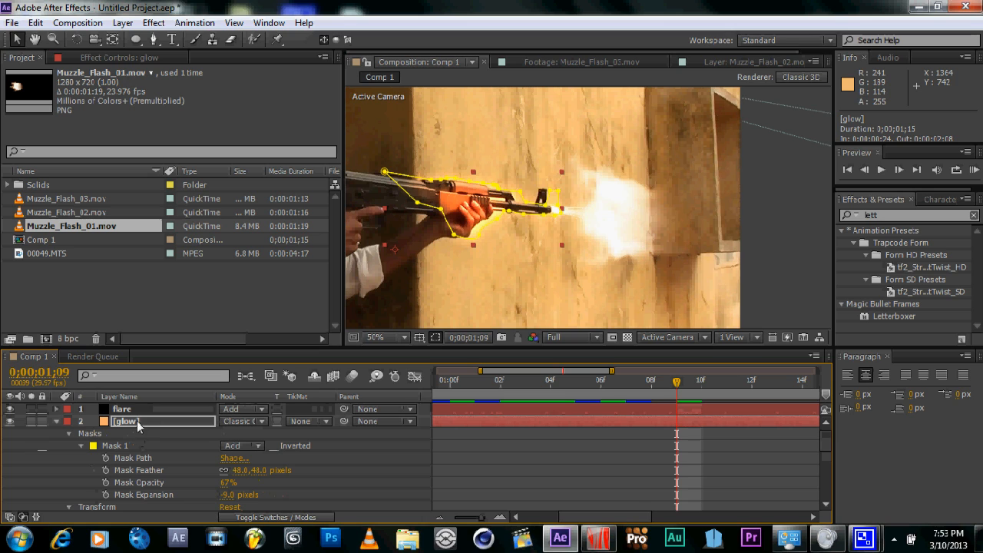
{"action": "left_click", "coordinate": [140, 409]}
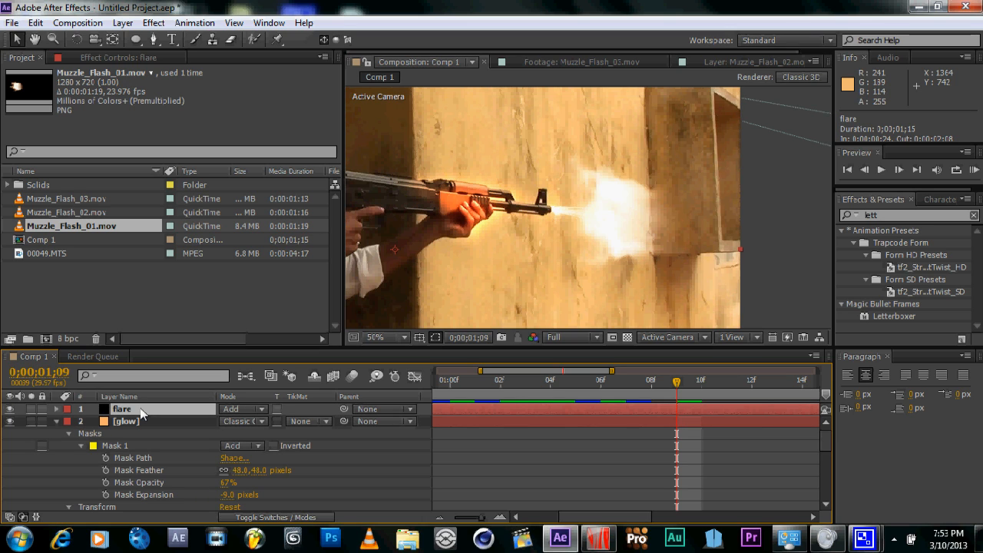
{"action": "key", "text": "t"}
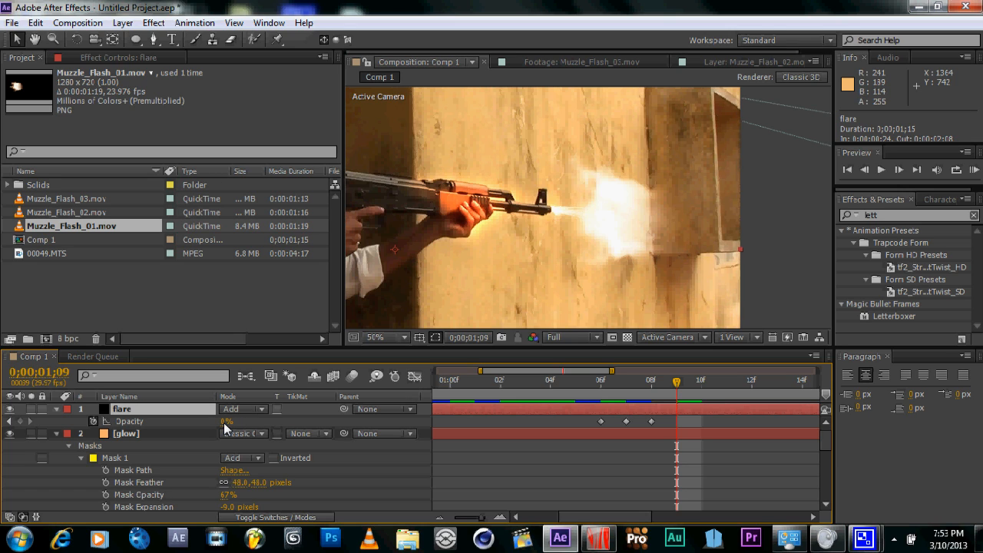
{"action": "left_click_drag", "start_coordinate": [225, 428], "coordinate": [291, 425]}
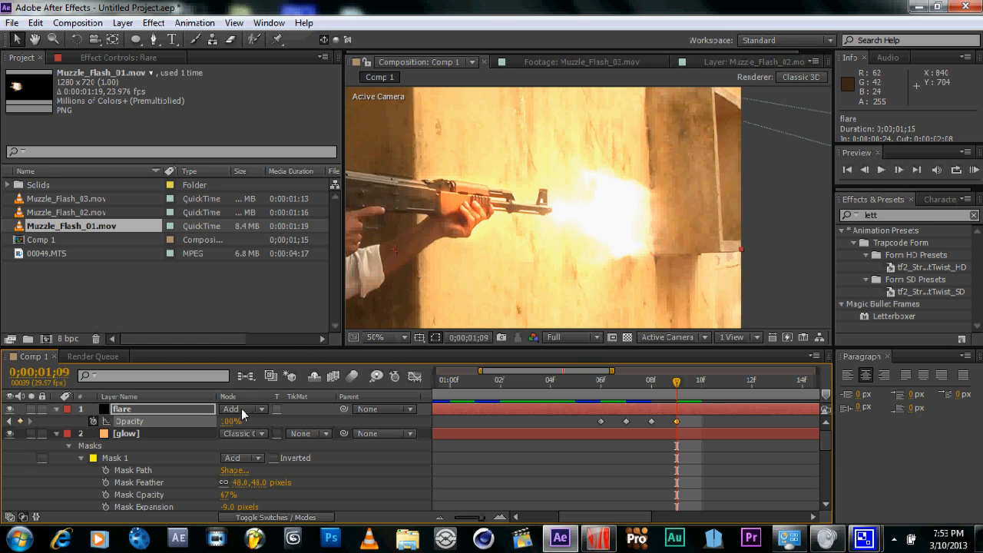
{"action": "left_click_drag", "start_coordinate": [231, 425], "coordinate": [222, 426]}
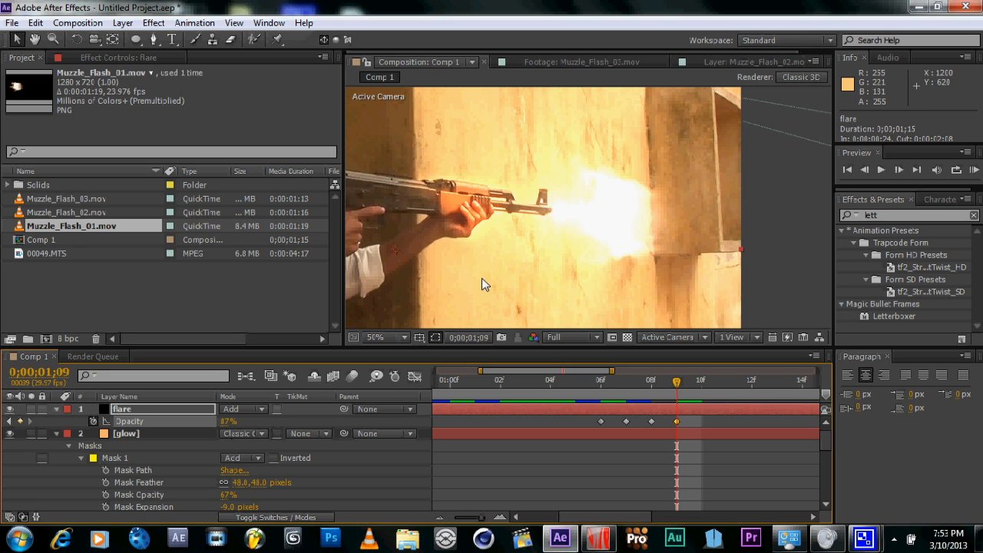
{"action": "scroll", "coordinate": [481, 281], "scroll_direction": "down", "scroll_amount": 2}
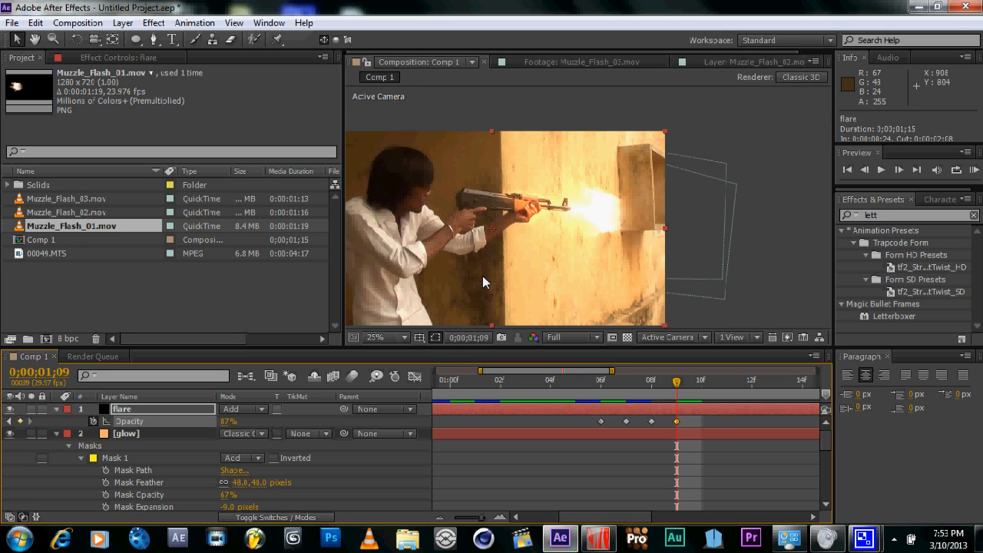
- Advance one frame to 0;00;01;10 and keyframe the flare layer's Opacity at 0%
{"action": "key", "text": "Page_Down"}
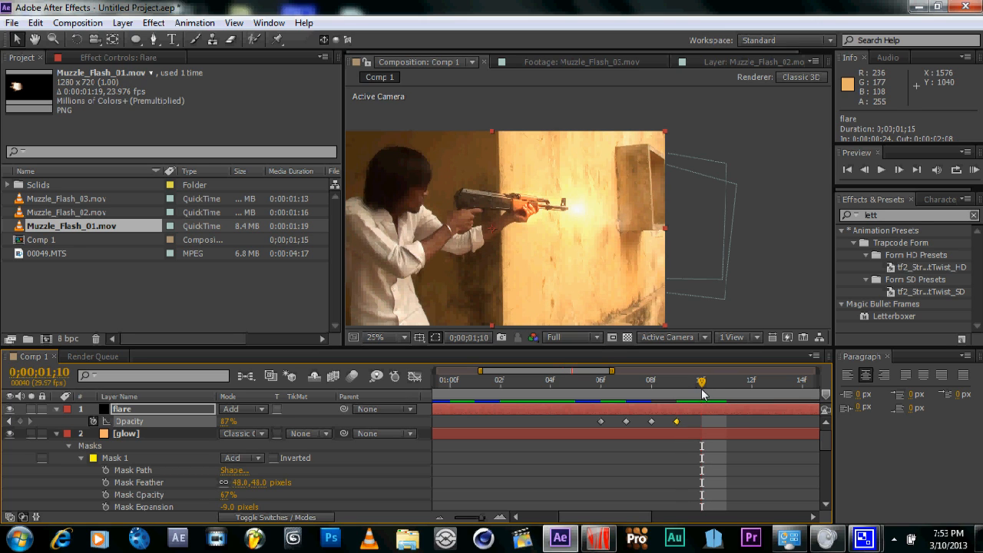
{"action": "left_click", "coordinate": [229, 422]}
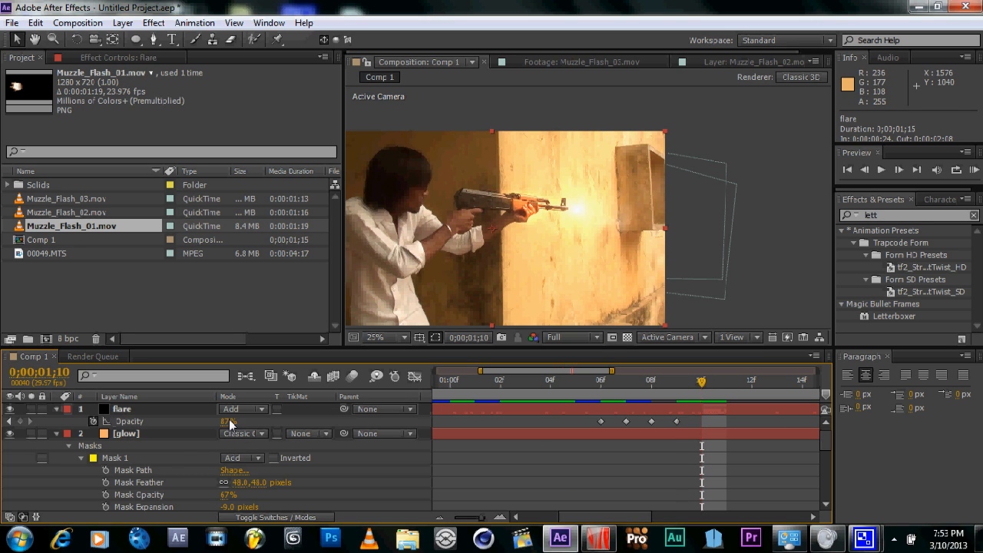
{"action": "left_click_drag", "start_coordinate": [229, 422], "coordinate": [186, 423]}
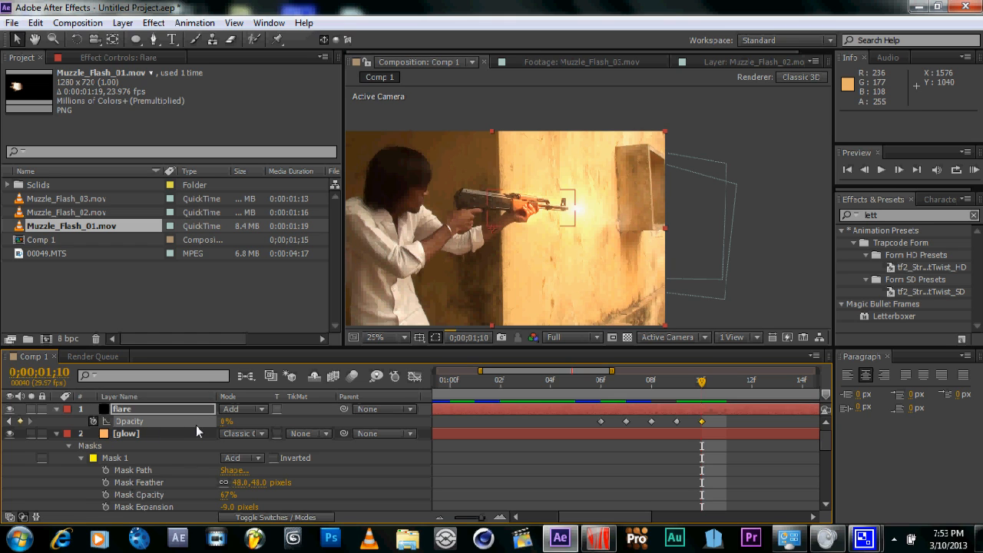
- Keyframe the glow layer's Opacity at 0% at 0;00;01;10 and deselect the layer
{"action": "scroll", "coordinate": [196, 424], "scroll_direction": "down", "scroll_amount": 5}
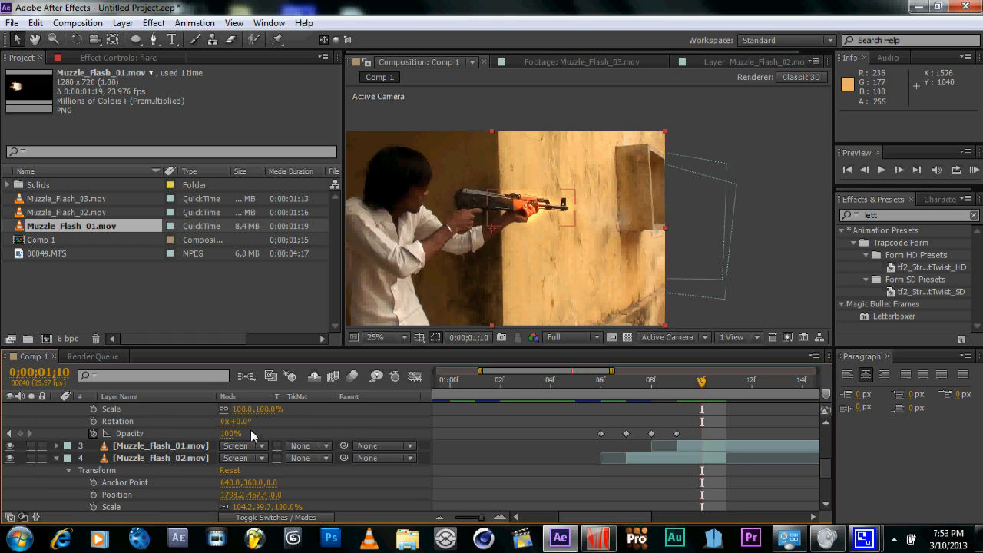
{"action": "left_click_drag", "start_coordinate": [225, 436], "coordinate": [179, 441]}
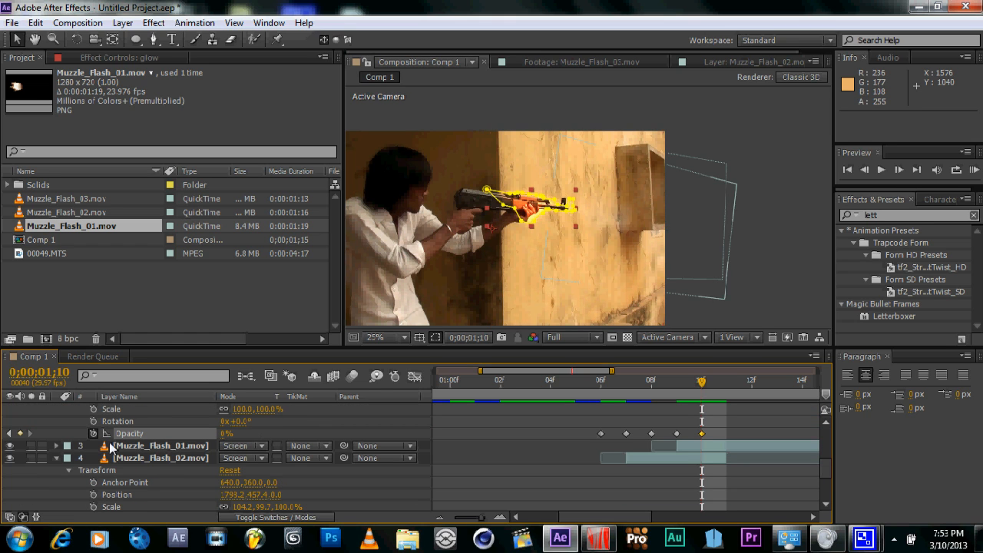
{"action": "left_click", "coordinate": [521, 427]}
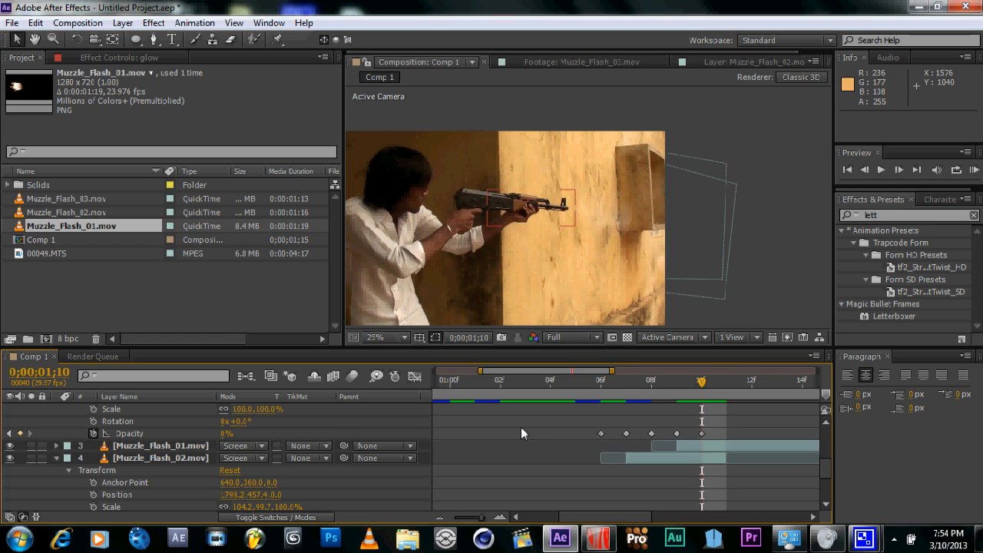
- Step back and forth through frames 0;00;01;06 to 0;00;01;10 to examine both muzzle flashes with their flare and glow
{"action": "key", "text": "Page_Up"}
{"action": "key", "text": "Page_Up"}
{"action": "key", "text": "Page_Up"}
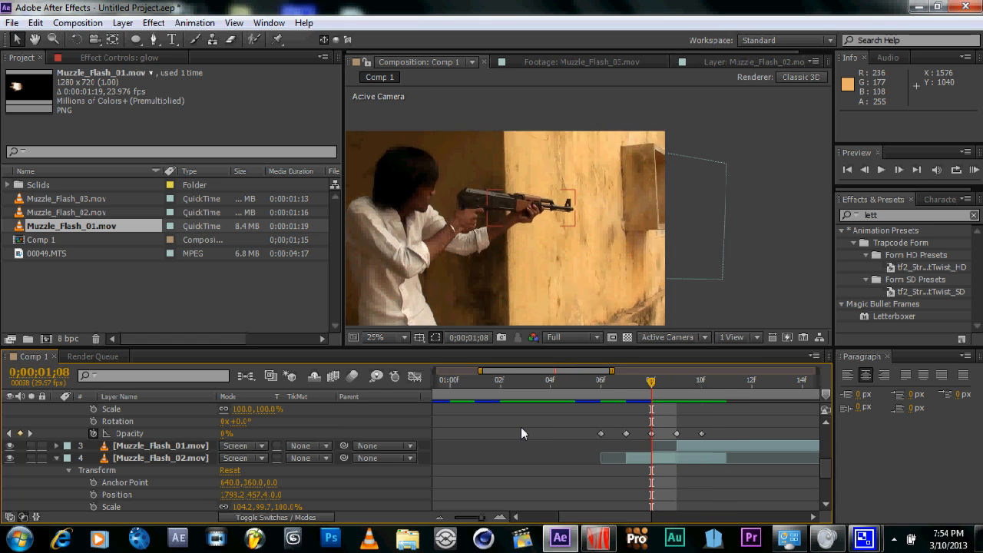
{"action": "key", "text": "Page_Down"}
{"action": "key", "text": "Page_Down"}
{"action": "key", "text": "Page_Down"}
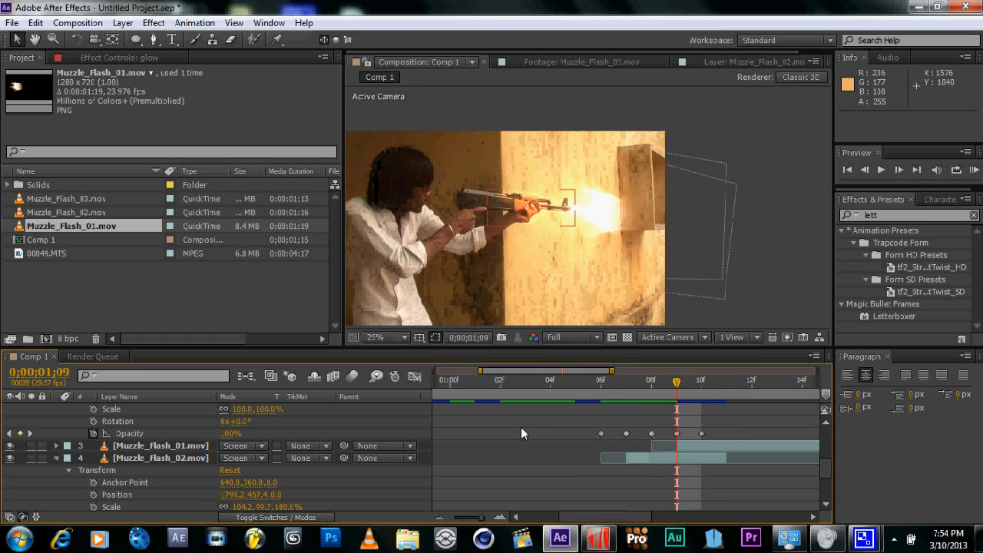
{"action": "key", "text": "Page_Up"}
{"action": "key", "text": "Page_Up"}
{"action": "key", "text": "Page_Up"}
{"action": "key", "text": "Page_Down"}
{"action": "key", "text": "Page_Up"}
{"action": "key", "text": "Page_Up"}
{"action": "key", "text": "Page_Down"}
{"action": "key", "text": "Page_Down"}
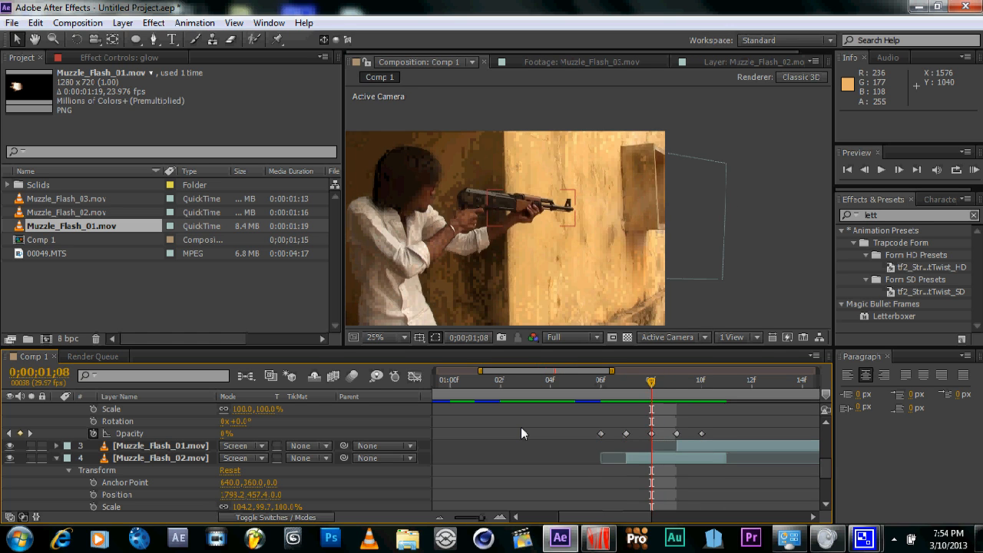
{"action": "key", "text": "Page_Down"}
{"action": "key", "text": "Page_Down"}
{"action": "key", "text": "Page_Up"}
{"action": "key", "text": "Page_Up"}
{"action": "key", "text": "Page_Up"}
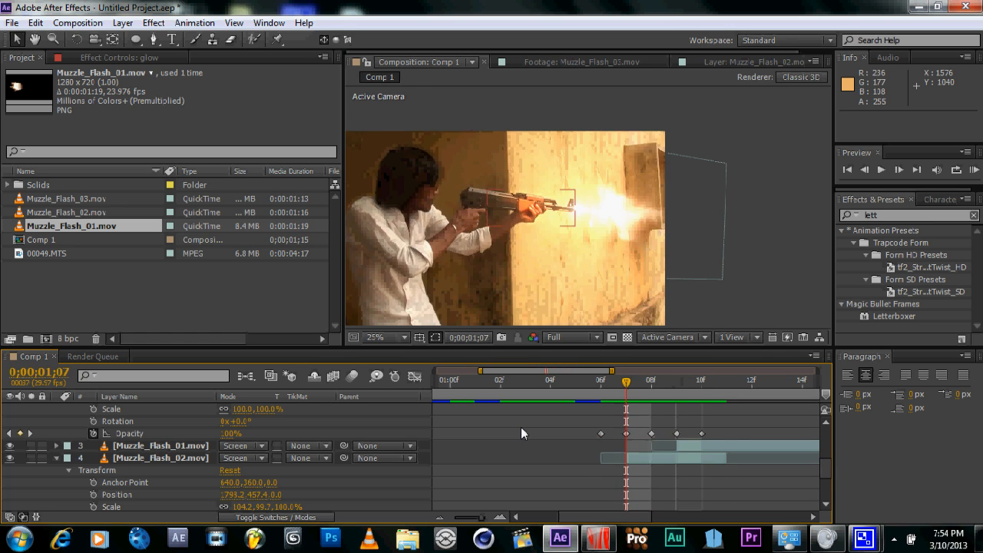
{"action": "key", "text": "Page_Up"}
{"action": "key", "text": "Page_Down"}
{"action": "key", "text": "Page_Up"}
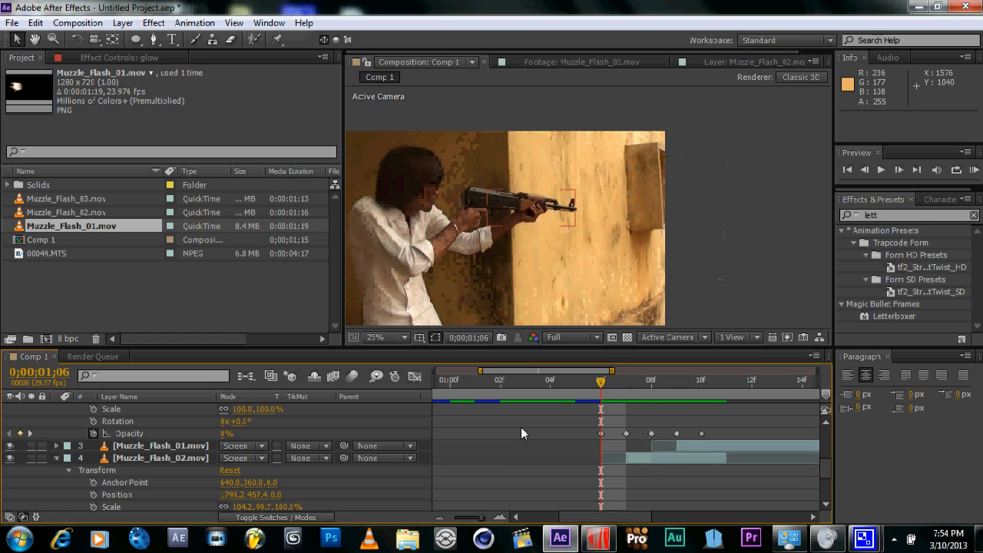
- Collapse the properties of the glow, flare and Muzzle_Flash_02.mov layers and reframe the composition view
{"action": "scroll", "coordinate": [95, 435], "scroll_direction": "up", "scroll_amount": 5}
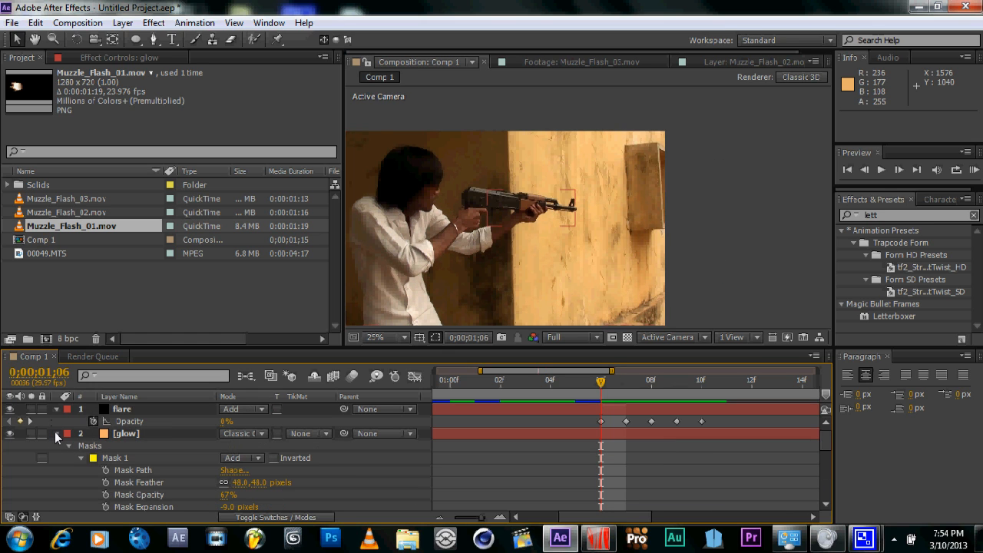
{"action": "left_click", "coordinate": [56, 433]}
{"action": "left_click", "coordinate": [56, 408]}
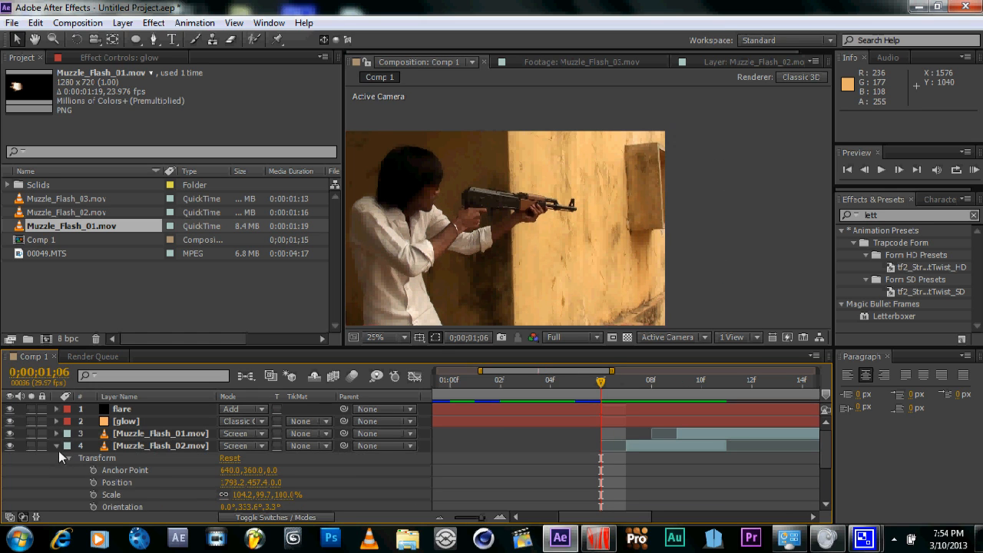
{"action": "left_click", "coordinate": [57, 445]}
{"action": "scroll", "coordinate": [563, 240], "scroll_direction": "up", "scroll_amount": 1}
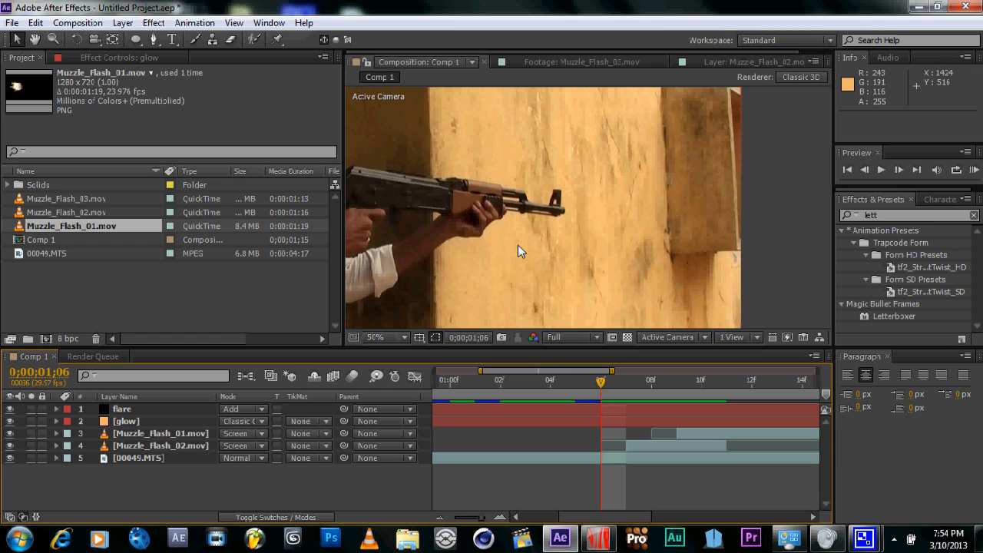
{"action": "left_click_drag", "start_coordinate": [643, 224], "coordinate": [663, 249]}
{"action": "scroll", "coordinate": [663, 249], "scroll_direction": "down", "scroll_amount": 2}
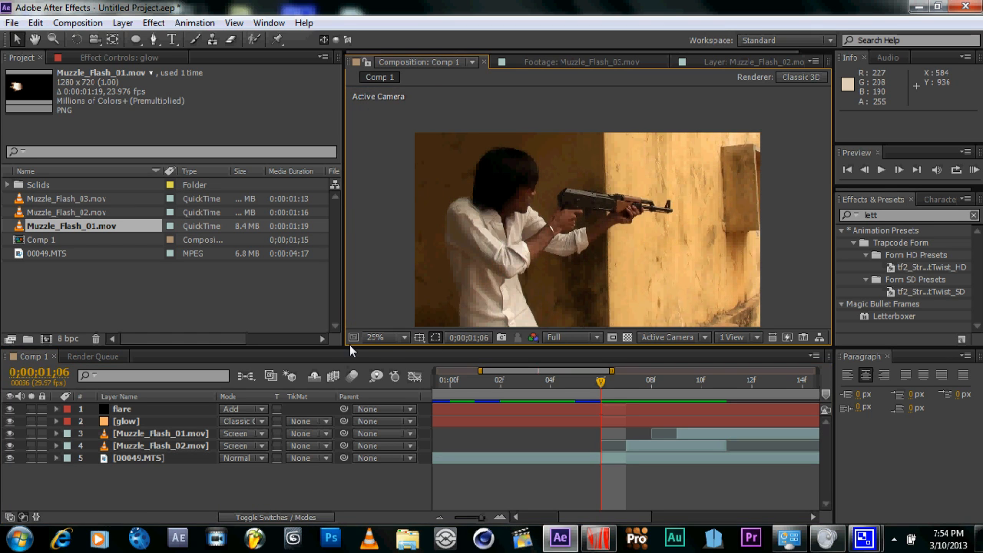
- Add a new adjustment layer above all the other layers in Comp 1
{"action": "left_click_drag", "start_coordinate": [343, 346], "coordinate": [103, 396]}
{"action": "left_click", "coordinate": [142, 386]}
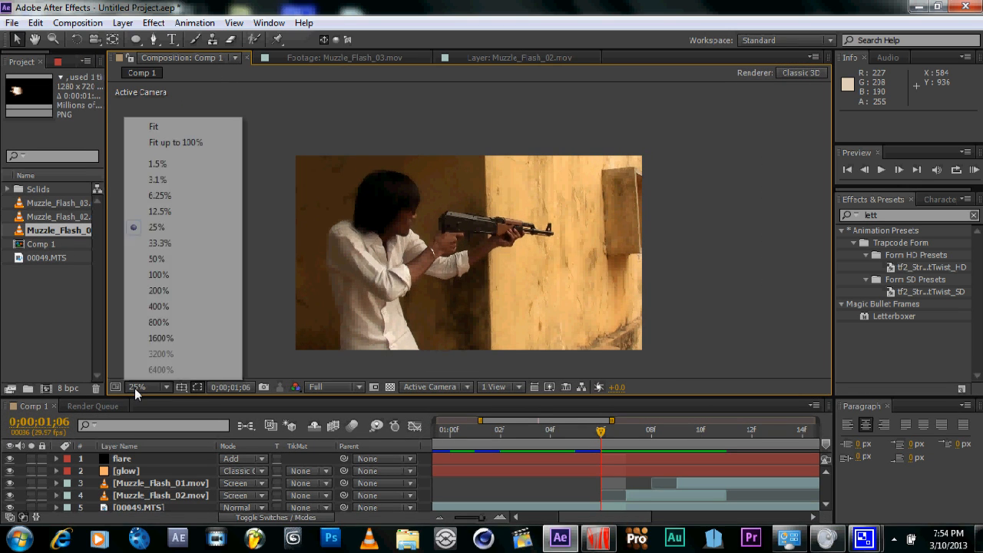
{"action": "left_click", "coordinate": [154, 126]}
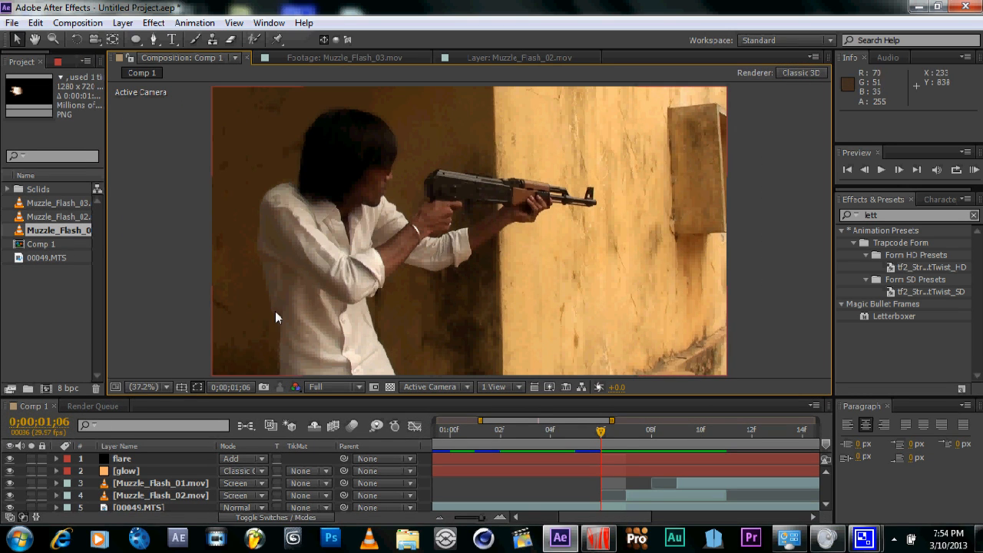
{"action": "left_click", "coordinate": [123, 23]}
{"action": "mouse_move", "coordinate": [307, 33]}
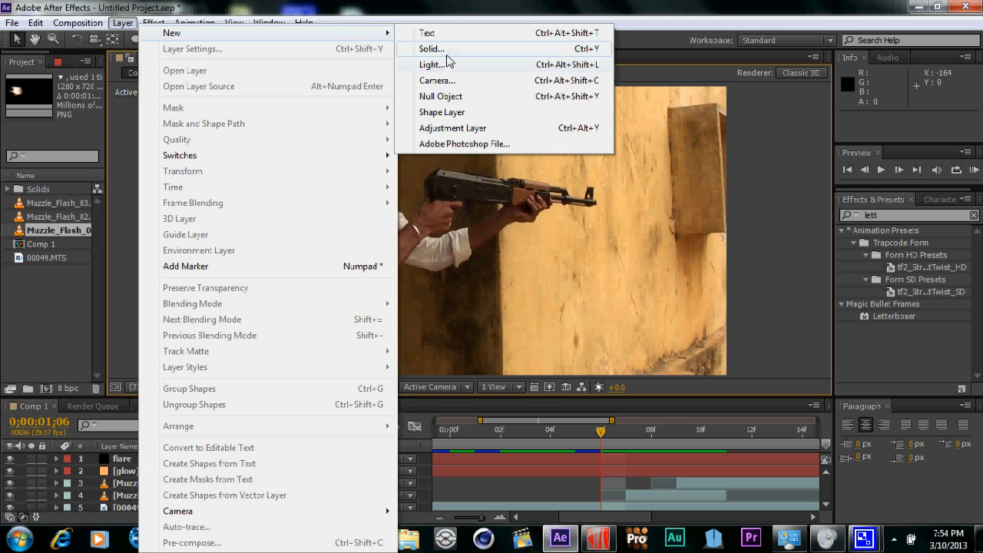
{"action": "left_click", "coordinate": [444, 130]}
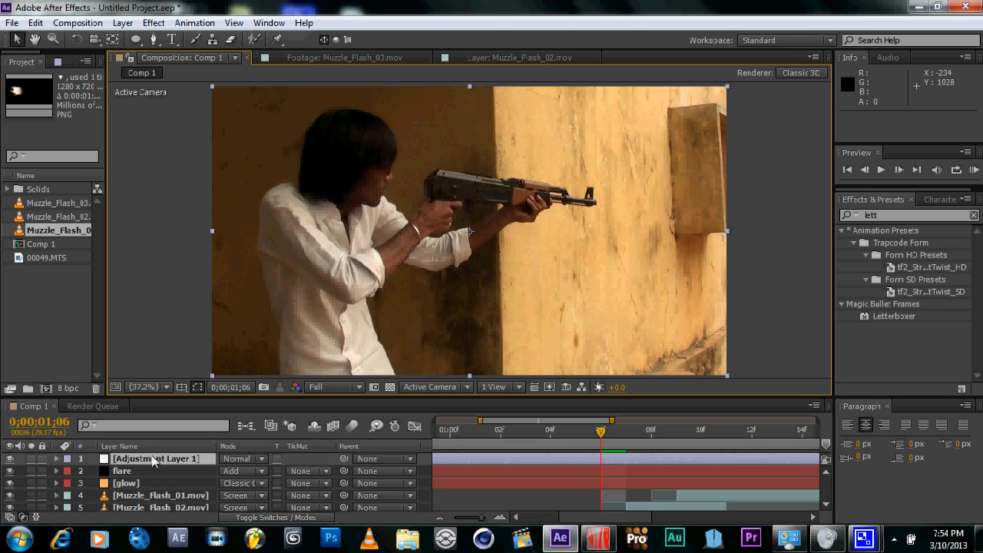
- Apply the Tint and Curves color correction effects to Adjustment Layer 1
{"action": "left_click", "coordinate": [153, 23]}
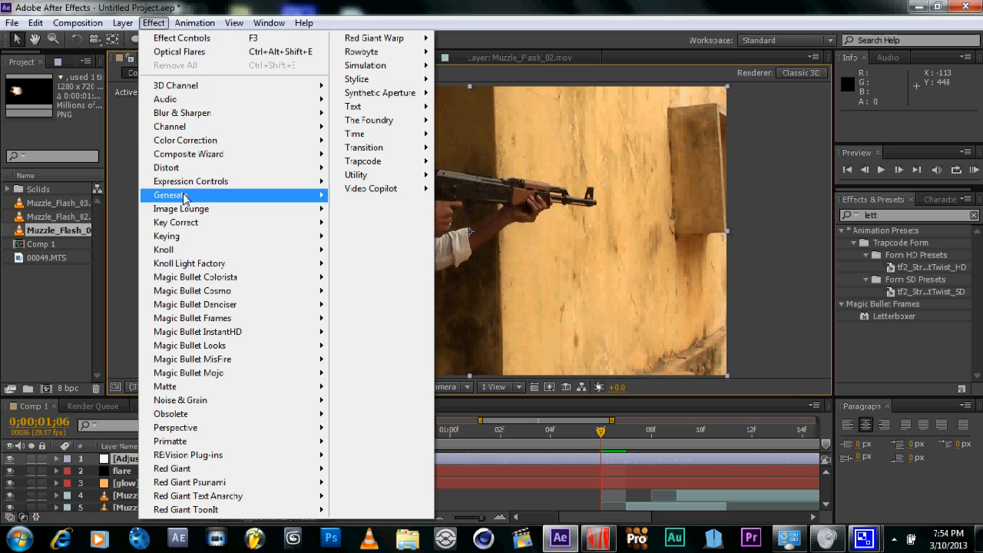
{"action": "mouse_move", "coordinate": [258, 147]}
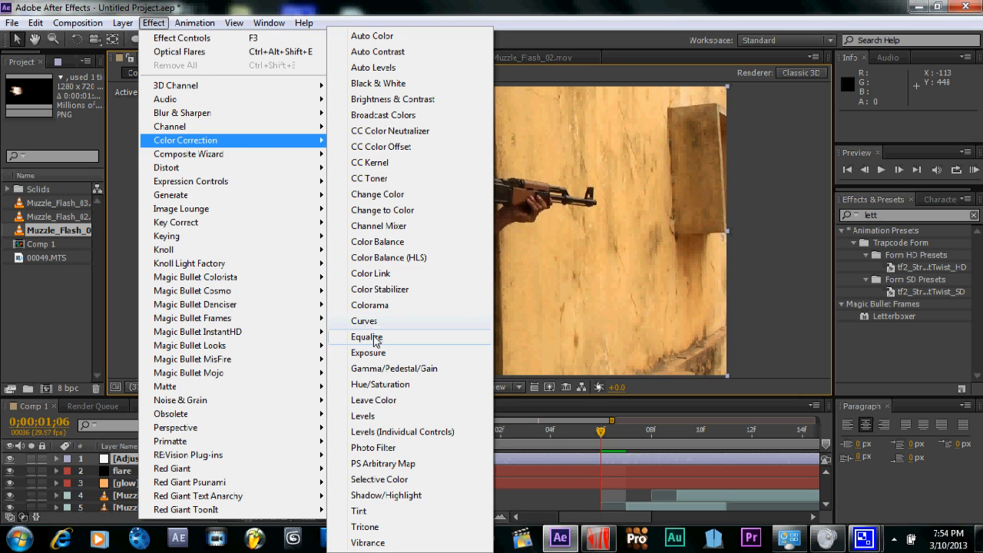
{"action": "left_click", "coordinate": [355, 513]}
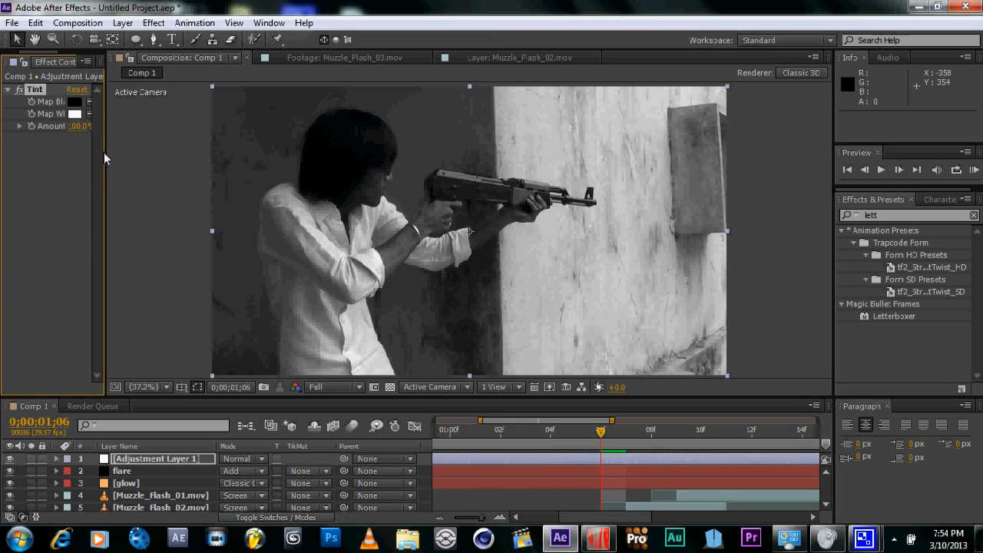
{"action": "left_click_drag", "start_coordinate": [105, 150], "coordinate": [186, 144]}
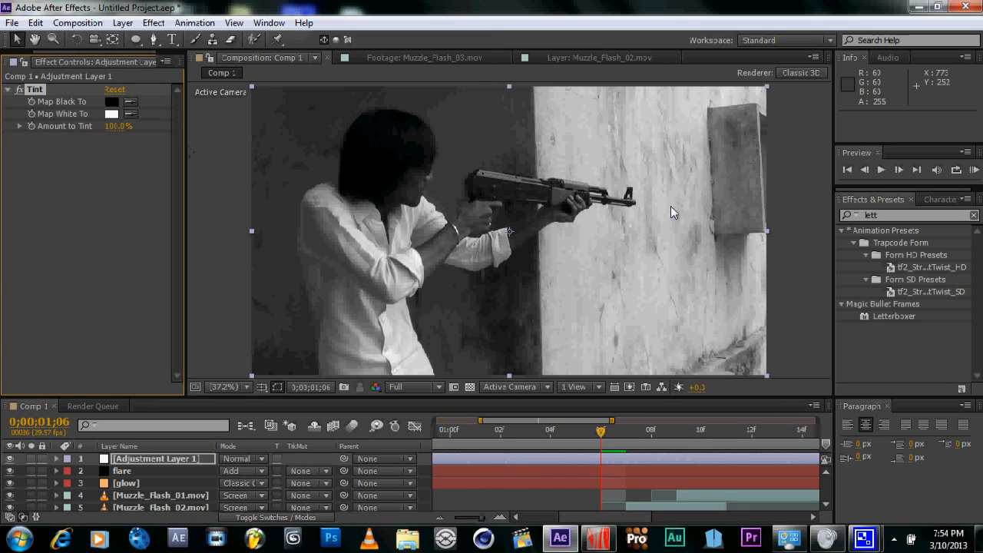
{"action": "left_click", "coordinate": [154, 23]}
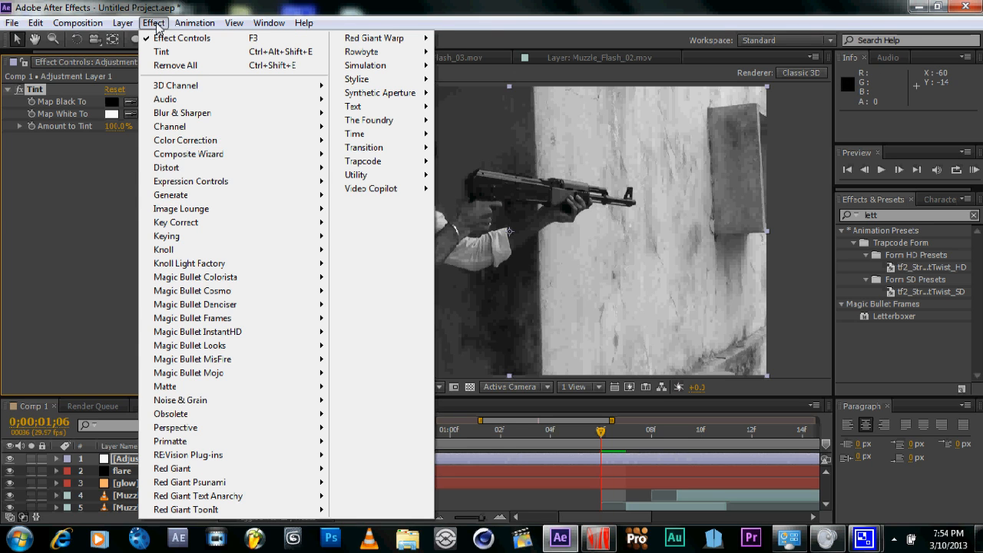
{"action": "mouse_move", "coordinate": [234, 146]}
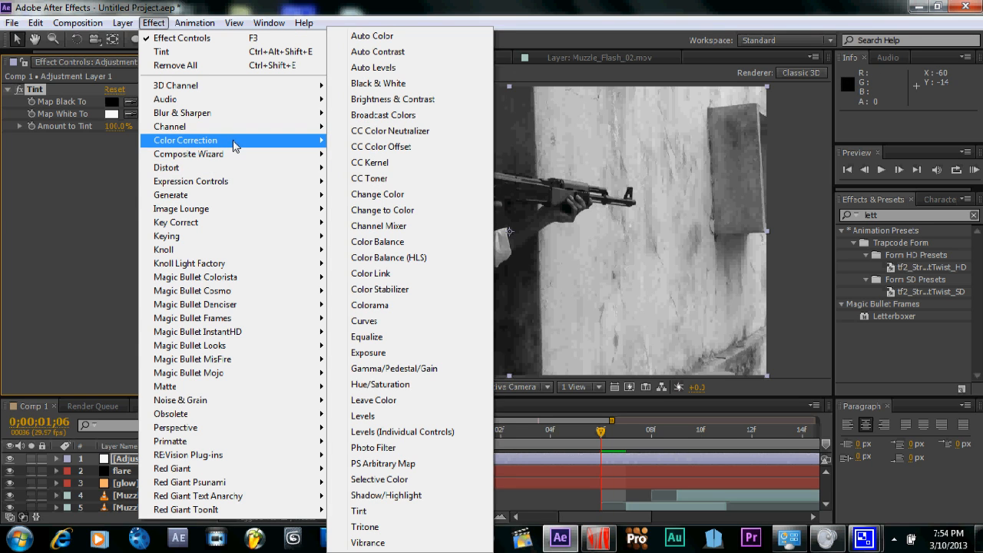
{"action": "left_click", "coordinate": [384, 322]}
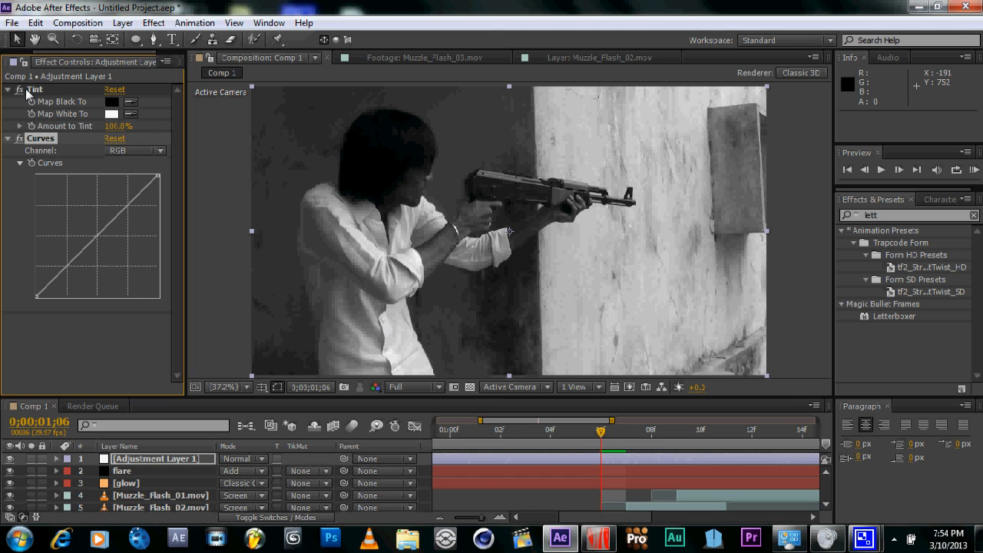
- Set the Tint effect's Amount to Tint to 24% on the adjustment layer
{"action": "left_click", "coordinate": [128, 460]}
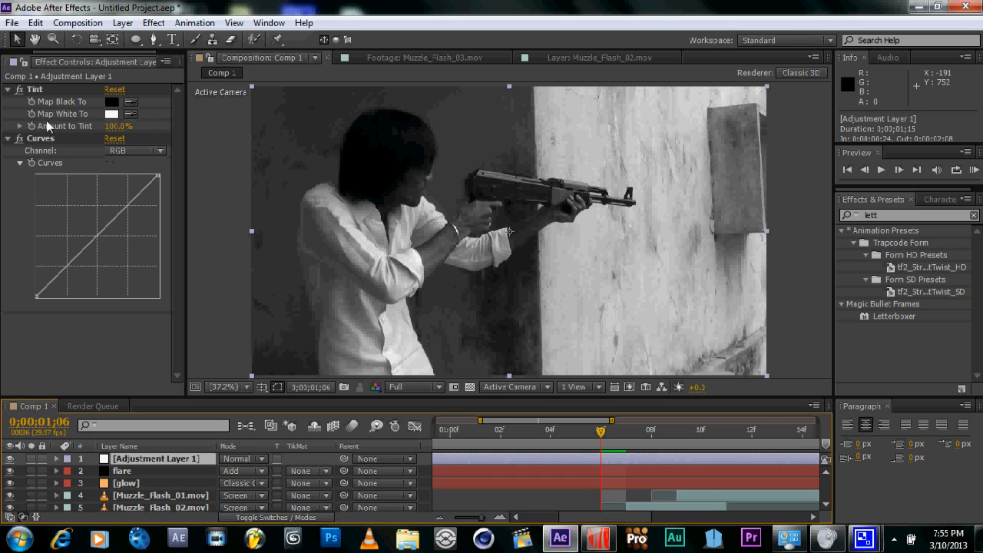
{"action": "left_click", "coordinate": [35, 90]}
{"action": "left_click_drag", "start_coordinate": [121, 127], "coordinate": [113, 132]}
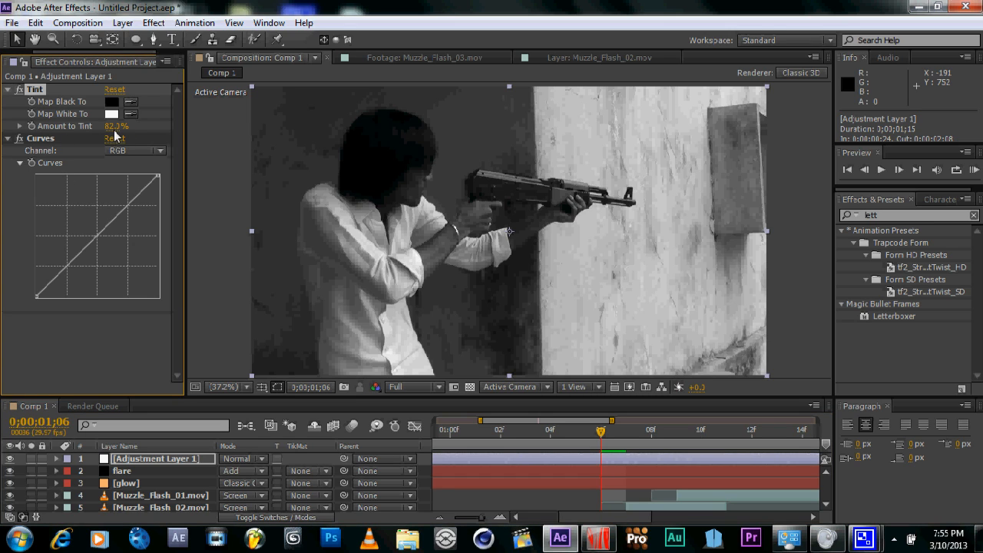
{"action": "left_click_drag", "start_coordinate": [187, 129], "coordinate": [307, 130]}
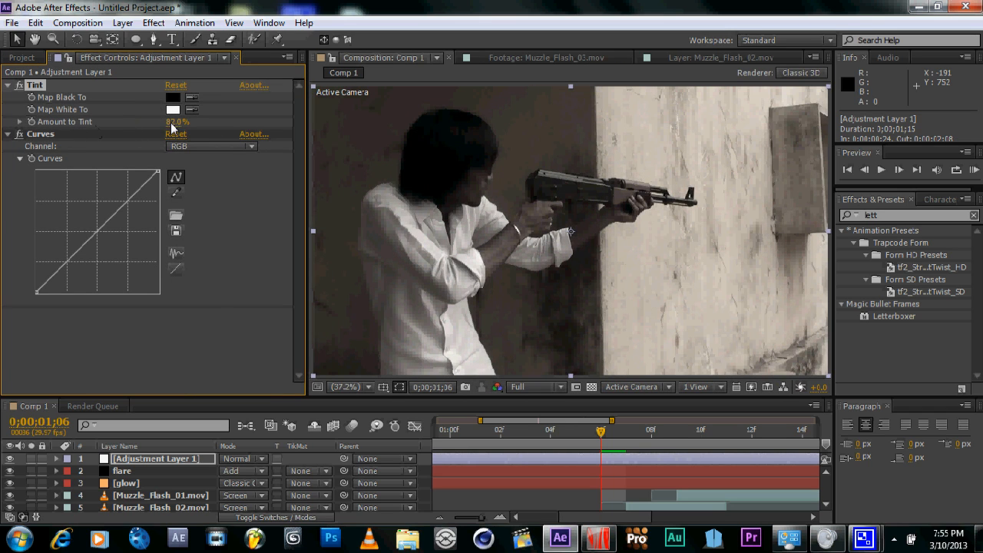
{"action": "left_click_drag", "start_coordinate": [181, 123], "coordinate": [164, 125]}
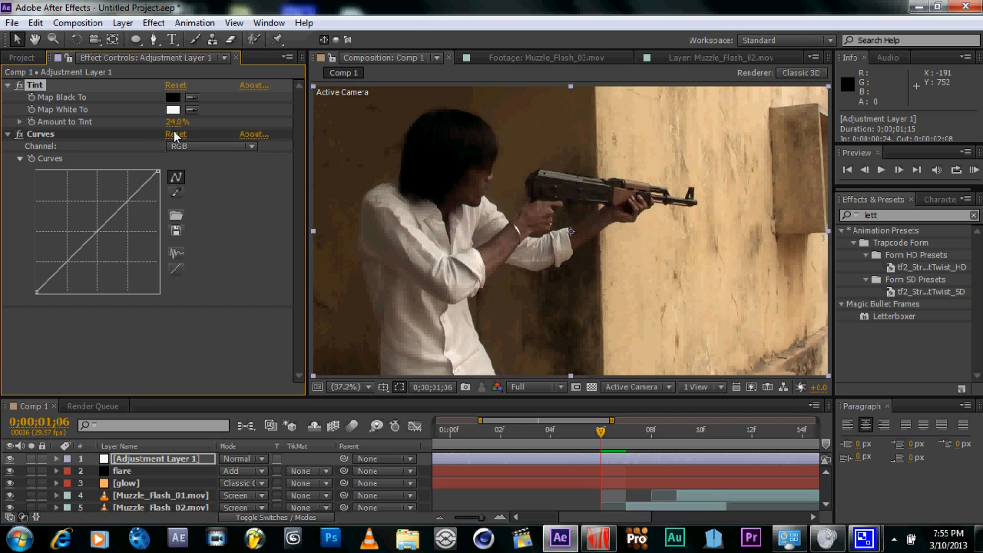
- At frame 0;00;01;07, shape the RGB curve by lowering the shadows, bringing the midtones back up and slightly lowering the highlights
{"action": "scroll", "coordinate": [706, 280], "scroll_direction": "down", "scroll_amount": 1}
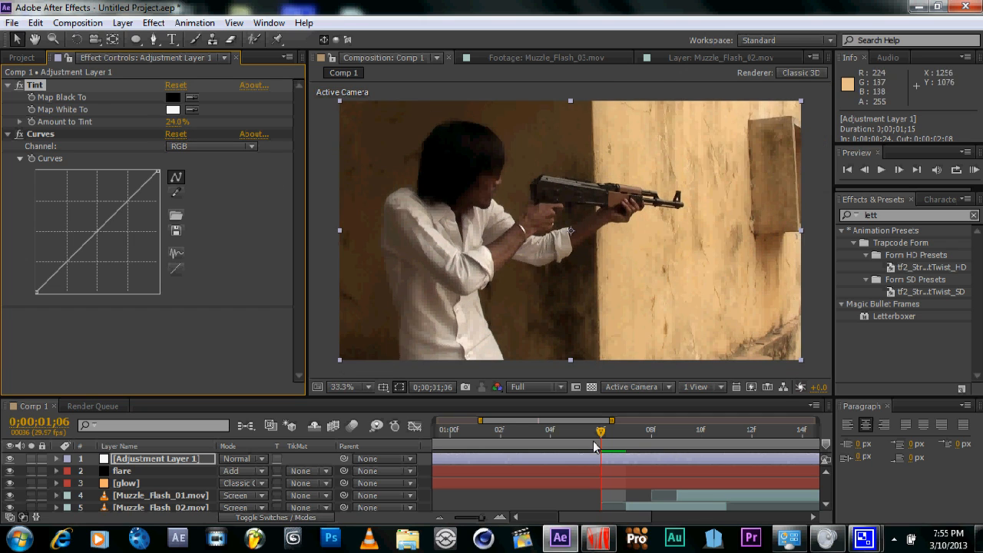
{"action": "key", "text": "Page_Down"}
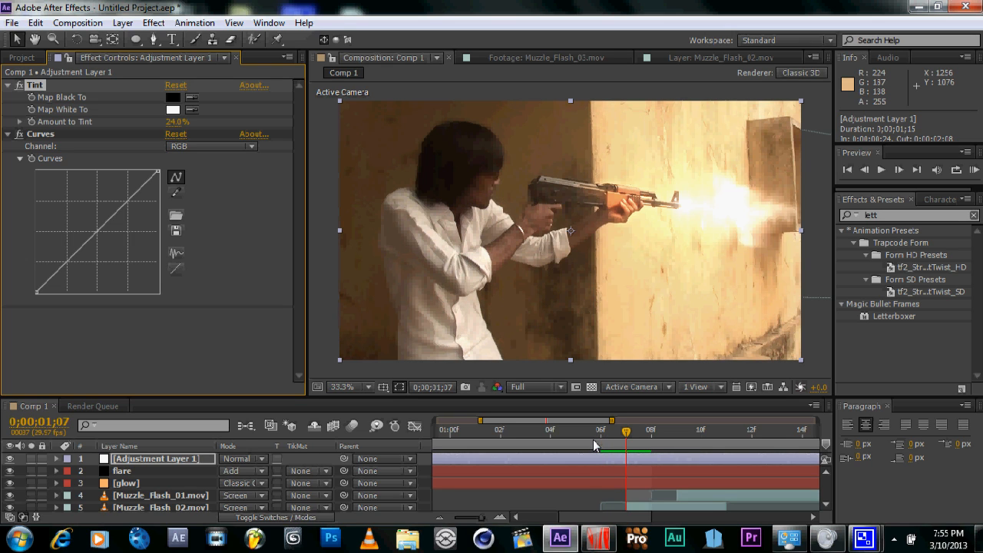
{"action": "left_click_drag", "start_coordinate": [62, 265], "coordinate": [65, 271]}
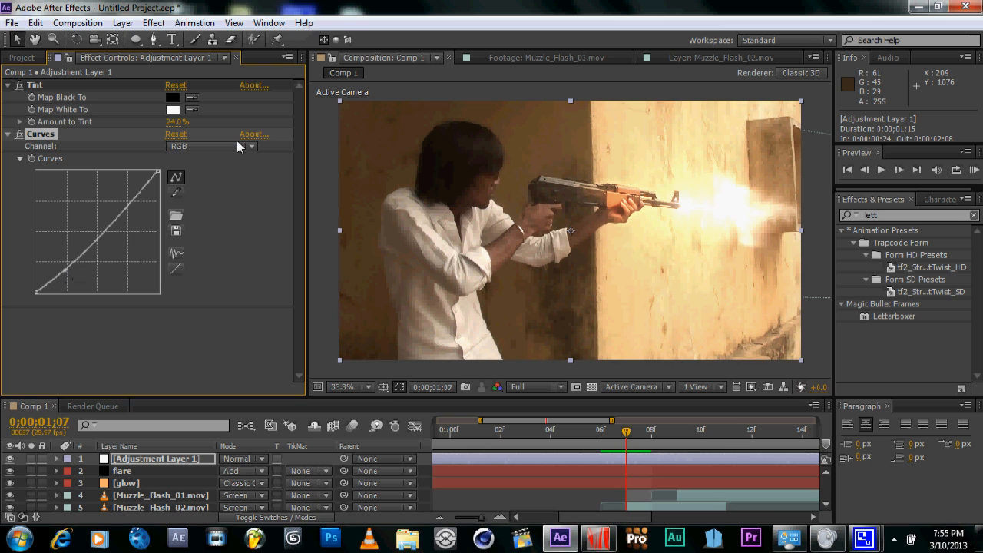
{"action": "left_click_drag", "start_coordinate": [101, 243], "coordinate": [105, 234]}
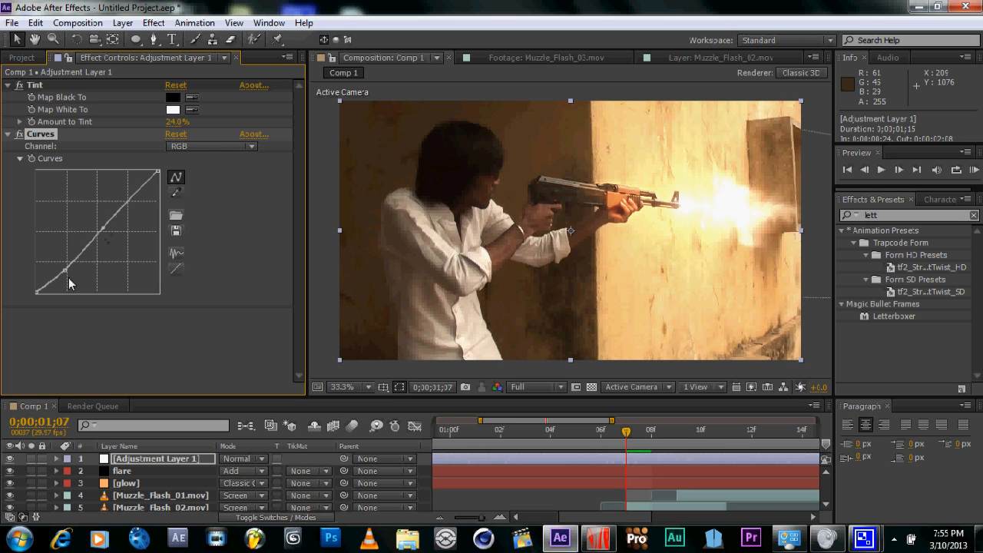
{"action": "left_click_drag", "start_coordinate": [67, 273], "coordinate": [67, 273]}
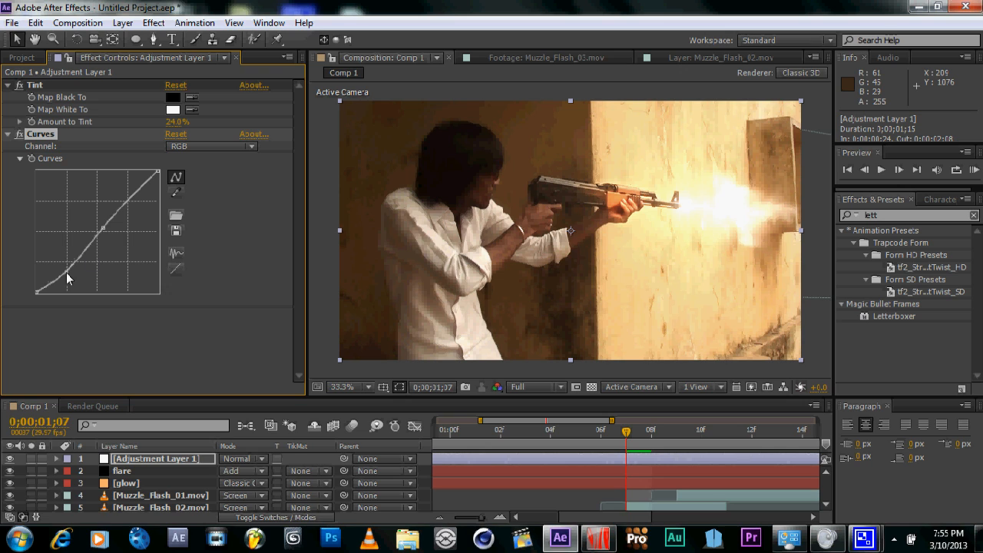
{"action": "left_click_drag", "start_coordinate": [142, 203], "coordinate": [142, 198]}
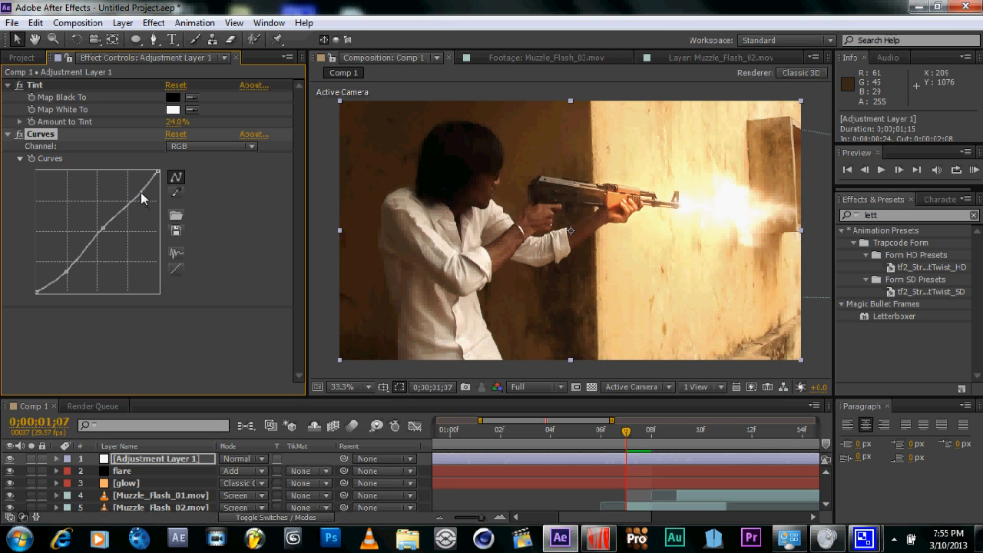
- Switch Curves to the Red channel and pull its midtones slightly down
{"action": "left_click", "coordinate": [186, 148]}
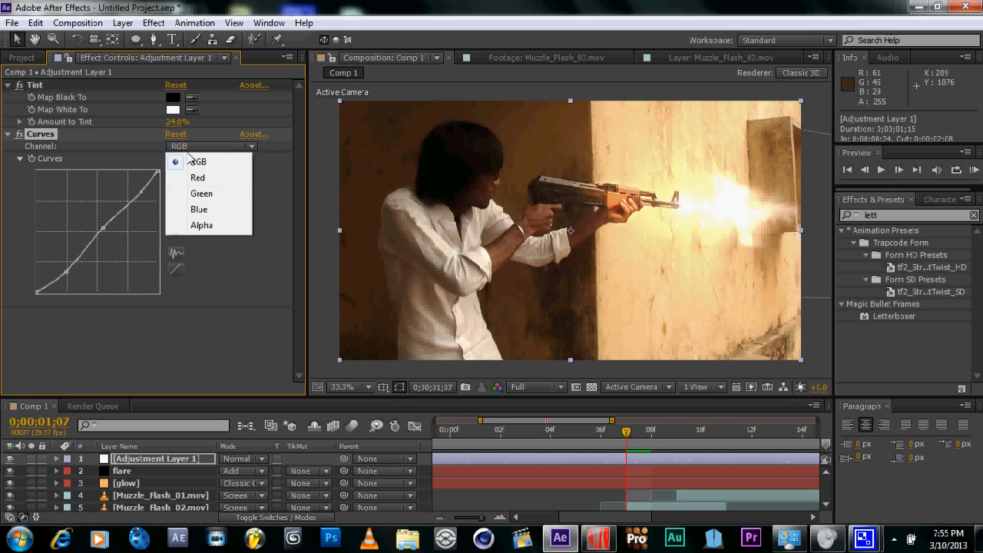
{"action": "left_click", "coordinate": [198, 178]}
{"action": "left_click", "coordinate": [198, 146]}
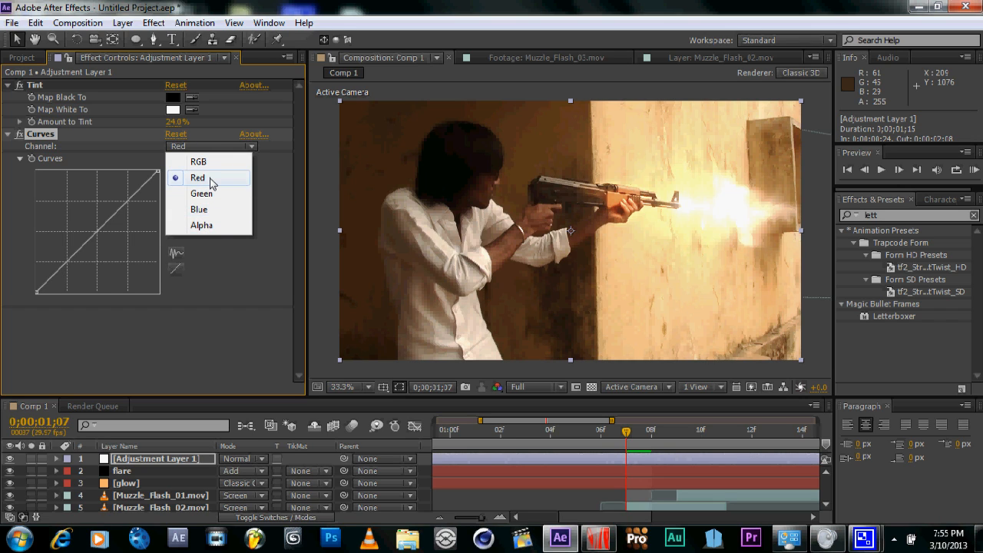
{"action": "left_click", "coordinate": [210, 180]}
{"action": "left_click_drag", "start_coordinate": [98, 231], "coordinate": [101, 237]}
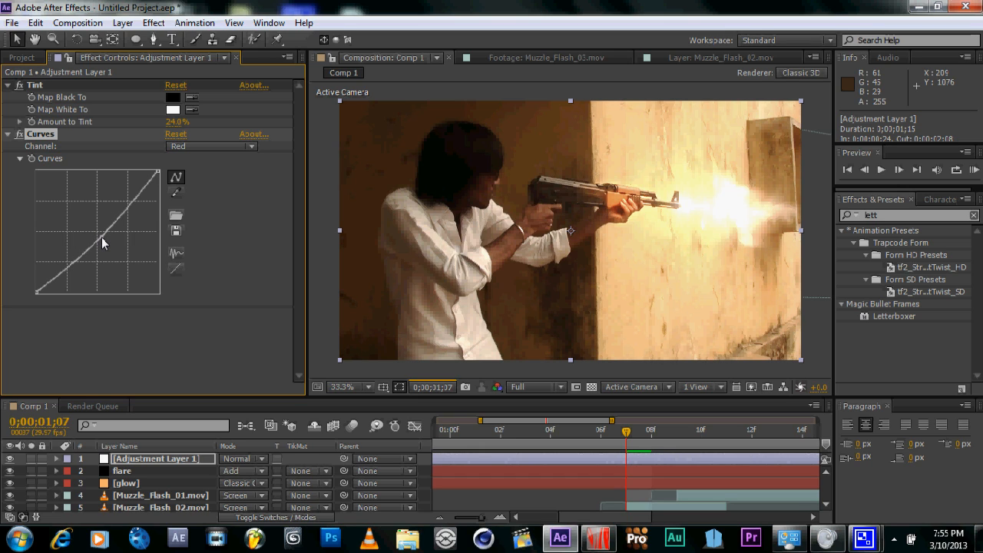
{"action": "left_click_drag", "start_coordinate": [101, 237], "coordinate": [99, 235]}
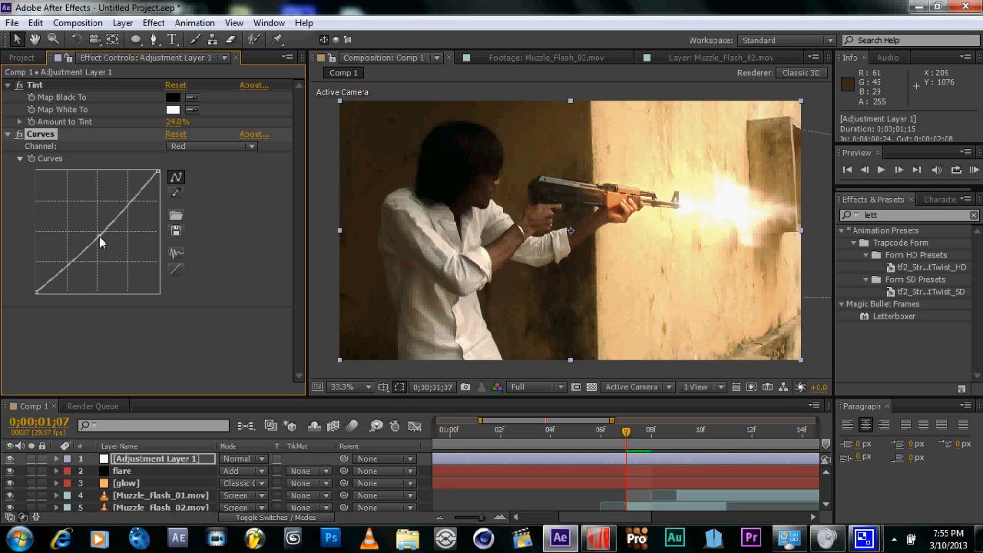
{"action": "left_click_drag", "start_coordinate": [99, 236], "coordinate": [100, 234]}
- Switch Curves to the Blue channel and lift its black point slightly
{"action": "left_click", "coordinate": [201, 145]}
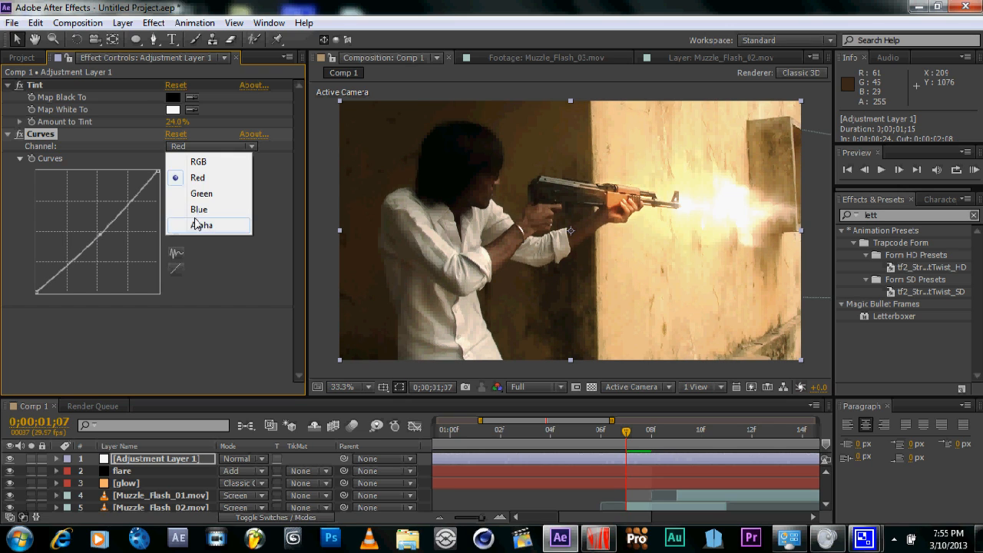
{"action": "left_click", "coordinate": [198, 210]}
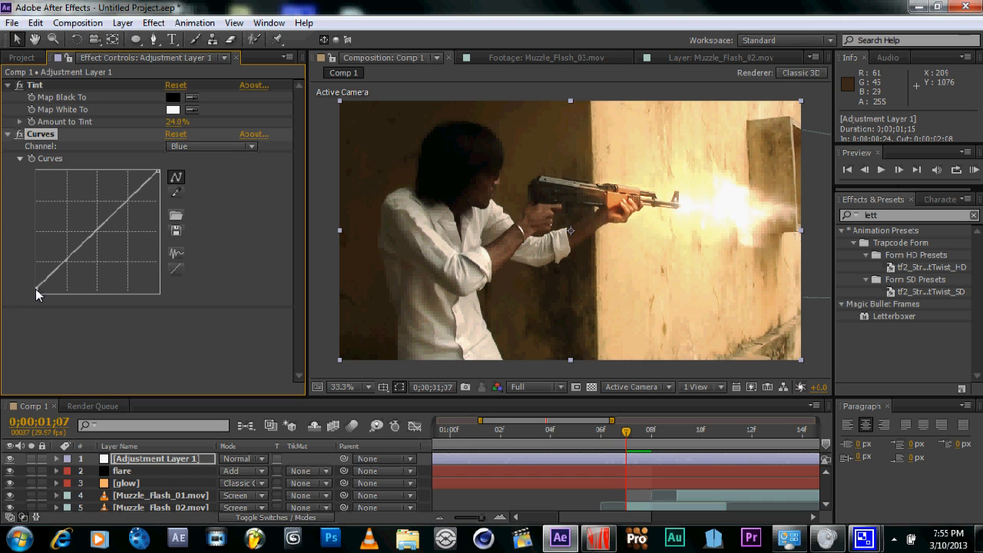
{"action": "left_click_drag", "start_coordinate": [36, 290], "coordinate": [36, 292]}
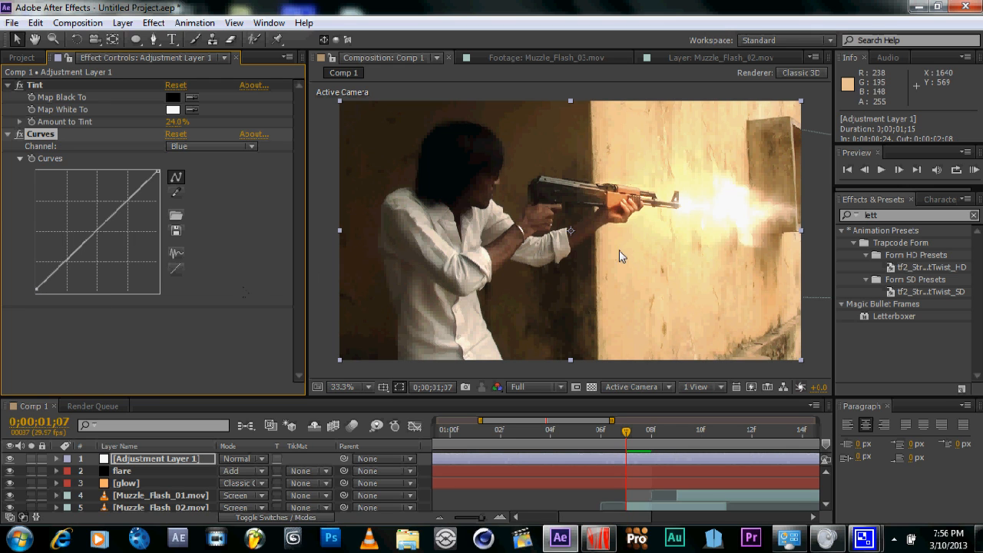
- Create a comp-size black solid above the adjustment layer, keeping the default settings
{"action": "left_click_drag", "start_coordinate": [704, 200], "coordinate": [682, 196]}
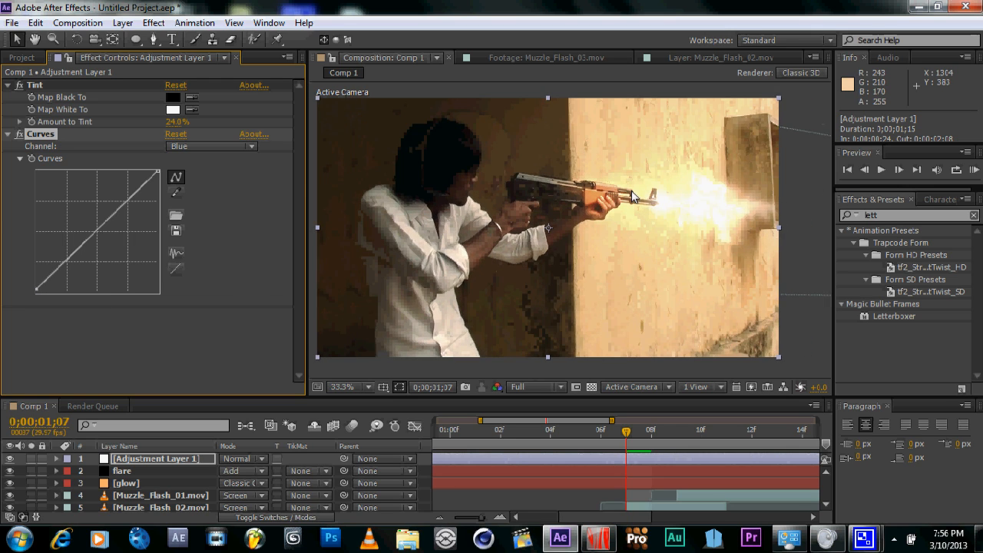
{"action": "left_click", "coordinate": [124, 22]}
{"action": "mouse_move", "coordinate": [171, 32]}
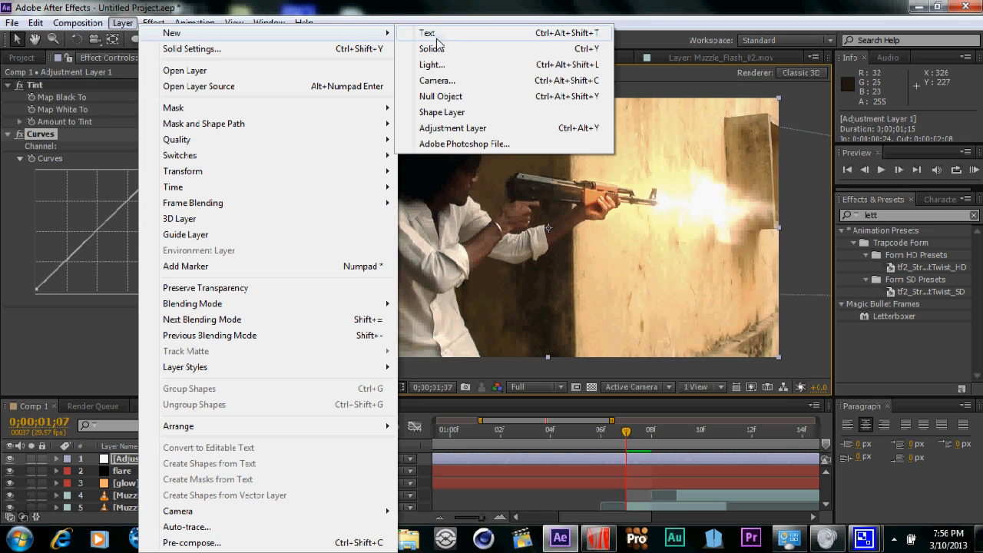
{"action": "left_click", "coordinate": [437, 50]}
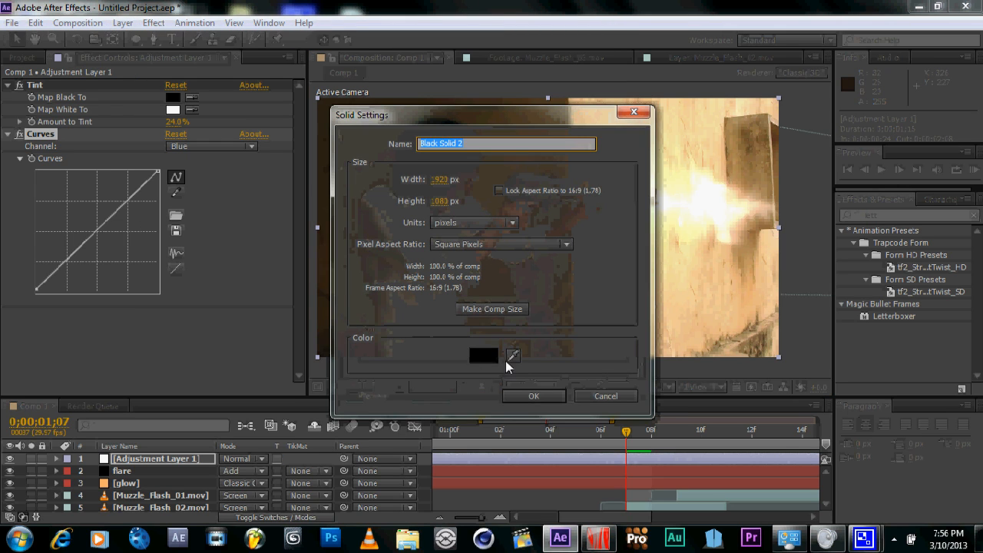
{"action": "left_click", "coordinate": [539, 396]}
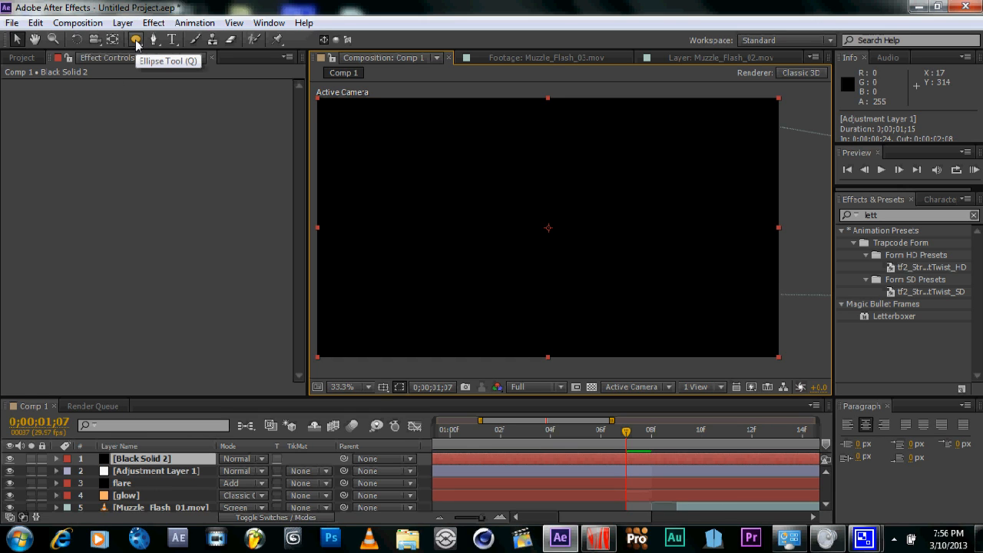
- Choose the Rectangle Tool and display the Proportional Grid over the composition as a masking reference
{"action": "left_click_drag", "start_coordinate": [136, 42], "coordinate": [223, 40]}
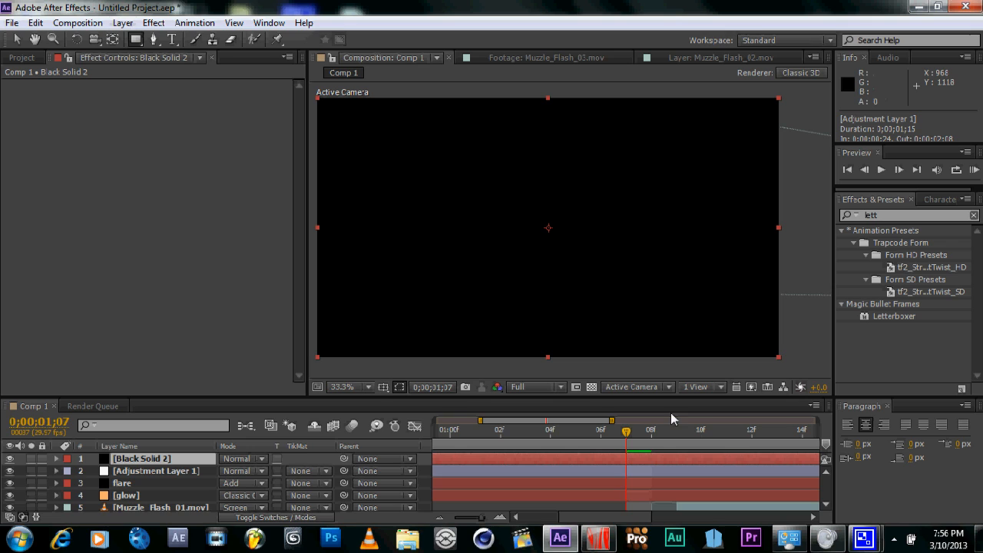
{"action": "left_click", "coordinate": [341, 388]}
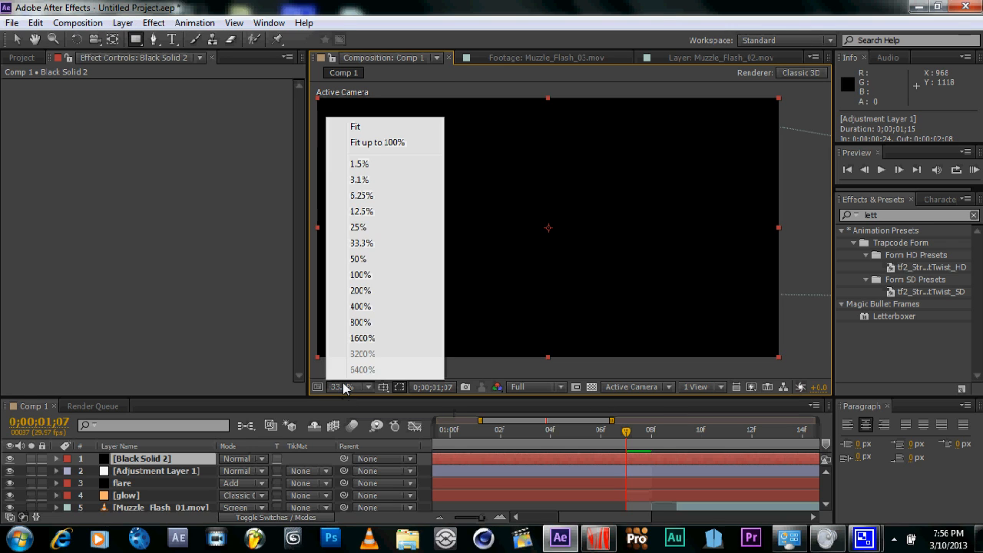
{"action": "left_click", "coordinate": [383, 388]}
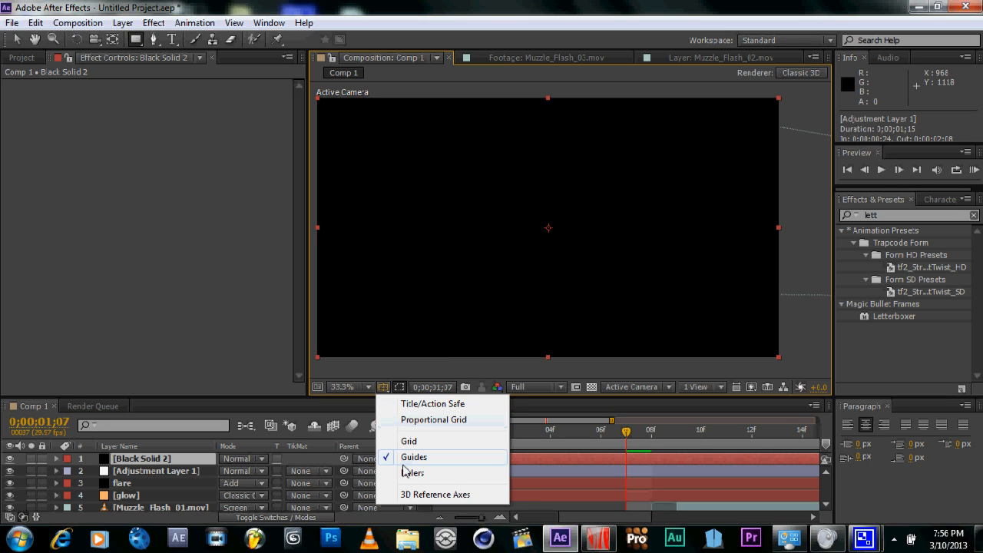
{"action": "left_click", "coordinate": [428, 420]}
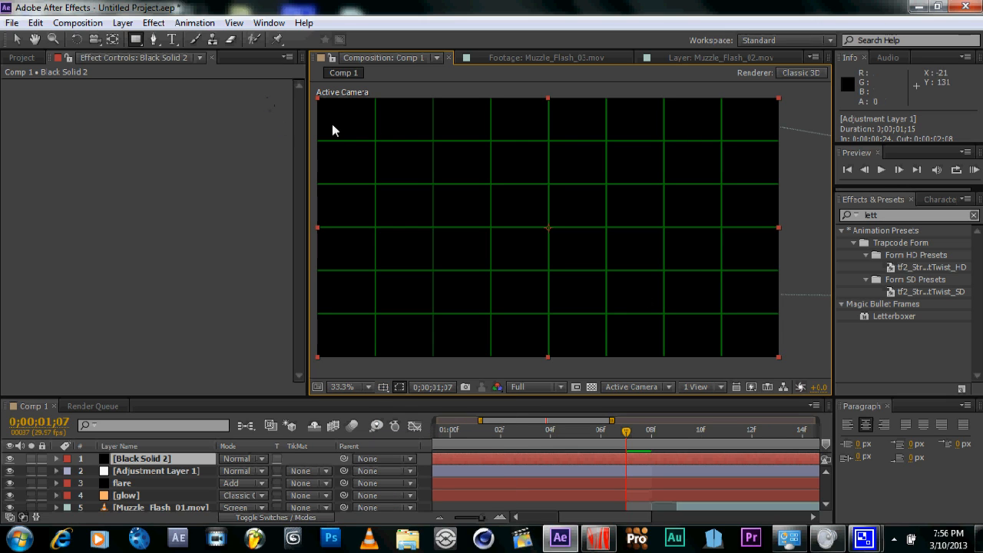
- Draw a rectangular mask across the black solid's full width, from about 96 to 978 px vertically, and set its mode to Subtract
{"action": "left_click", "coordinate": [134, 40]}
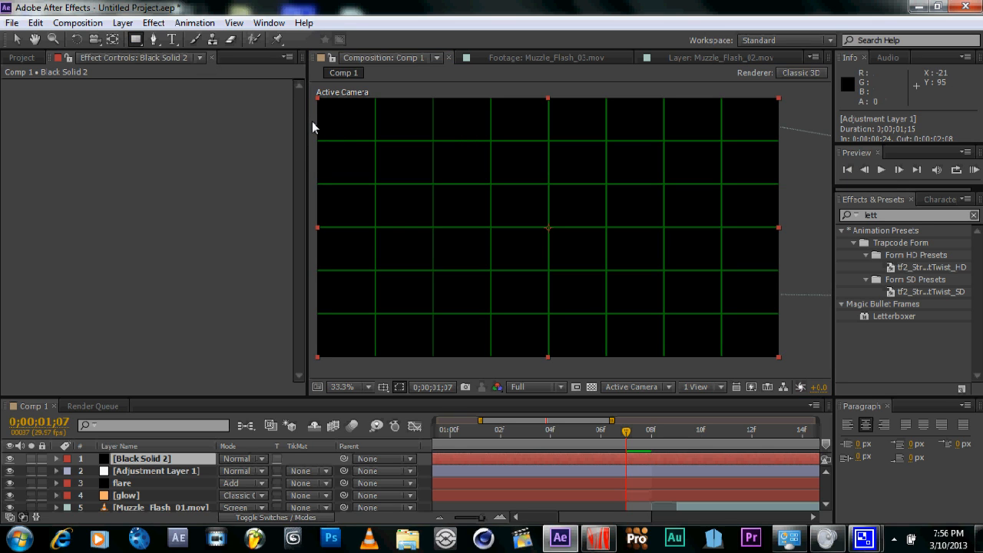
{"action": "left_click_drag", "start_coordinate": [311, 121], "coordinate": [795, 332]}
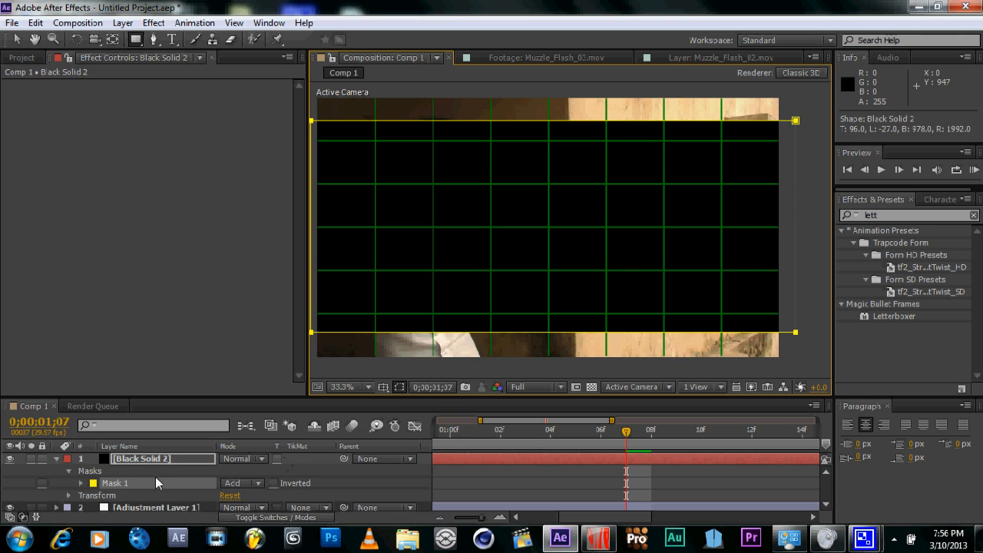
{"action": "left_click", "coordinate": [117, 483]}
{"action": "left_click", "coordinate": [236, 482]}
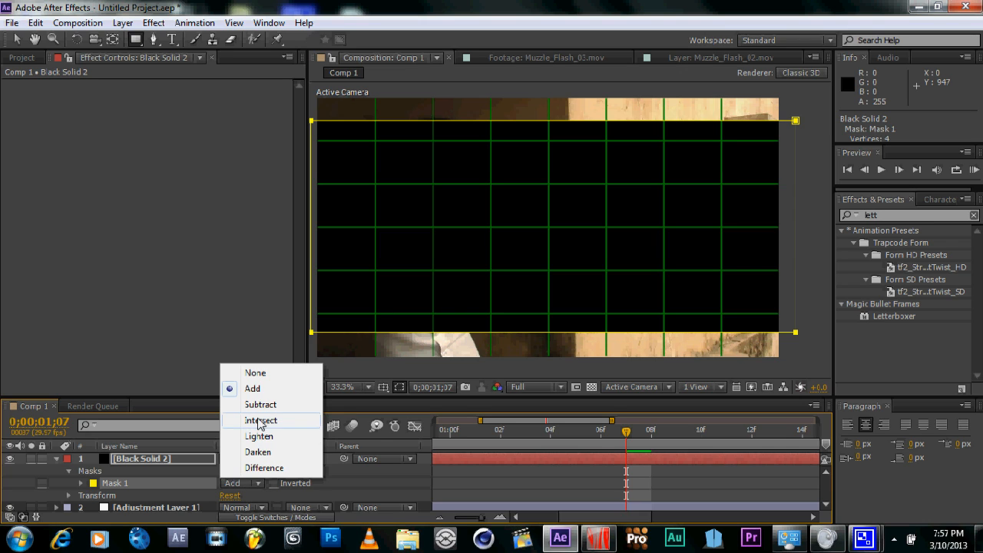
{"action": "left_click", "coordinate": [260, 404]}
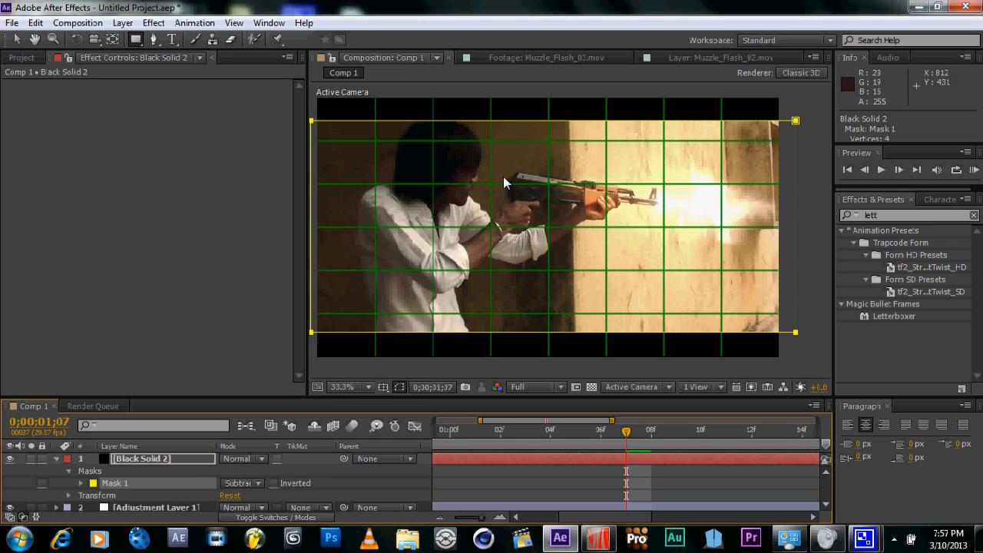
- Hide the Proportional Grid and deselect the masked black solid
{"action": "left_click", "coordinate": [382, 388]}
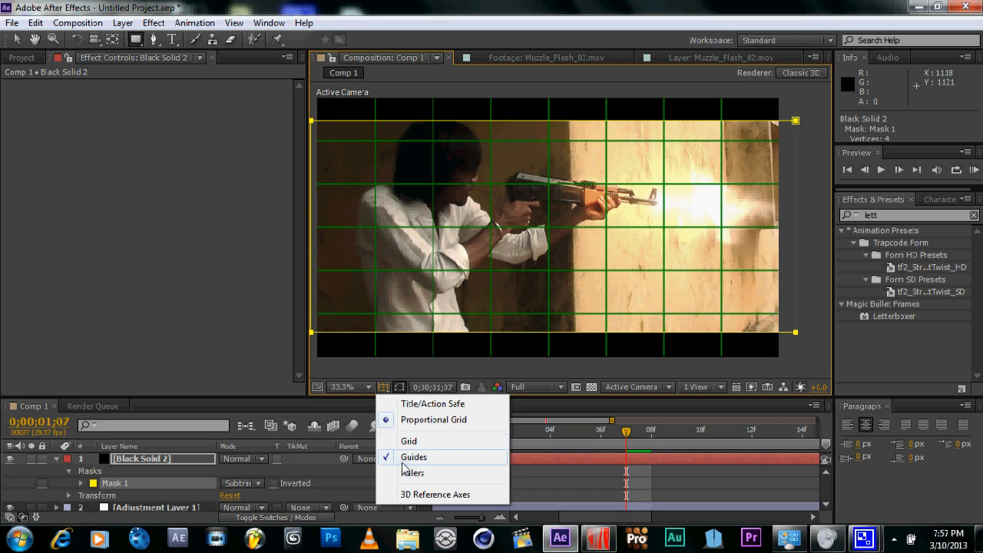
{"action": "left_click", "coordinate": [406, 460]}
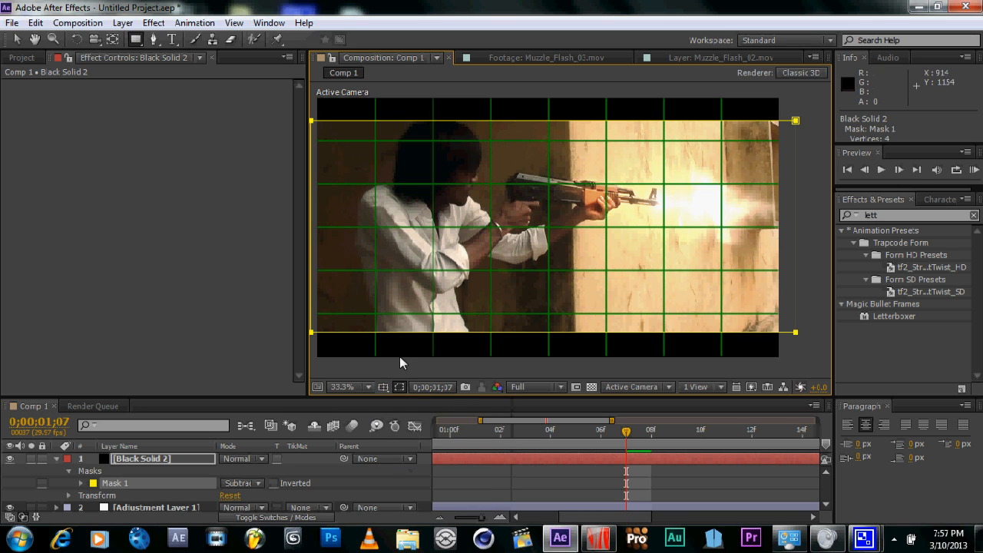
{"action": "left_click", "coordinate": [387, 390]}
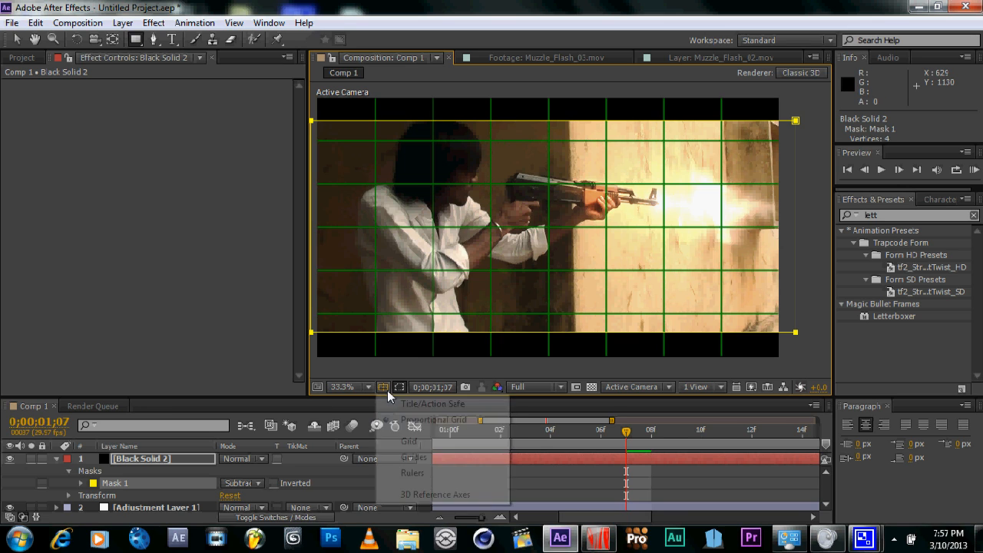
{"action": "left_click", "coordinate": [419, 420]}
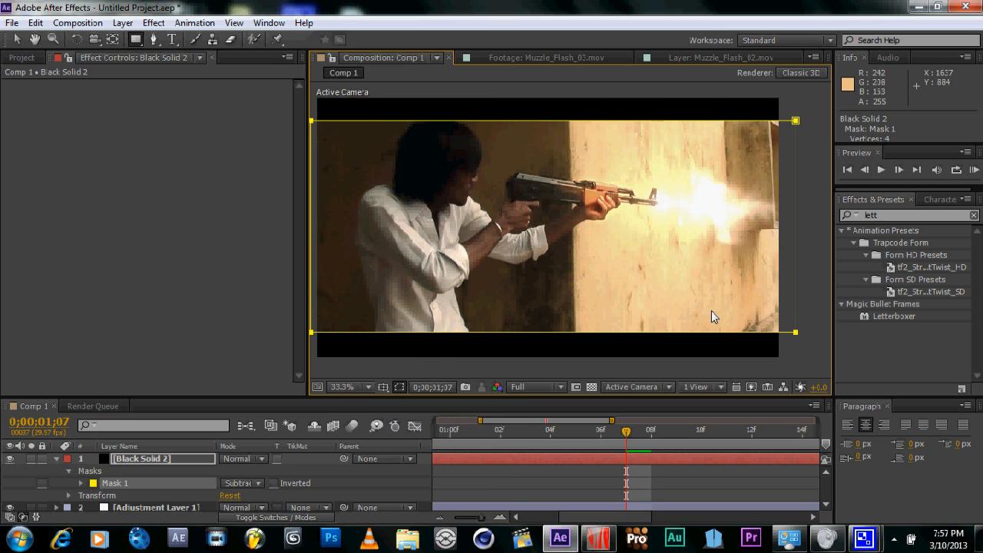
{"action": "left_click", "coordinate": [17, 39]}
{"action": "left_click", "coordinate": [791, 346]}
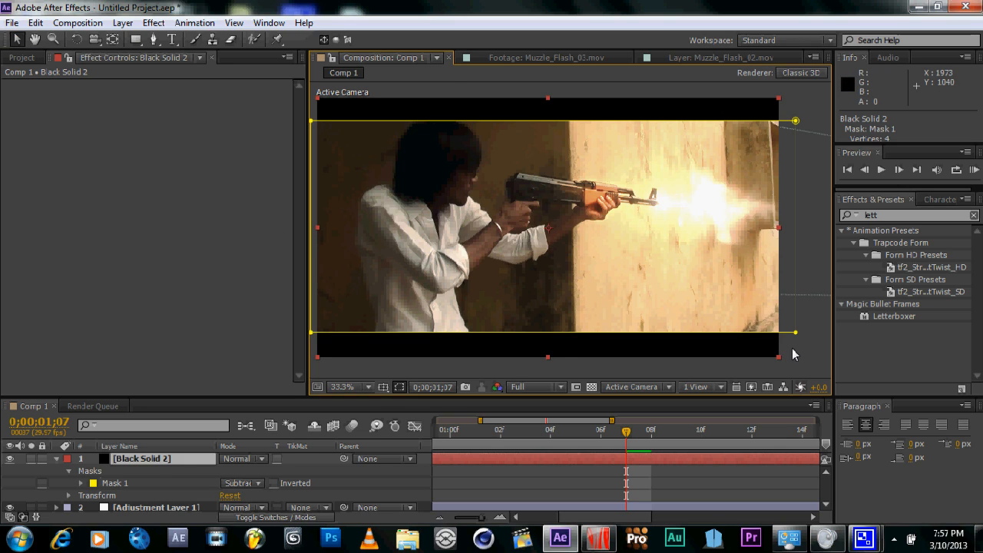
{"action": "mouse_move", "coordinate": [586, 218]}
{"action": "left_mouse_down"}
{"action": "mouse_move", "coordinate": [606, 221]}
{"action": "mouse_move", "coordinate": [590, 221]}
{"action": "left_mouse_up"}
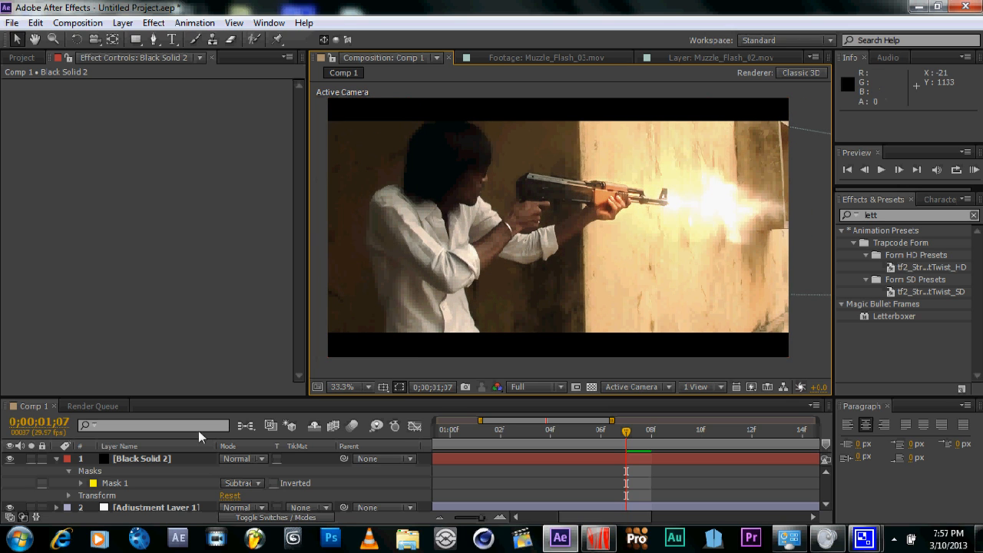
- Create another black solid at 1920 x 1080 px, keeping the default settings
{"action": "left_click", "coordinate": [125, 23]}
{"action": "mouse_move", "coordinate": [173, 34]}
{"action": "left_click", "coordinate": [458, 53]}
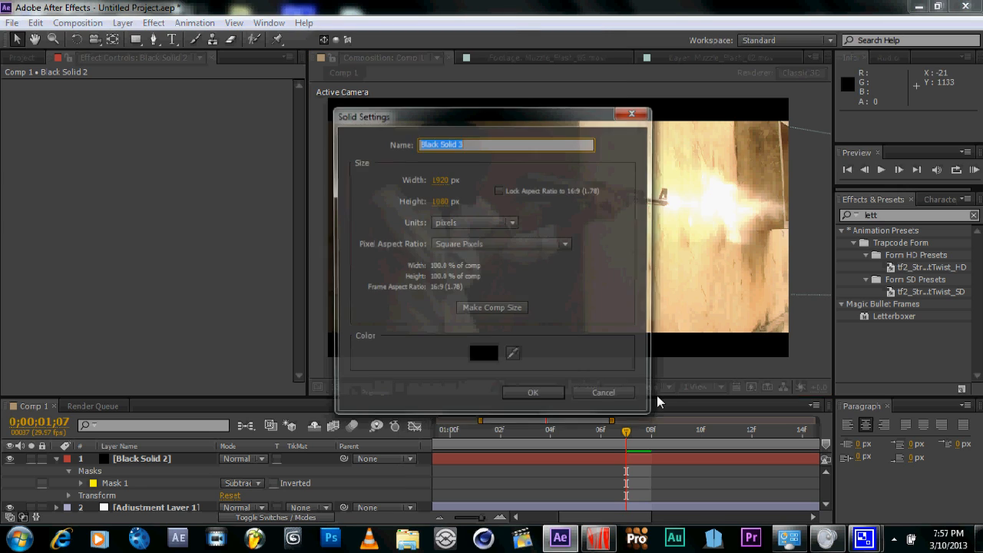
{"action": "left_click", "coordinate": [526, 395]}
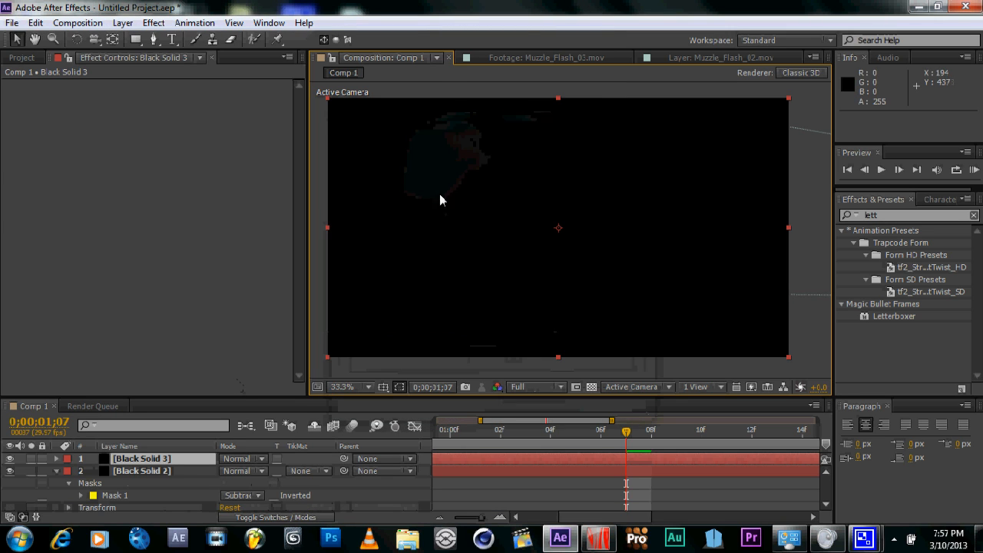
- Collapse the properties of the masked black solid and rename that layer as letterbox
{"action": "left_click", "coordinate": [57, 470]}
{"action": "left_click_drag", "start_coordinate": [141, 461], "coordinate": [142, 476]}
{"action": "left_click", "coordinate": [142, 472]}
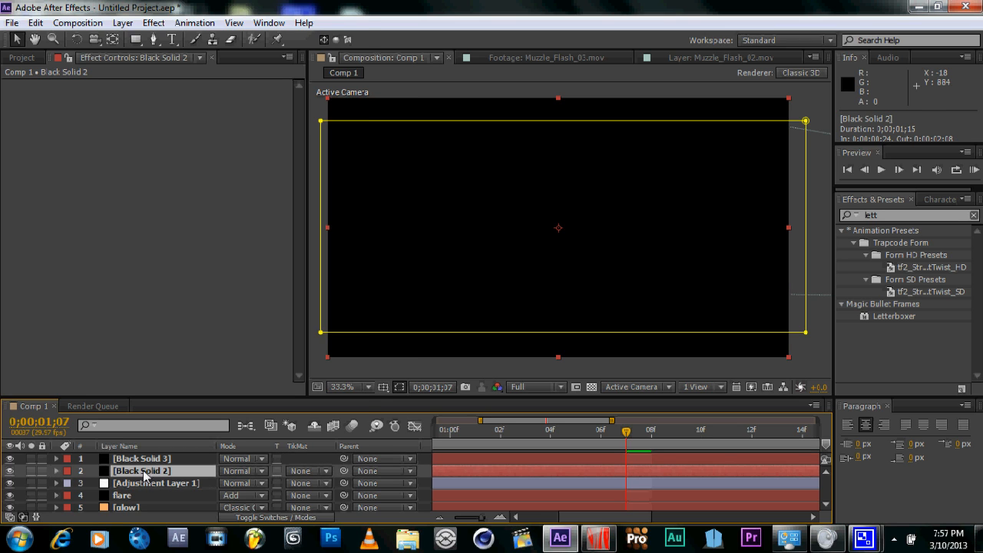
{"action": "right_click", "coordinate": [143, 471]}
{"action": "left_click", "coordinate": [338, 23]}
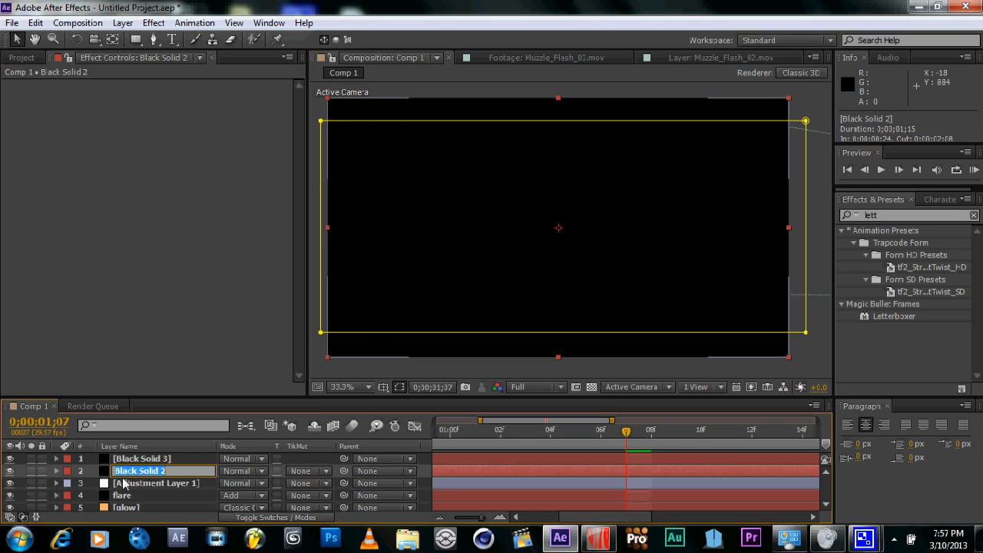
{"action": "key", "text": "BackSpace"}
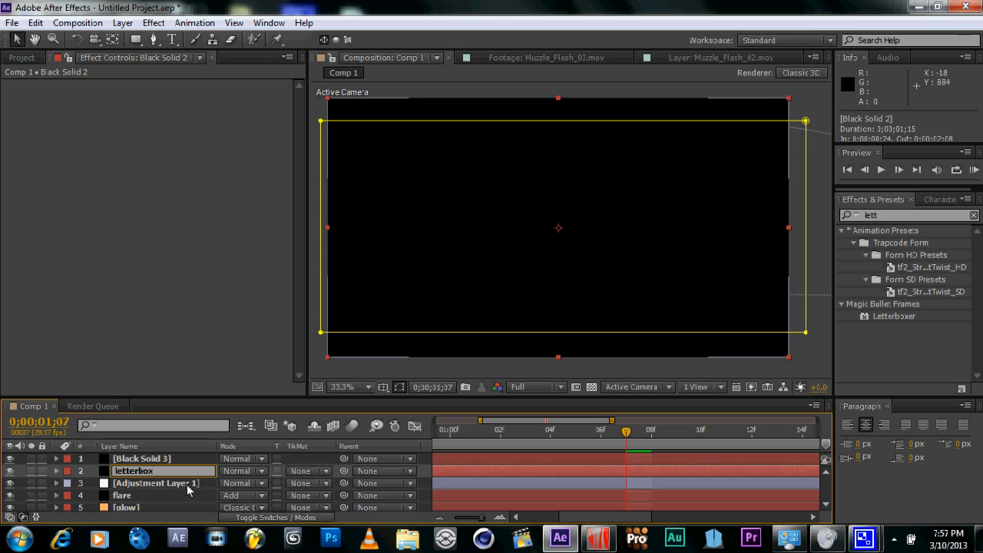
- Rename the unmasked black solid as vig and move it directly below the letterbox layer
{"action": "left_click", "coordinate": [148, 459]}
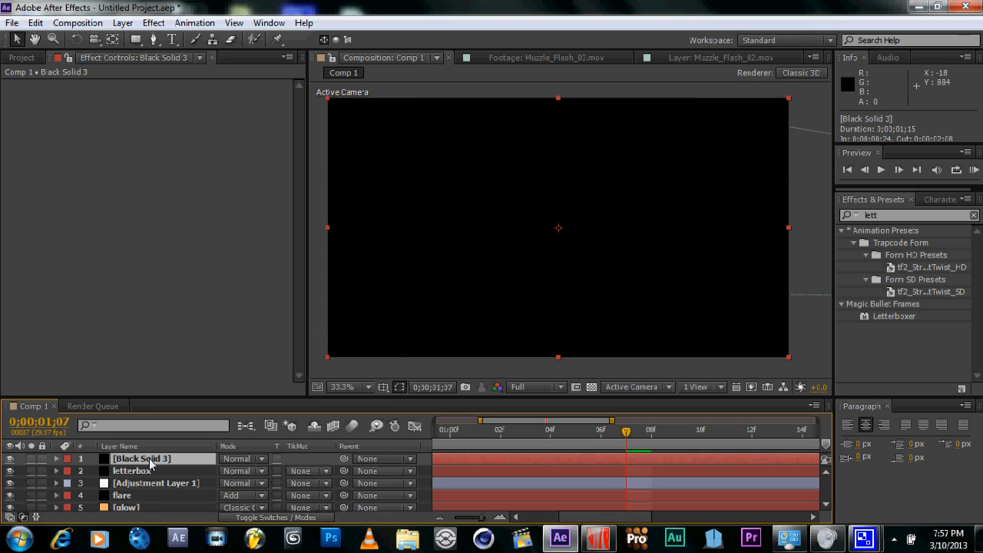
{"action": "right_click", "coordinate": [149, 458]}
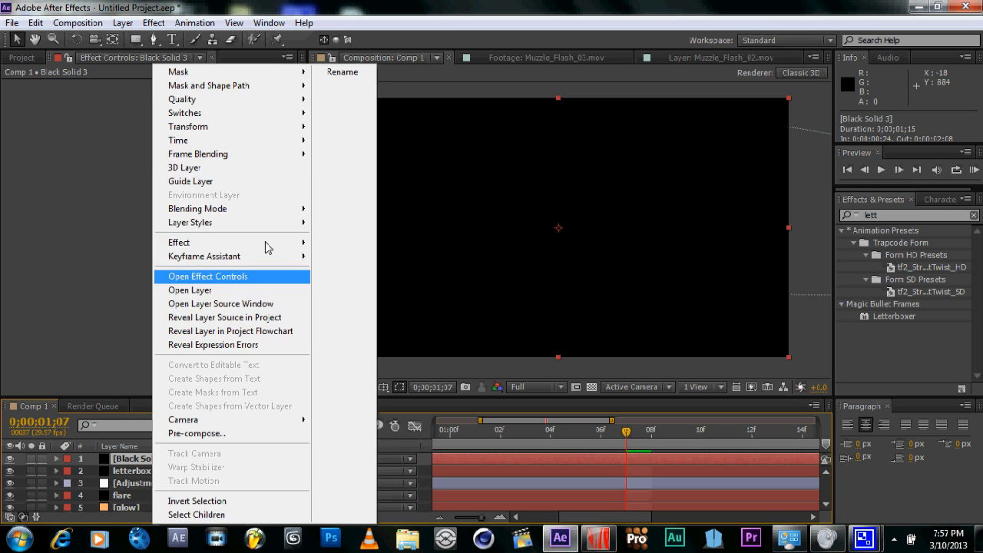
{"action": "left_click", "coordinate": [339, 73]}
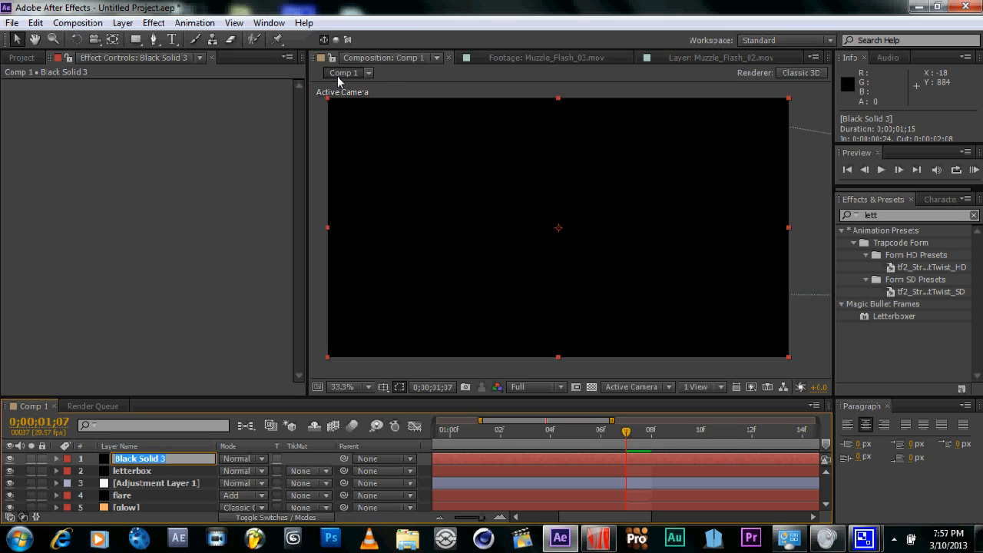
{"action": "type", "text": "vig"}
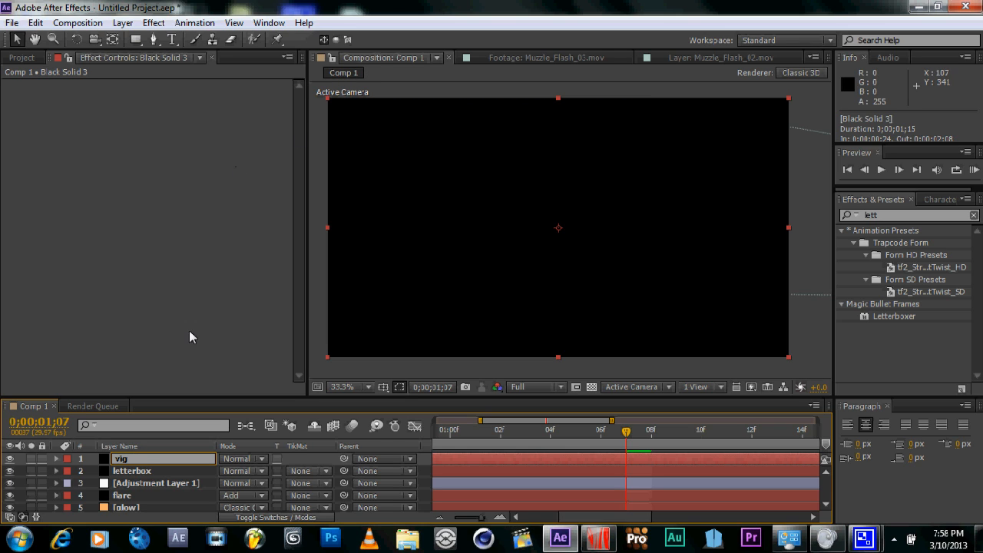
{"action": "left_click", "coordinate": [126, 471]}
{"action": "left_click_drag", "start_coordinate": [124, 460], "coordinate": [128, 477]}
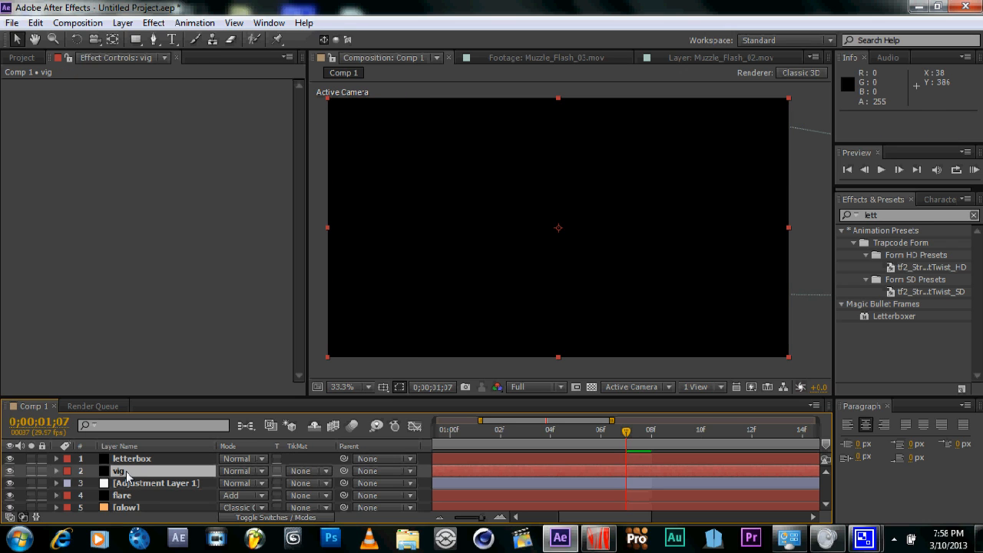
- Add a full-frame elliptical mask to the vig layer and set the mask mode to Subtract
{"action": "left_click", "coordinate": [137, 39]}
{"action": "left_click_drag", "start_coordinate": [139, 46], "coordinate": [197, 73]}
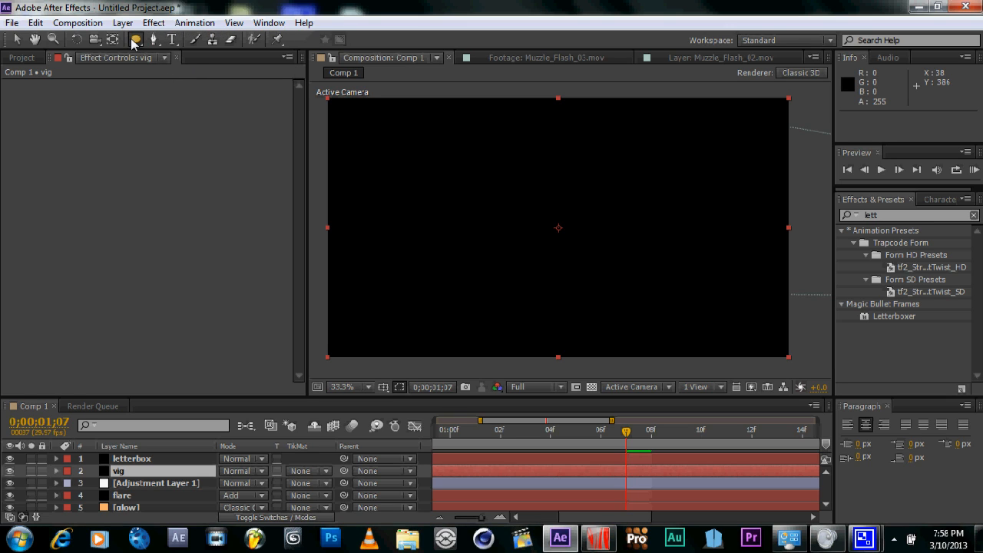
{"action": "left_click_drag", "start_coordinate": [136, 43], "coordinate": [181, 77]}
{"action": "double_click", "coordinate": [137, 42]}
{"action": "key", "text": "v"}
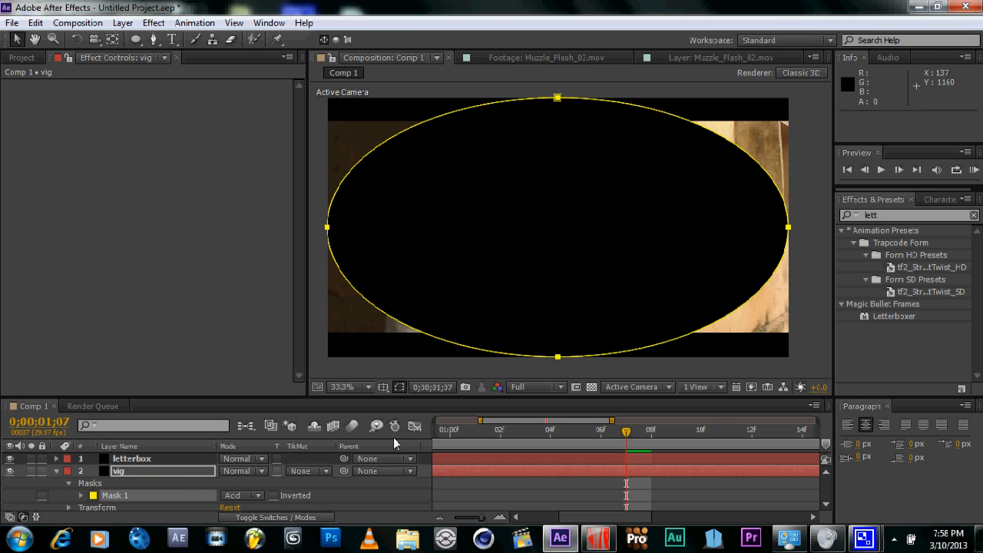
{"action": "left_click", "coordinate": [241, 470]}
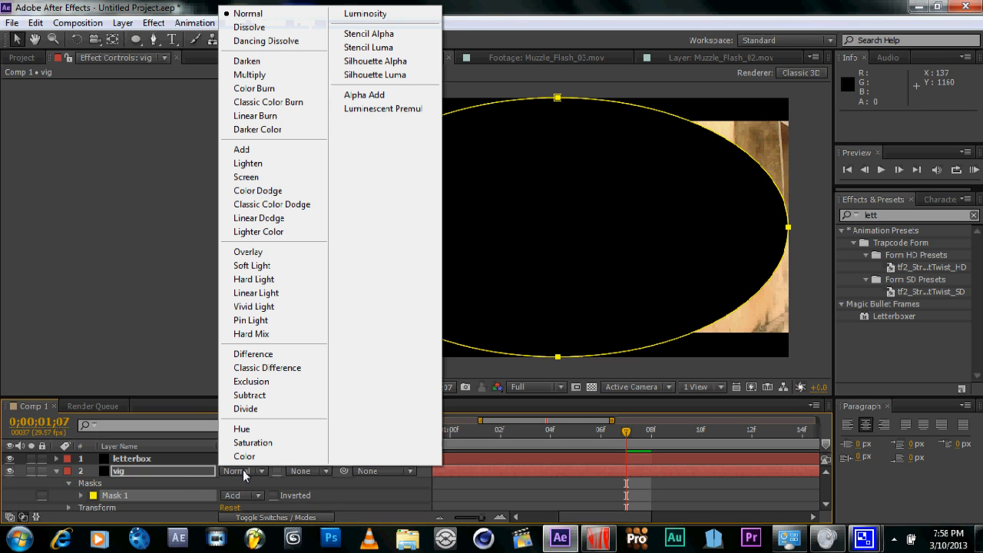
{"action": "left_click", "coordinate": [238, 495]}
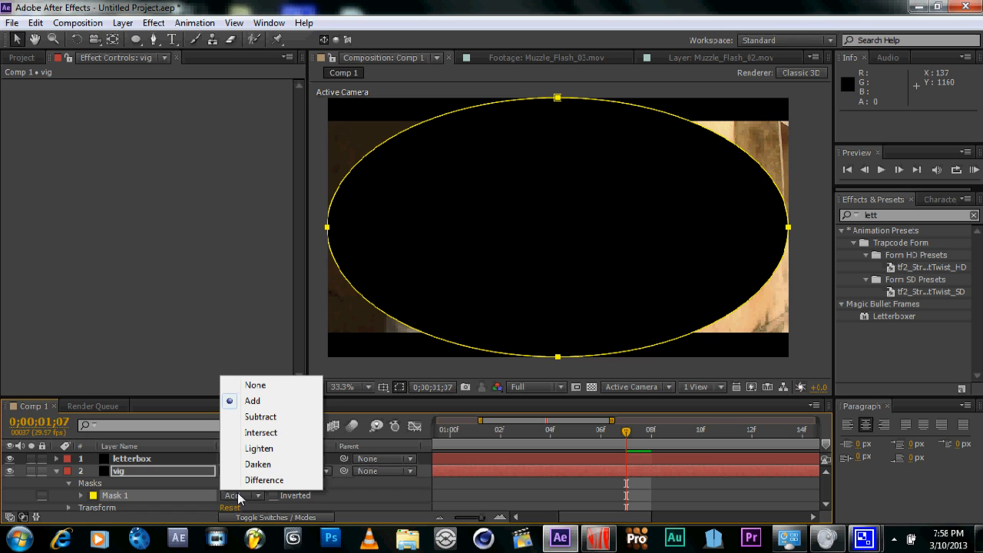
{"action": "left_click", "coordinate": [260, 416]}
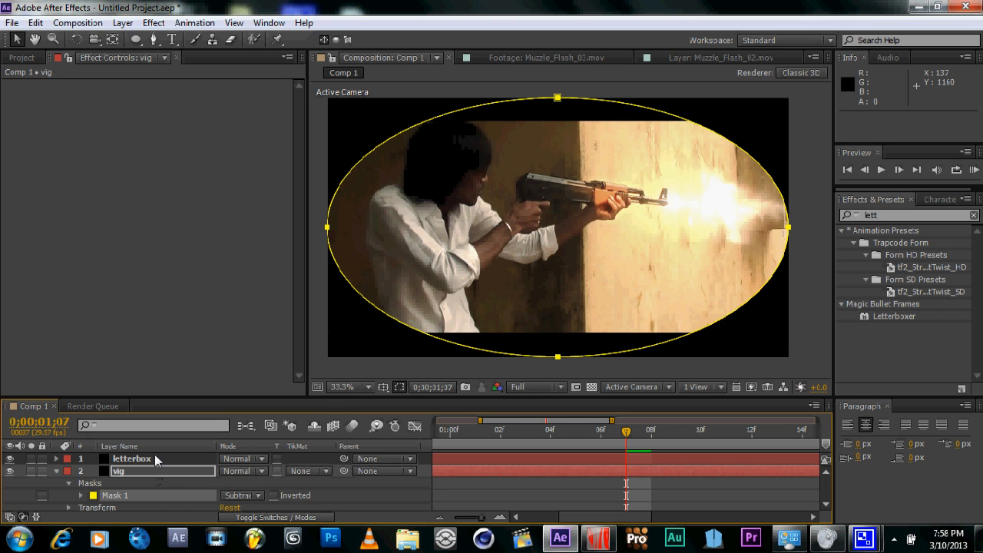
- Soften the vig layer's mask with a feather of 305 pixels, an opacity of 57% and an expansion of 16 pixels
{"action": "scroll", "coordinate": [84, 482], "scroll_direction": "down", "scroll_amount": 1}
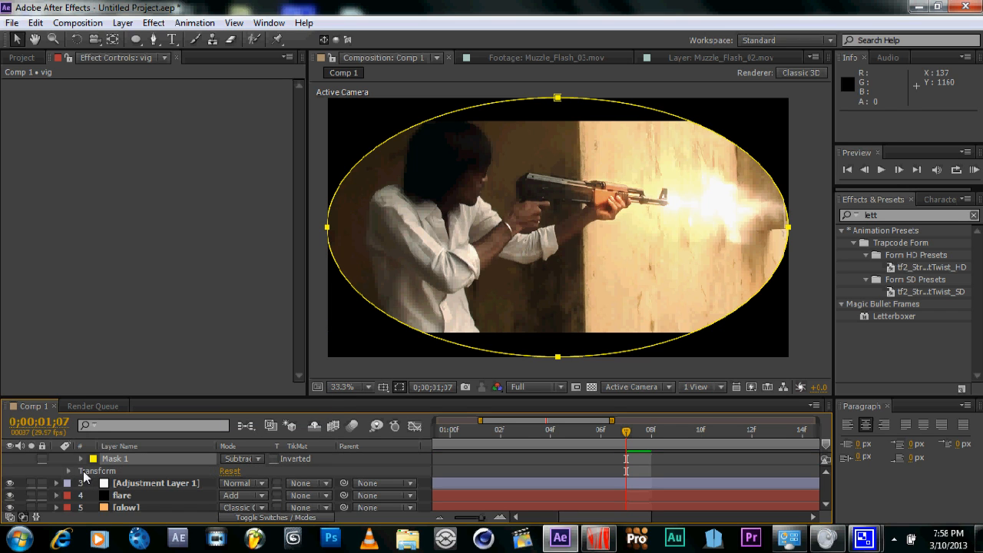
{"action": "left_click", "coordinate": [81, 458]}
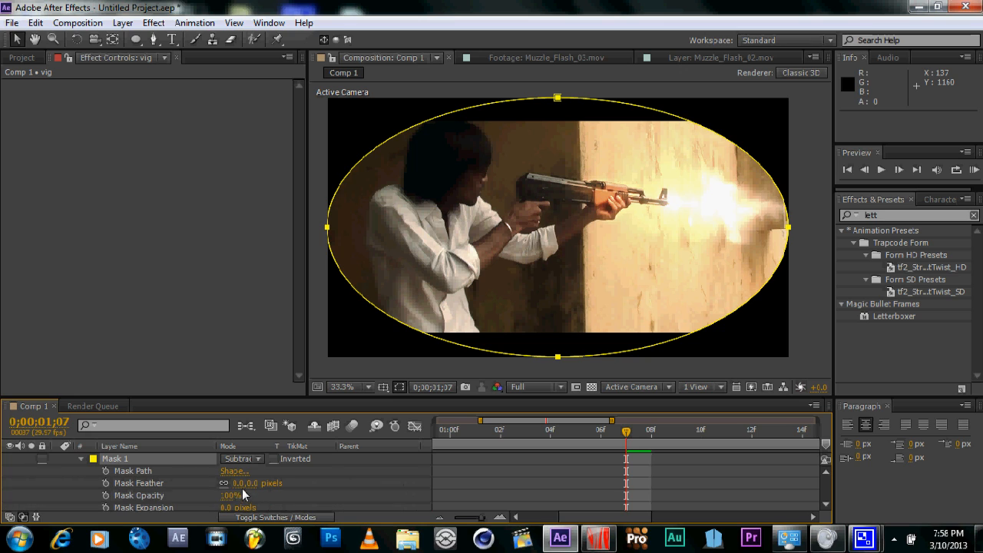
{"action": "left_click_drag", "start_coordinate": [249, 483], "coordinate": [336, 483]}
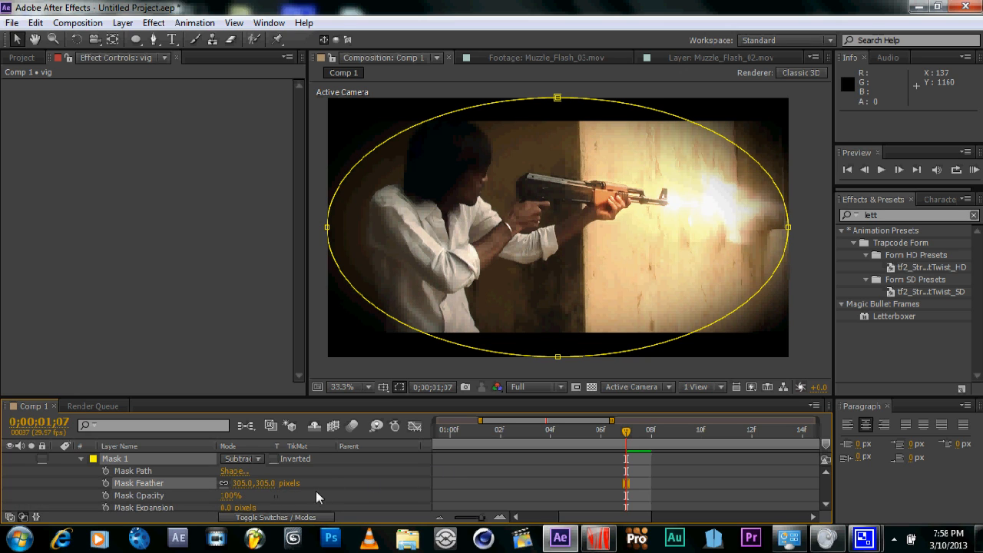
{"action": "left_click_drag", "start_coordinate": [230, 499], "coordinate": [199, 496]}
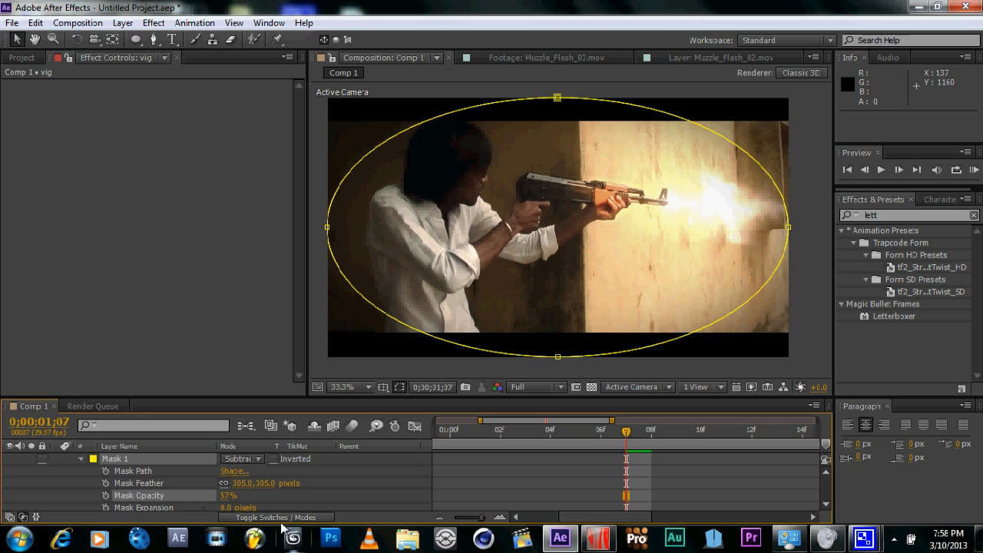
{"action": "left_click_drag", "start_coordinate": [235, 512], "coordinate": [239, 513]}
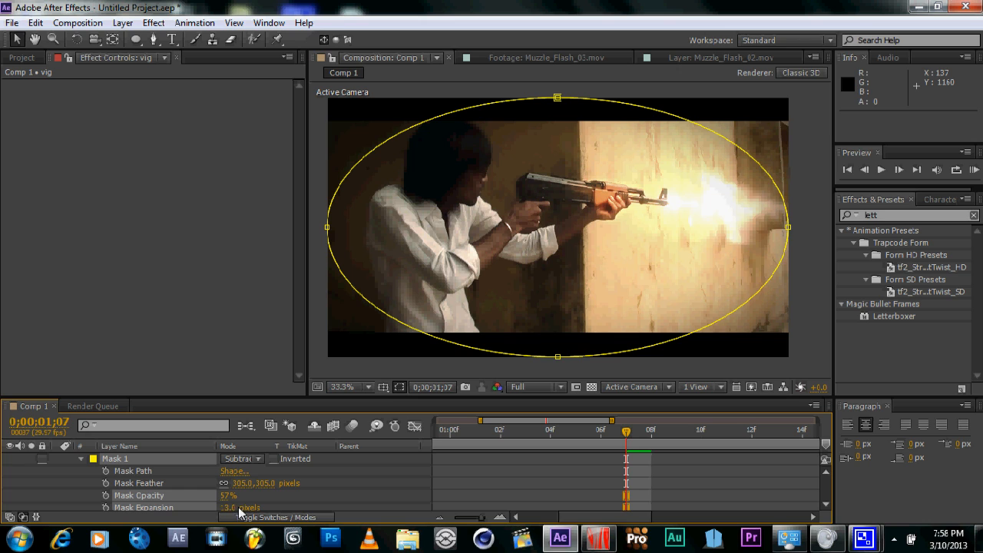
{"action": "left_click", "coordinate": [241, 512]}
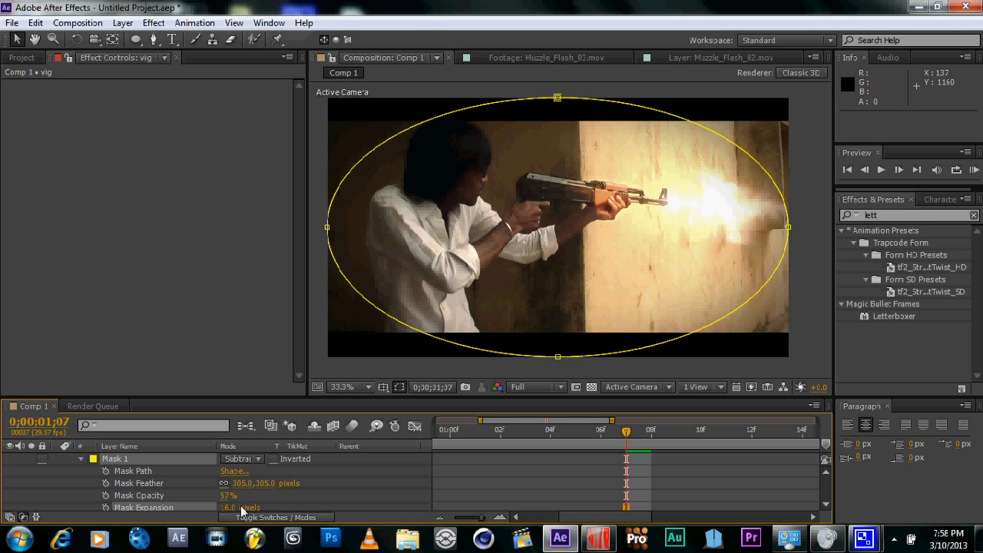
- Deselect the vig mask, widen the composition viewer and fit the whole frame inside it
{"action": "left_click", "coordinate": [350, 480]}
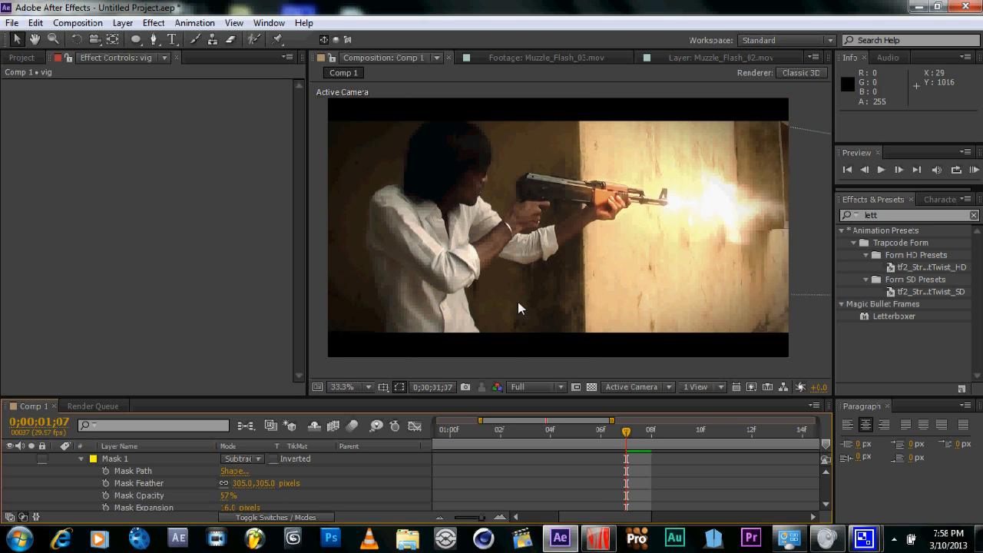
{"action": "scroll", "coordinate": [629, 284], "scroll_direction": "up", "scroll_amount": 2}
{"action": "scroll", "coordinate": [629, 288], "scroll_direction": "down", "scroll_amount": 4}
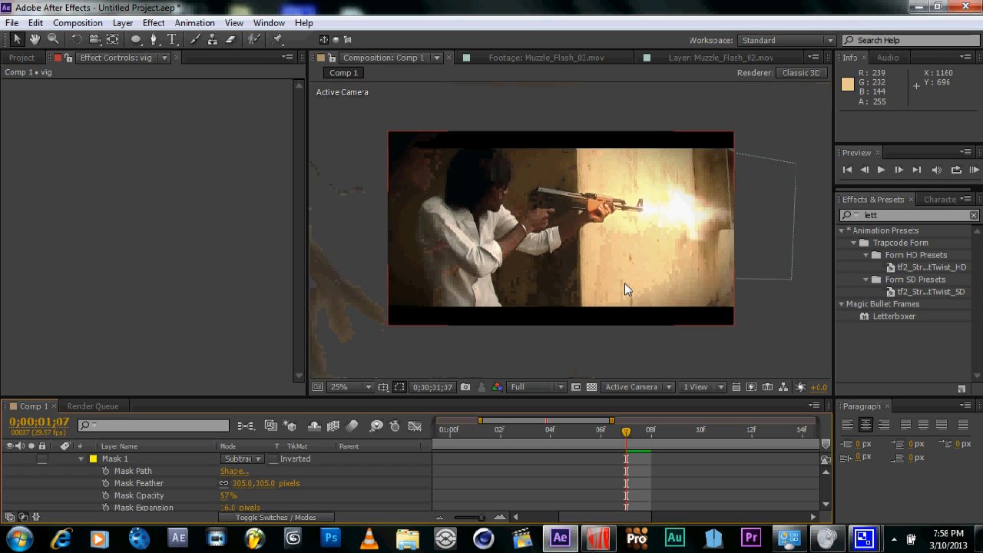
{"action": "left_click_drag", "start_coordinate": [308, 396], "coordinate": [163, 412]}
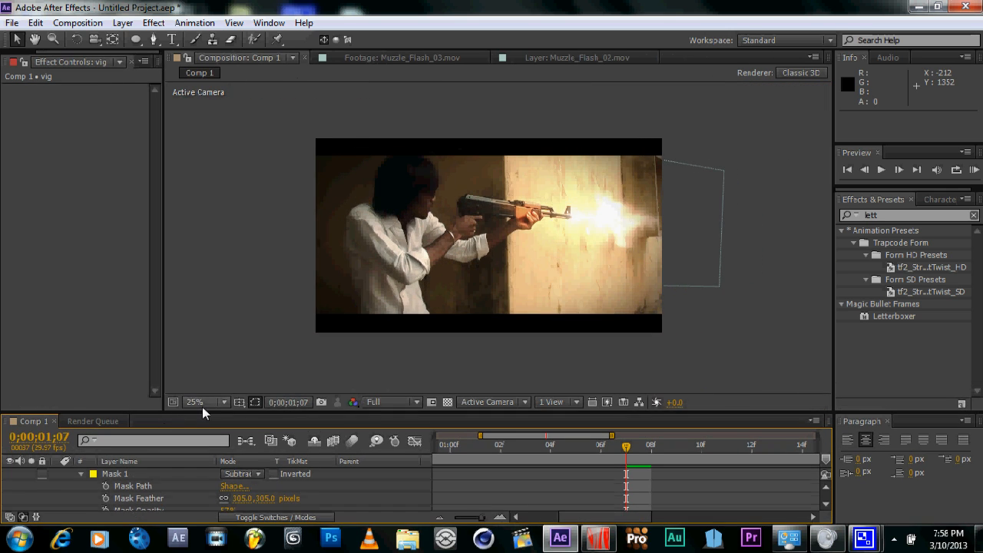
{"action": "left_click", "coordinate": [202, 402]}
{"action": "left_click", "coordinate": [246, 156]}
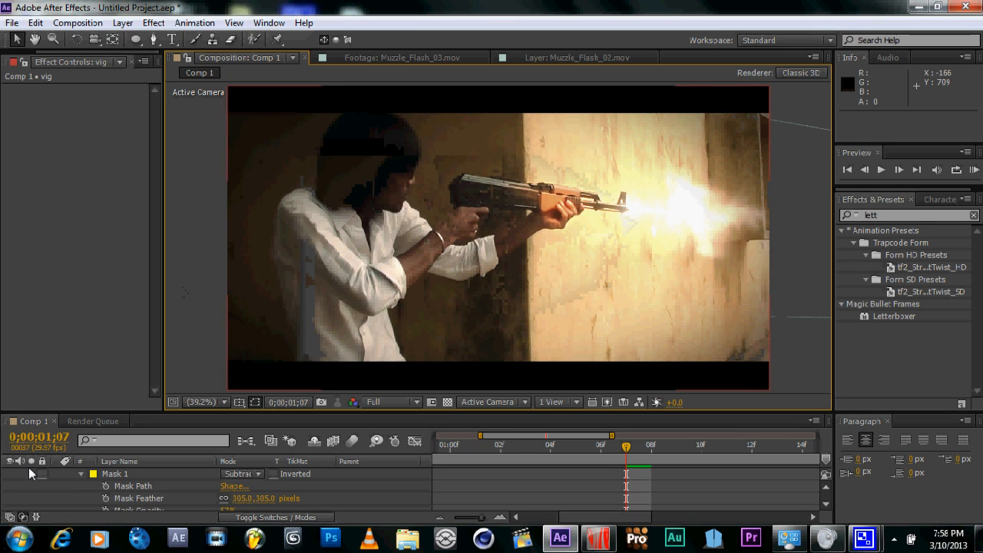
- Compare the finished look with the original by toggling the letterbox layer's visibility and soloing the 00049.MTS footage
{"action": "scroll", "coordinate": [54, 474], "scroll_direction": "up", "scroll_amount": 3}
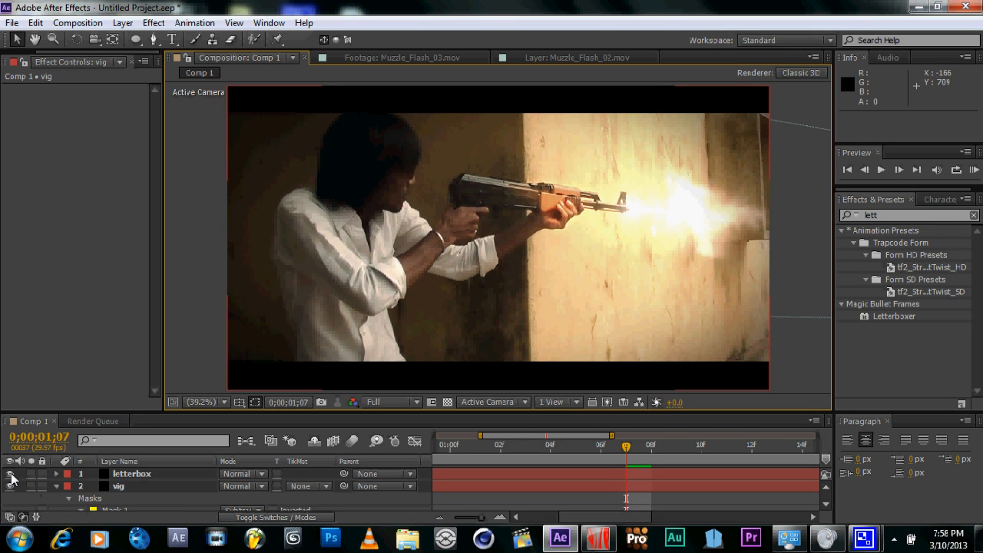
{"action": "left_click", "coordinate": [11, 474]}
{"action": "left_click", "coordinate": [11, 474]}
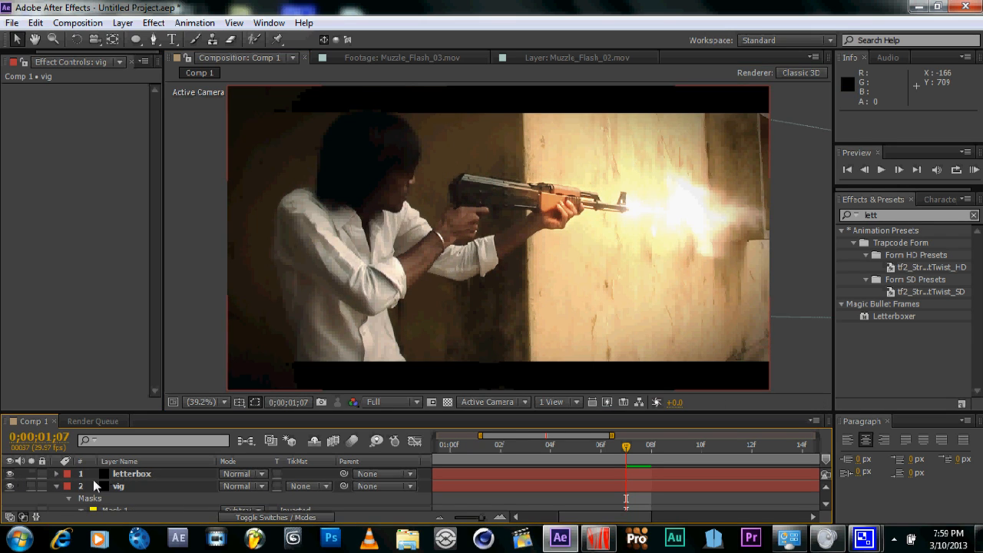
{"action": "scroll", "coordinate": [33, 489], "scroll_direction": "down", "scroll_amount": 5}
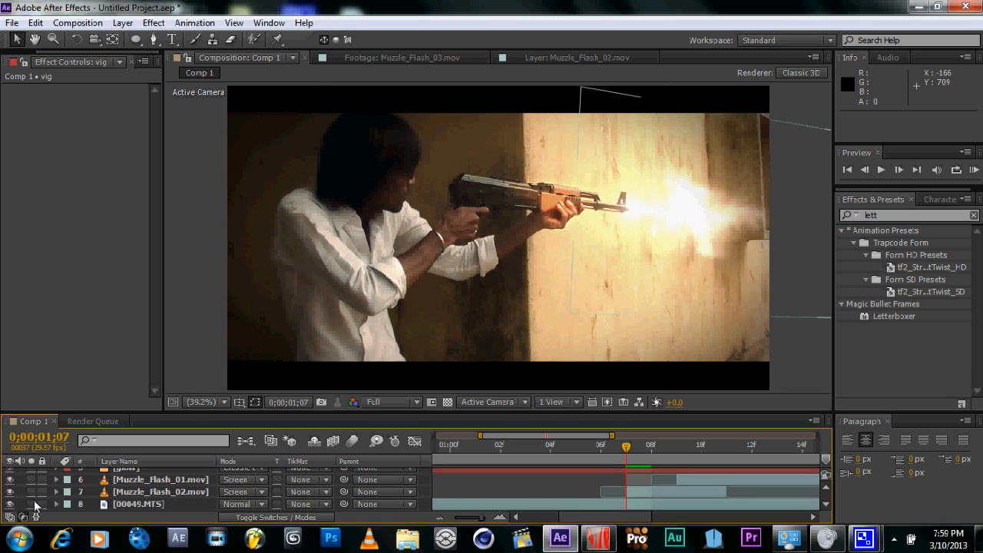
{"action": "left_click", "coordinate": [31, 503]}
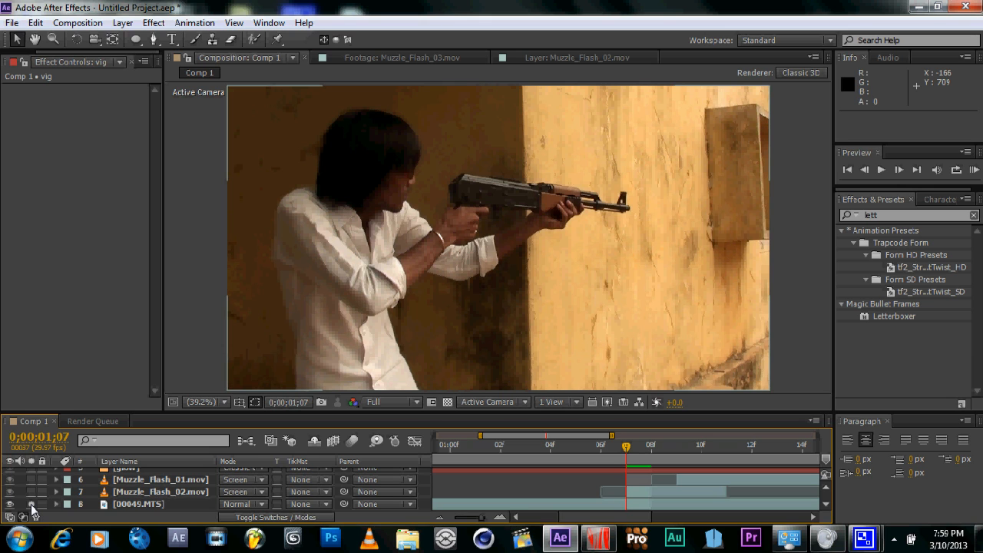
{"action": "left_click", "coordinate": [31, 503]}
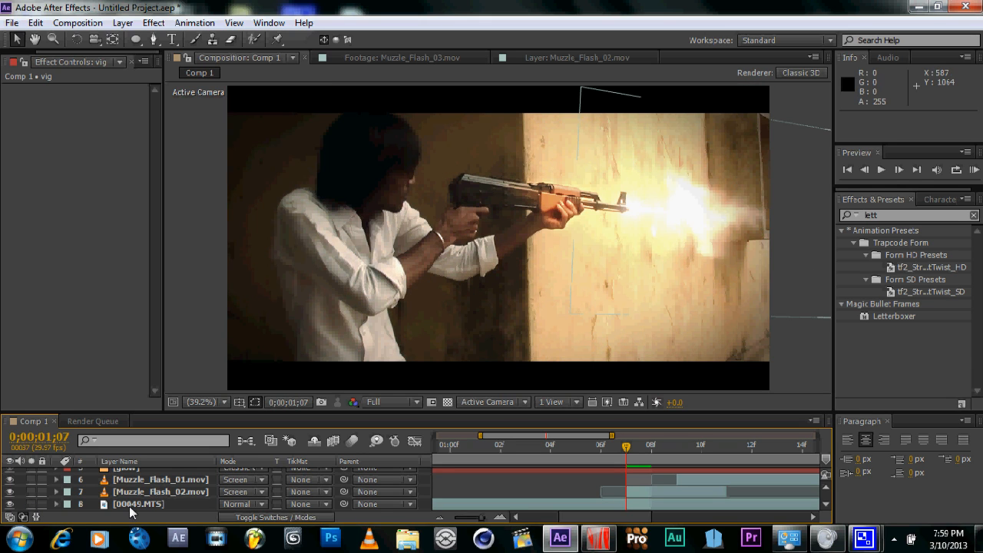
{"action": "left_click", "coordinate": [29, 501]}
{"action": "left_click", "coordinate": [29, 501]}
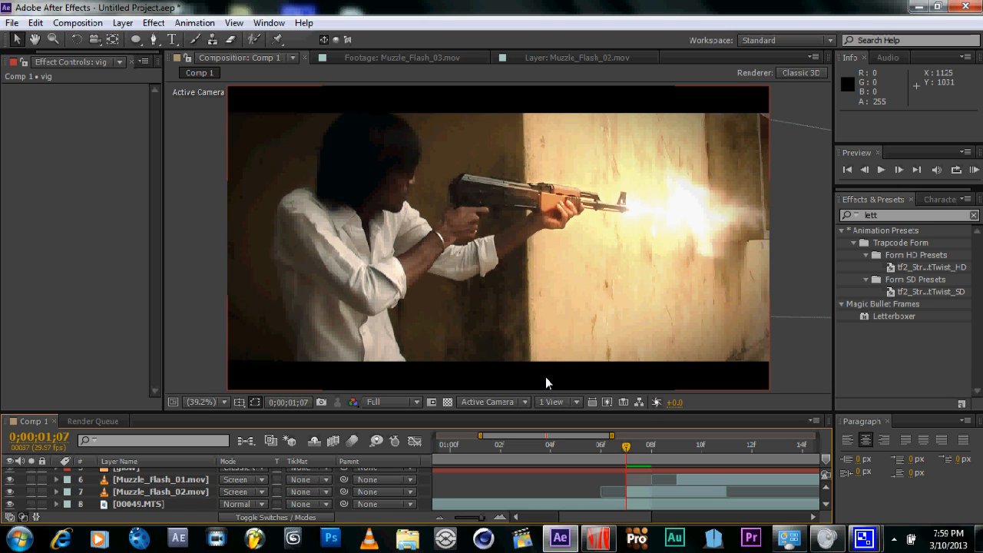
- Step back and forth through the frames around 0;00;01;07 to examine the graded muzzle flash
{"action": "key", "text": "Page_Up"}
{"action": "key", "text": "Page_Down"}
{"action": "key", "text": "Page_Down"}
{"action": "key", "text": "Page_Down"}
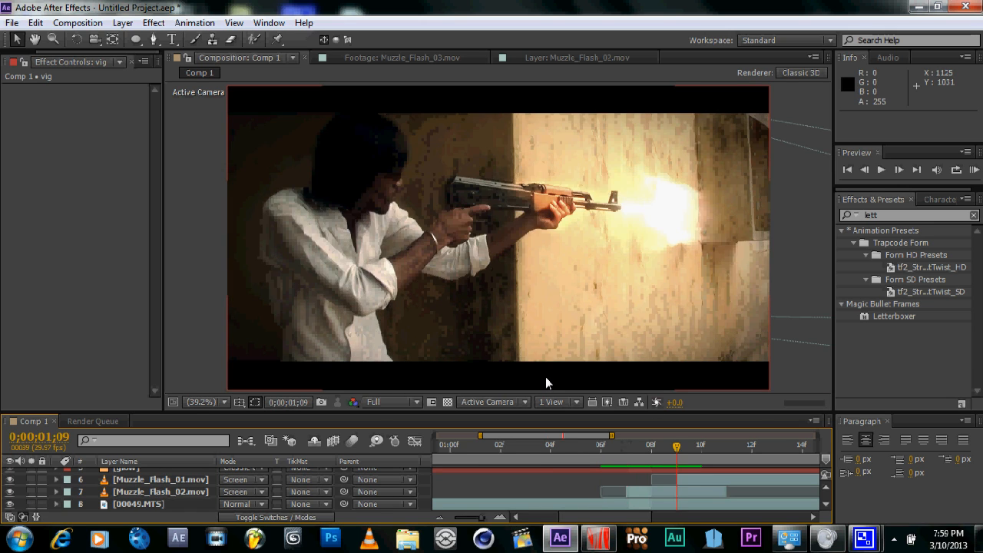
{"action": "key", "text": "Page_Up"}
{"action": "key", "text": "Page_Down"}
{"action": "key", "text": "Page_Up"}
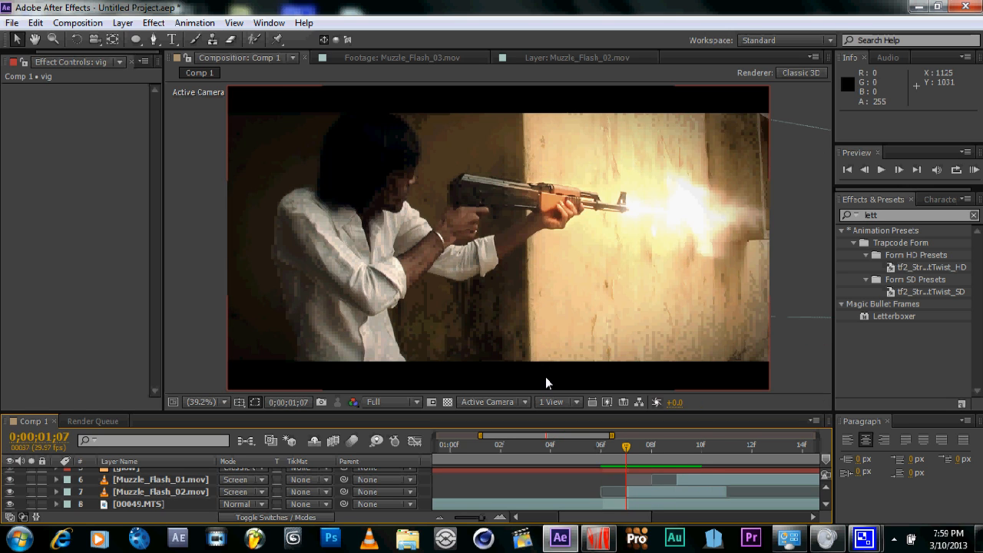
{"action": "key", "text": "Page_Down"}
{"action": "key", "text": "Page_Up"}
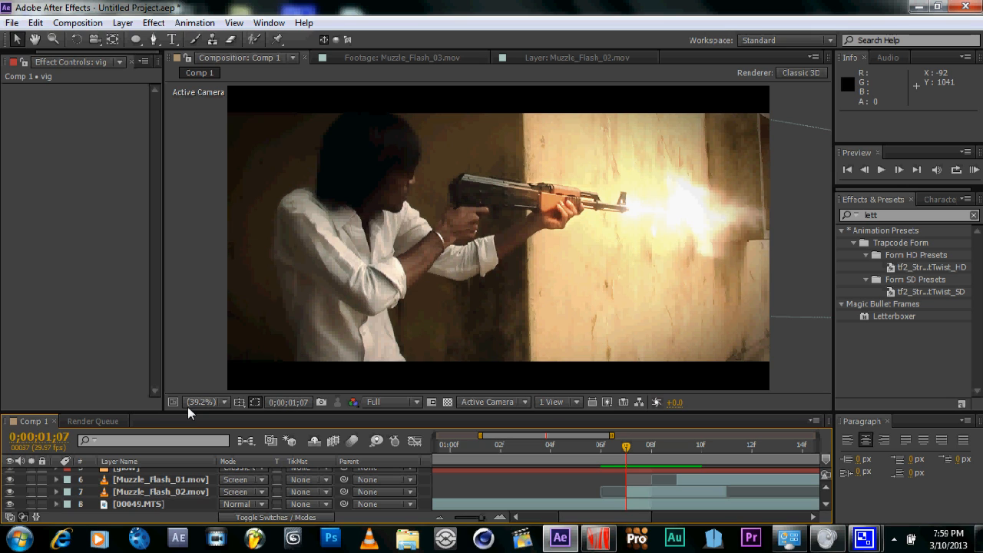
- Add Comp 1 to the render queue and enlarge the area showing the queue
{"action": "left_click_drag", "start_coordinate": [187, 412], "coordinate": [193, 358]}
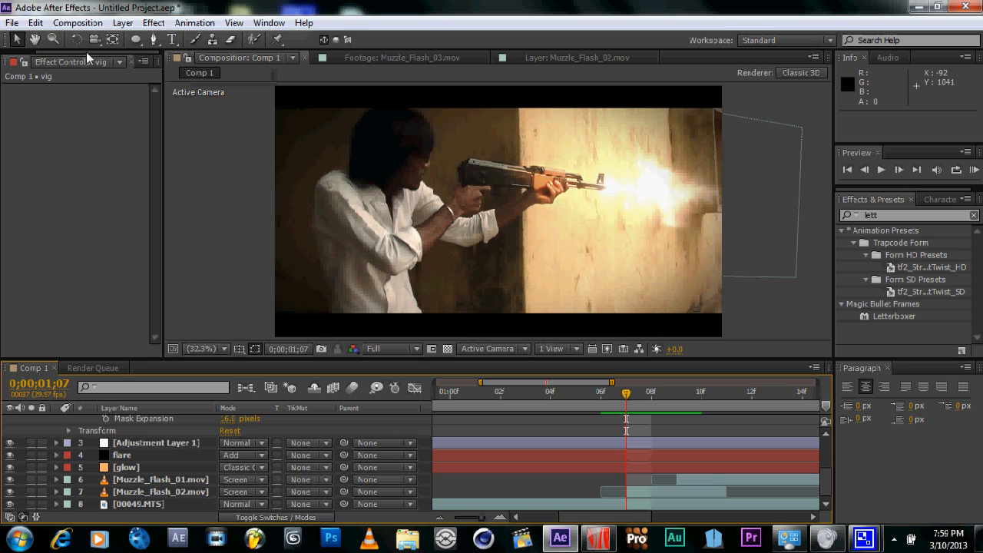
{"action": "left_click", "coordinate": [91, 23]}
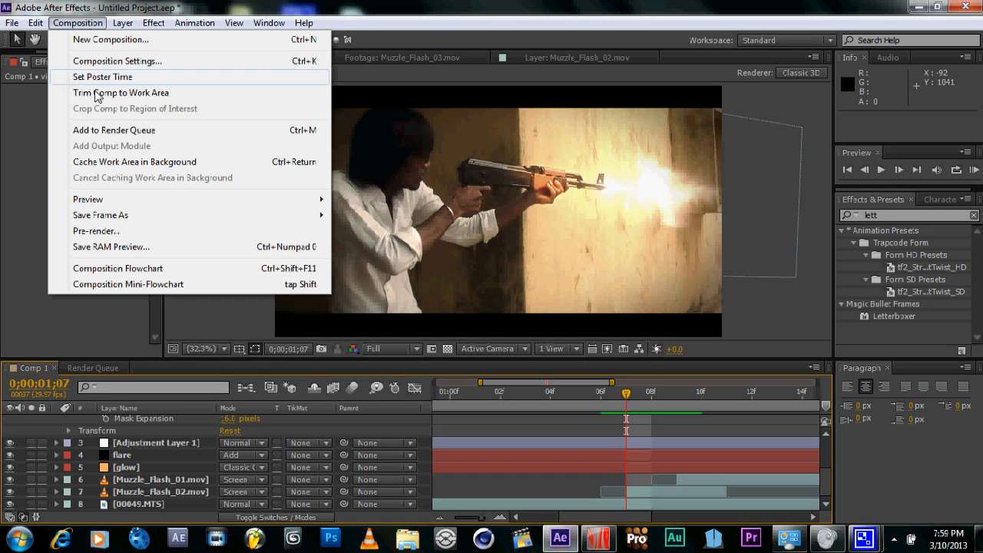
{"action": "left_click", "coordinate": [121, 130]}
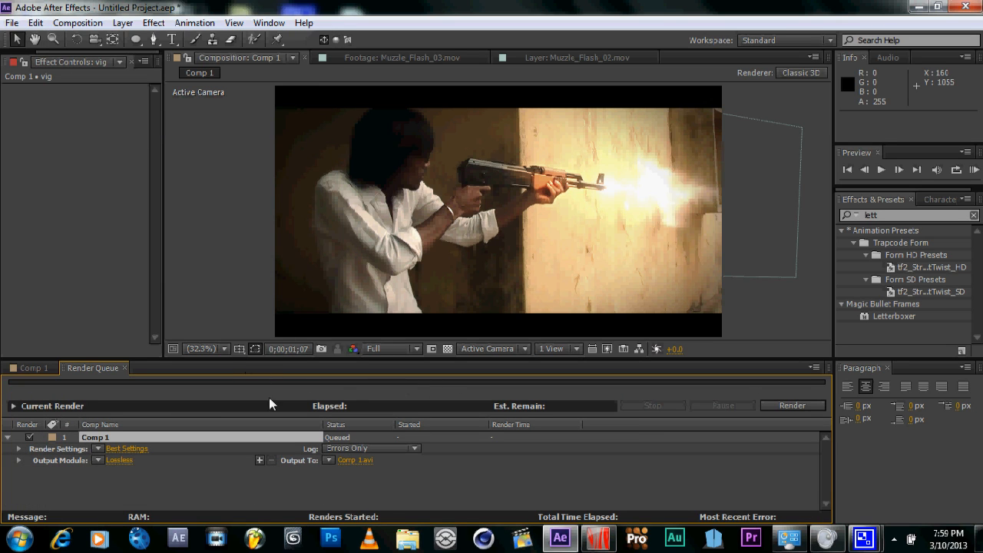
{"action": "left_click_drag", "start_coordinate": [282, 360], "coordinate": [287, 346]}
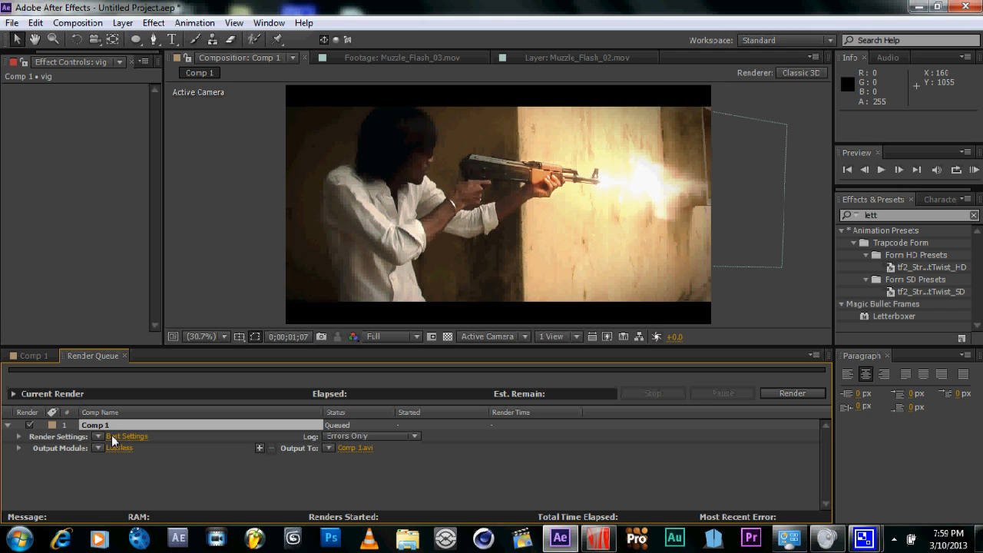
- Set the render settings to a custom time span from 0;00;00;24 to 0;00;02;08
{"action": "left_click", "coordinate": [115, 437]}
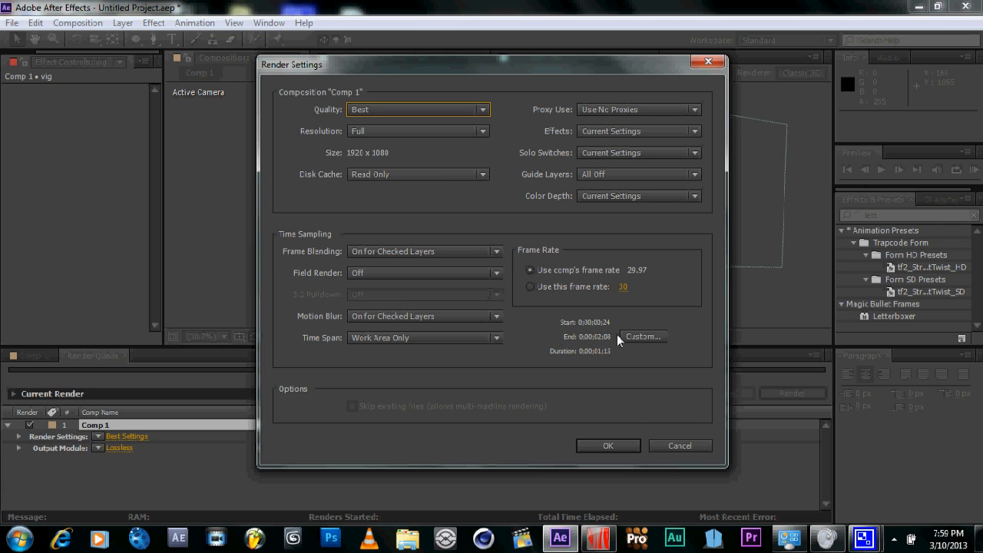
{"action": "left_click", "coordinate": [644, 337]}
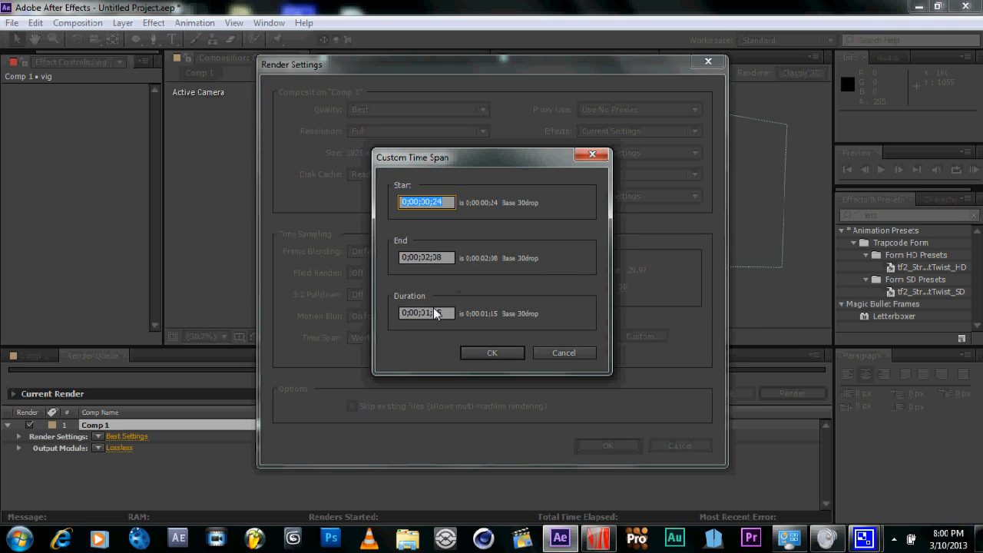
{"action": "left_click", "coordinate": [495, 354]}
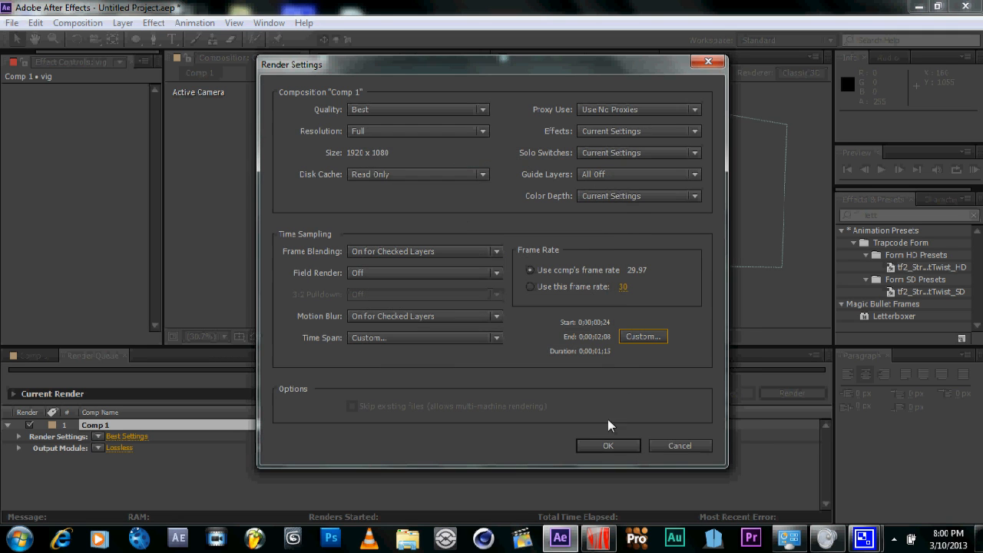
{"action": "left_click", "coordinate": [608, 445]}
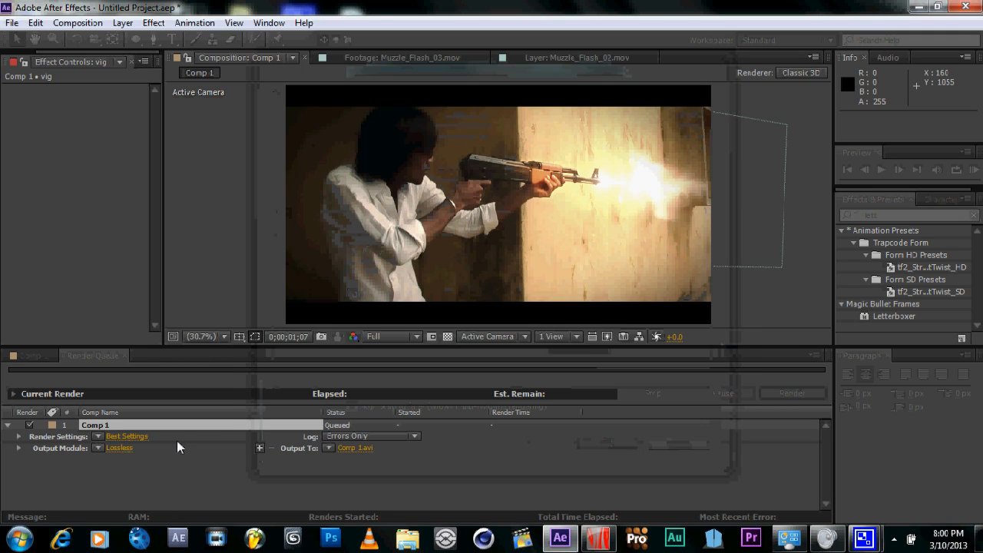
- Set the output module's format to H.264, trying its audio output option on and off, and accept the settings
{"action": "left_click", "coordinate": [118, 447]}
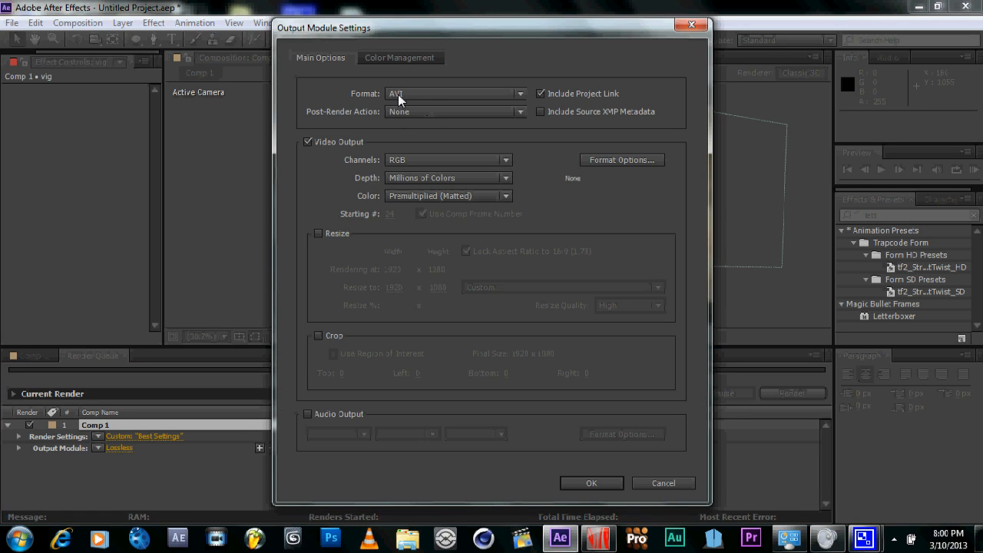
{"action": "left_click", "coordinate": [435, 95]}
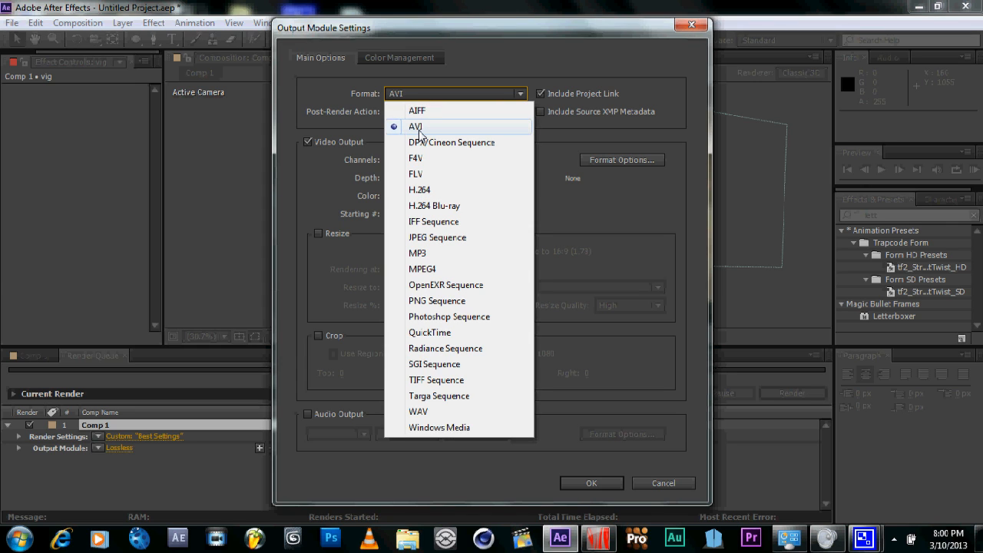
{"action": "left_click", "coordinate": [422, 190]}
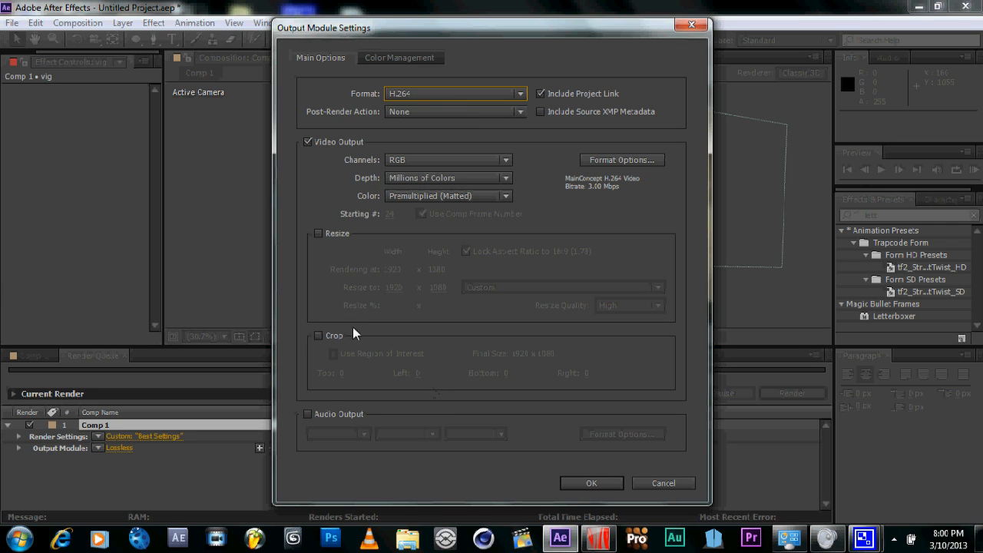
{"action": "left_click", "coordinate": [304, 413]}
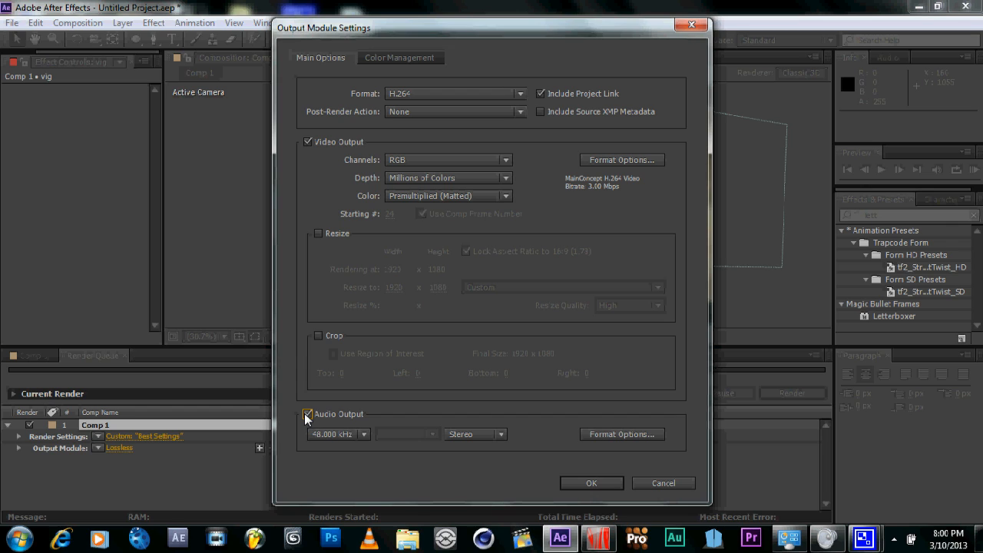
{"action": "left_click", "coordinate": [306, 414]}
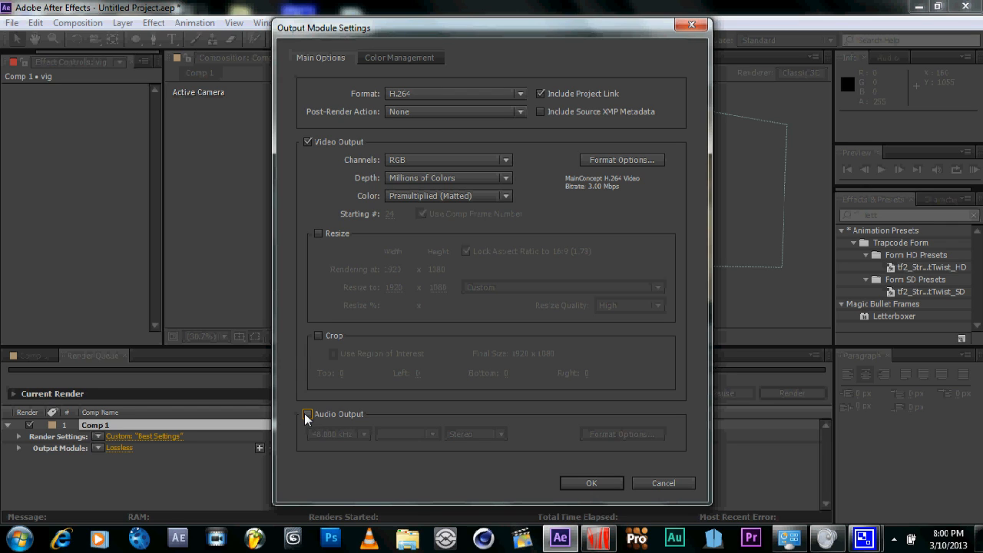
{"action": "left_click", "coordinate": [306, 414]}
{"action": "left_click", "coordinate": [307, 415]}
{"action": "left_click", "coordinate": [588, 482]}
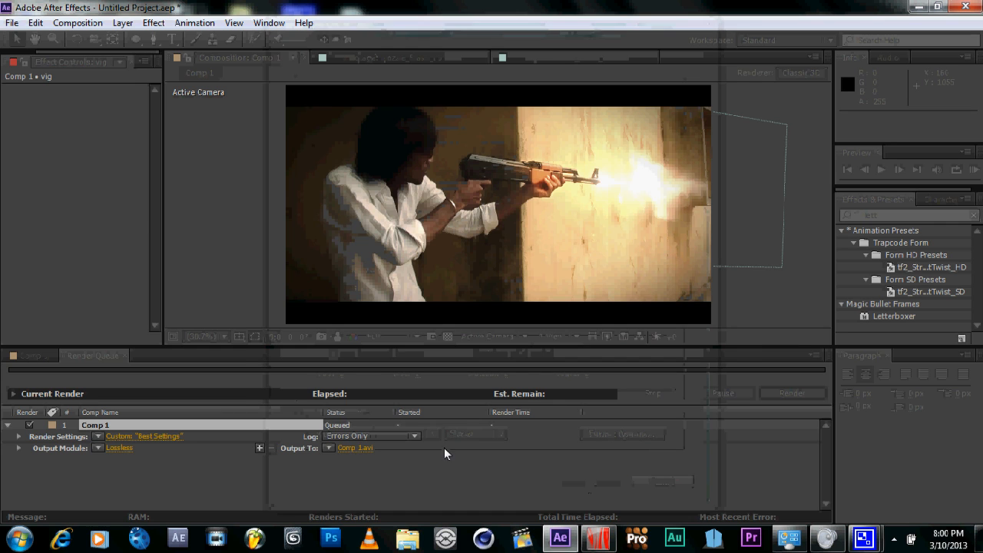
- Set the output file to an H.264 movie named muzzle flash on the Desktop instead of replacing Comp 1.mp4
{"action": "left_click", "coordinate": [346, 449]}
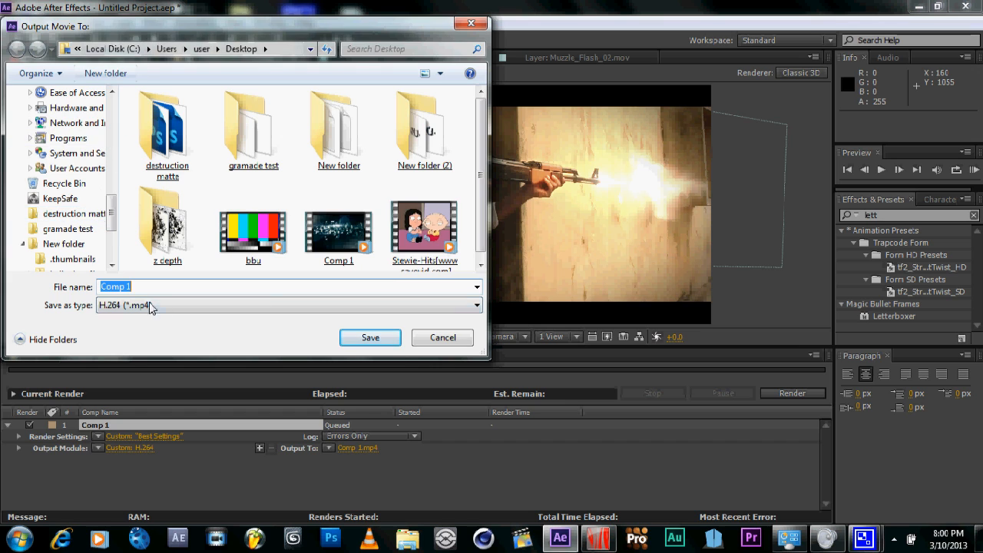
{"action": "left_click", "coordinate": [364, 342]}
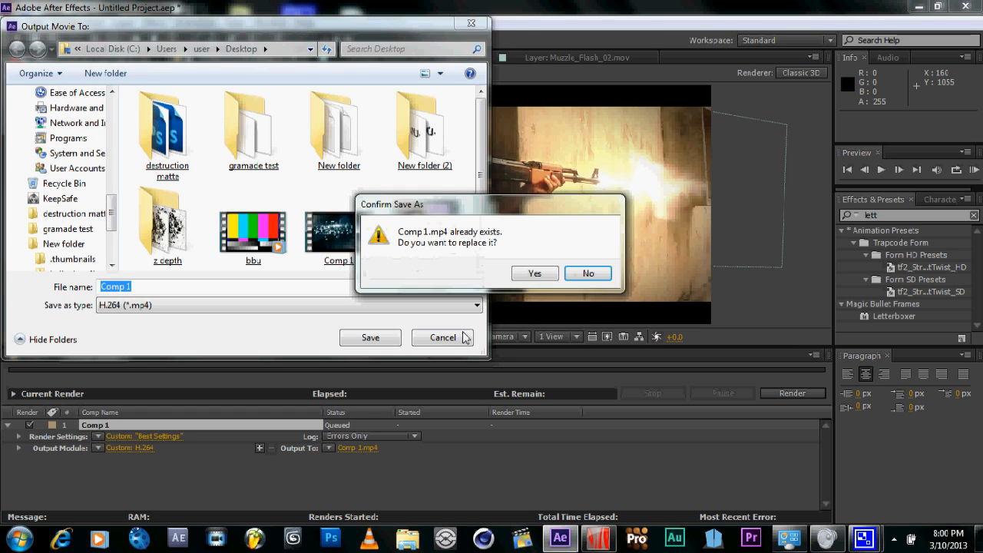
{"action": "left_click", "coordinate": [588, 274]}
{"action": "left_click", "coordinate": [228, 289]}
{"action": "key", "text": "BackSpace"}
{"action": "key", "text": "BackSpace"}
{"action": "key", "text": "BackSpace"}
{"action": "key", "text": "BackSpace"}
{"action": "key", "text": "BackSpace"}
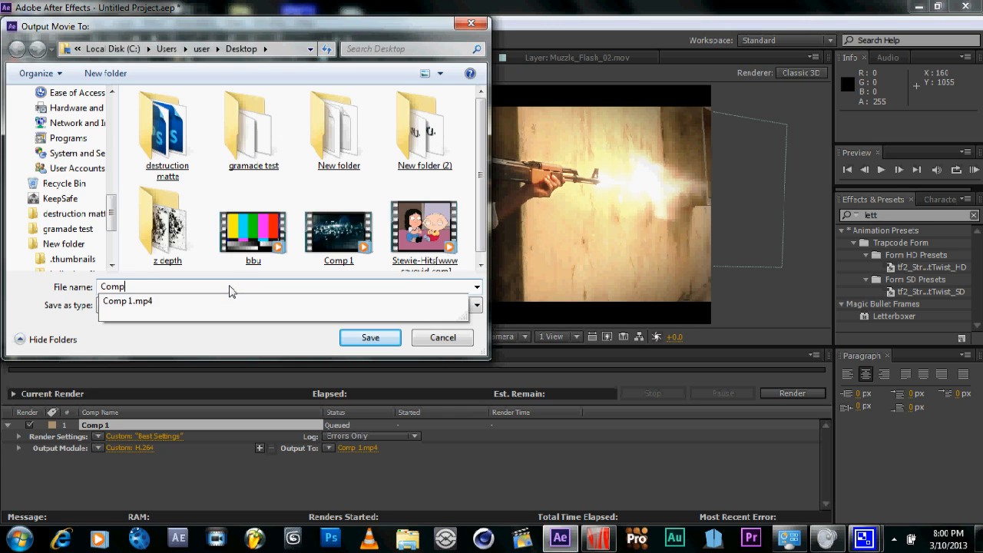
{"action": "key", "text": "BackSpace"}
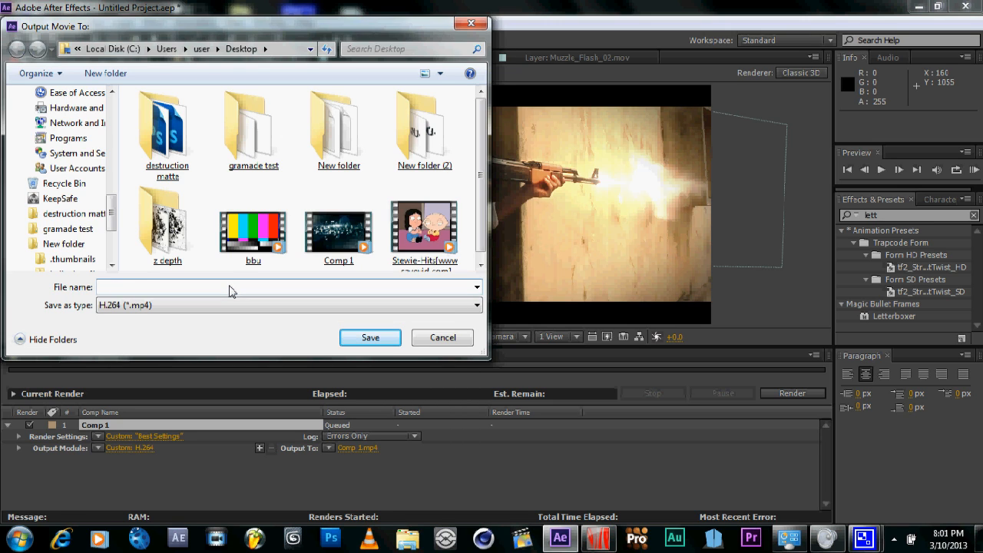
{"action": "type", "text": "muzzle flash"}
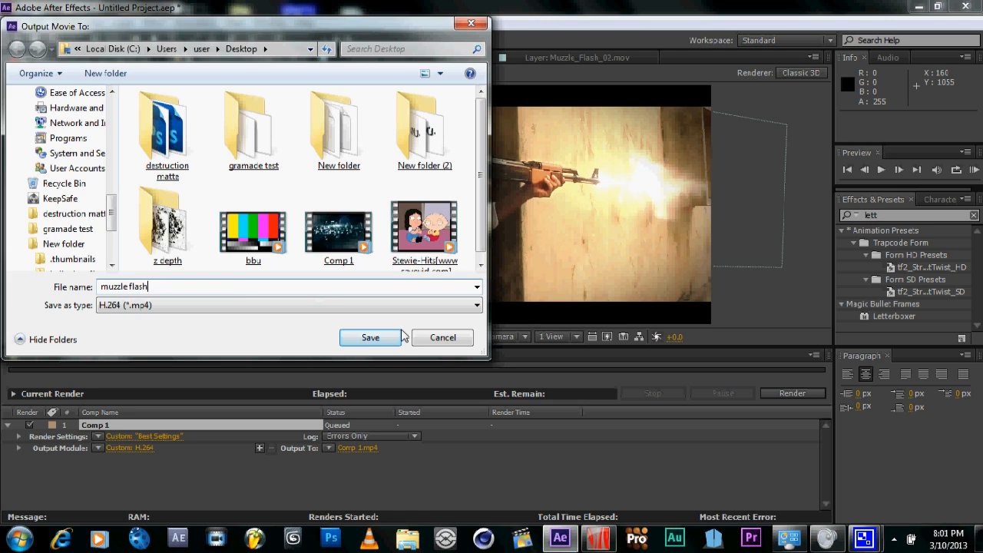
{"action": "left_click", "coordinate": [371, 340]}
- Start rendering the queued Comp 1, stop the render partway and minimize the application
{"action": "left_click", "coordinate": [789, 391]}
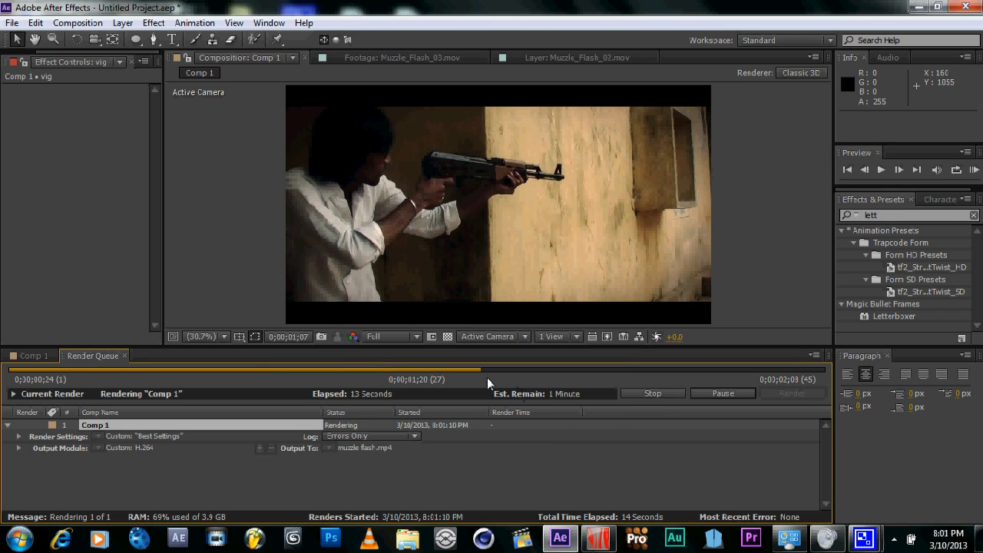
{"action": "left_click", "coordinate": [653, 395]}
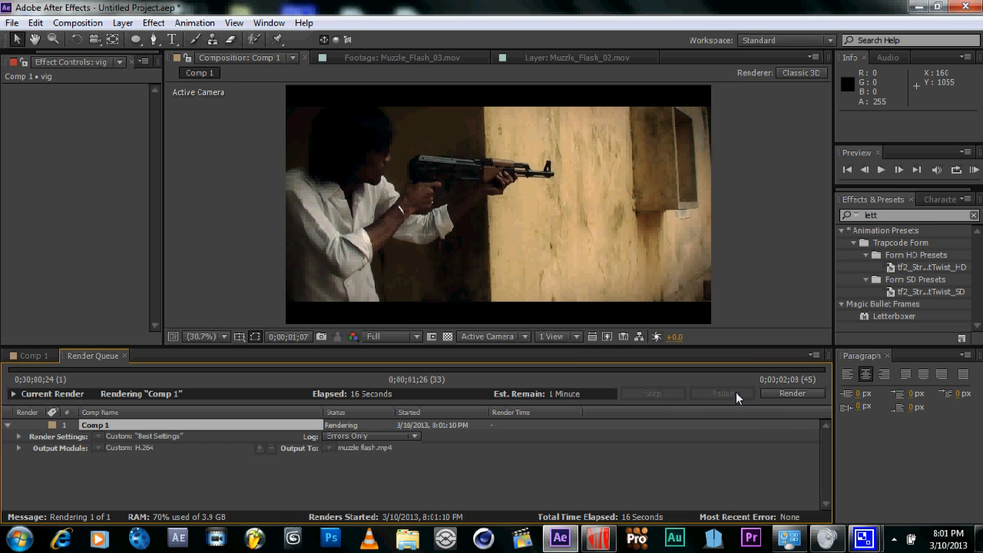
{"action": "left_click", "coordinate": [917, 6]}
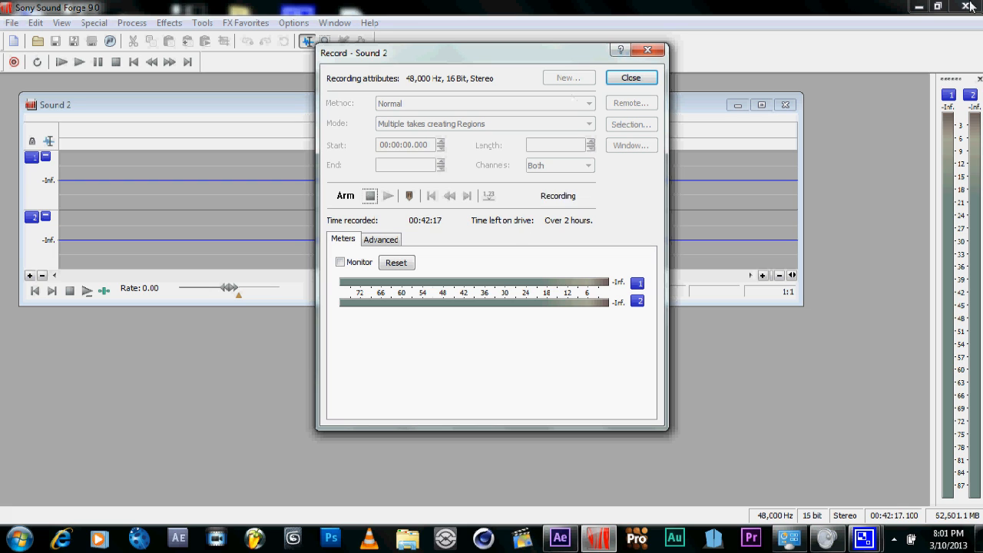
- Show the desktop, play the rendered muzzle flash movie in Windows Media Player, dismiss the error dialog and replay the movie
{"action": "left_click", "coordinate": [978, 537]}
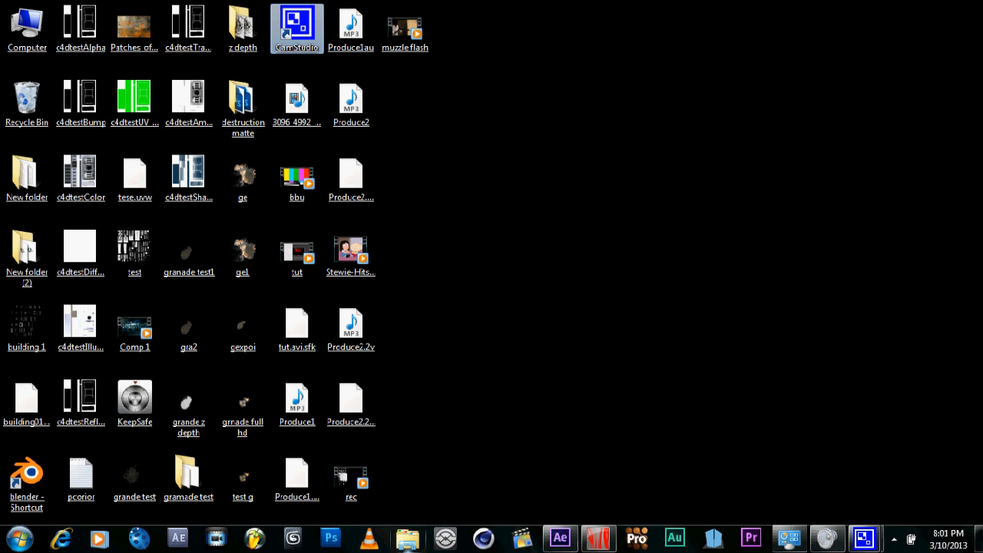
{"action": "left_click", "coordinate": [390, 46]}
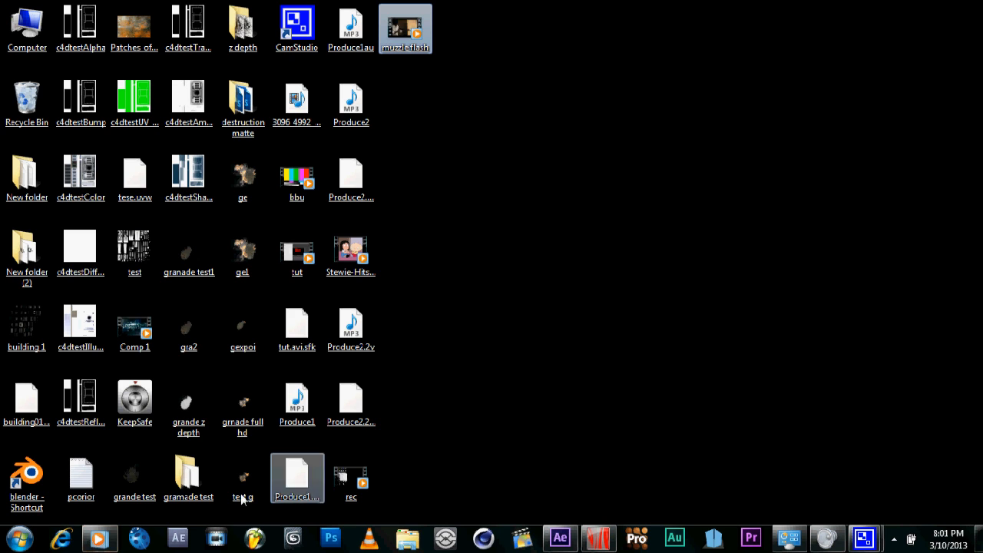
{"action": "left_click", "coordinate": [81, 541]}
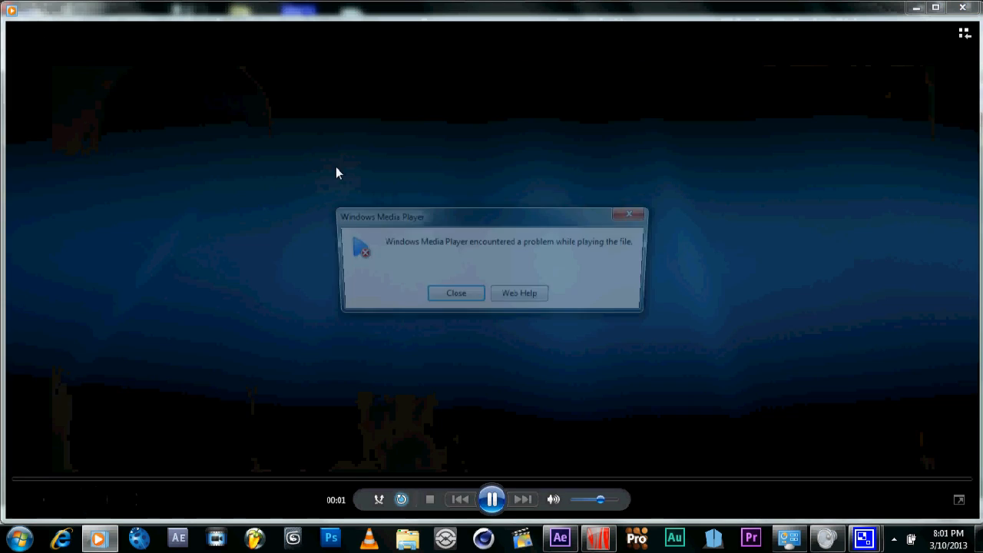
{"action": "left_click", "coordinate": [460, 298]}
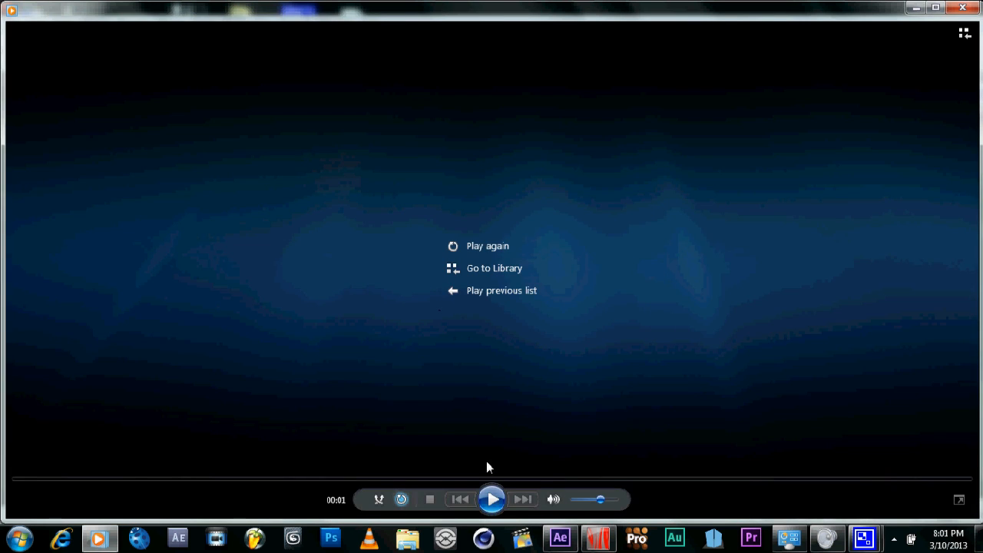
{"action": "left_click", "coordinate": [485, 248]}
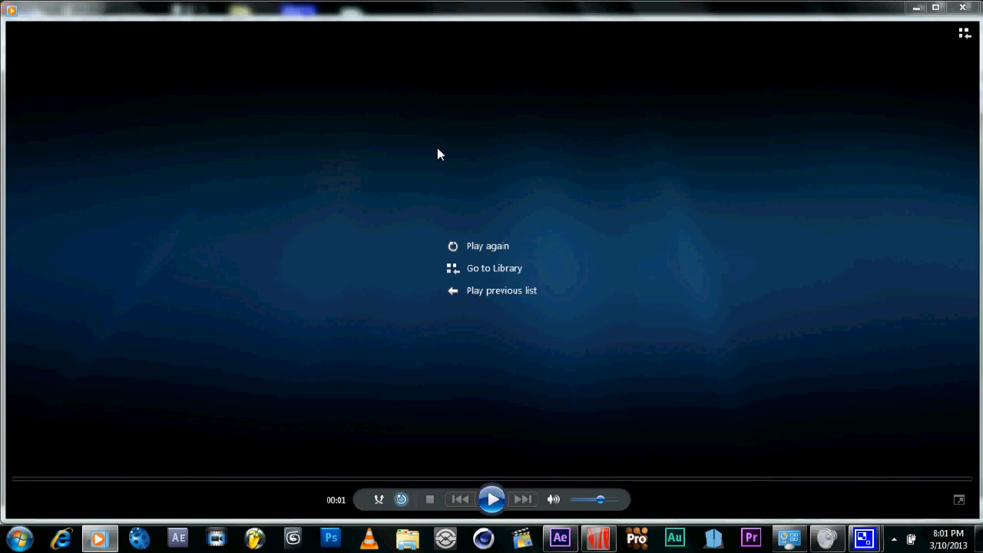
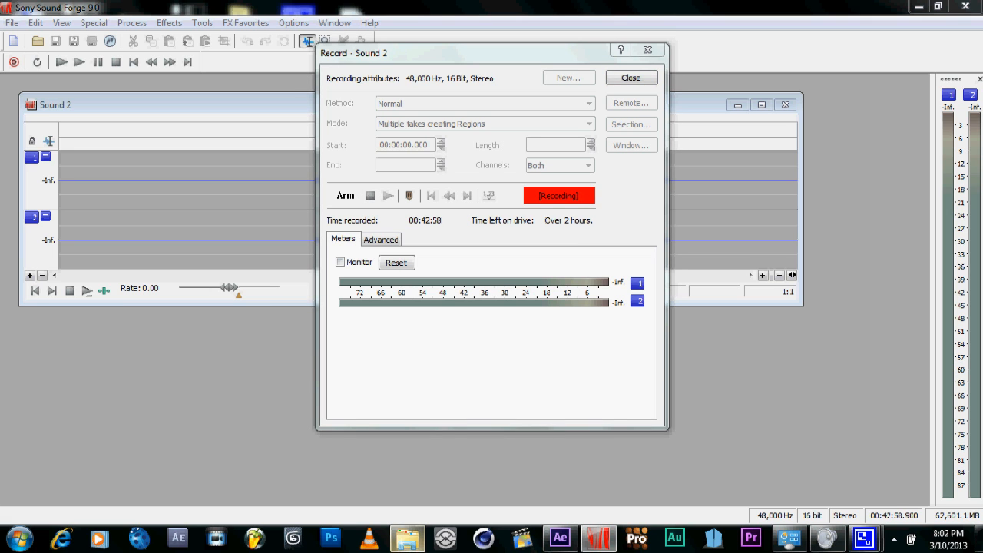
- Switch to Windows Explorer, maximize it and open the heros n pa ff folder under New folder > IG renders
{"action": "left_click", "coordinate": [407, 539]}
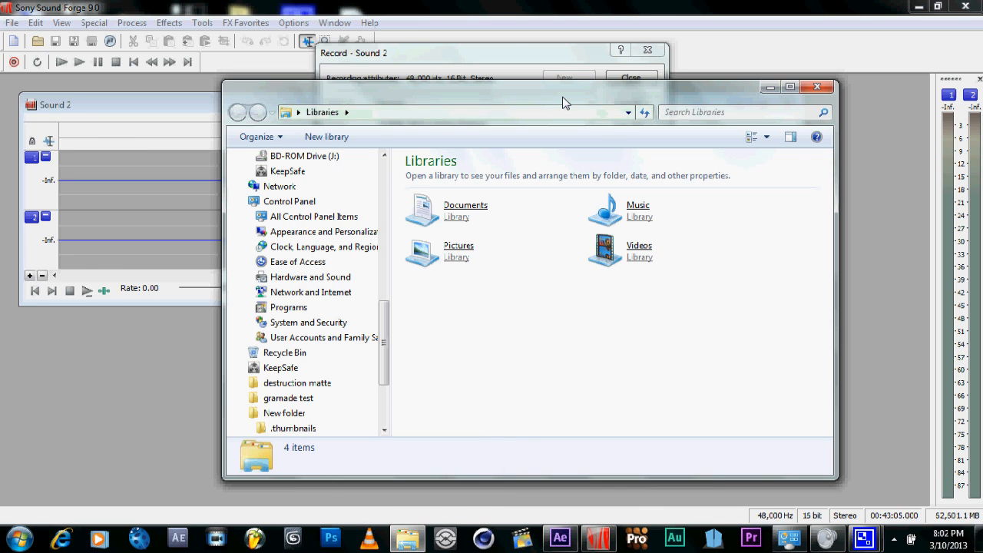
{"action": "double_click", "coordinate": [562, 102]}
{"action": "left_click_drag", "start_coordinate": [158, 345], "coordinate": [157, 379]}
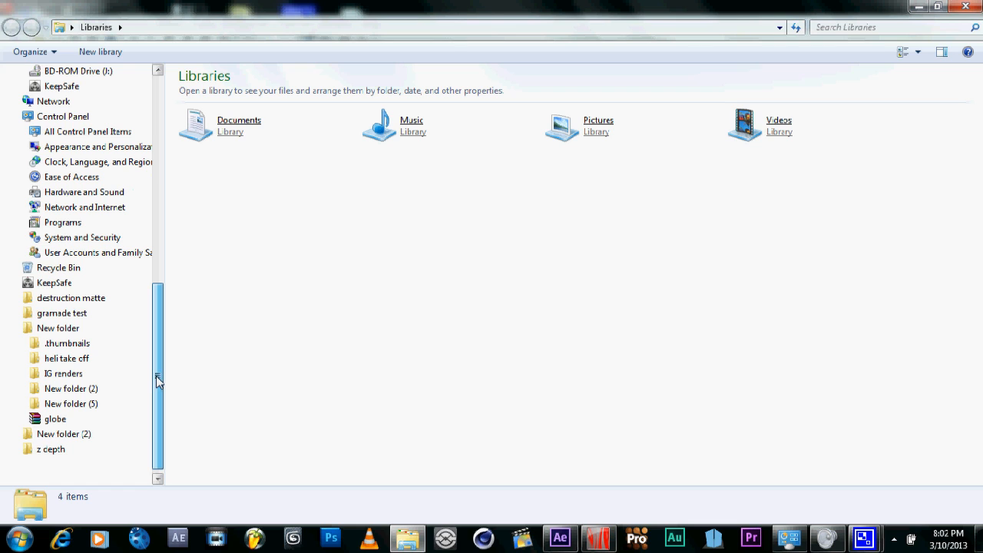
{"action": "left_click", "coordinate": [61, 331]}
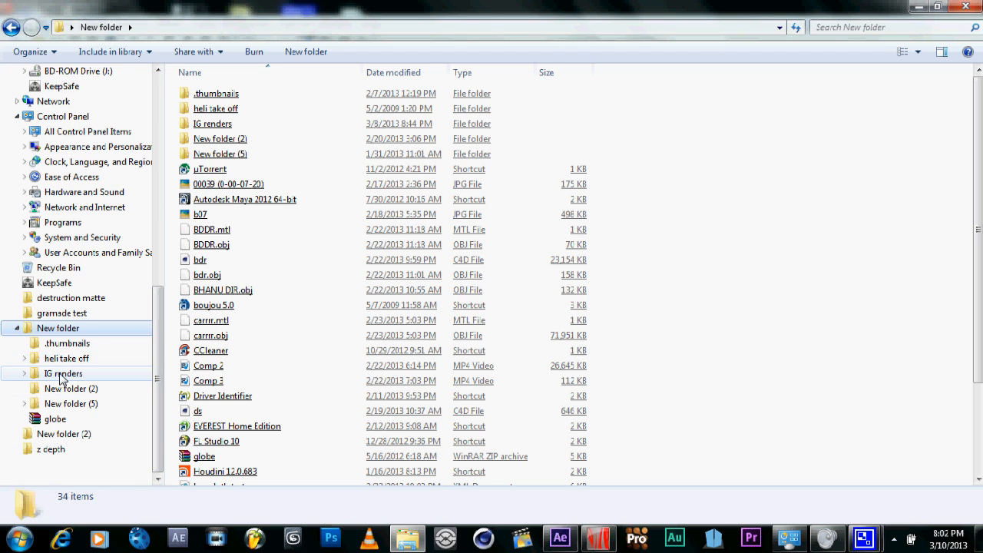
{"action": "left_click", "coordinate": [61, 375]}
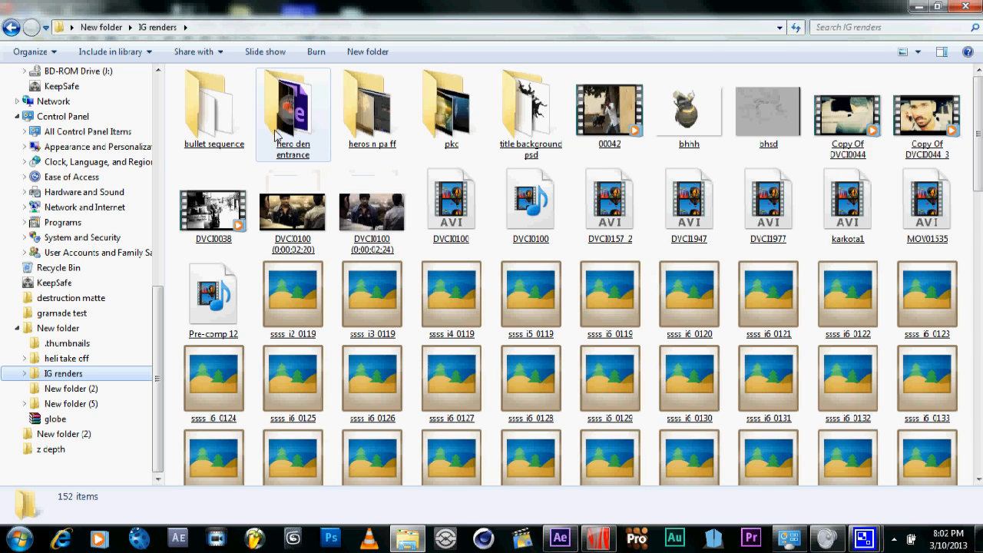
{"action": "double_click", "coordinate": [298, 108]}
{"action": "left_click", "coordinate": [11, 28]}
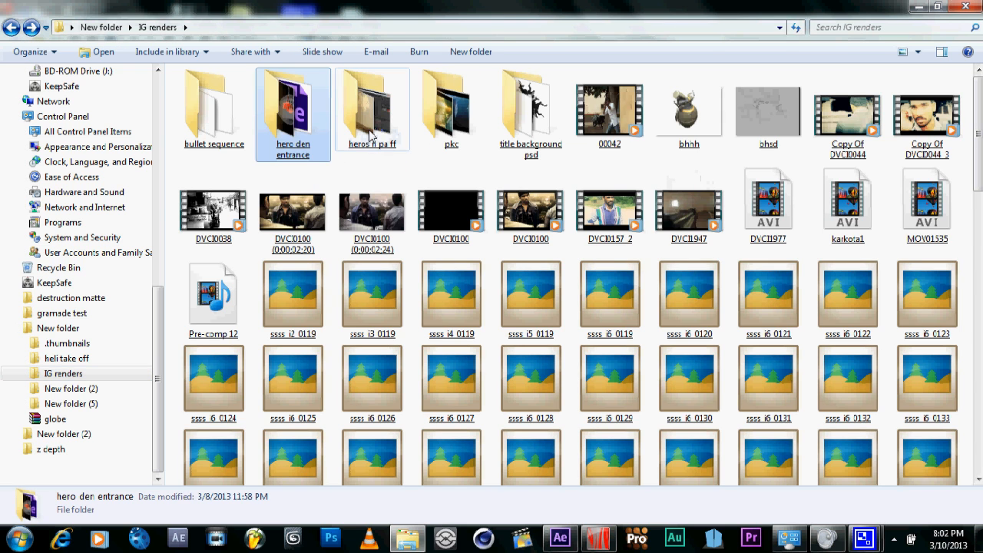
{"action": "double_click", "coordinate": [371, 134]}
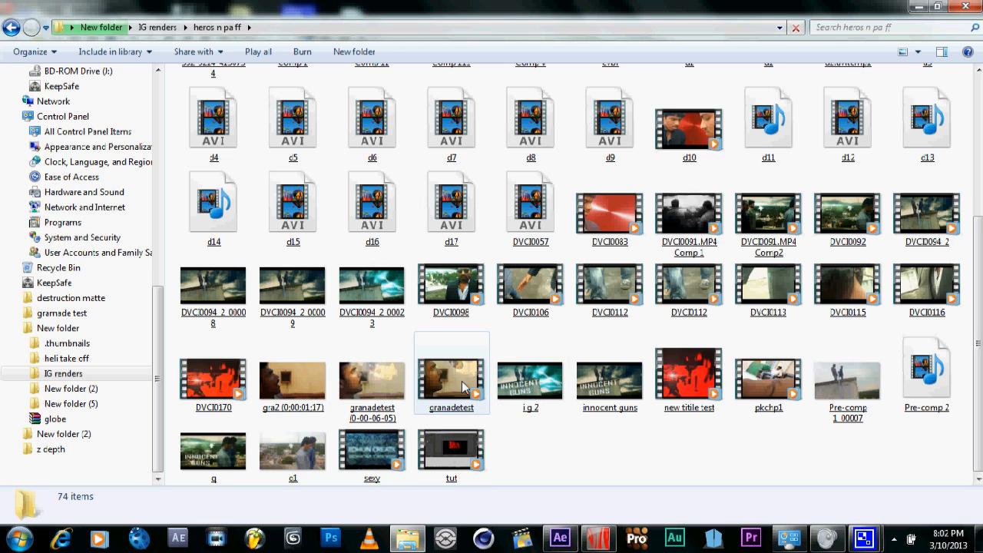
- Play the granadetest video enlarged in Windows Media Player, then close the player
{"action": "left_click", "coordinate": [453, 386]}
{"action": "double_click", "coordinate": [453, 386]}
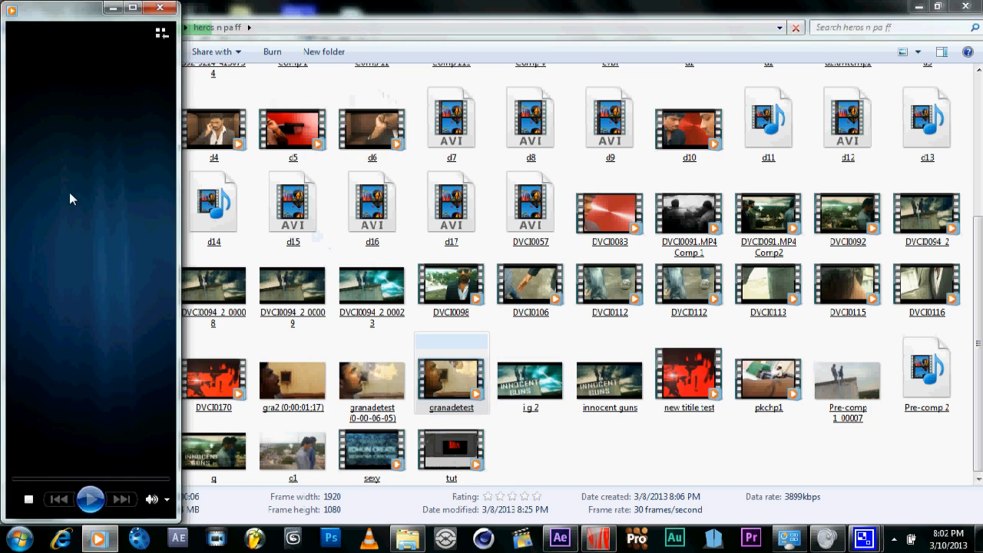
{"action": "double_click", "coordinate": [69, 192]}
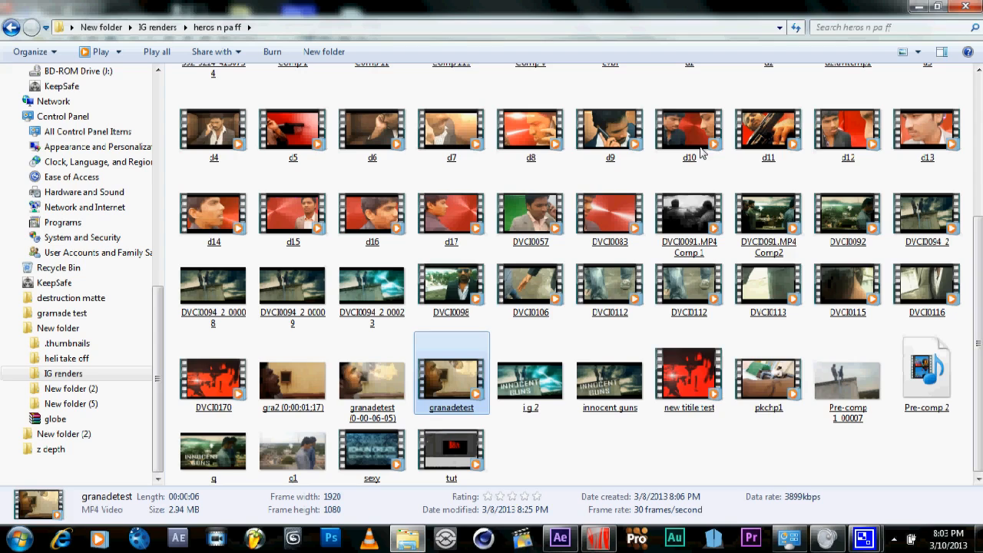
{"action": "left_click", "coordinate": [970, 13]}
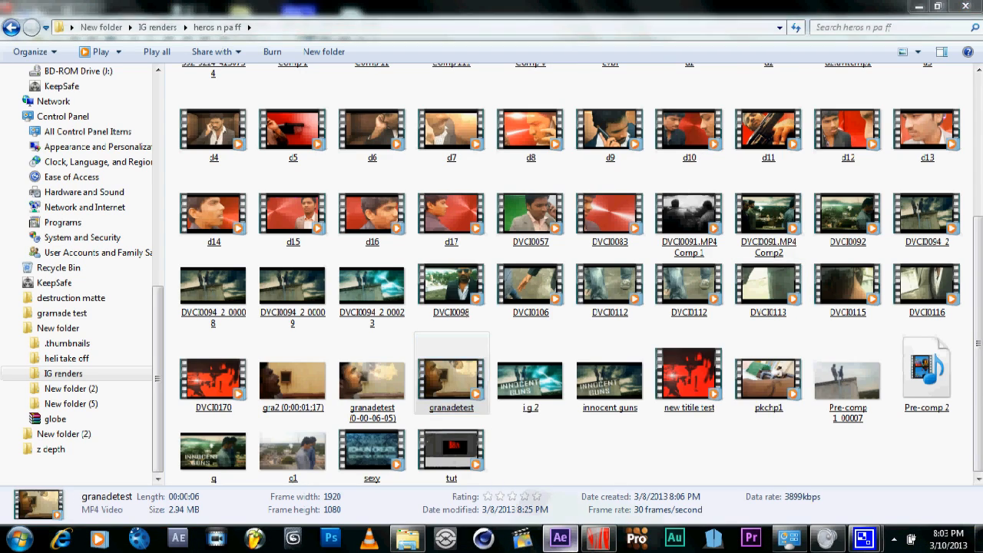
- Switch to After Effects to view the Comp 1 muzzle flash composition and its timeline, then minimize the application
{"action": "left_click", "coordinate": [559, 538]}
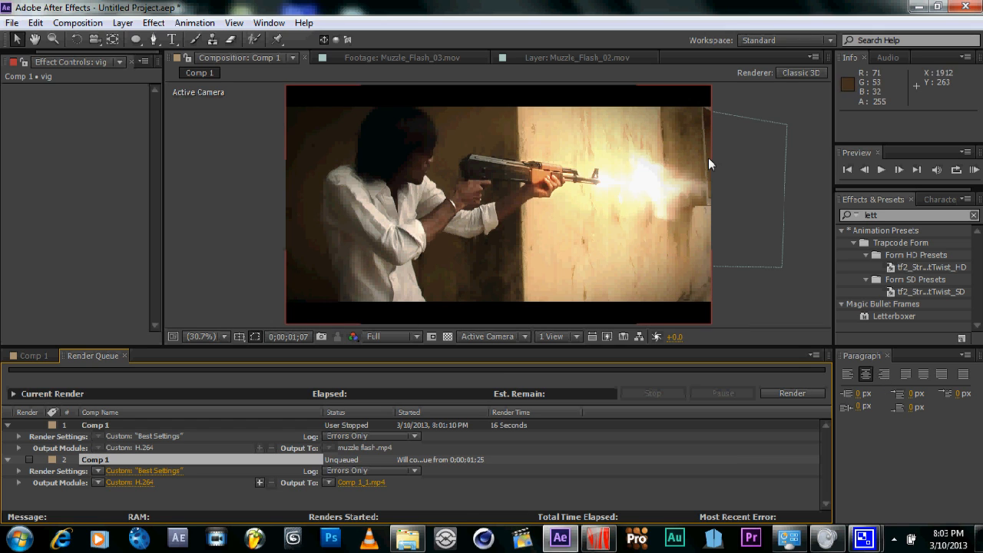
{"action": "left_click", "coordinate": [770, 294]}
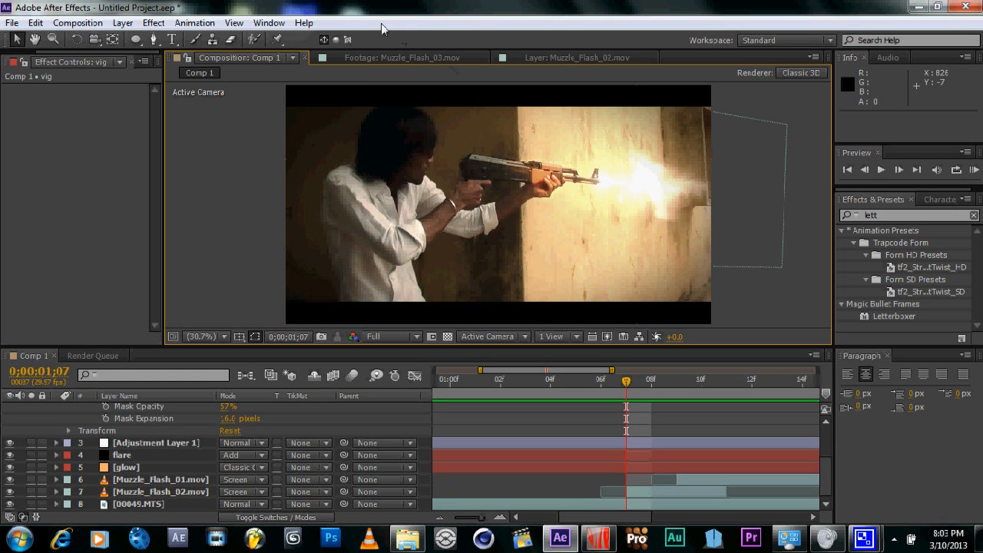
{"action": "left_click", "coordinate": [920, 8]}
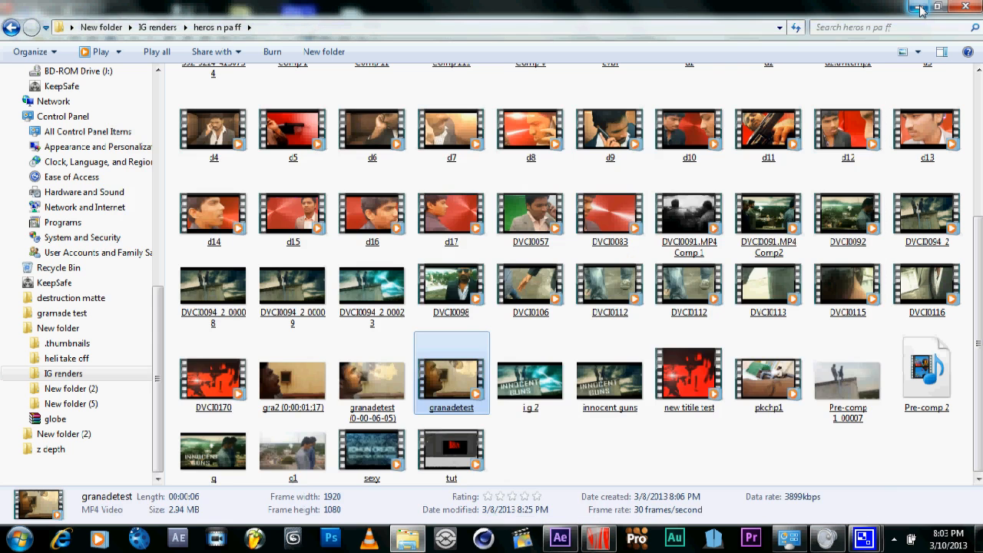
- Open Notepad maximized, dismissing the Software Licensing dialog, and write the address of the author's Facebook profile
{"action": "left_click", "coordinate": [21, 540]}
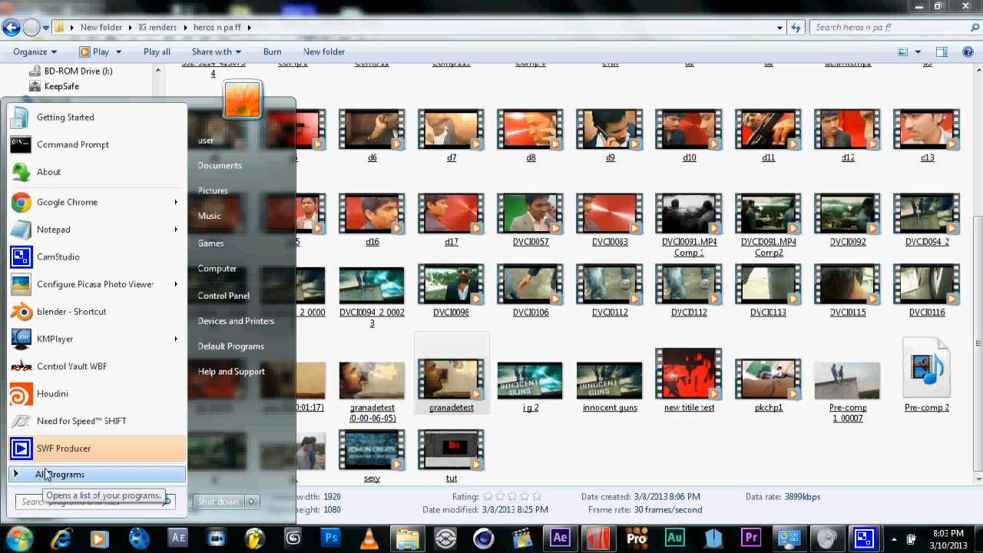
{"action": "left_click", "coordinate": [56, 229]}
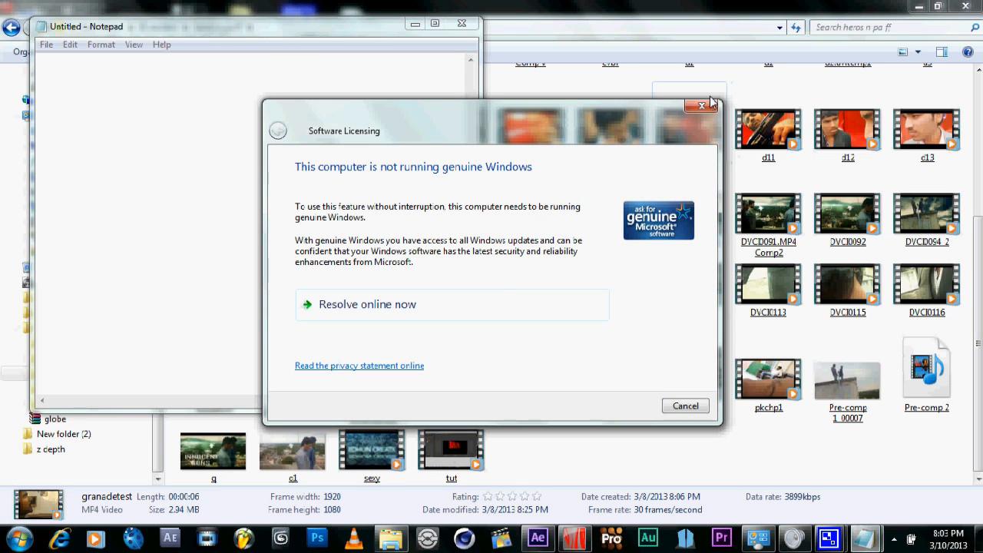
{"action": "left_click", "coordinate": [707, 109]}
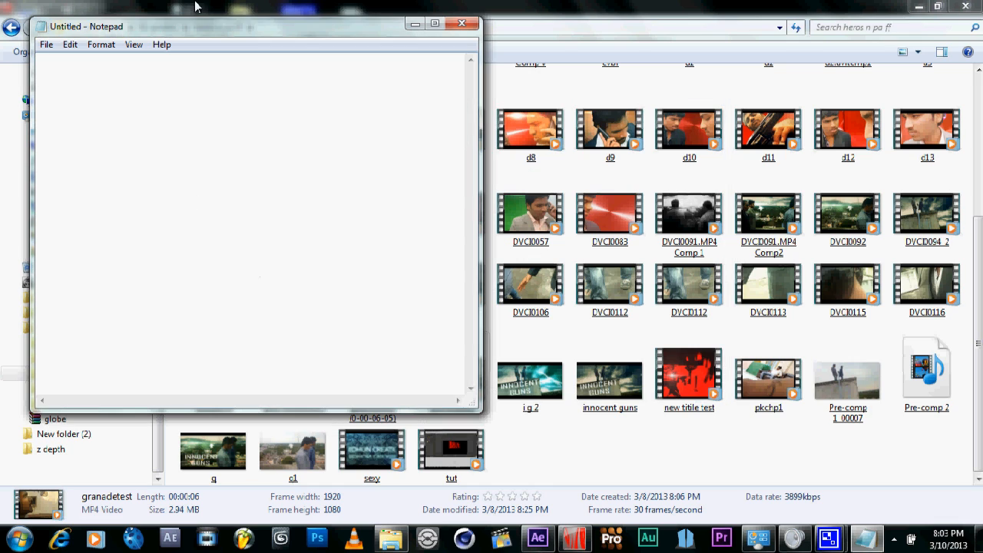
{"action": "double_click", "coordinate": [228, 27]}
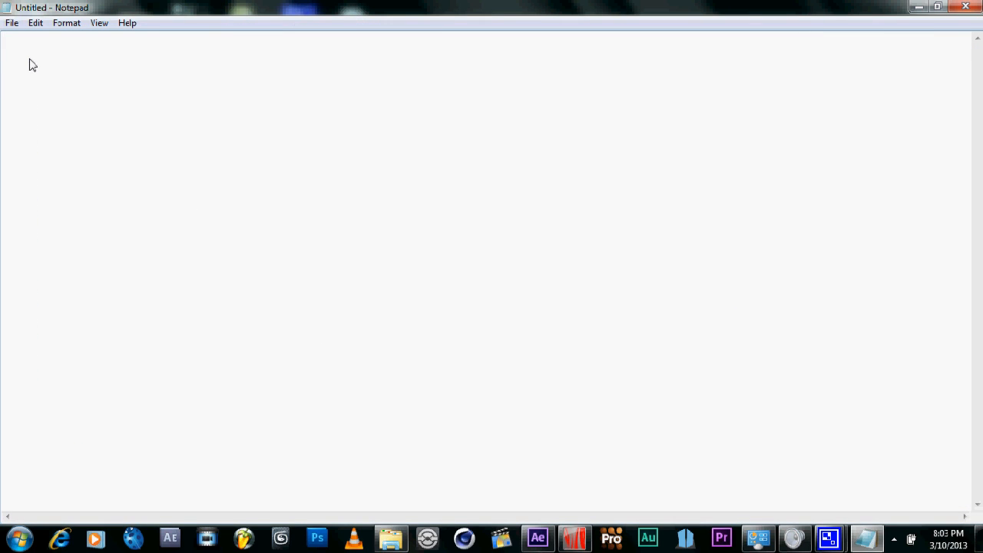
{"action": "type", "text": "www.facebook.com"}
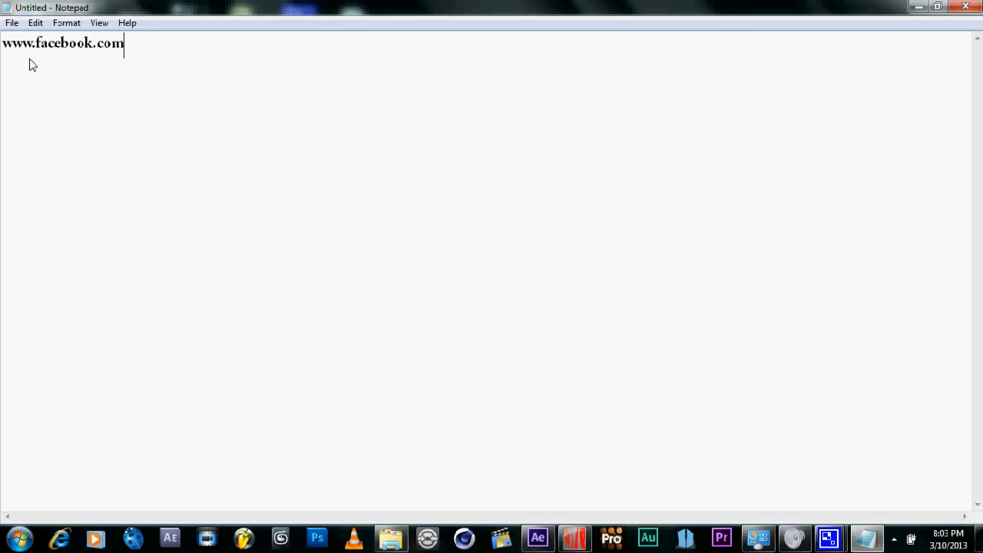
{"action": "type", "text": "/999bhab"}
{"action": "key", "text": "BackSpace"}
{"action": "type", "text": "nu999"}
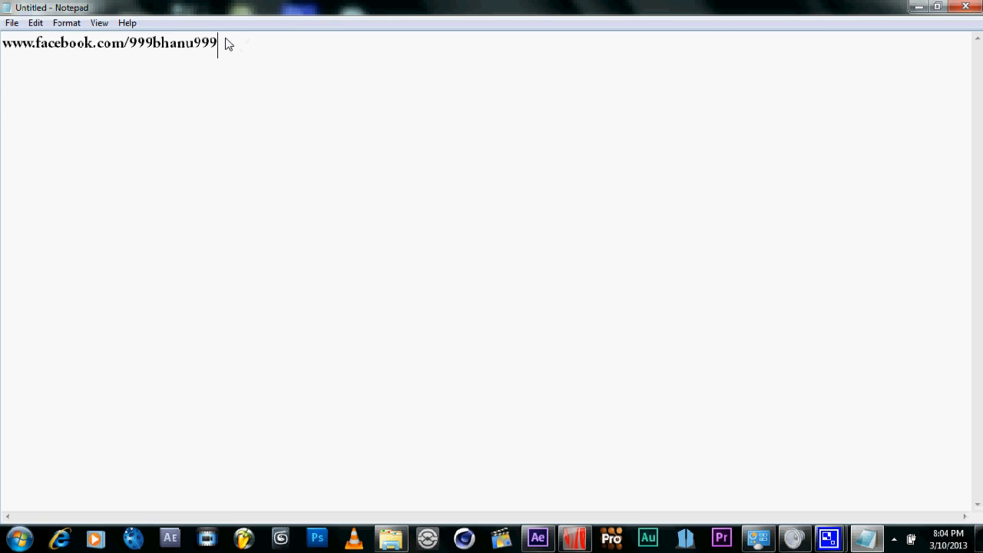
- Highlight the whole profile address line for viewers and minimize Notepad
{"action": "left_click_drag", "start_coordinate": [223, 46], "coordinate": [2, 69]}
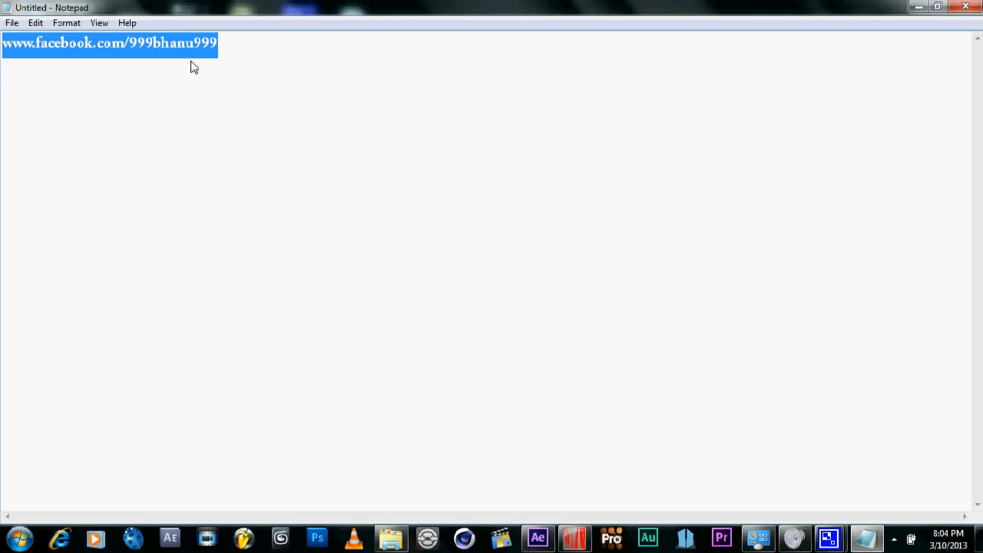
{"action": "left_click", "coordinate": [234, 66]}
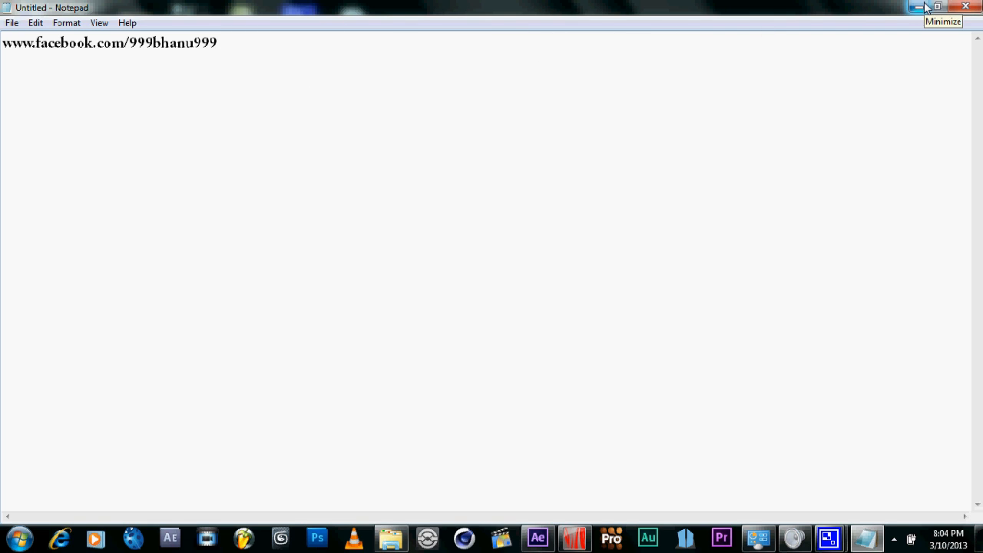
{"action": "left_click_drag", "start_coordinate": [187, 60], "coordinate": [2, 68]}
{"action": "left_click", "coordinate": [228, 49]}
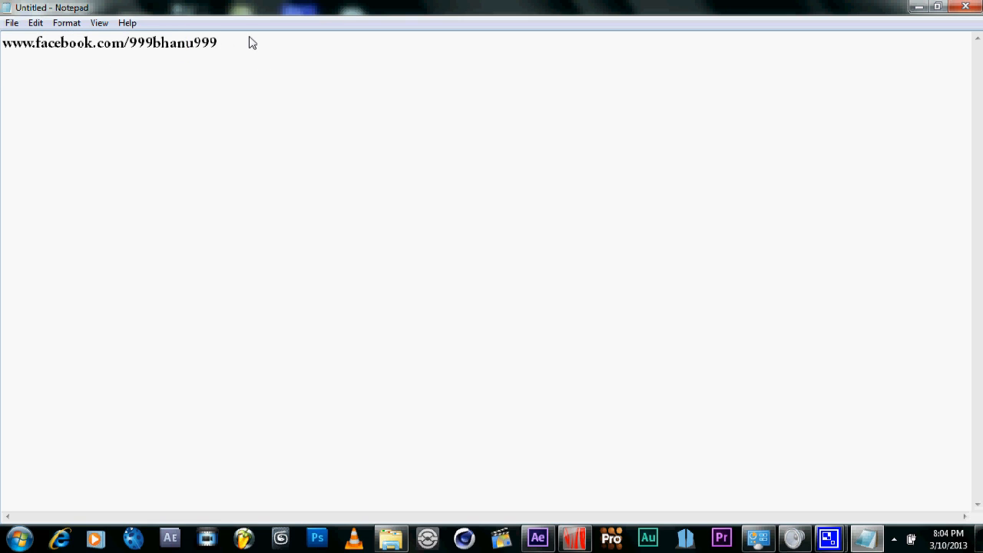
{"action": "left_click_drag", "start_coordinate": [228, 54], "coordinate": [1, 110]}
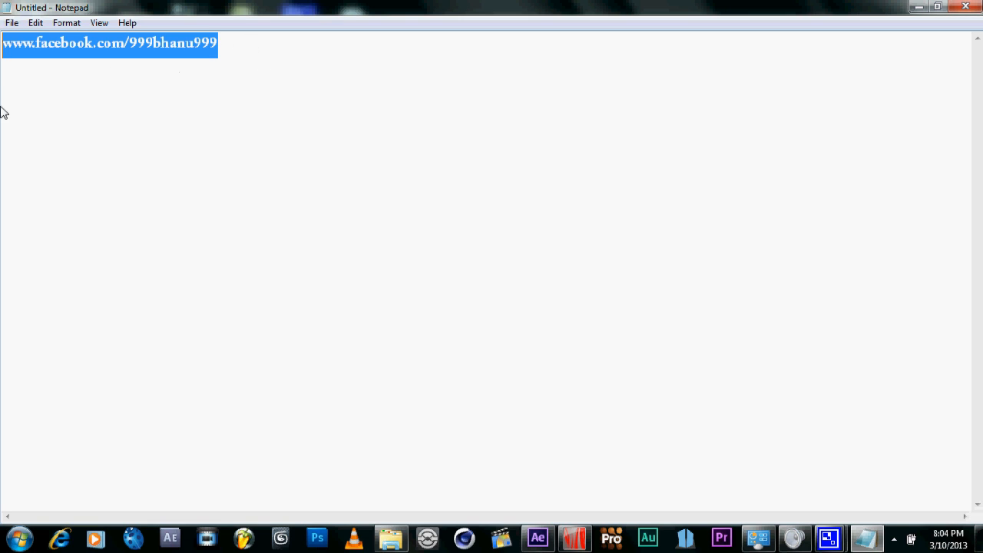
{"action": "left_click", "coordinate": [916, 7]}
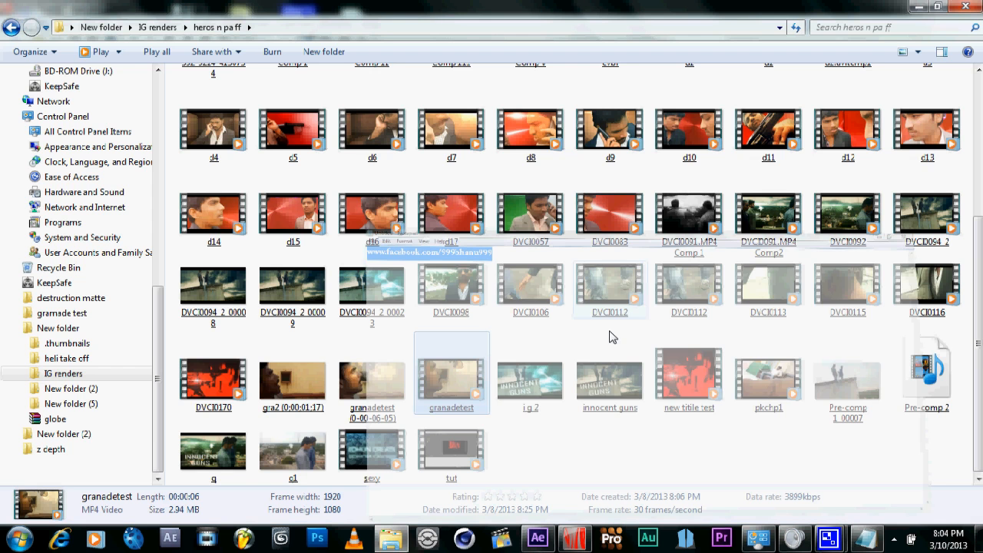
- Switch to After Effects and start a new project without saving the current one
{"action": "mouse_move", "coordinate": [572, 545]}
{"action": "left_click", "coordinate": [537, 539]}
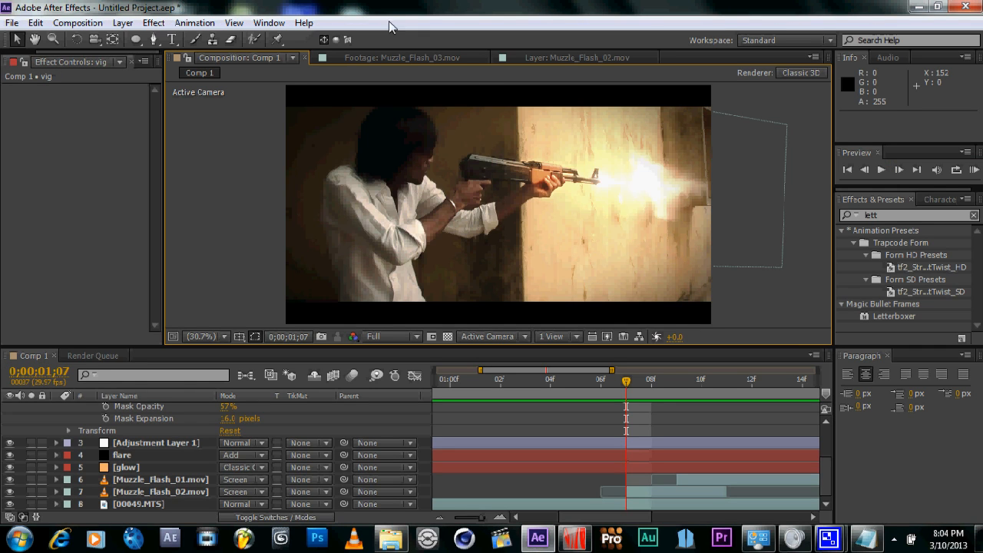
{"action": "left_click", "coordinate": [14, 23]}
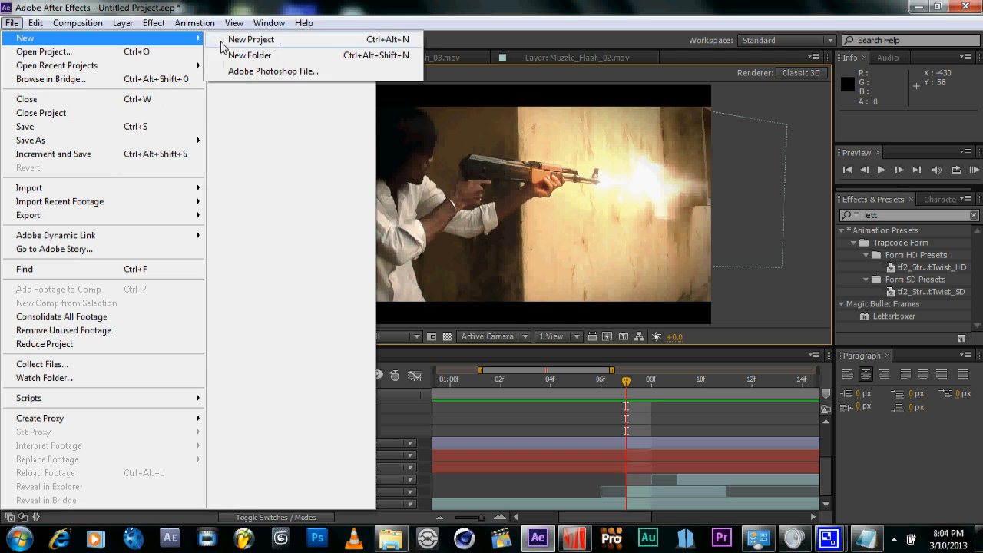
{"action": "left_click", "coordinate": [242, 37]}
{"action": "left_click", "coordinate": [523, 292]}
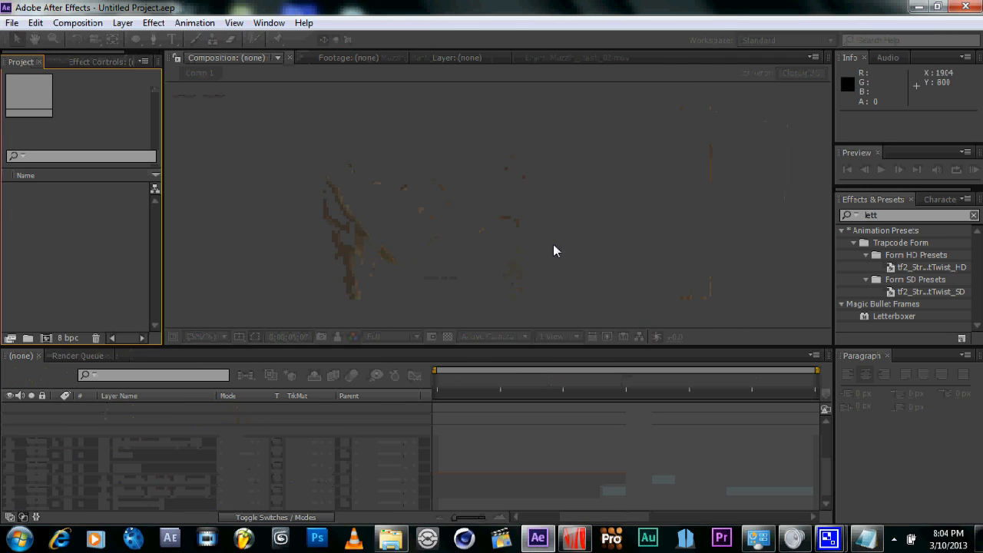
- Create a composition named Comp 1 with the HDTV 1080 29.97 preset, 1920 x 1080 px, full resolution, duration 0;00;16;18 and black background
{"action": "left_click", "coordinate": [80, 23]}
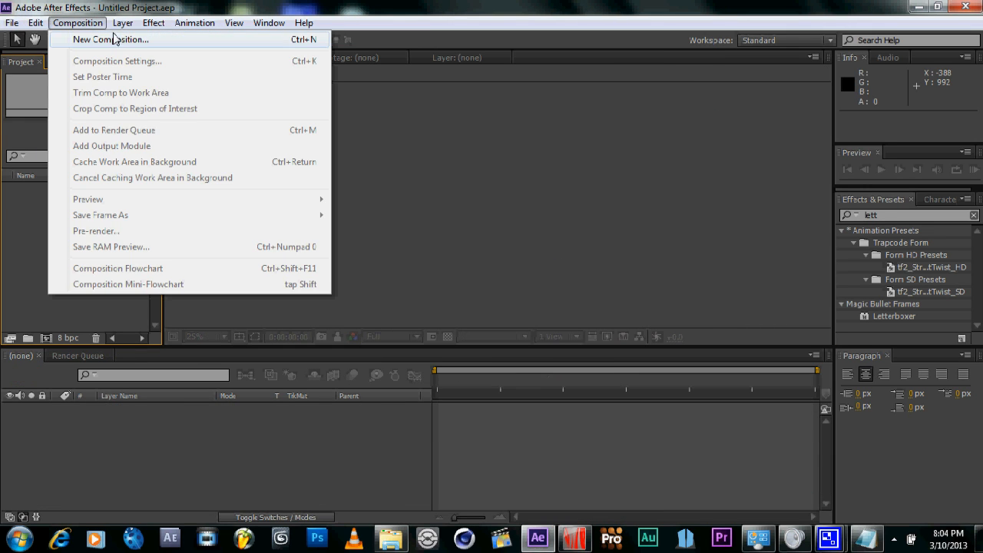
{"action": "left_click", "coordinate": [115, 39]}
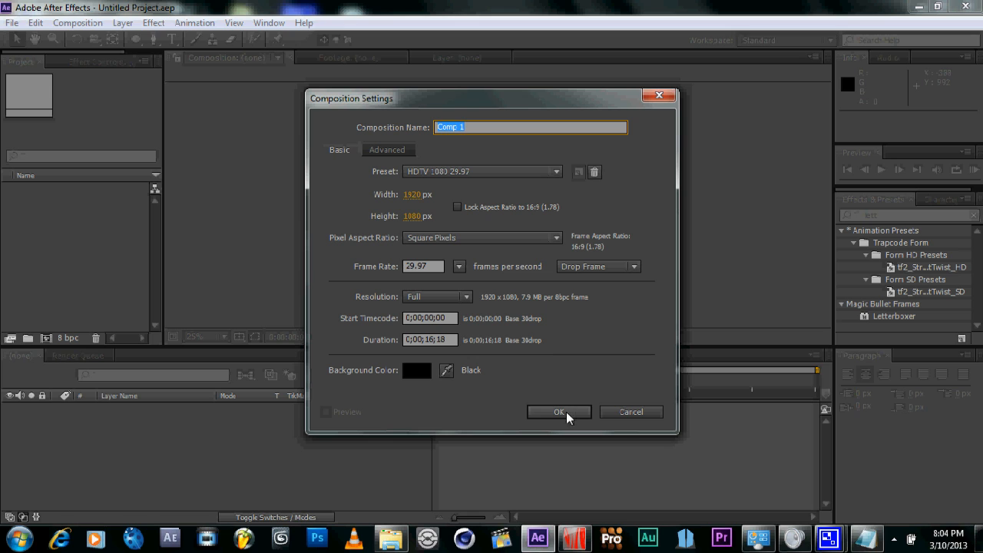
{"action": "left_click", "coordinate": [565, 411]}
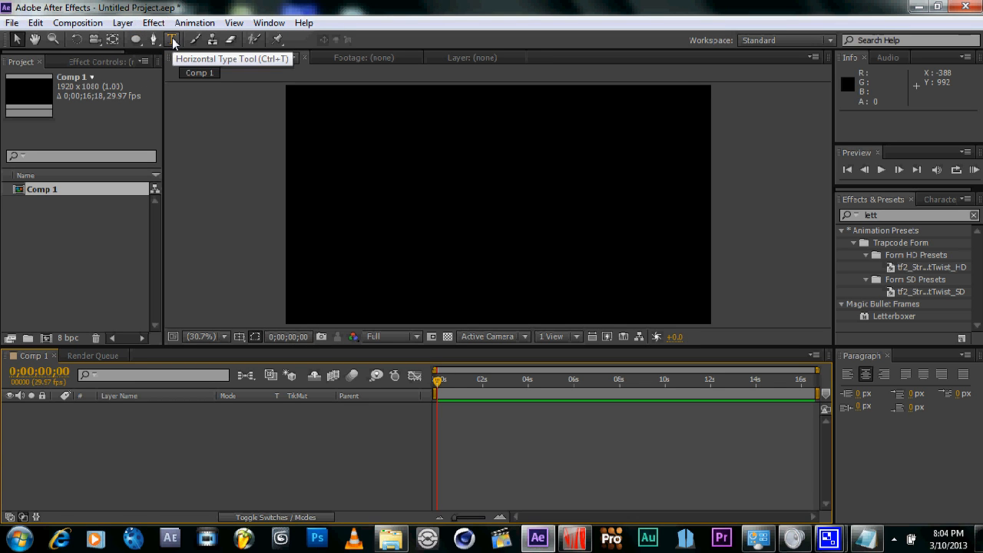
- Add a red horizontal text layer containing the author's first name in Comp 1
{"action": "left_click", "coordinate": [172, 41]}
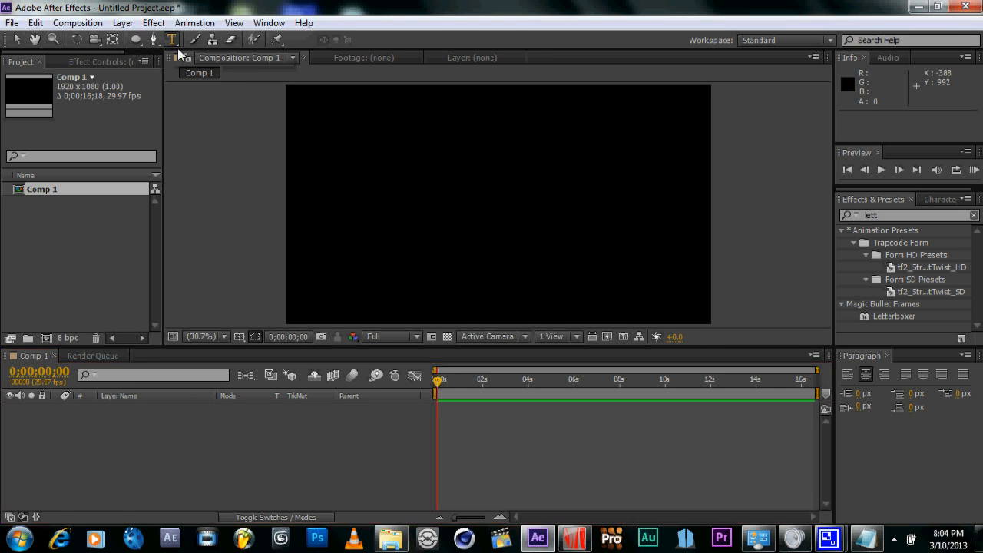
{"action": "left_click", "coordinate": [410, 205]}
{"action": "type", "text": "hhanu"}
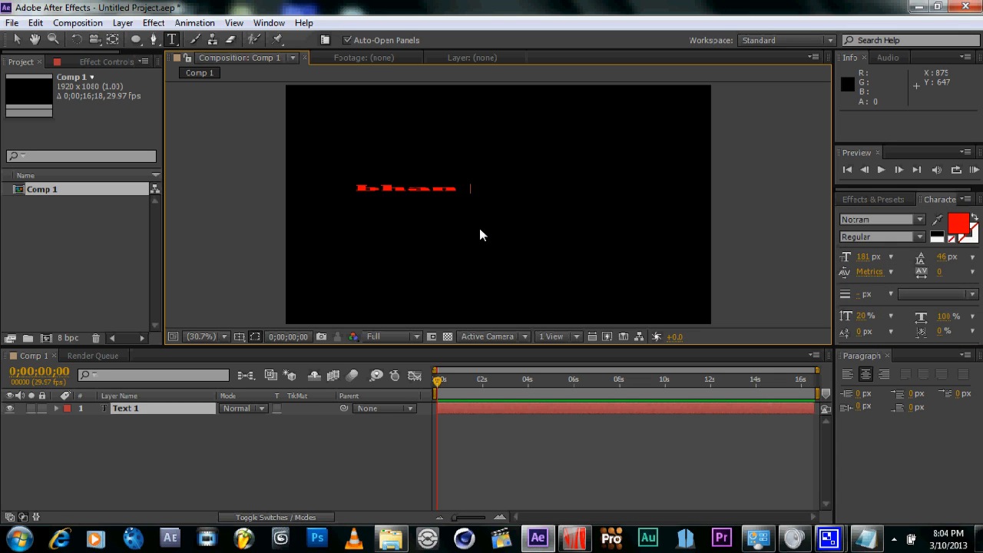
{"action": "left_click", "coordinate": [192, 435]}
{"action": "left_click", "coordinate": [173, 410]}
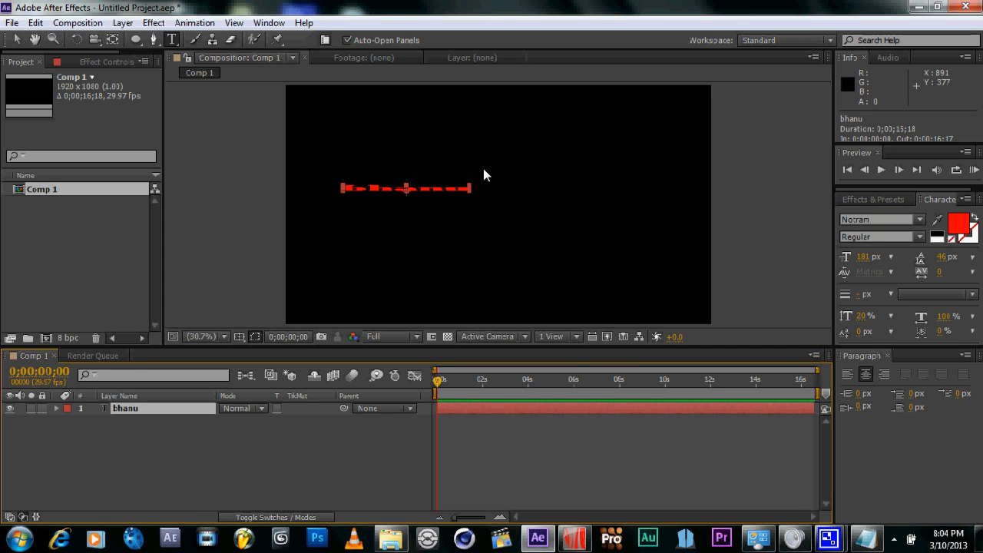
- Enlarge the name text in width and height with the Selection tool and centre it in the frame
{"action": "key", "text": "v"}
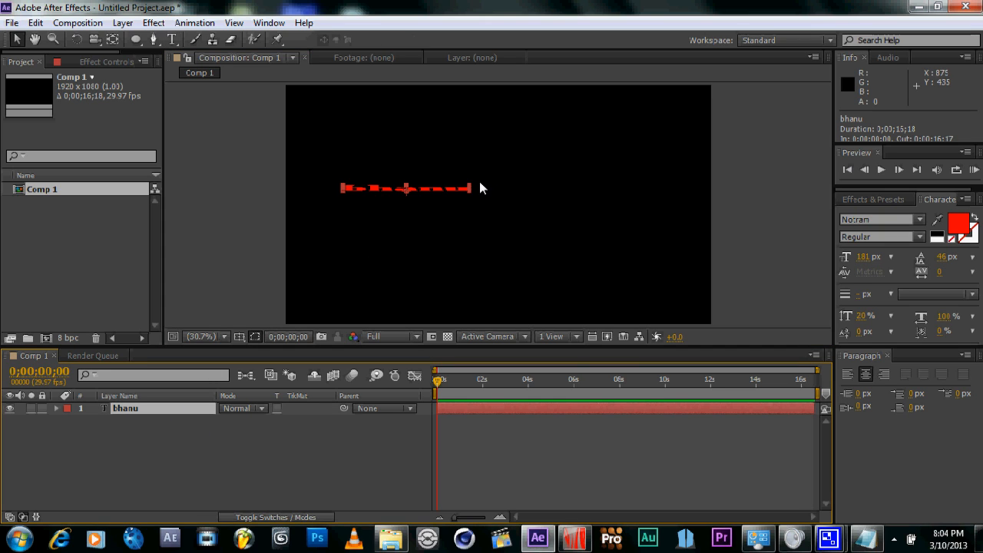
{"action": "left_click_drag", "start_coordinate": [470, 185], "coordinate": [546, 142]}
{"action": "left_click_drag", "start_coordinate": [487, 178], "coordinate": [529, 203]}
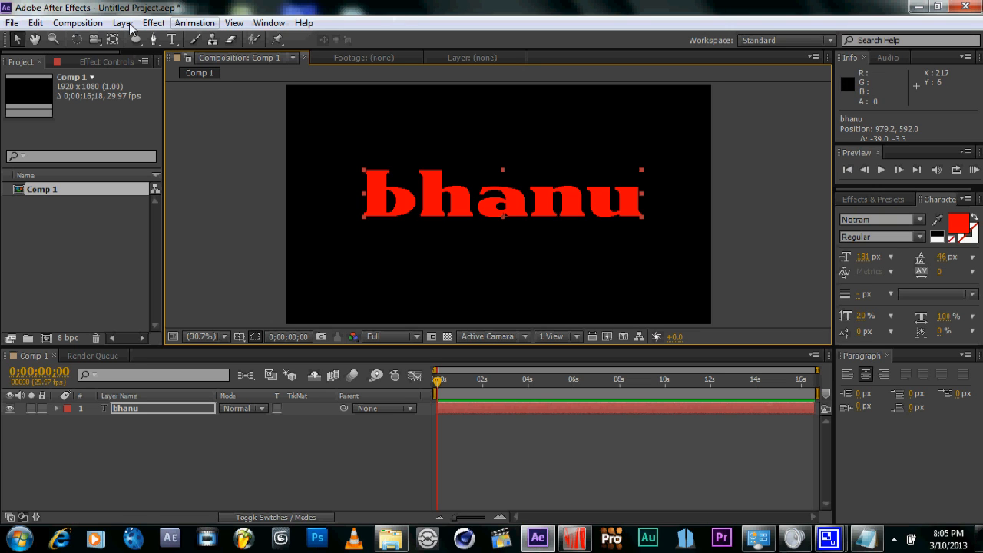
- Browse the animation presets in Adobe Bridge and apply one from the Text > 3D Text folder to the name layer
{"action": "left_click", "coordinate": [194, 23]}
{"action": "left_click", "coordinate": [226, 88]}
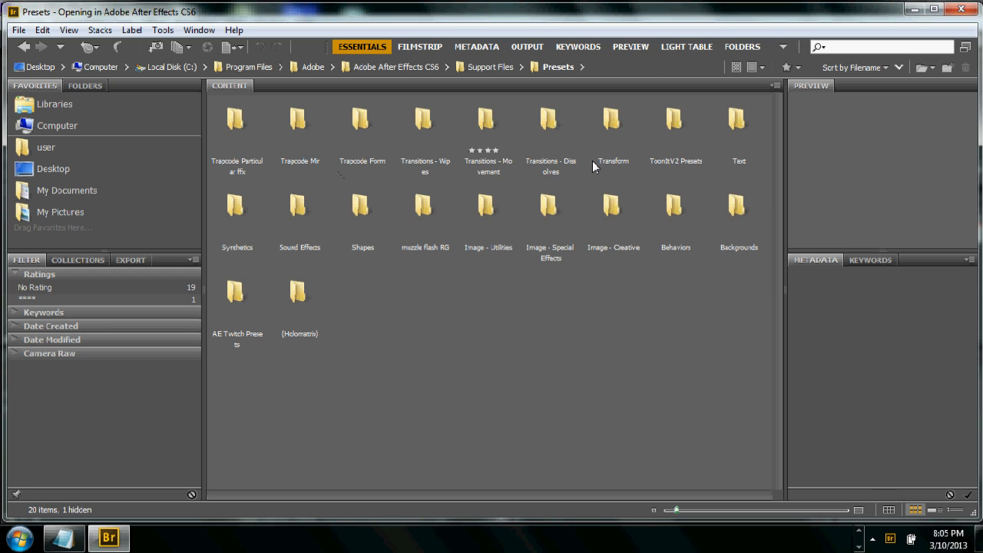
{"action": "double_click", "coordinate": [742, 131]}
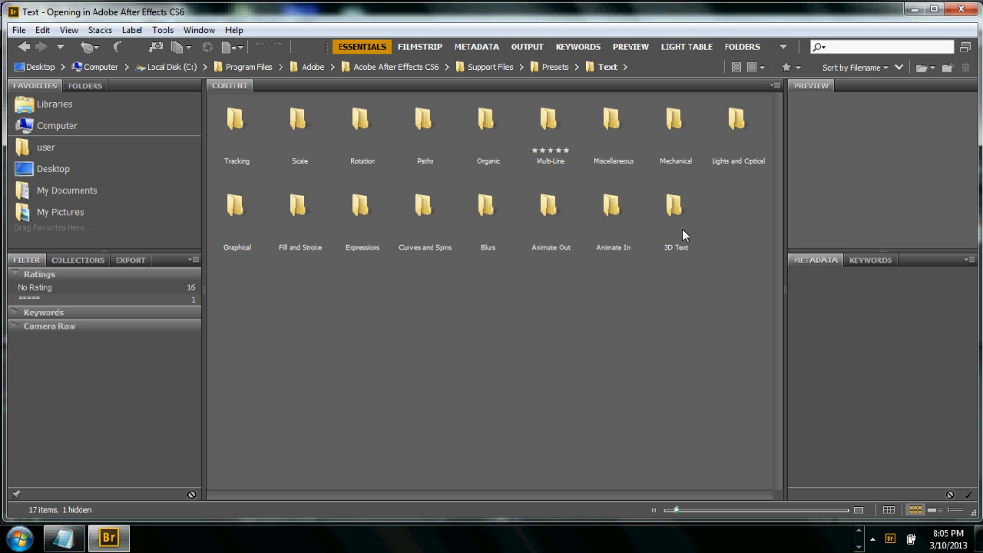
{"action": "double_click", "coordinate": [678, 210]}
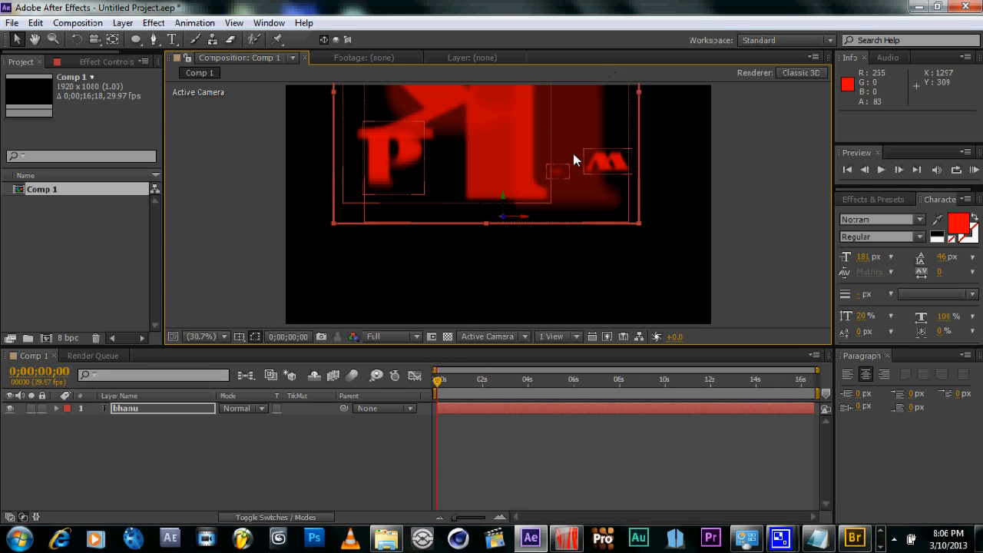
- Examine the animated text's first frame at several magnifications and set the view back to Fit up to 100%
{"action": "key", "text": "comma"}
{"action": "key", "text": "comma"}
{"action": "scroll", "coordinate": [476, 179], "scroll_direction": "up", "scroll_amount": 2}
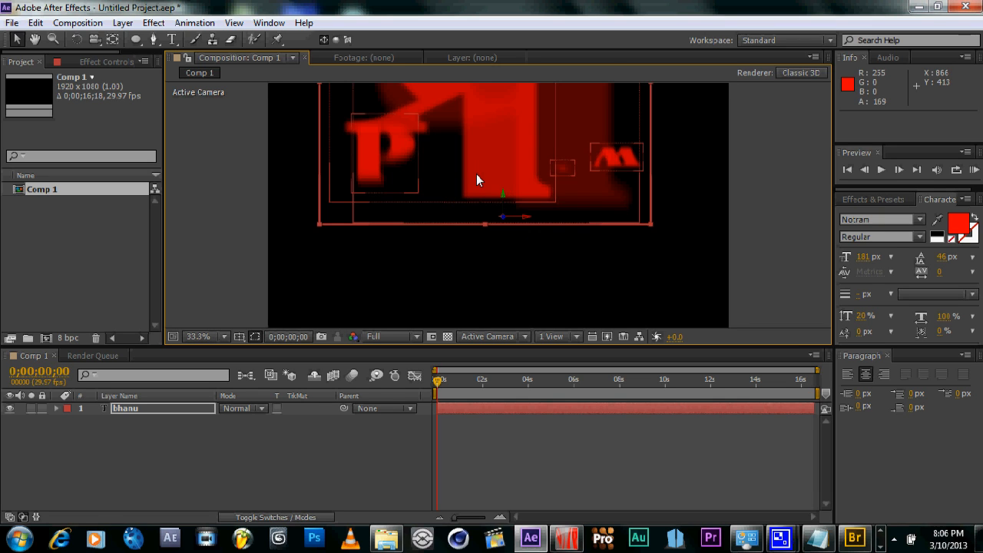
{"action": "left_click_drag", "start_coordinate": [476, 173], "coordinate": [478, 195]}
{"action": "scroll", "coordinate": [479, 217], "scroll_direction": "up", "scroll_amount": 1}
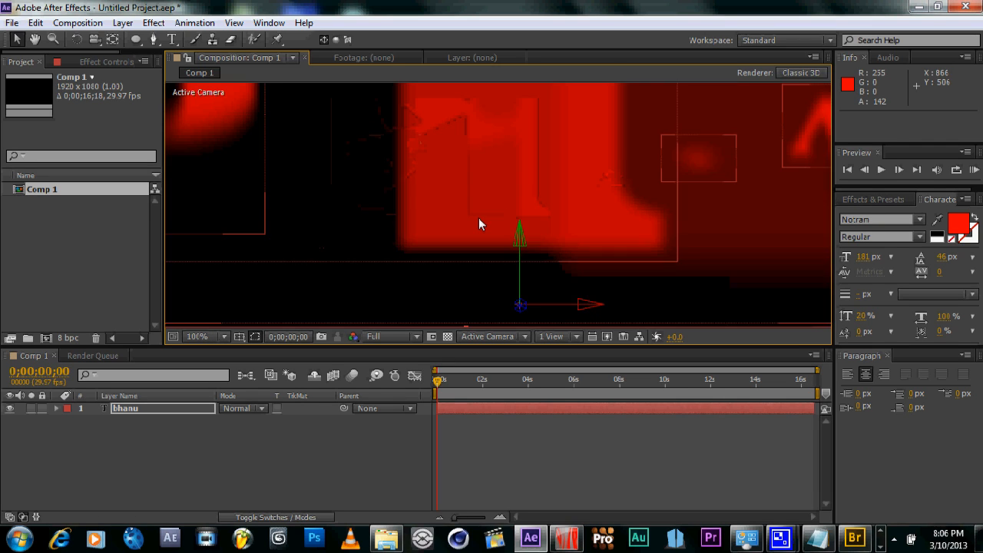
{"action": "scroll", "coordinate": [478, 218], "scroll_direction": "down", "scroll_amount": 2}
{"action": "scroll", "coordinate": [478, 218], "scroll_direction": "up", "scroll_amount": 2}
{"action": "scroll", "coordinate": [478, 219], "scroll_direction": "down", "scroll_amount": 2}
{"action": "left_click", "coordinate": [192, 336]}
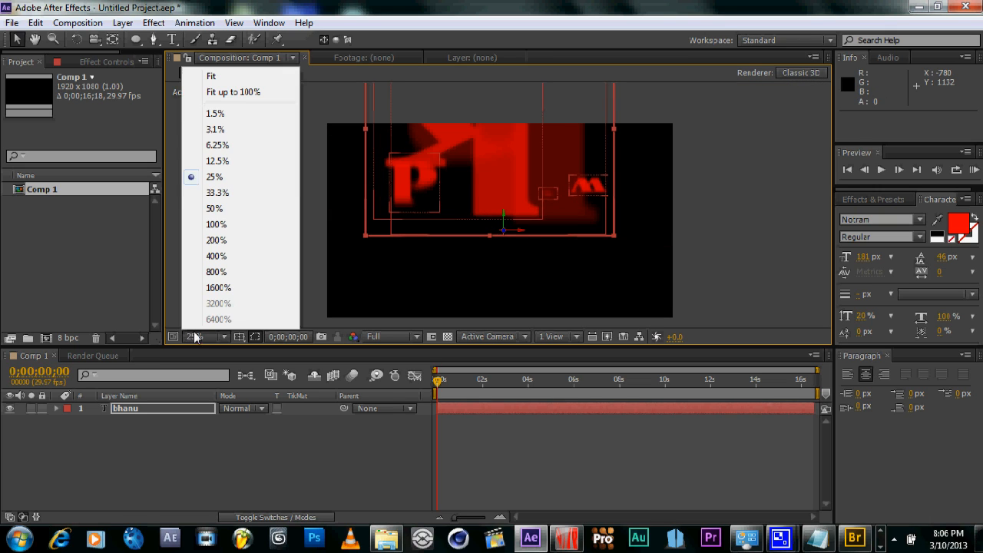
{"action": "left_click", "coordinate": [231, 90]}
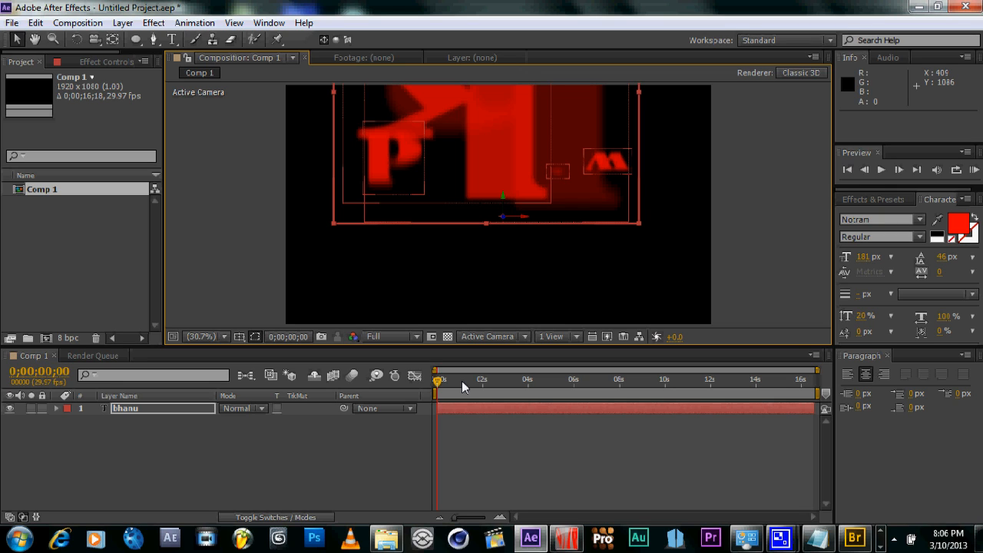
- Play the text animation in the composition, stop it and return to the first frame
{"action": "key", "text": "space"}
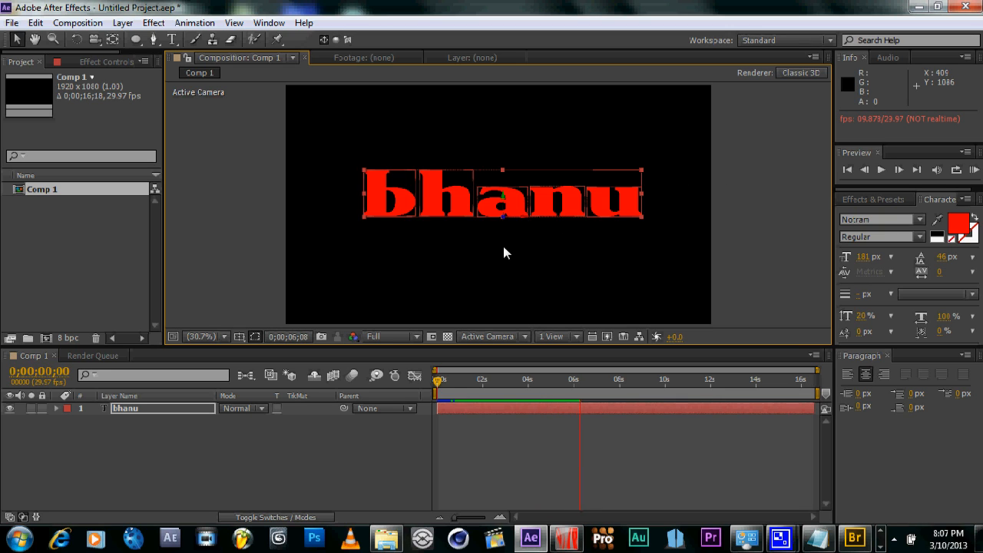
{"action": "left_click", "coordinate": [13, 23]}
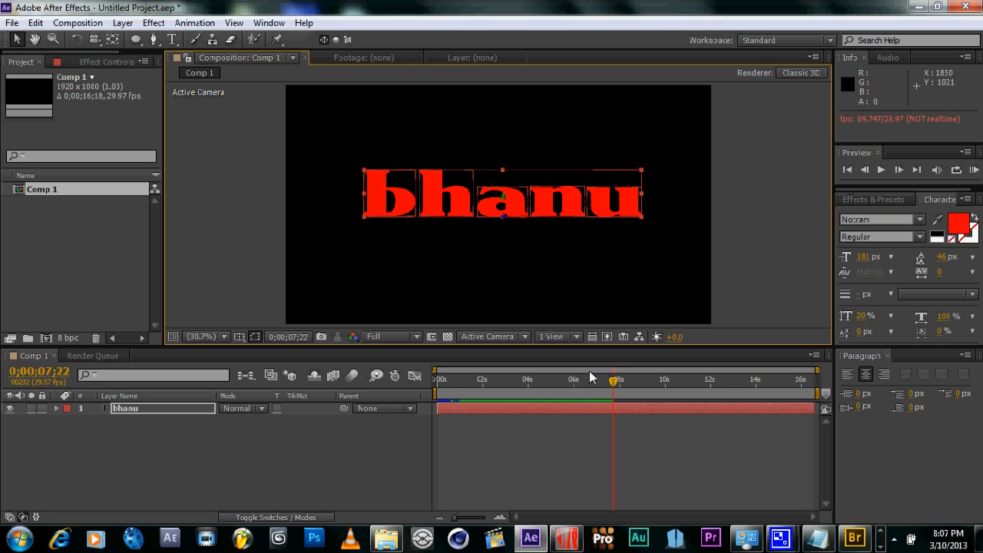
{"action": "key", "text": "Home"}
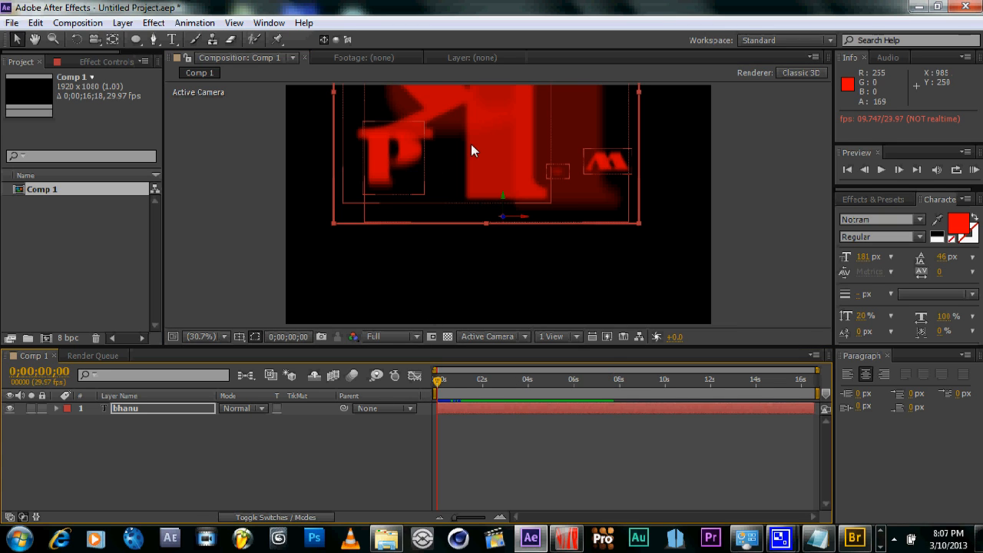
- Inspect the scattered letters at 33.3% magnification and move the current time to 0;00;00;28
{"action": "scroll", "coordinate": [488, 169], "scroll_direction": "down", "scroll_amount": 1}
{"action": "scroll", "coordinate": [488, 168], "scroll_direction": "up", "scroll_amount": 1}
{"action": "left_click_drag", "start_coordinate": [477, 198], "coordinate": [496, 168]}
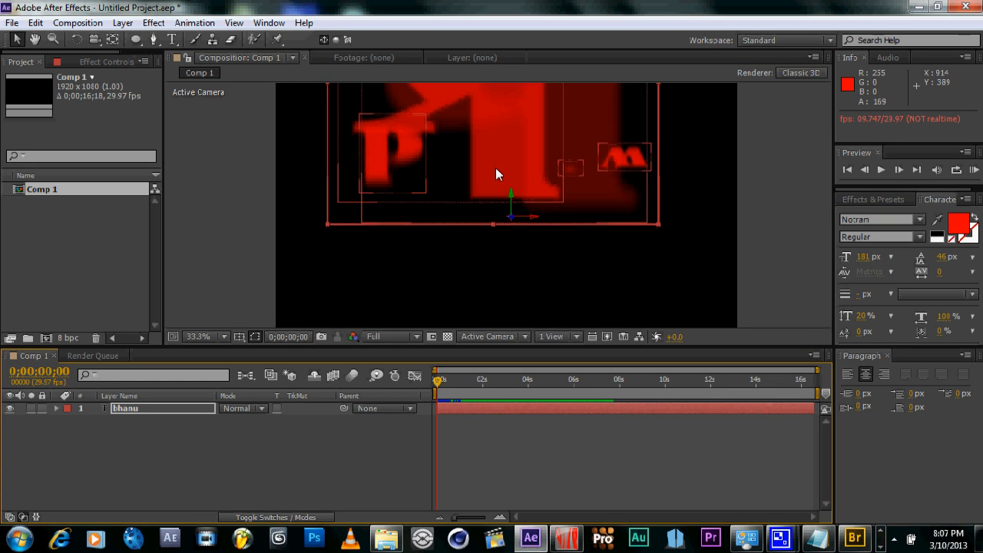
{"action": "scroll", "coordinate": [496, 168], "scroll_direction": "down", "scroll_amount": 1}
{"action": "scroll", "coordinate": [496, 167], "scroll_direction": "up", "scroll_amount": 1}
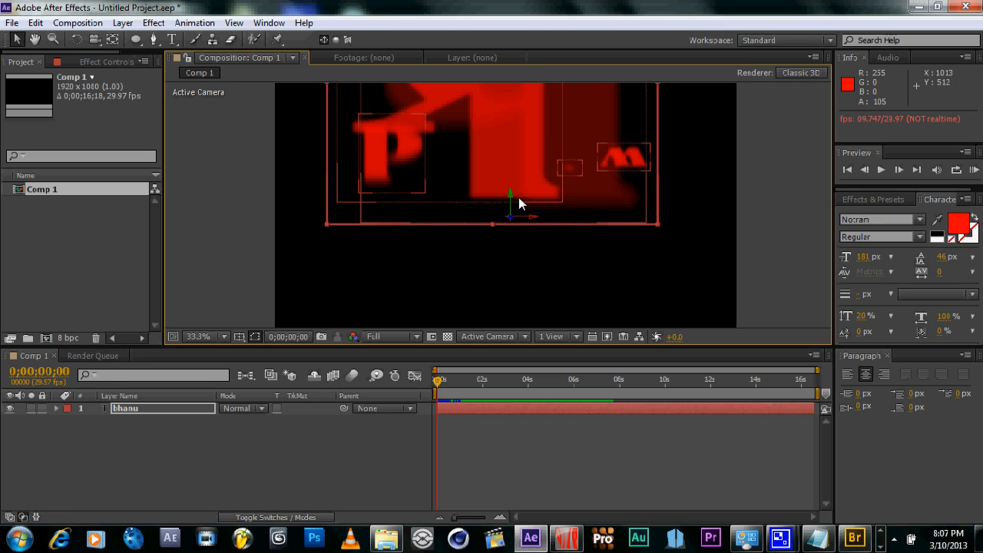
{"action": "left_click", "coordinate": [458, 391]}
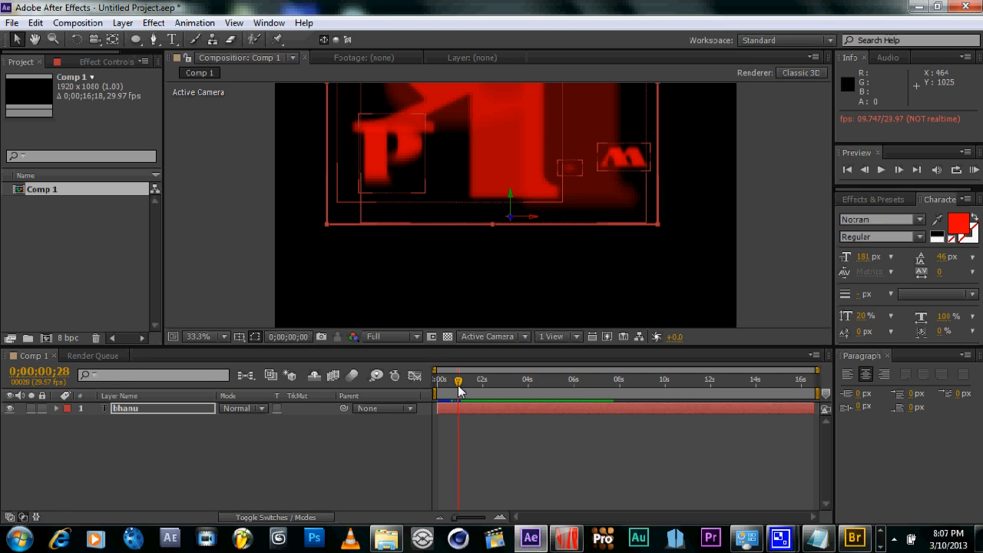